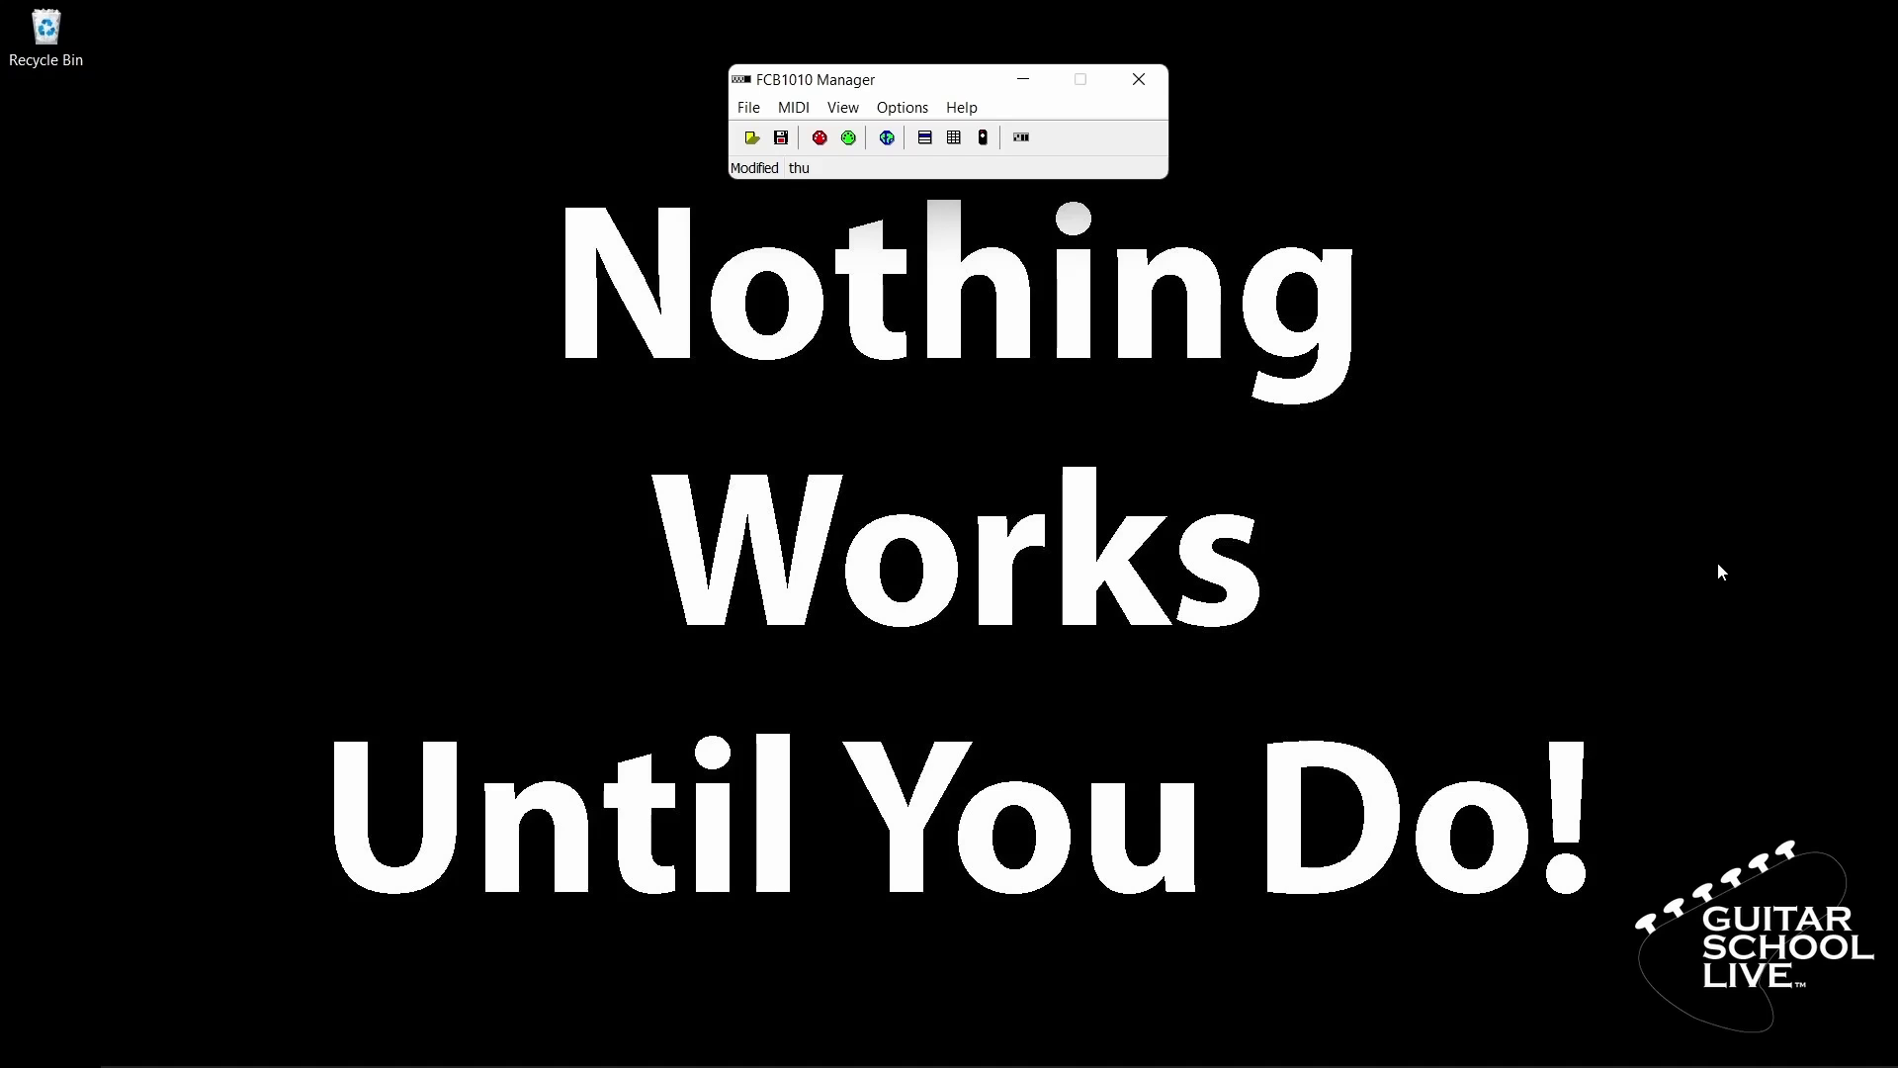
Step: Check the enabled MIDI input and thru output device in the MIDI devices settings
{"action": "left_click", "coordinate": [919, 109]}
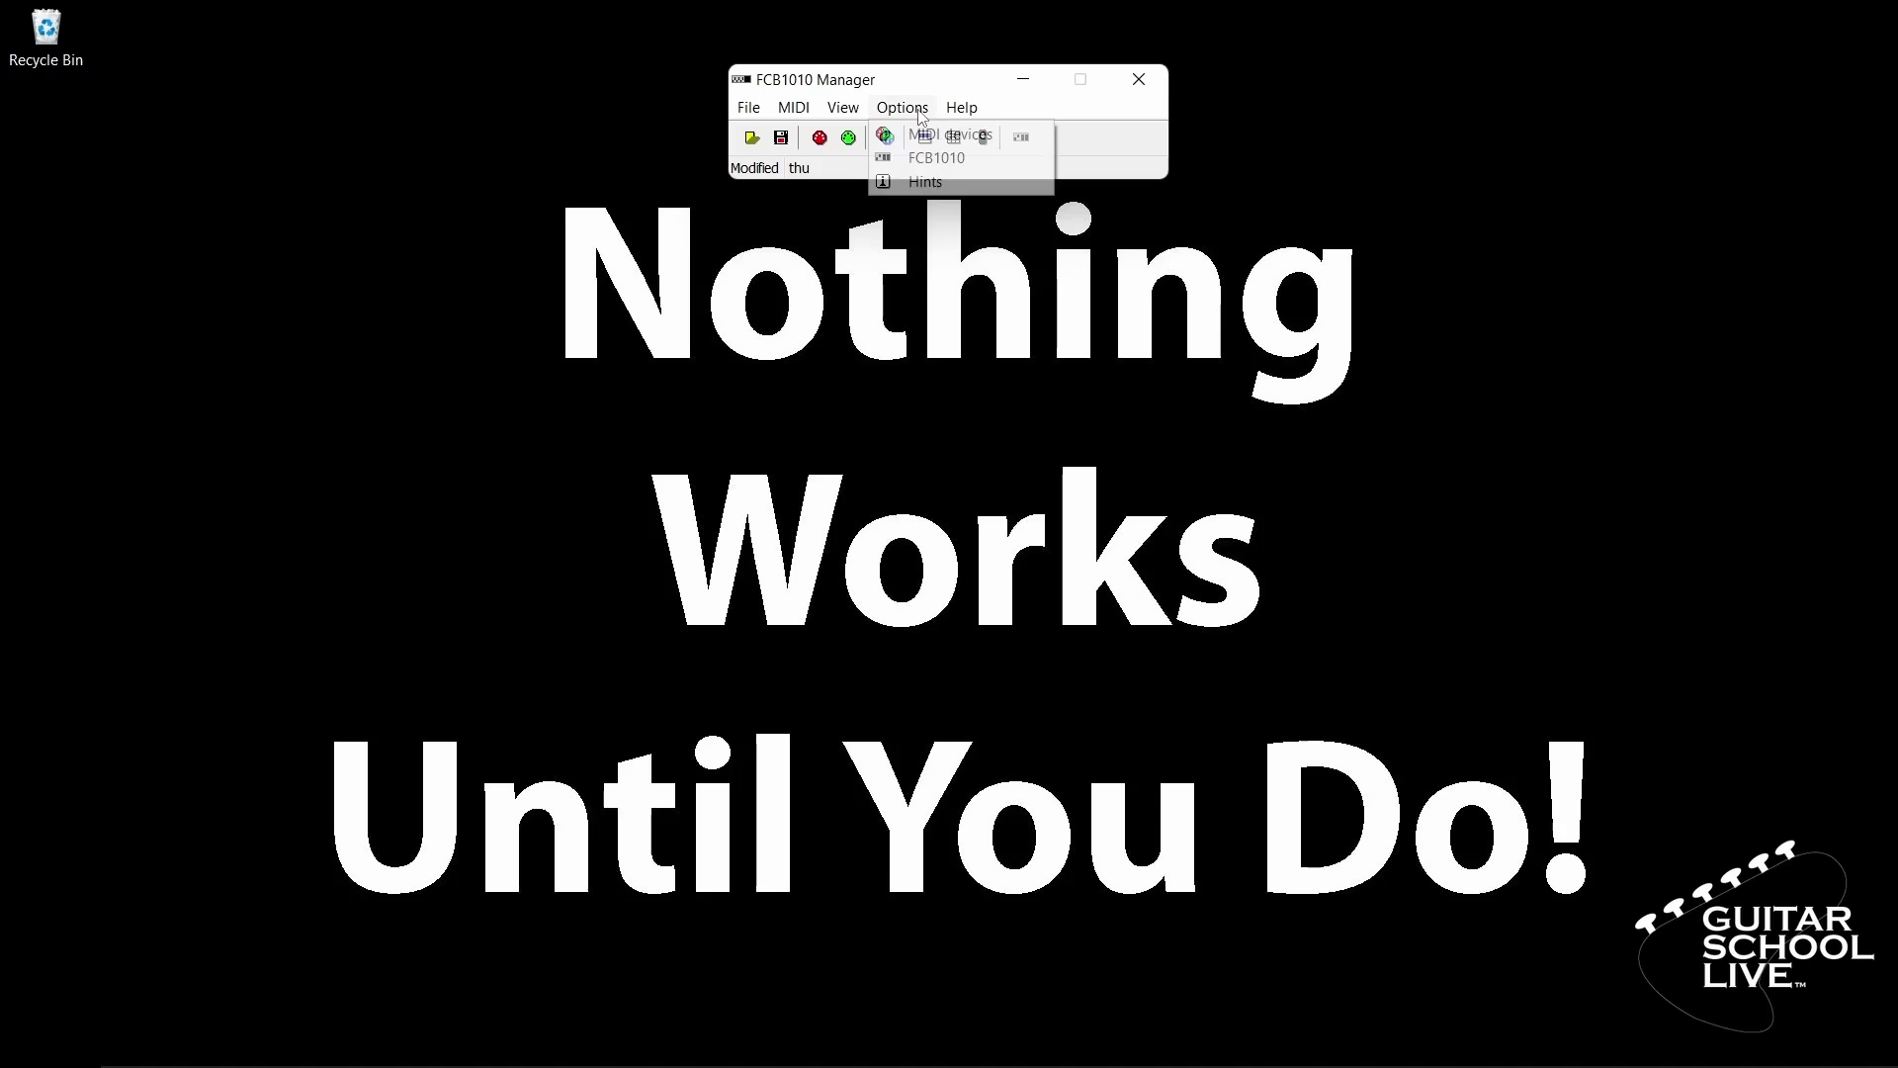
{"action": "left_click", "coordinate": [927, 135]}
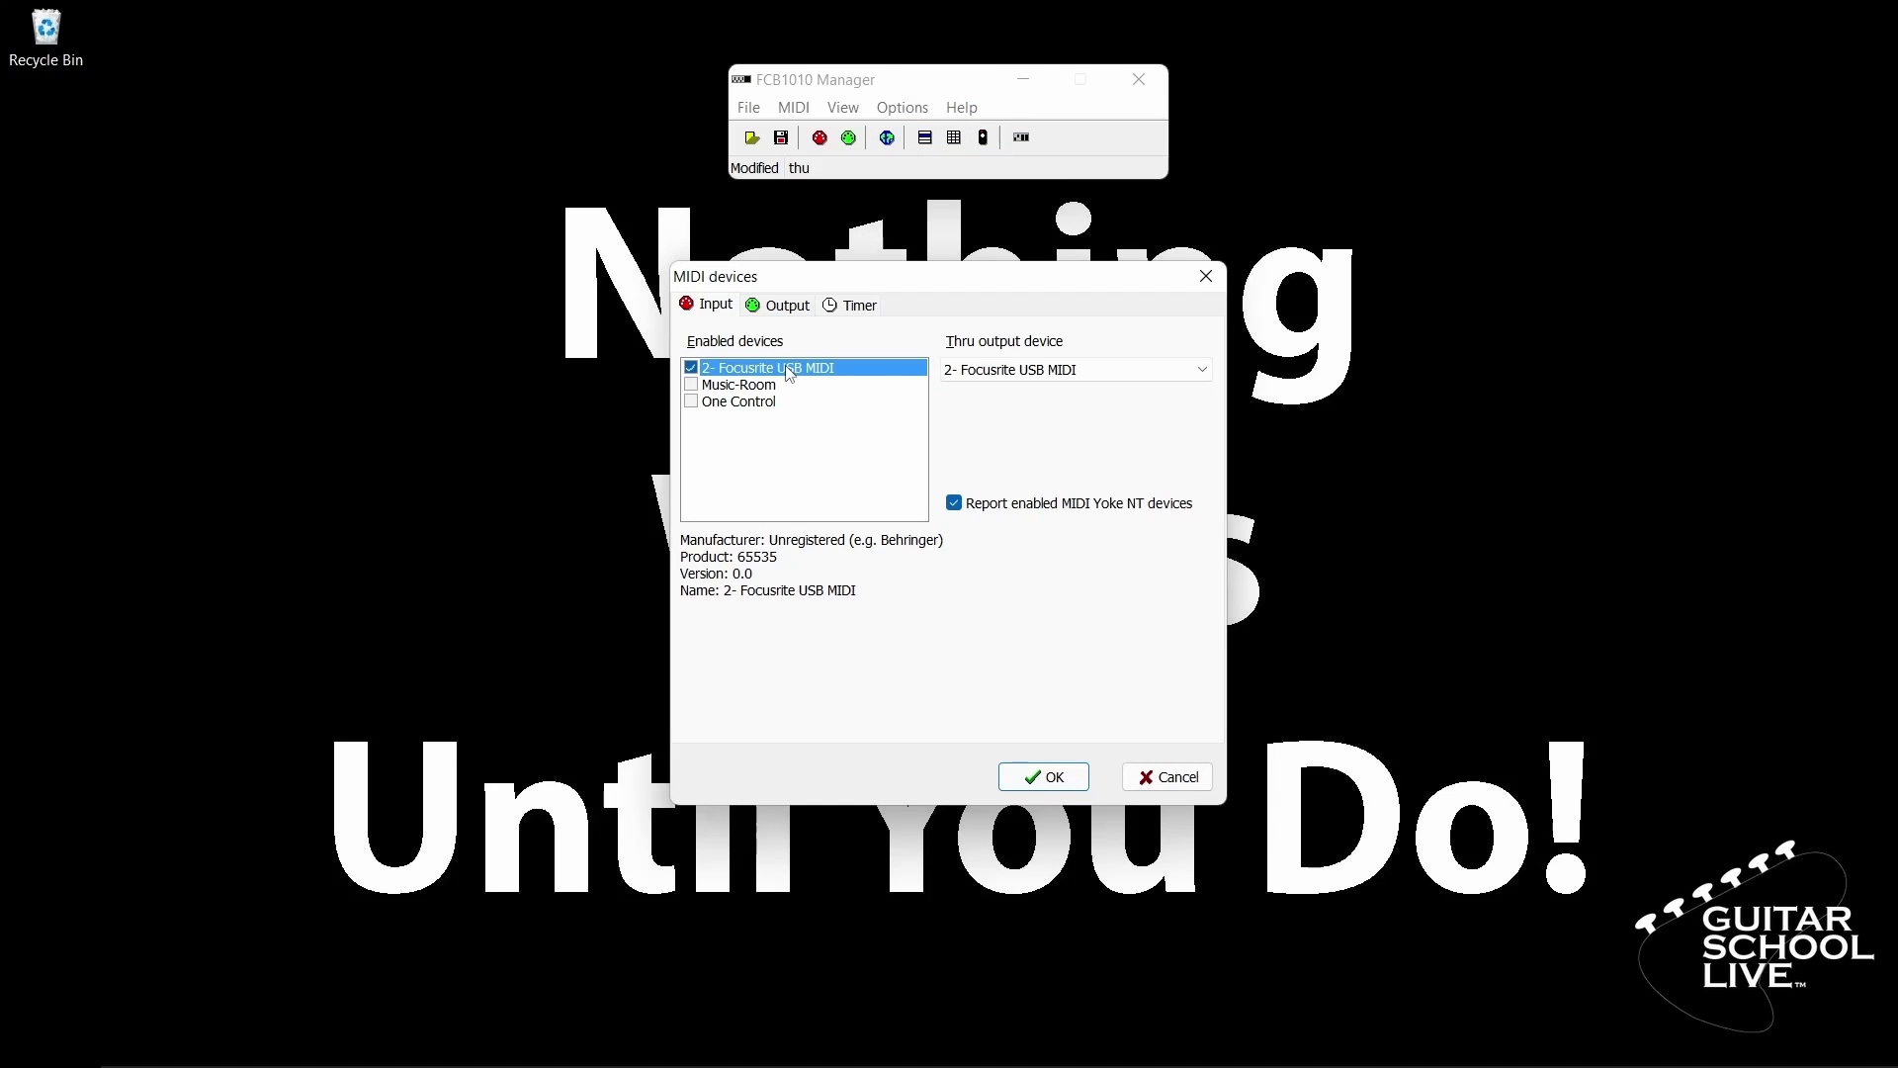
{"action": "left_click", "coordinate": [1050, 777]}
Step: Open the presets table and enable NOTE for presets 0:1 through 4:10
{"action": "left_click", "coordinate": [844, 111]}
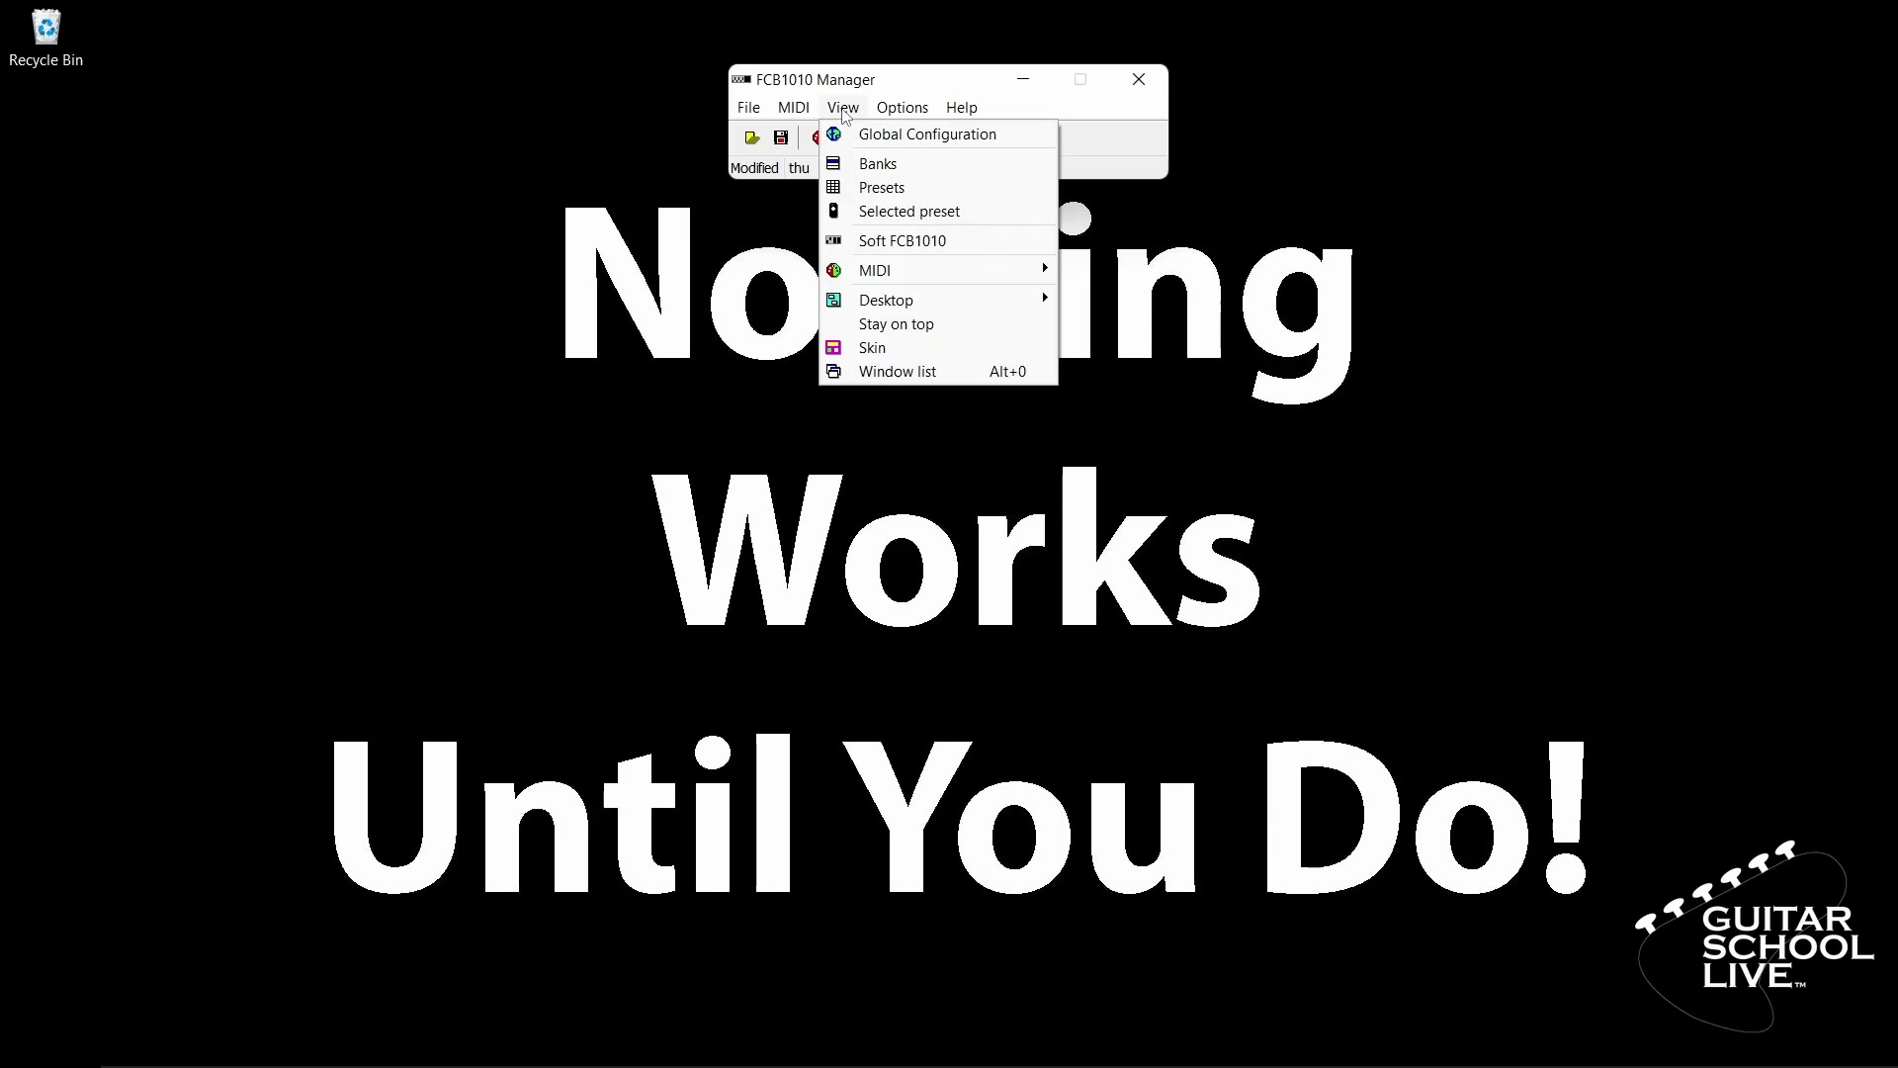
{"action": "left_click", "coordinate": [874, 188]}
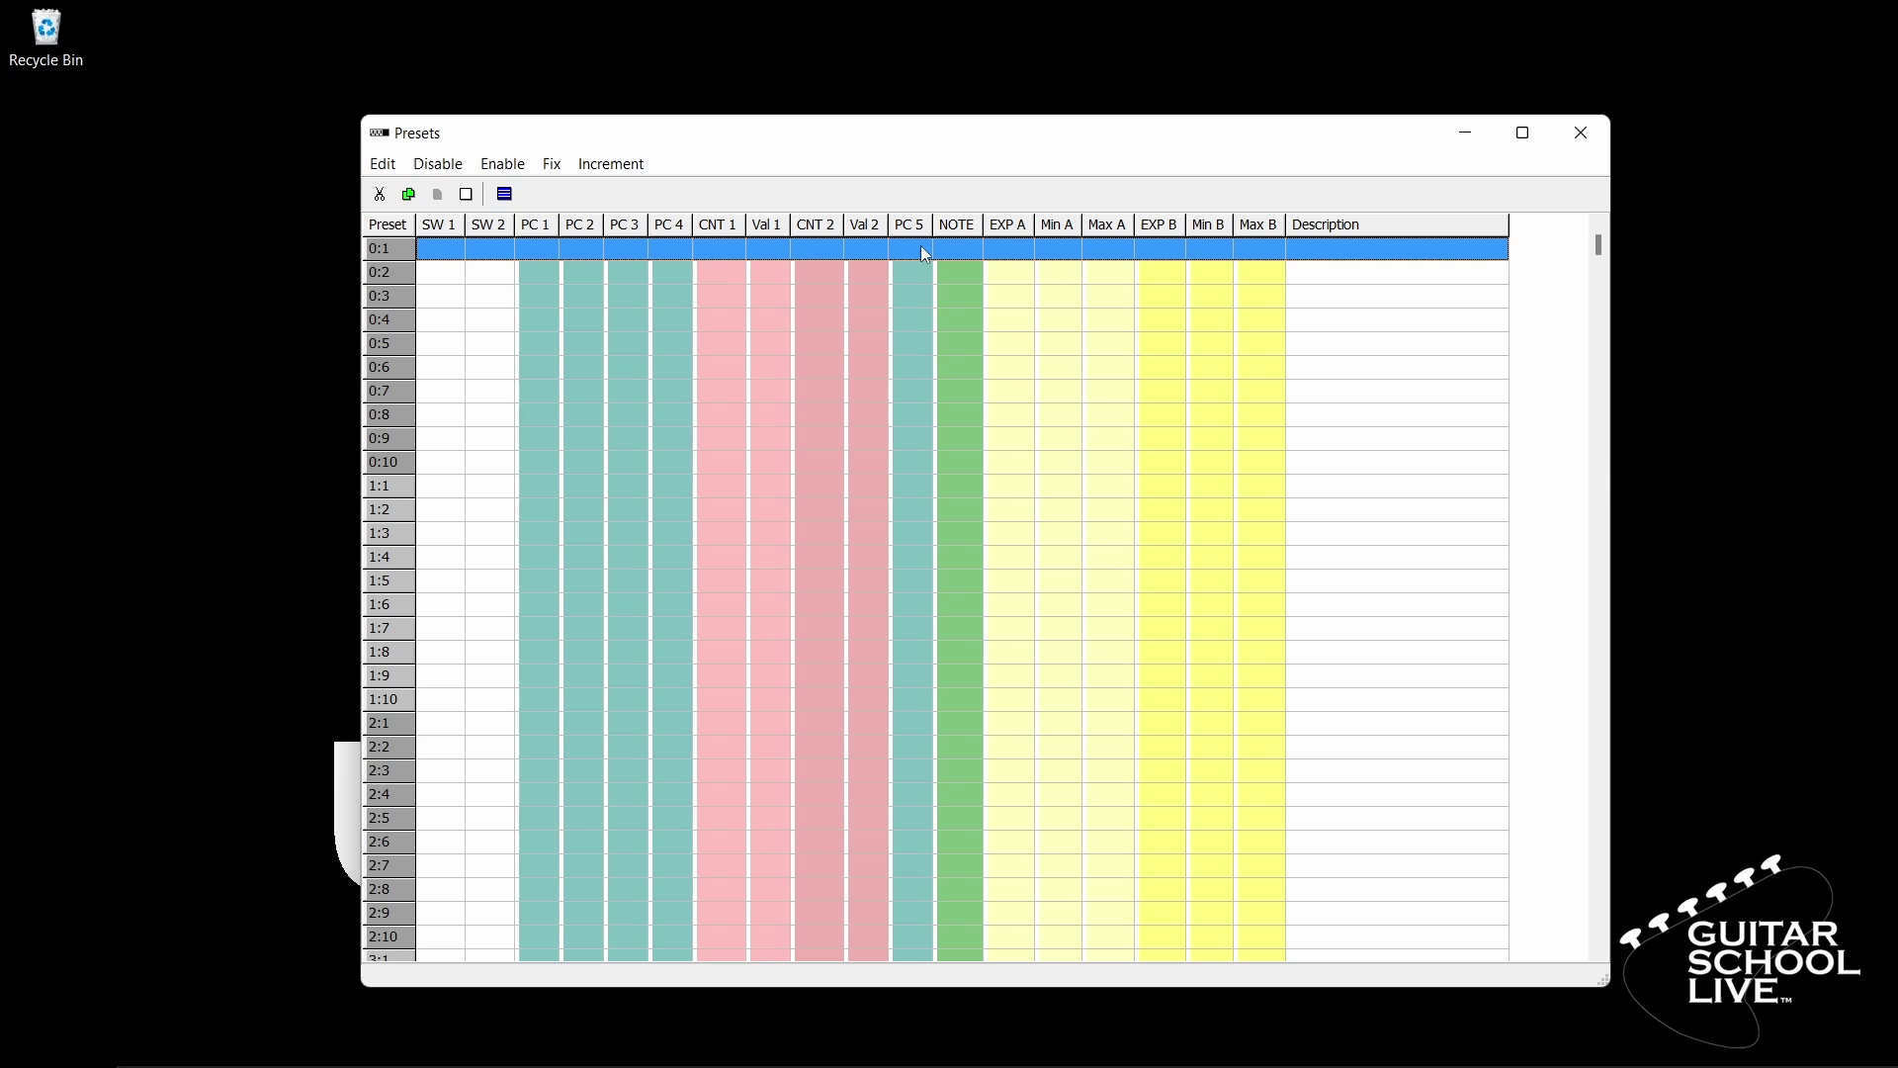
{"action": "left_click_drag", "start_coordinate": [920, 251], "coordinate": [805, 745]}
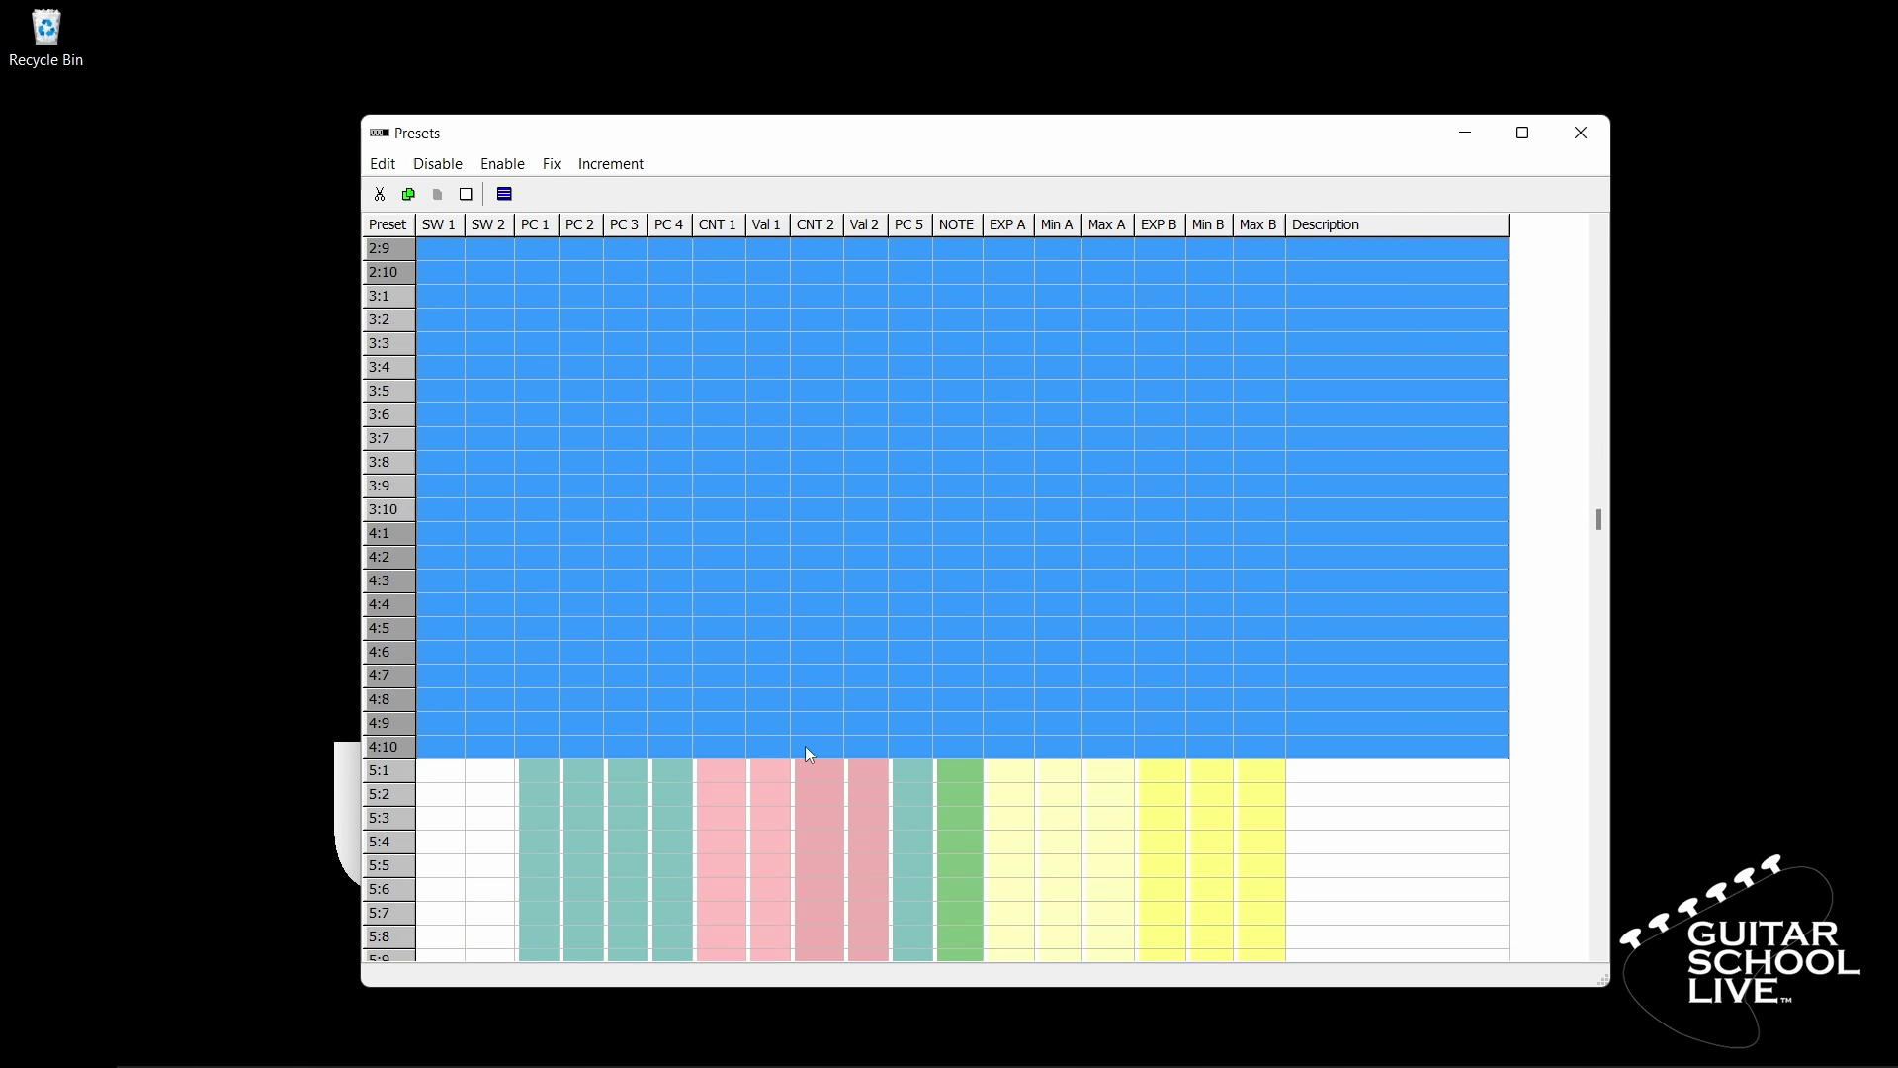
{"action": "left_click", "coordinate": [495, 168]}
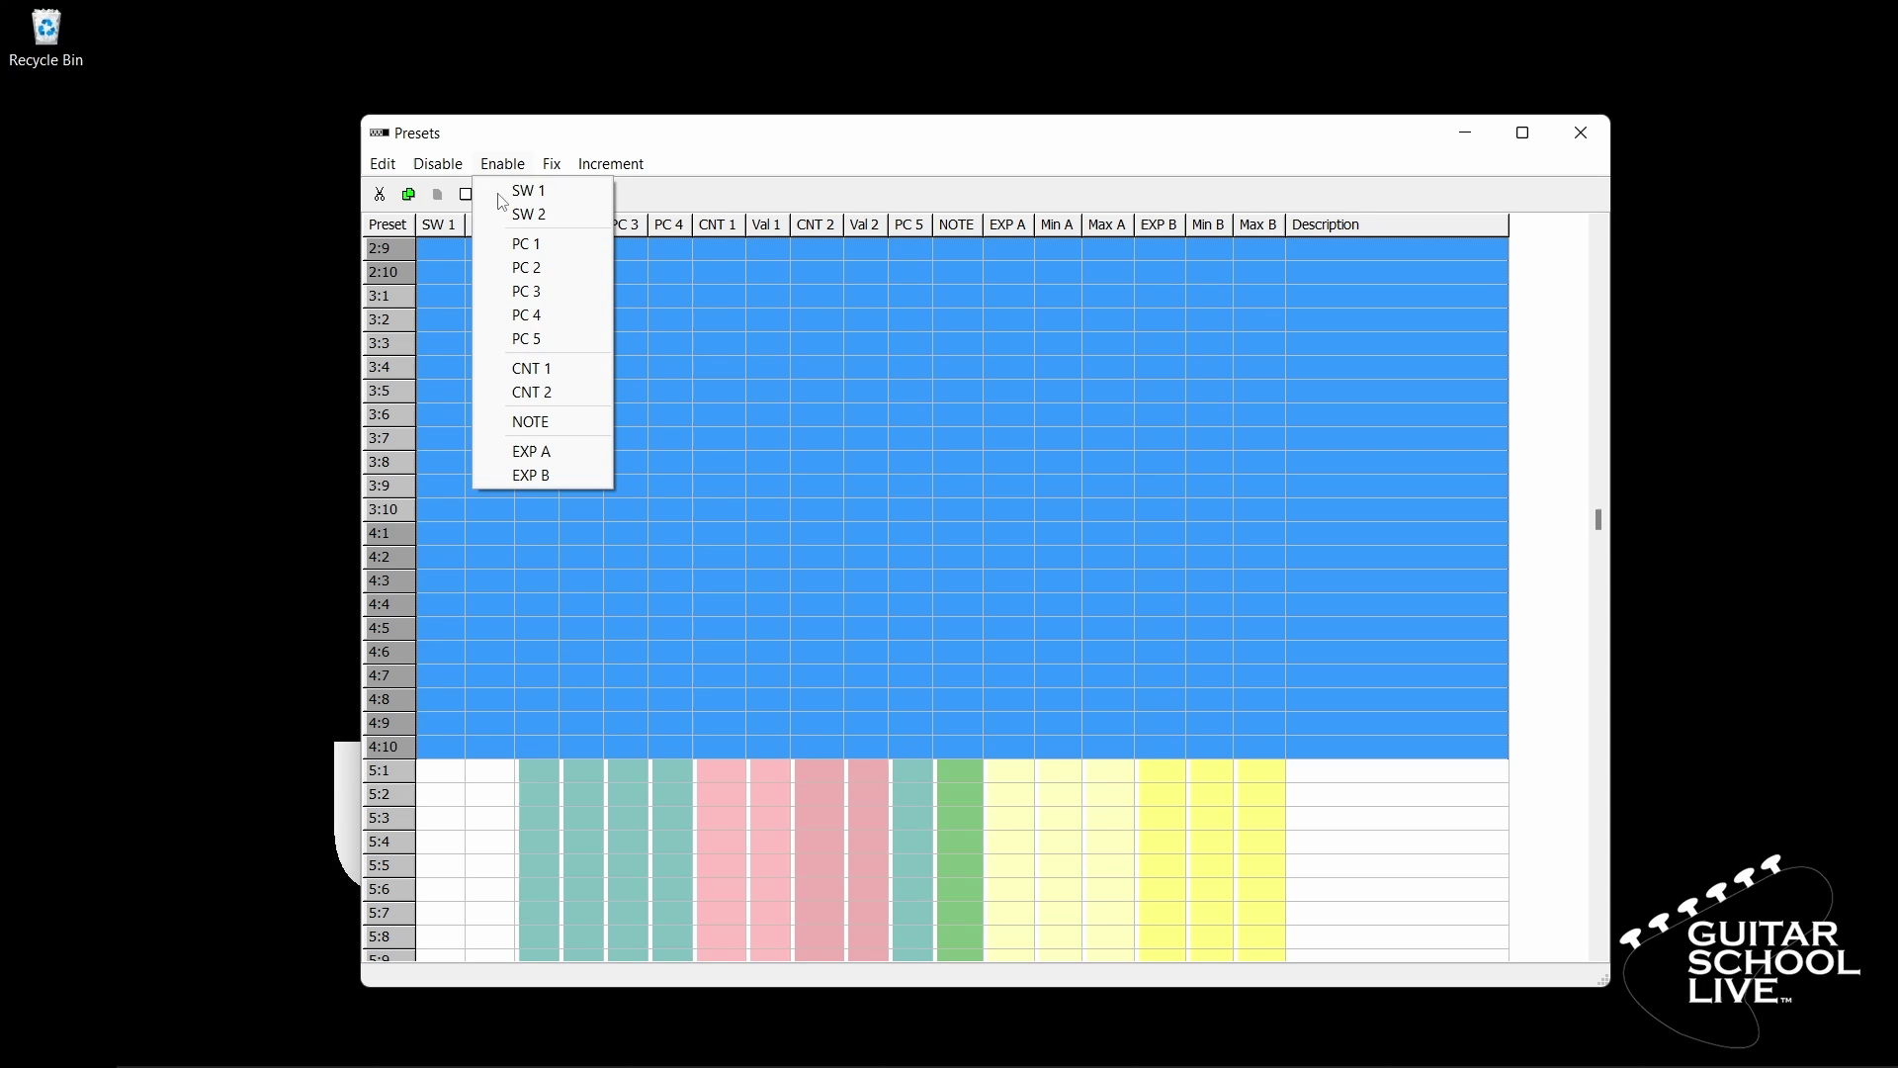
{"action": "left_click", "coordinate": [551, 426]}
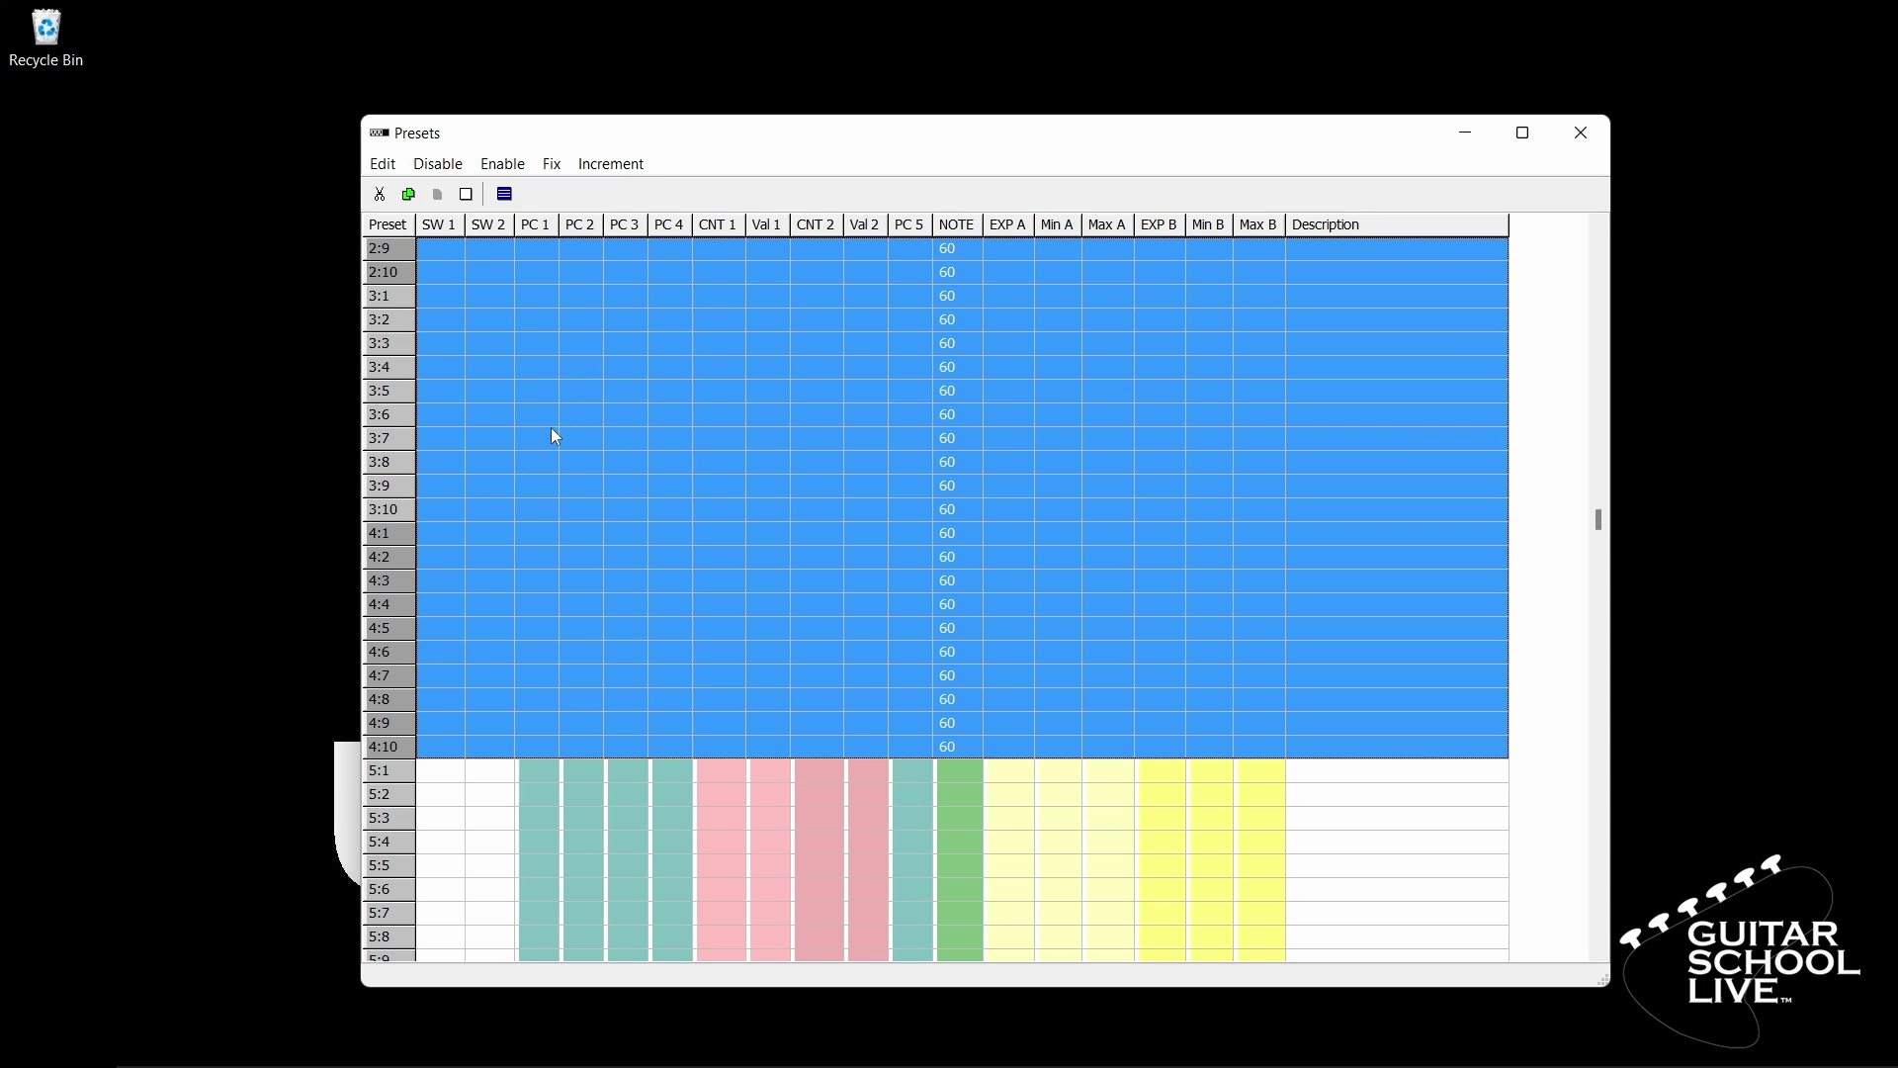
Step: Number the NOTE values of presets 0:1 through 4:10 incrementally, with 1 as the first value
{"action": "left_click", "coordinate": [600, 169]}
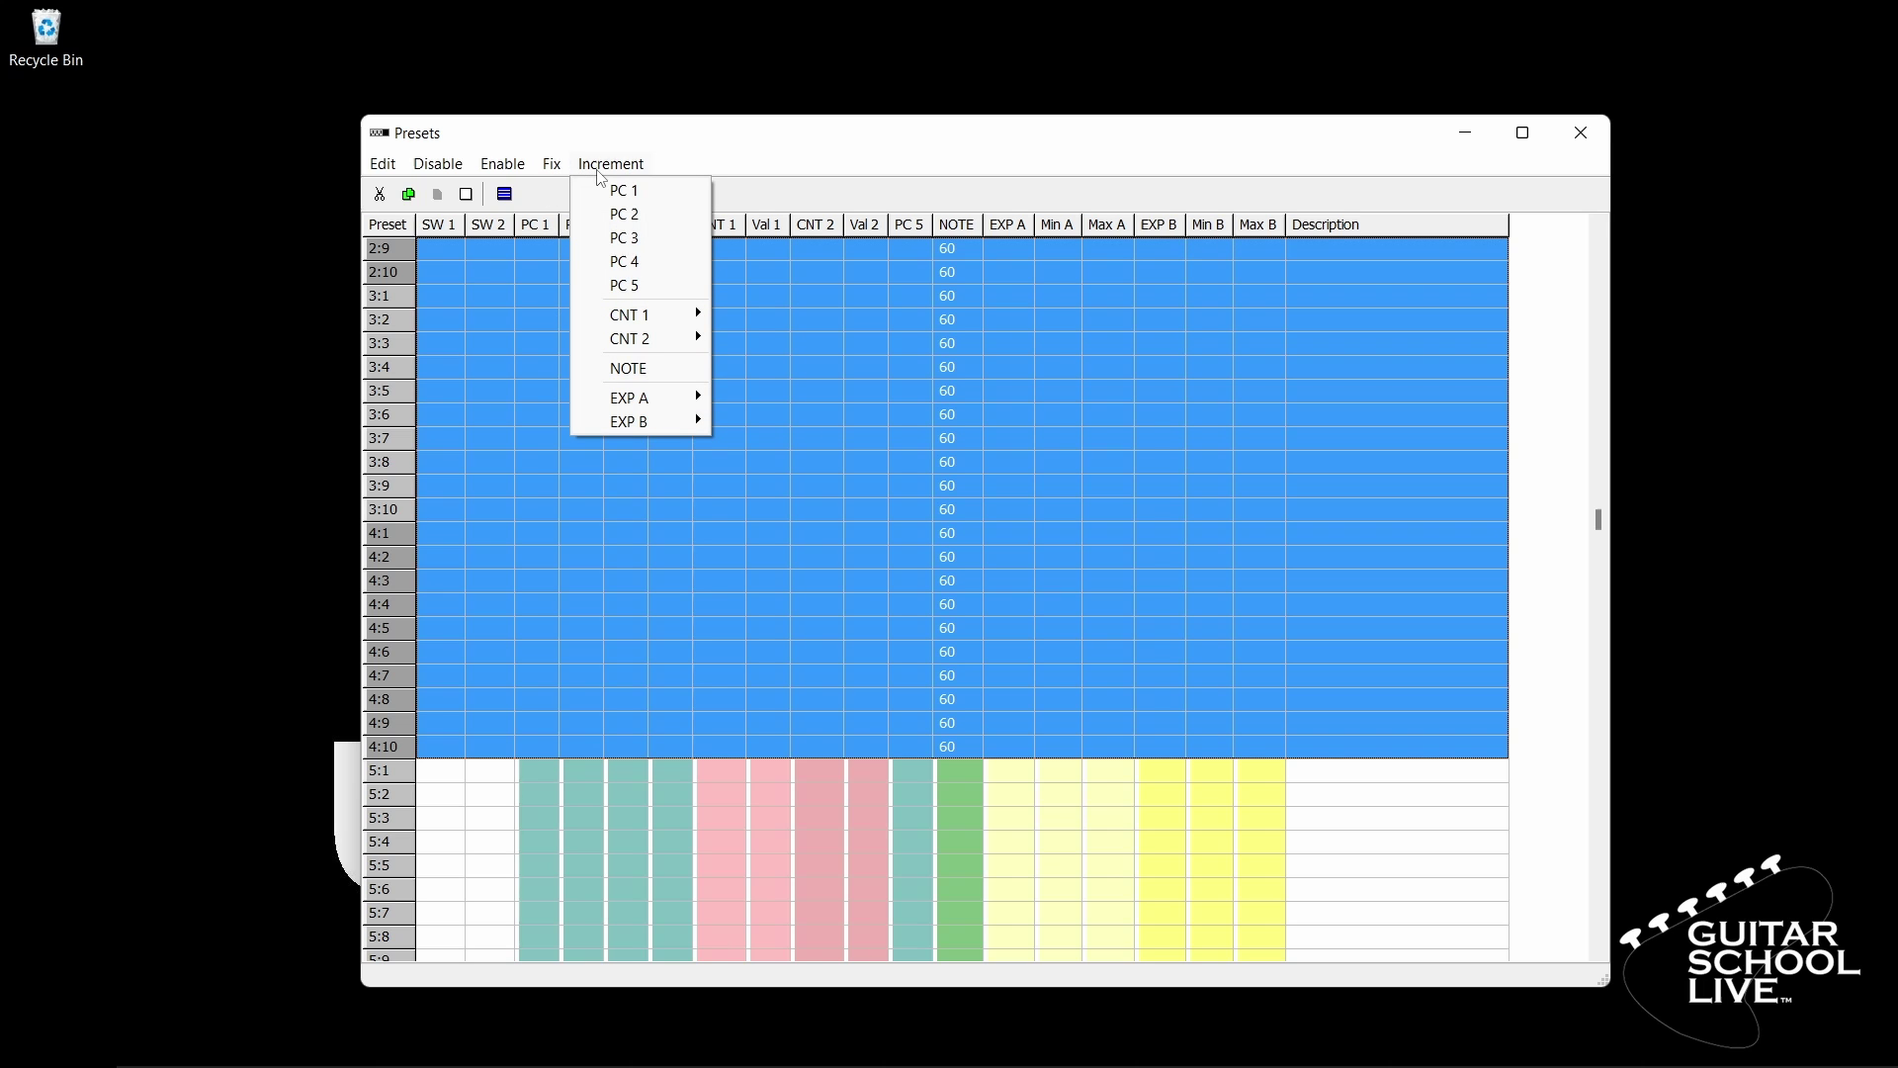
{"action": "left_click", "coordinate": [645, 368]}
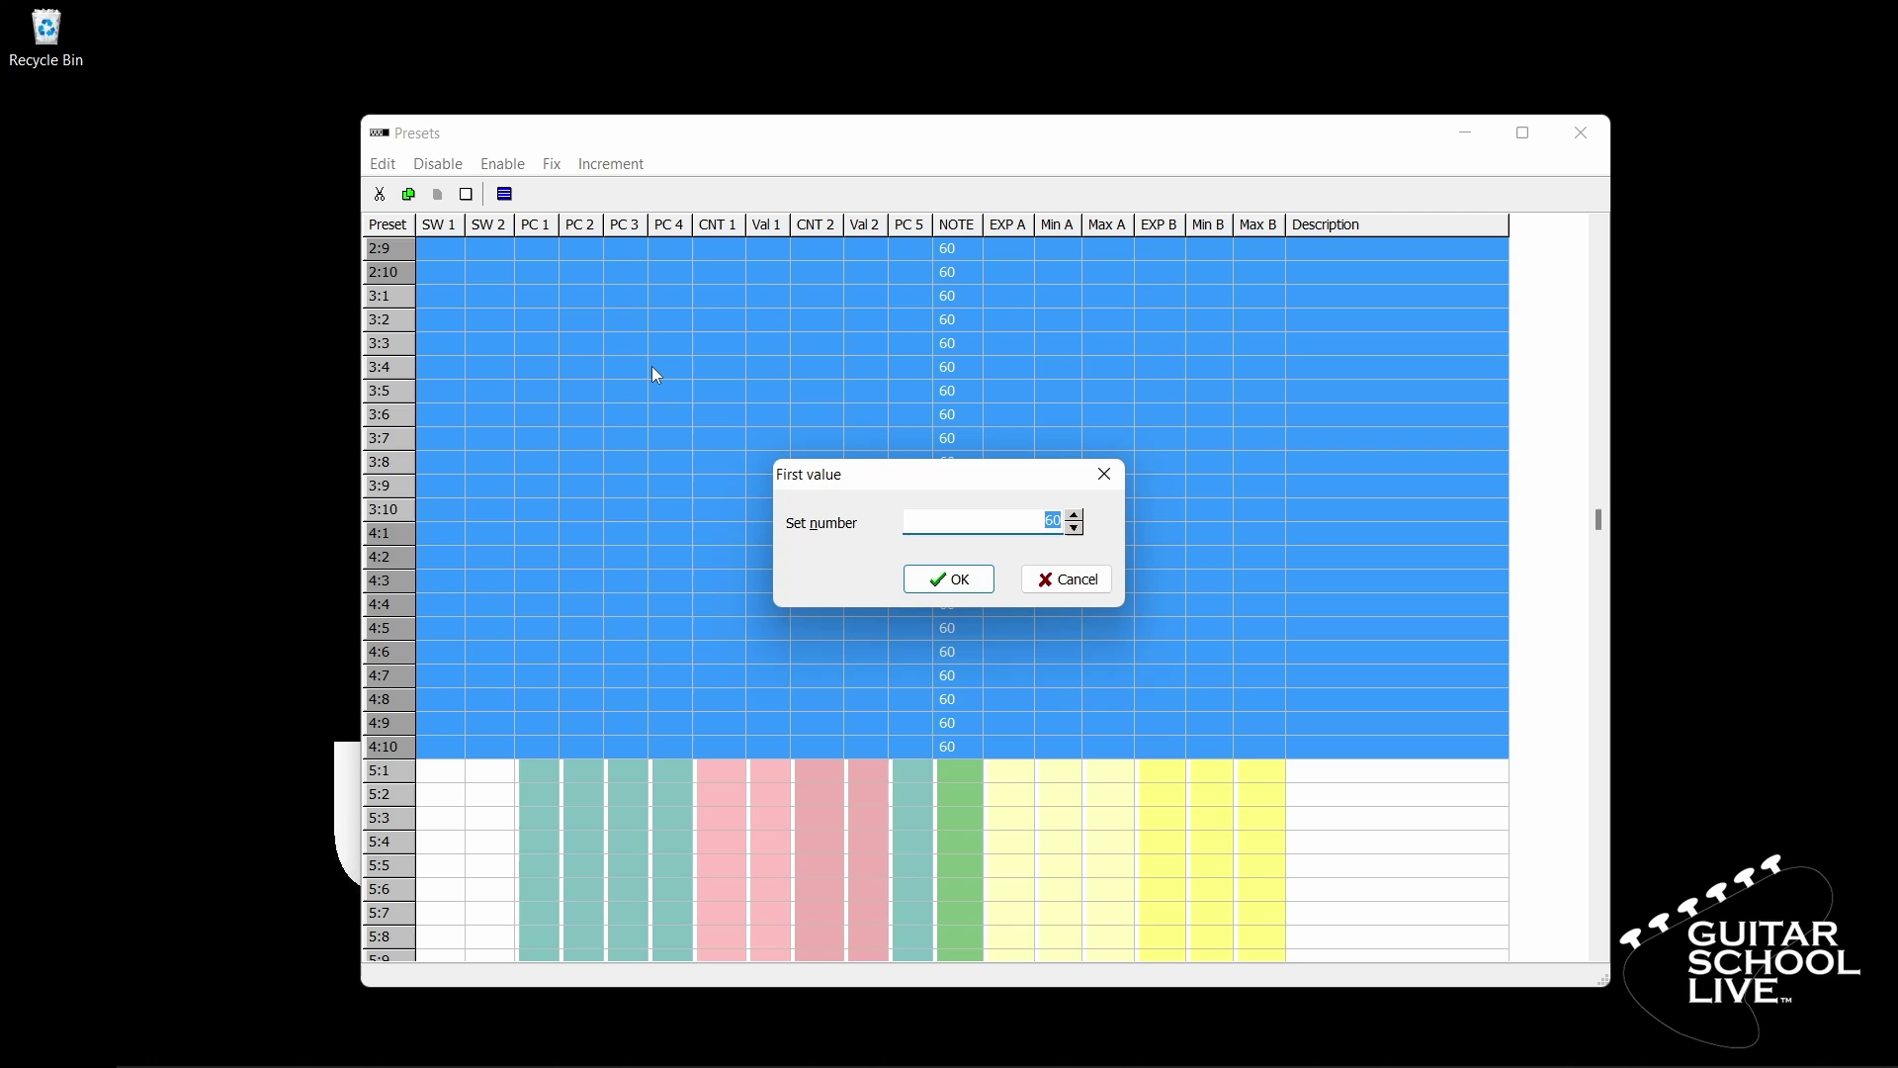
{"action": "type", "text": "129"}
{"action": "left_click", "coordinate": [978, 582]}
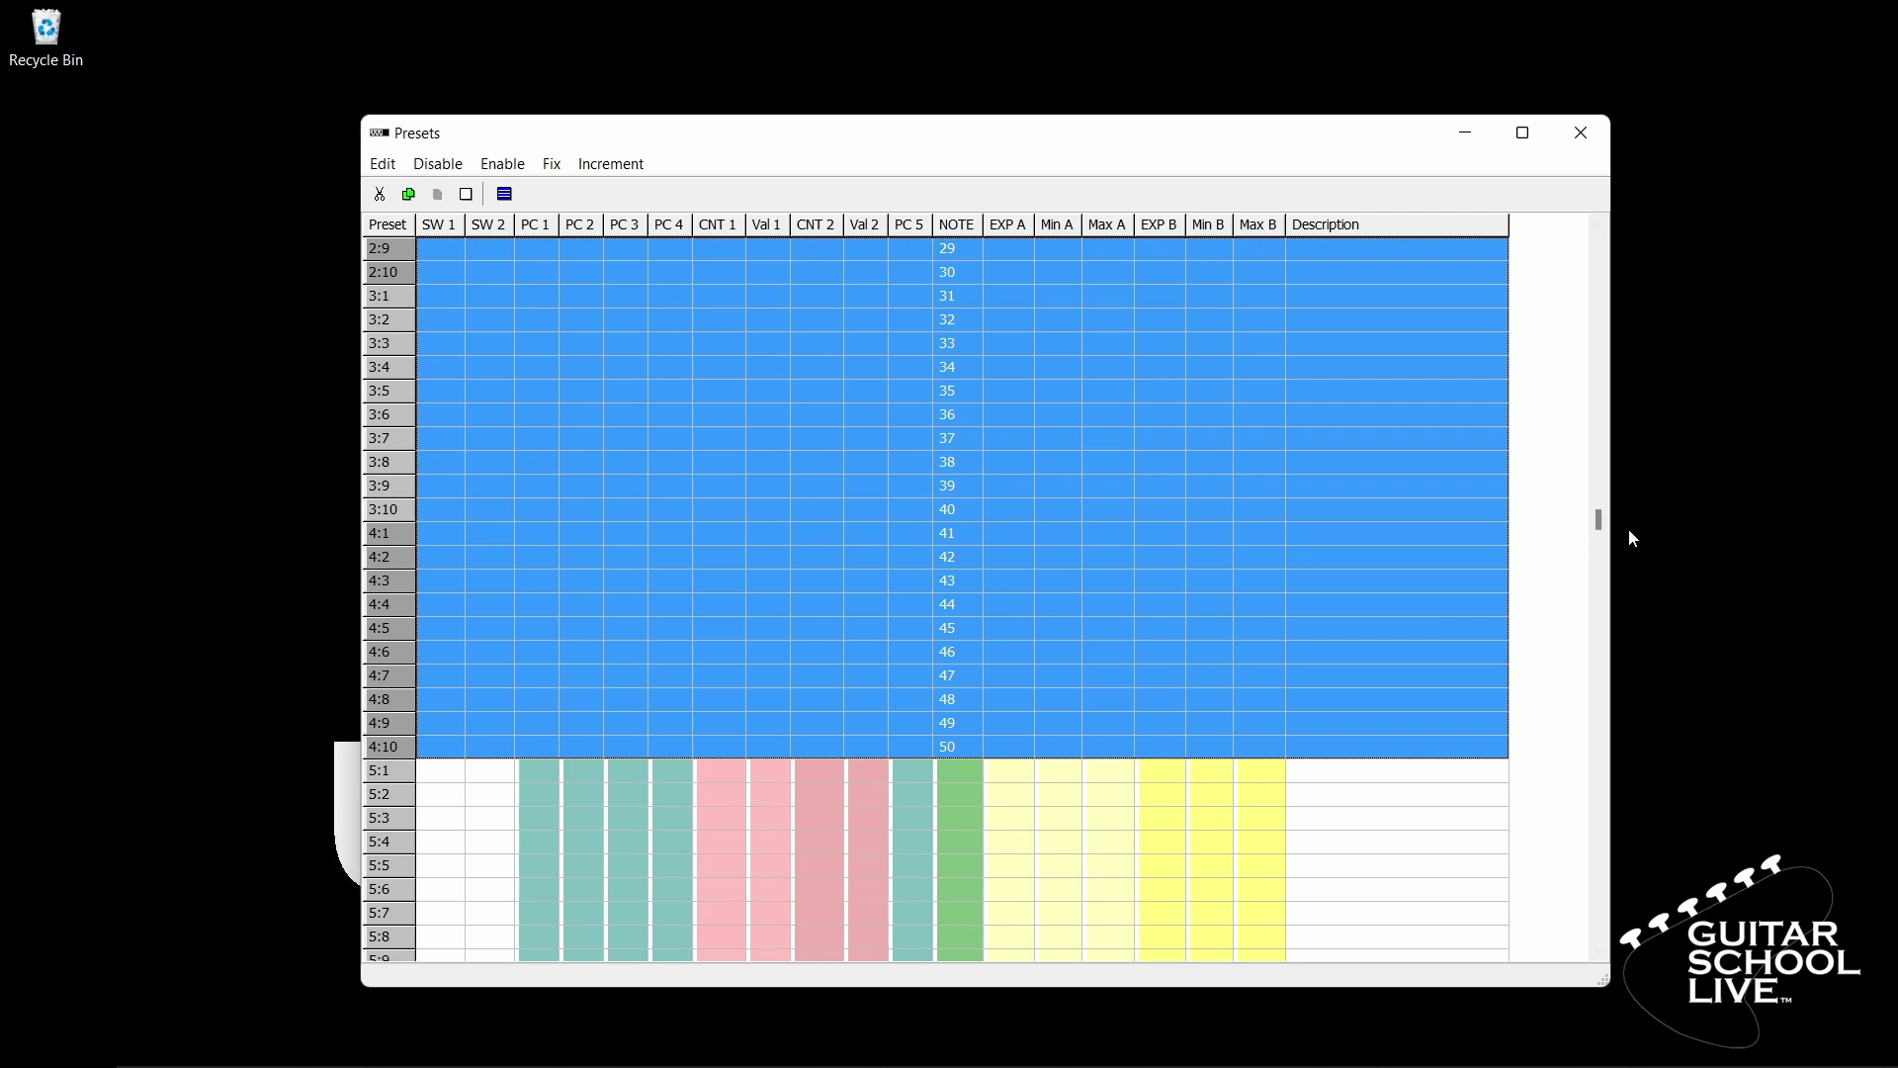
Step: Enable both expression pedals, EXP A and EXP B, for presets 0:1 through 4:10
{"action": "left_click_drag", "start_coordinate": [1599, 524], "coordinate": [1595, 222]}
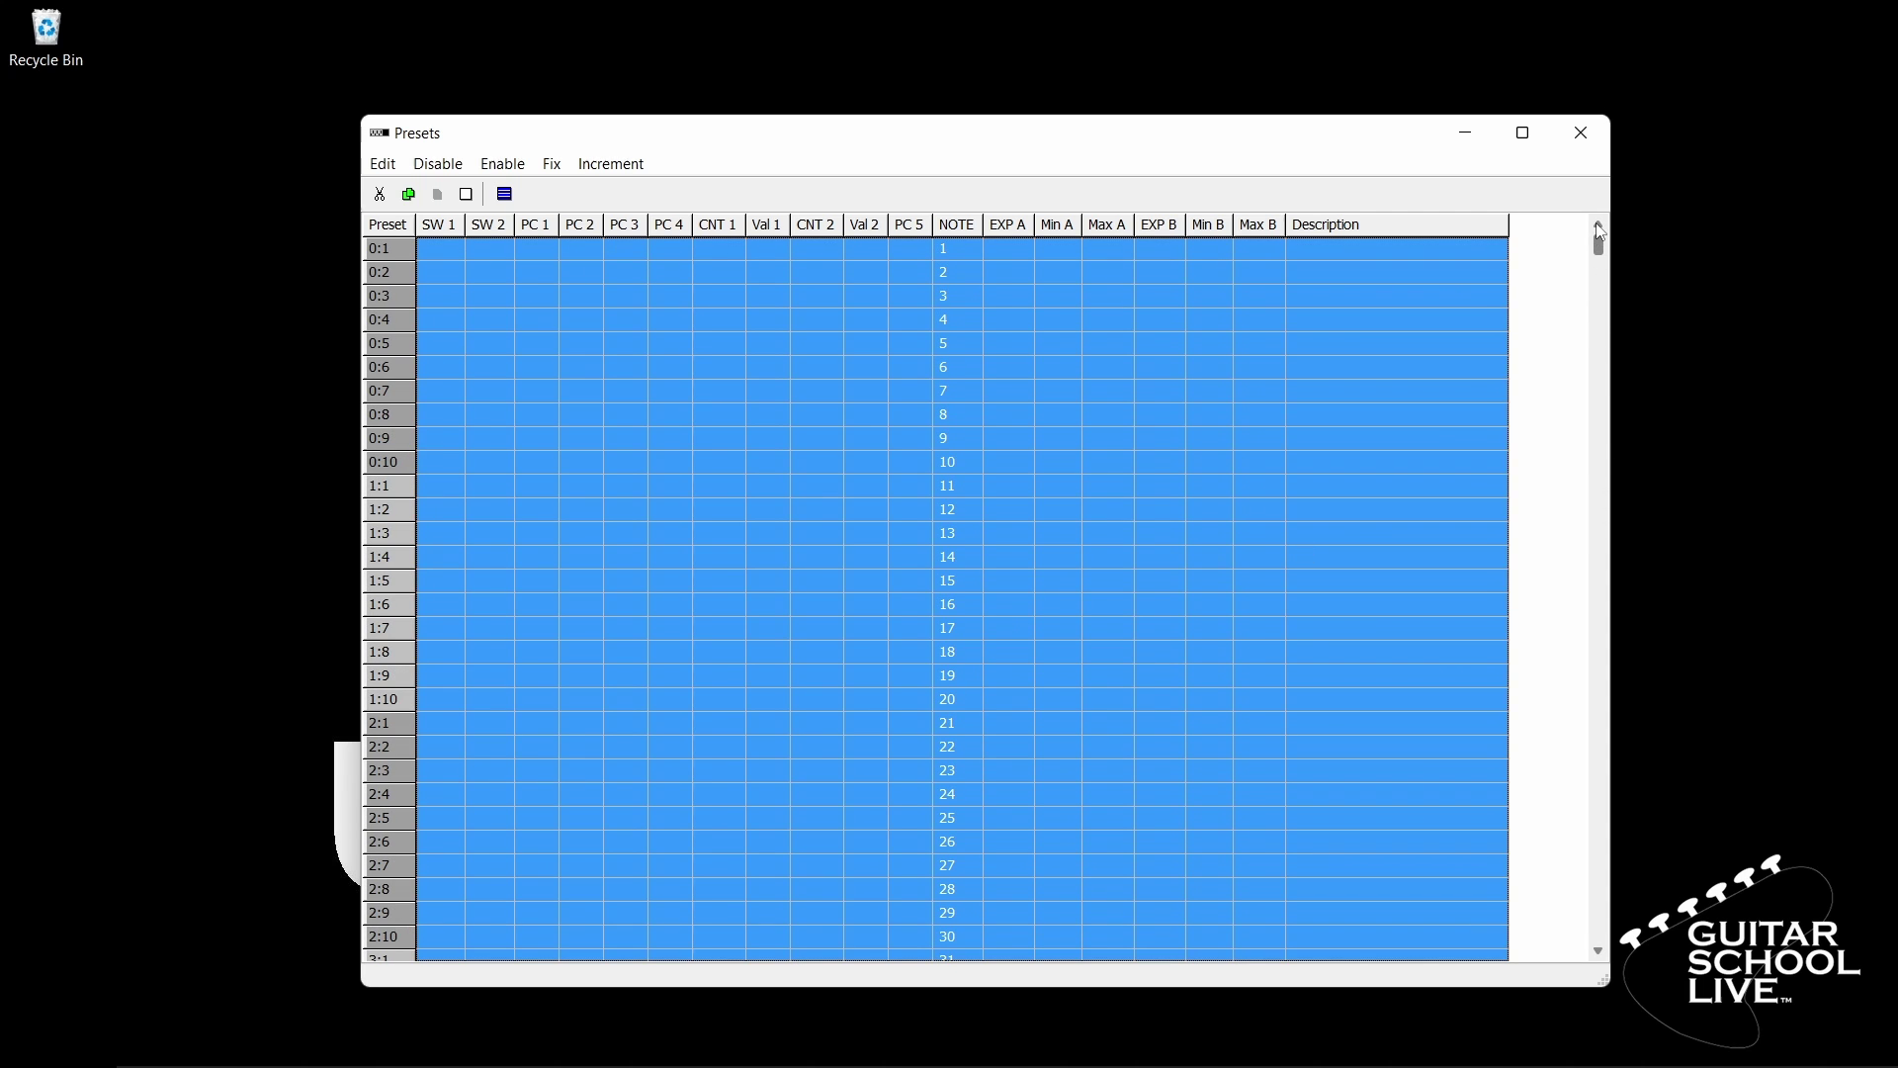
{"action": "left_click", "coordinate": [507, 166]}
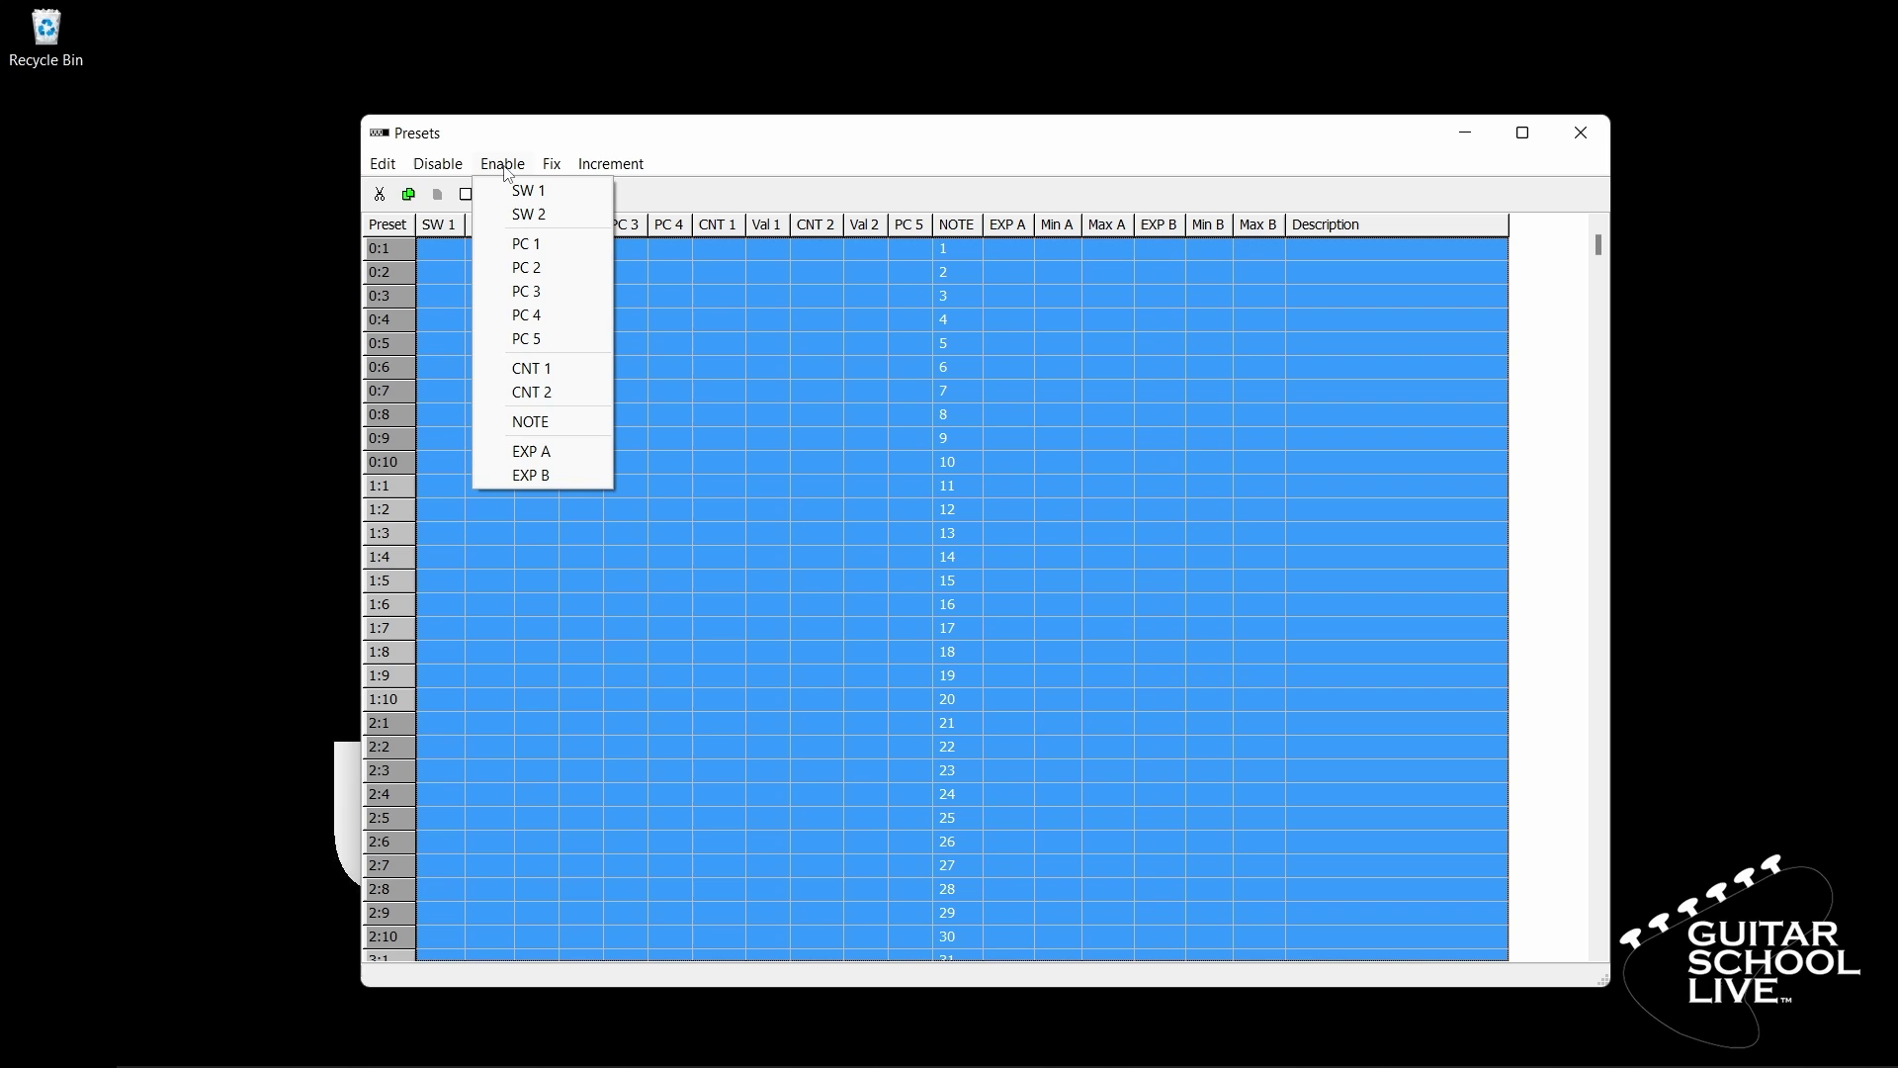
{"action": "left_click", "coordinate": [534, 453]}
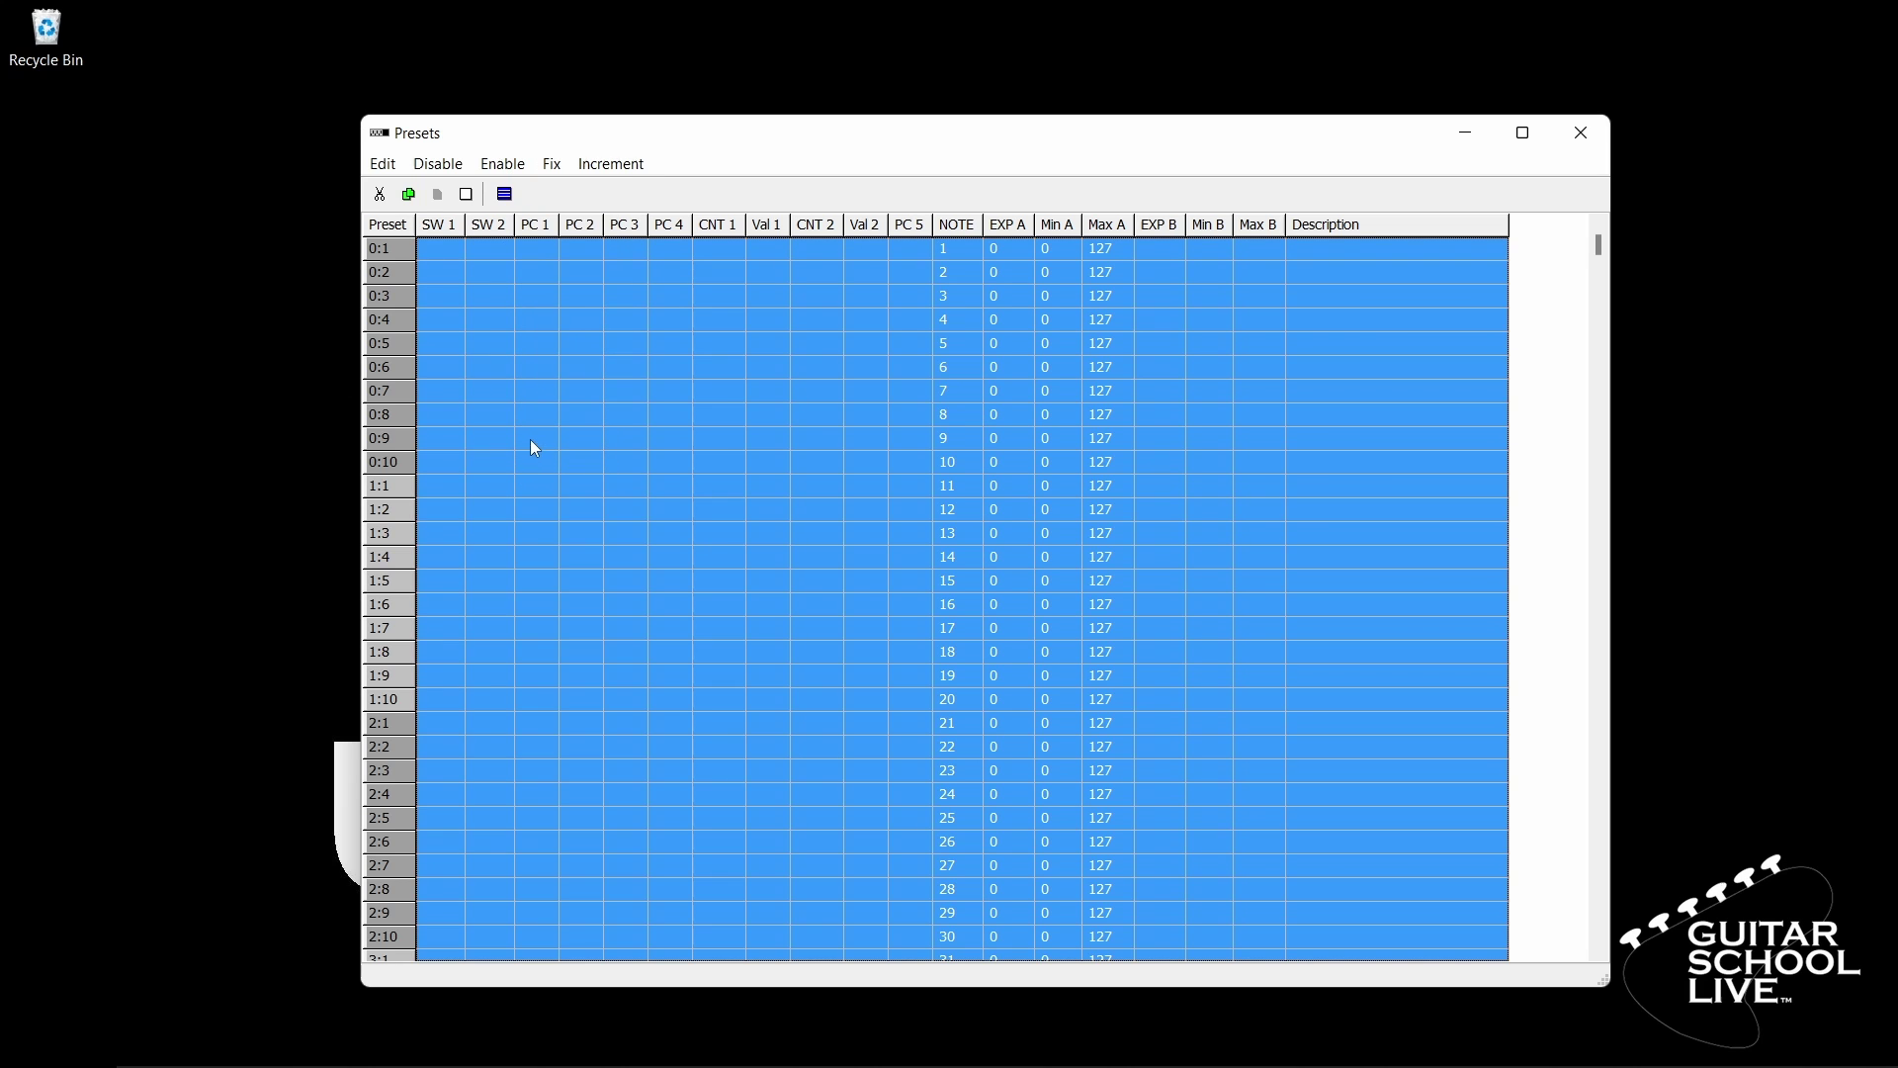
{"action": "left_click", "coordinate": [505, 168]}
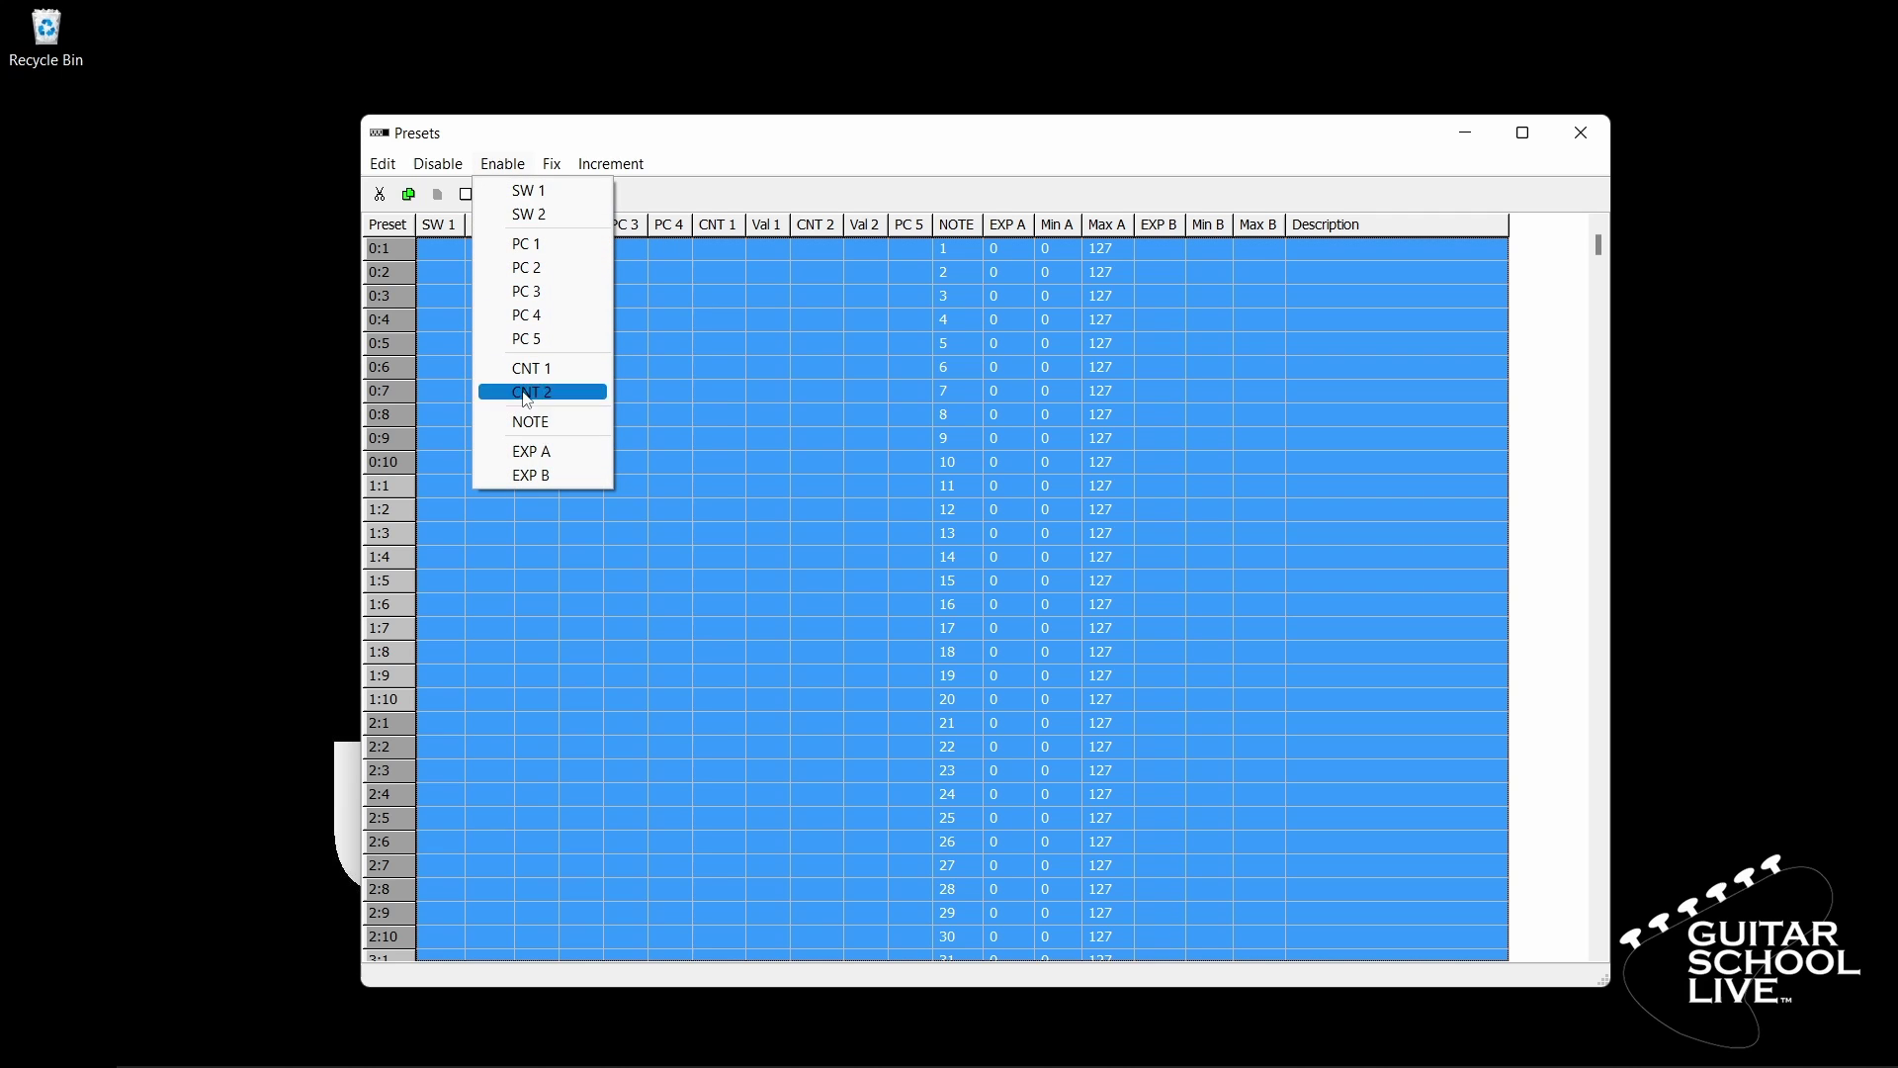
{"action": "left_click", "coordinate": [531, 474]}
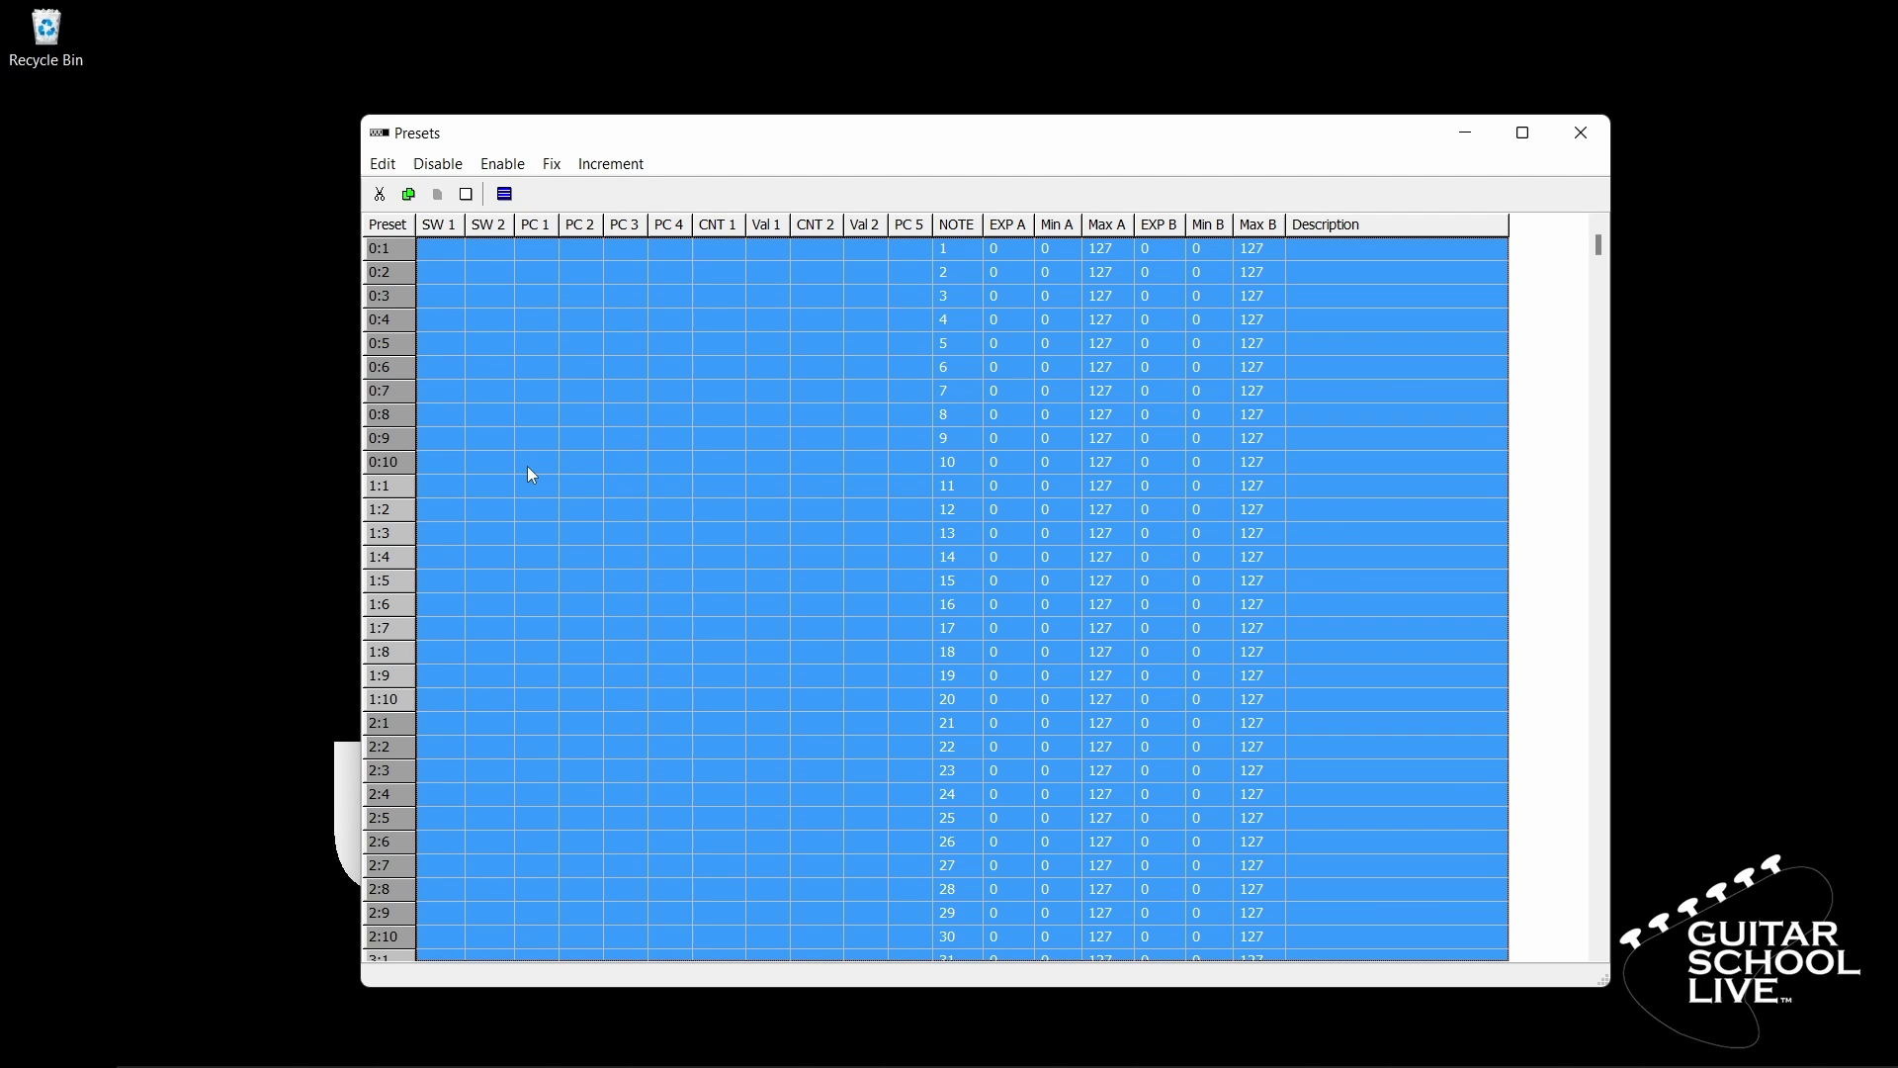
Step: Set the EXP A controller to a fixed value of 7 for all selected presets
{"action": "left_click", "coordinate": [550, 166]}
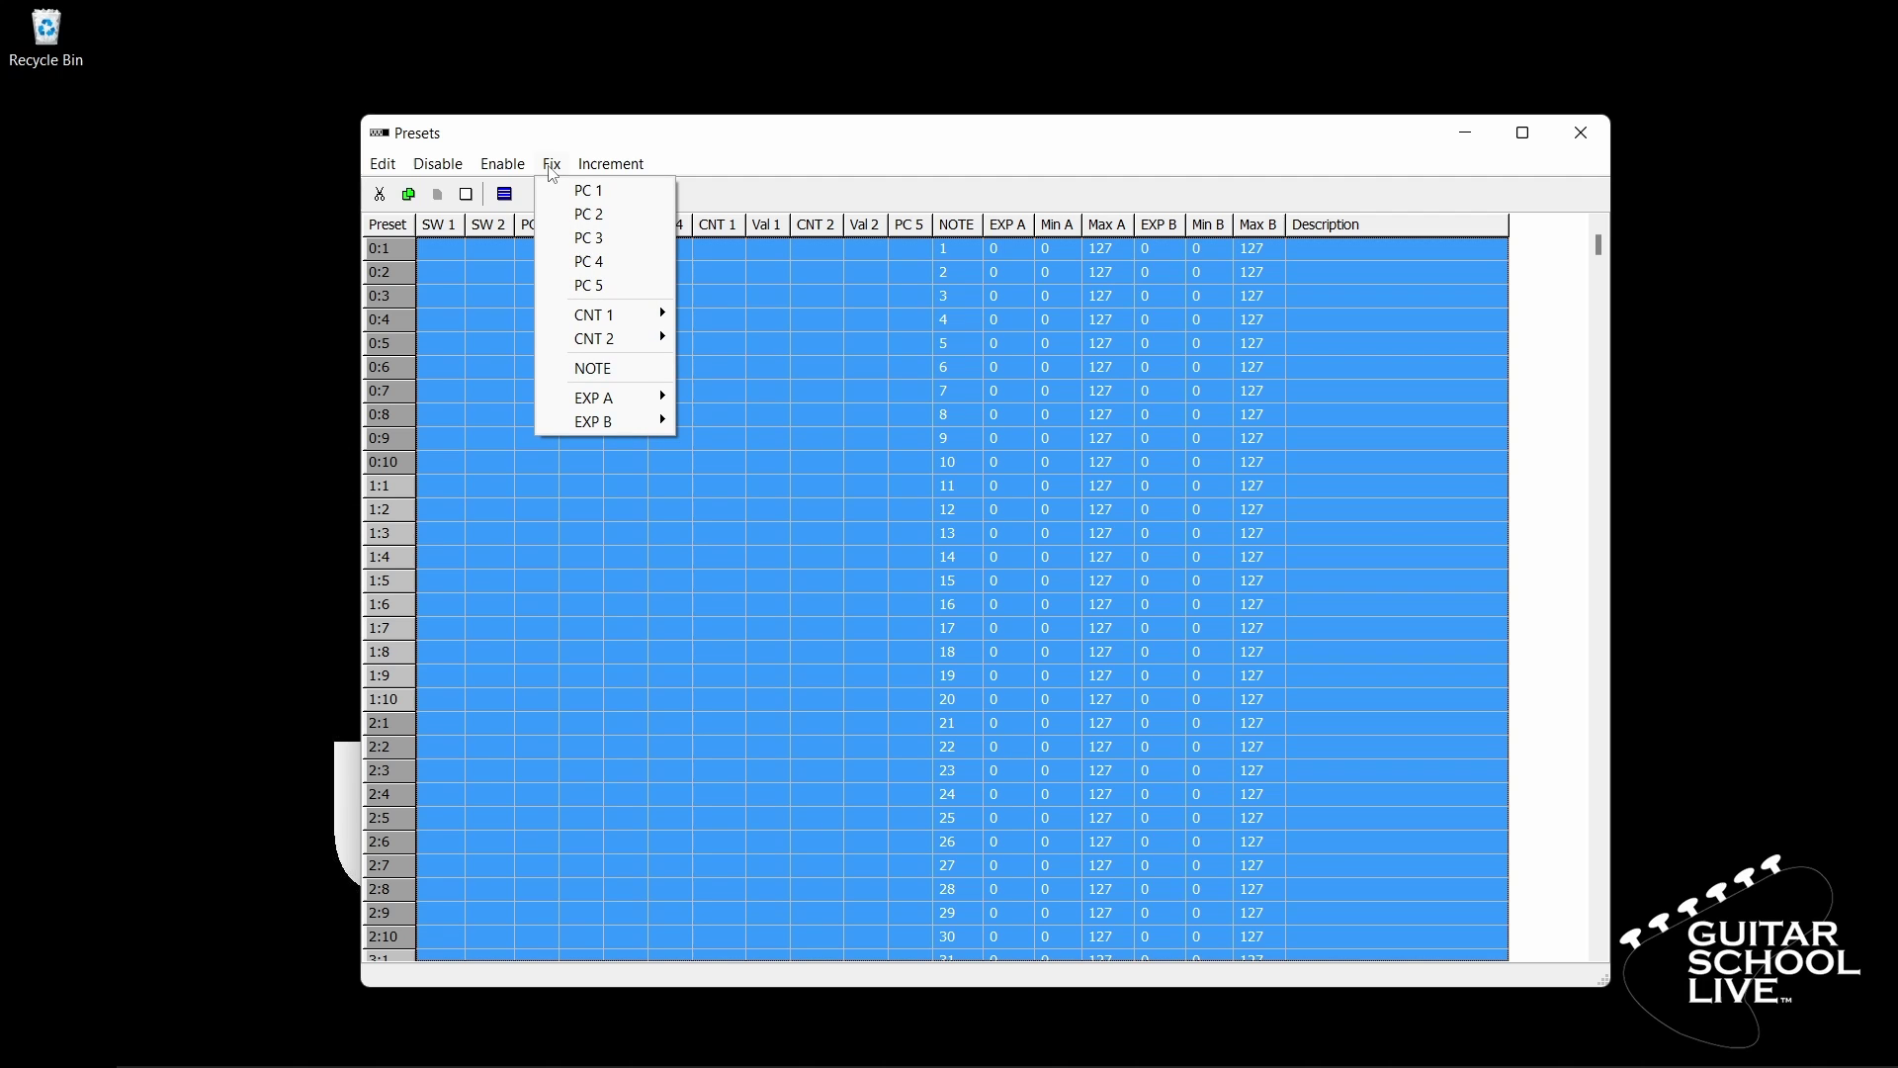
{"action": "mouse_move", "coordinate": [618, 400]}
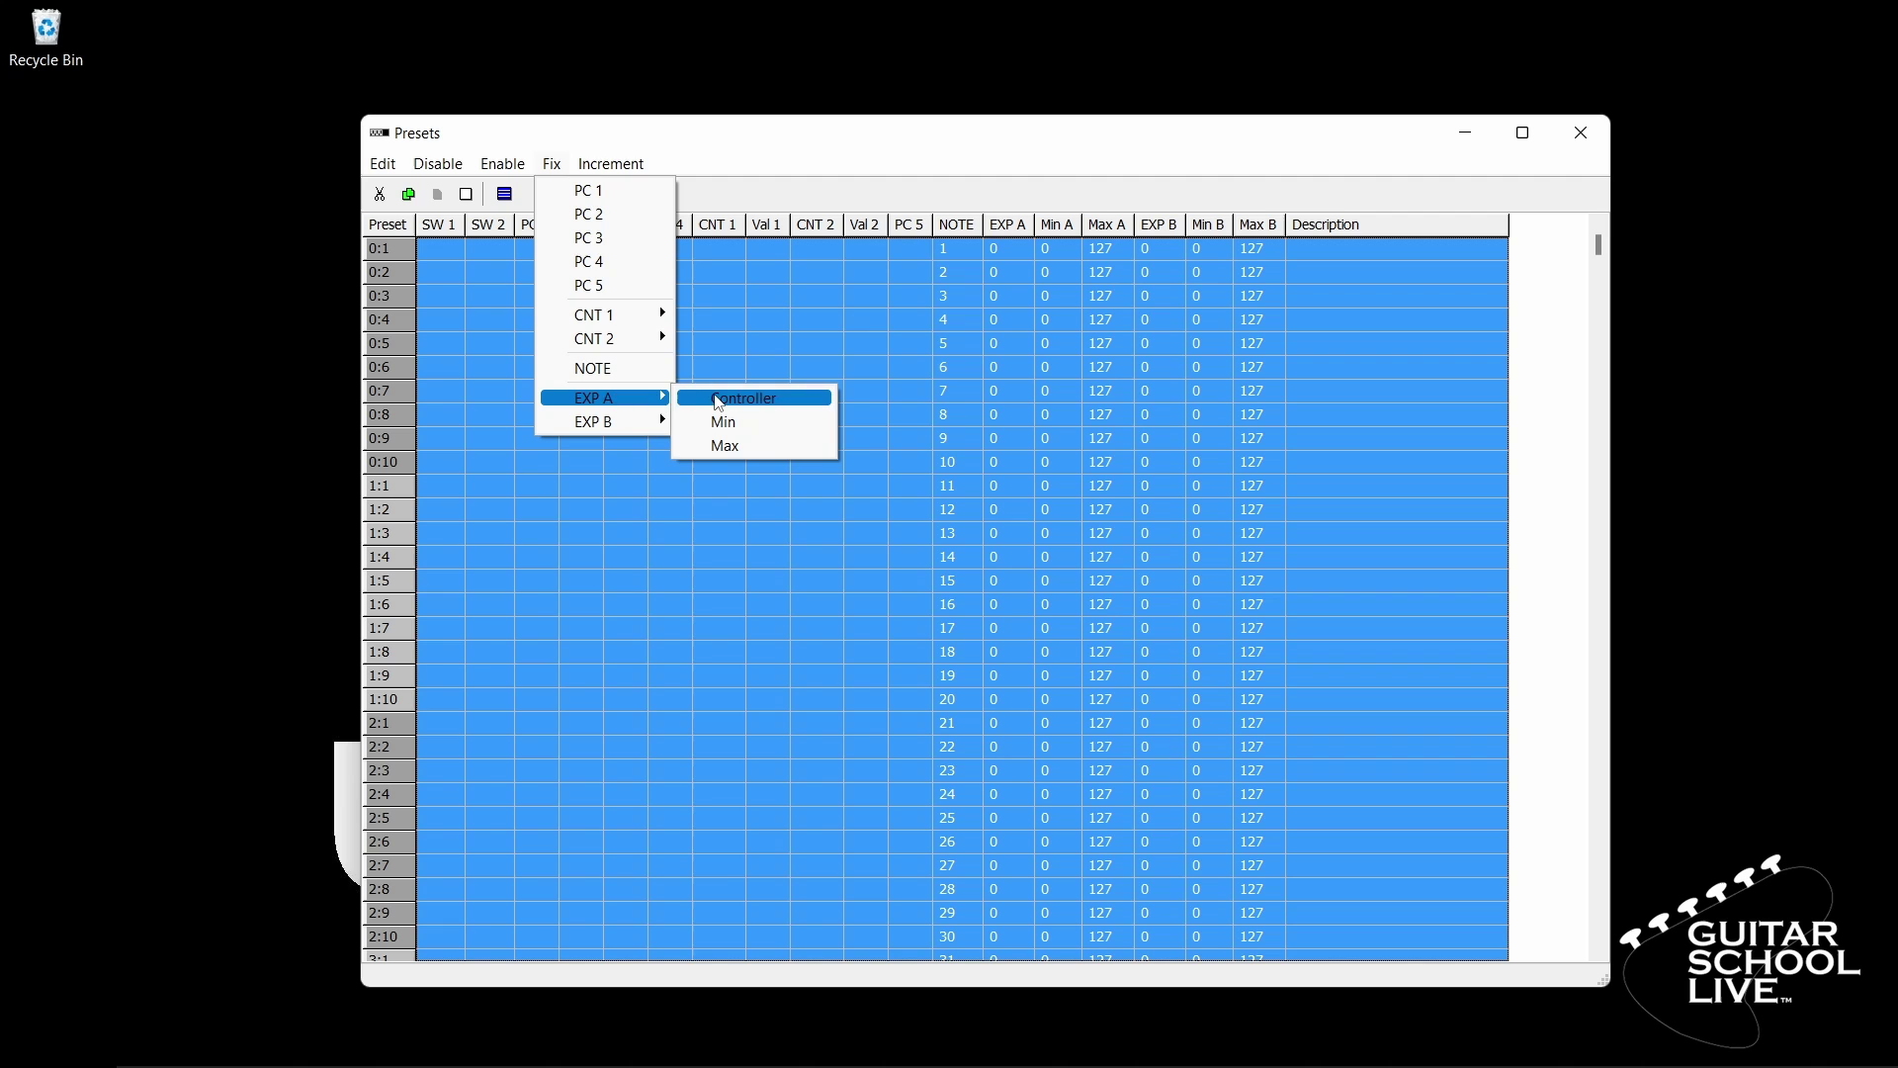
{"action": "left_click", "coordinate": [721, 396]}
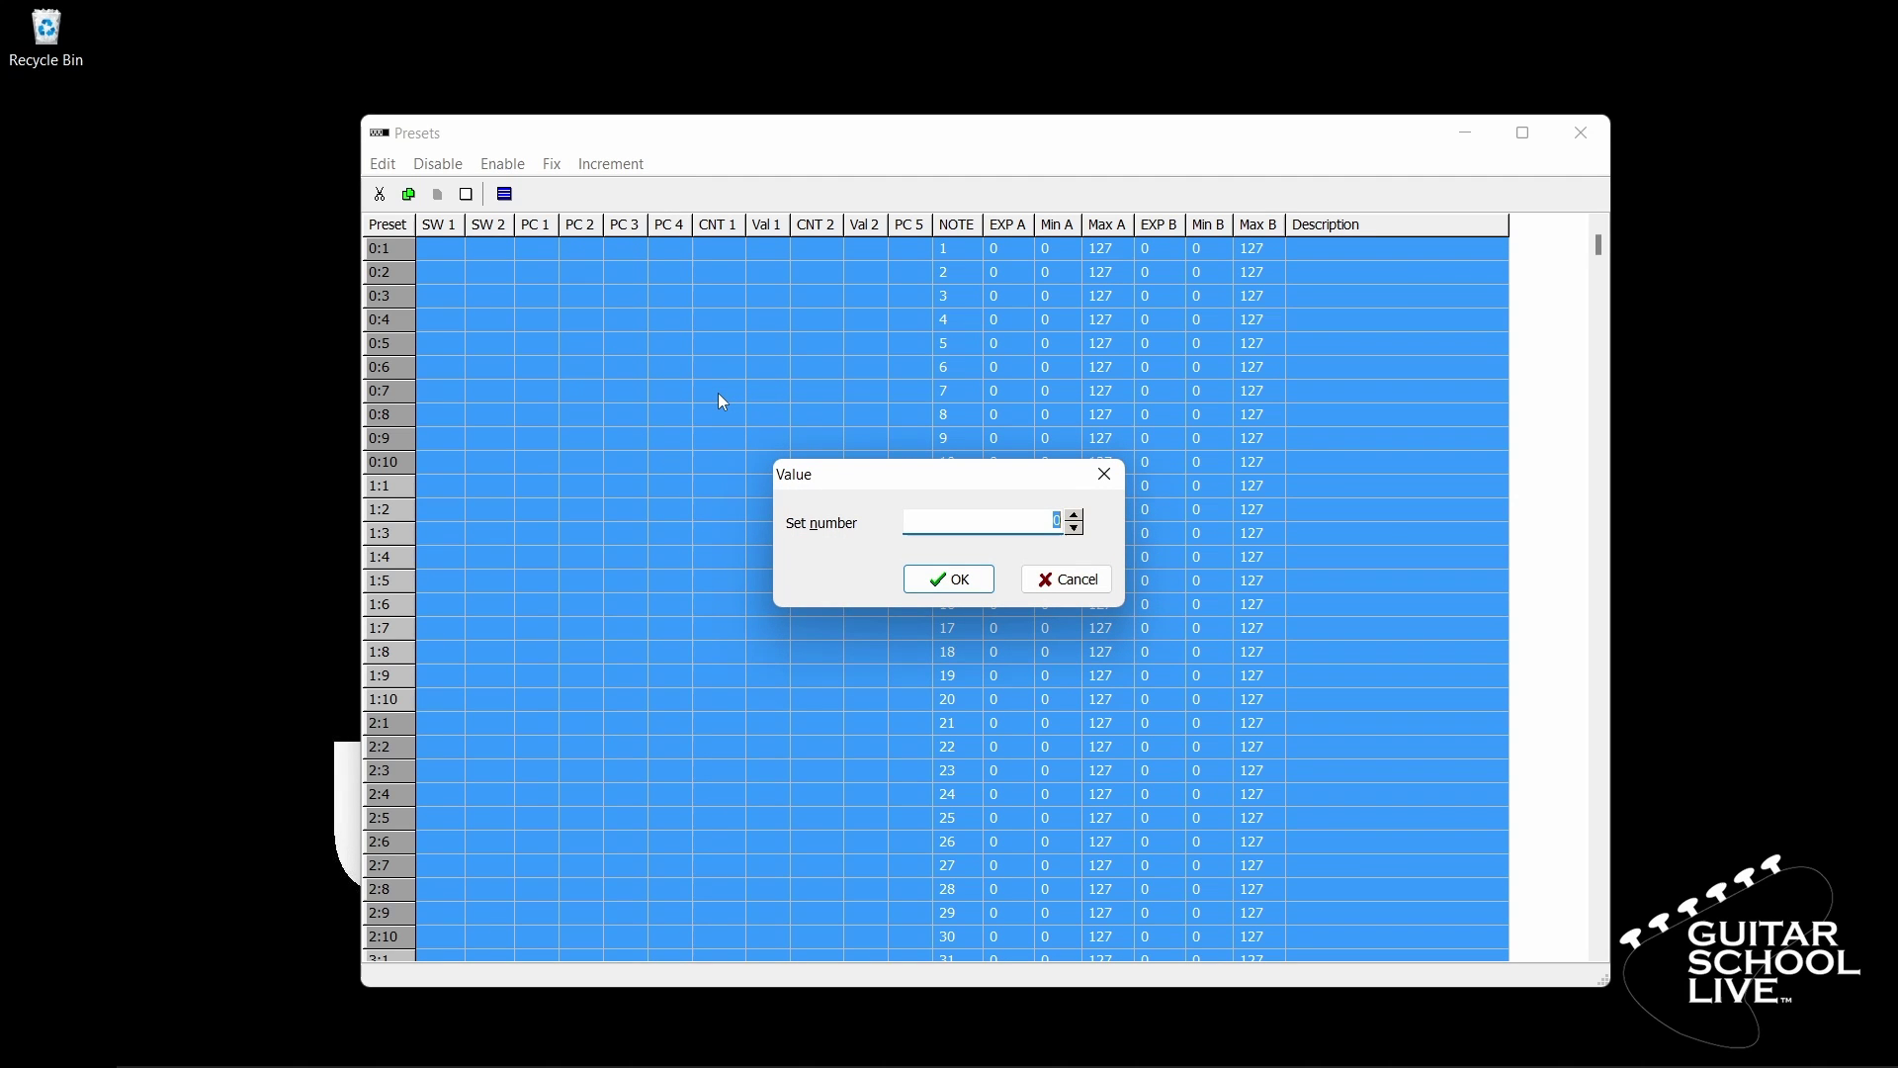
{"action": "type", "text": "7"}
{"action": "left_click", "coordinate": [938, 575]}
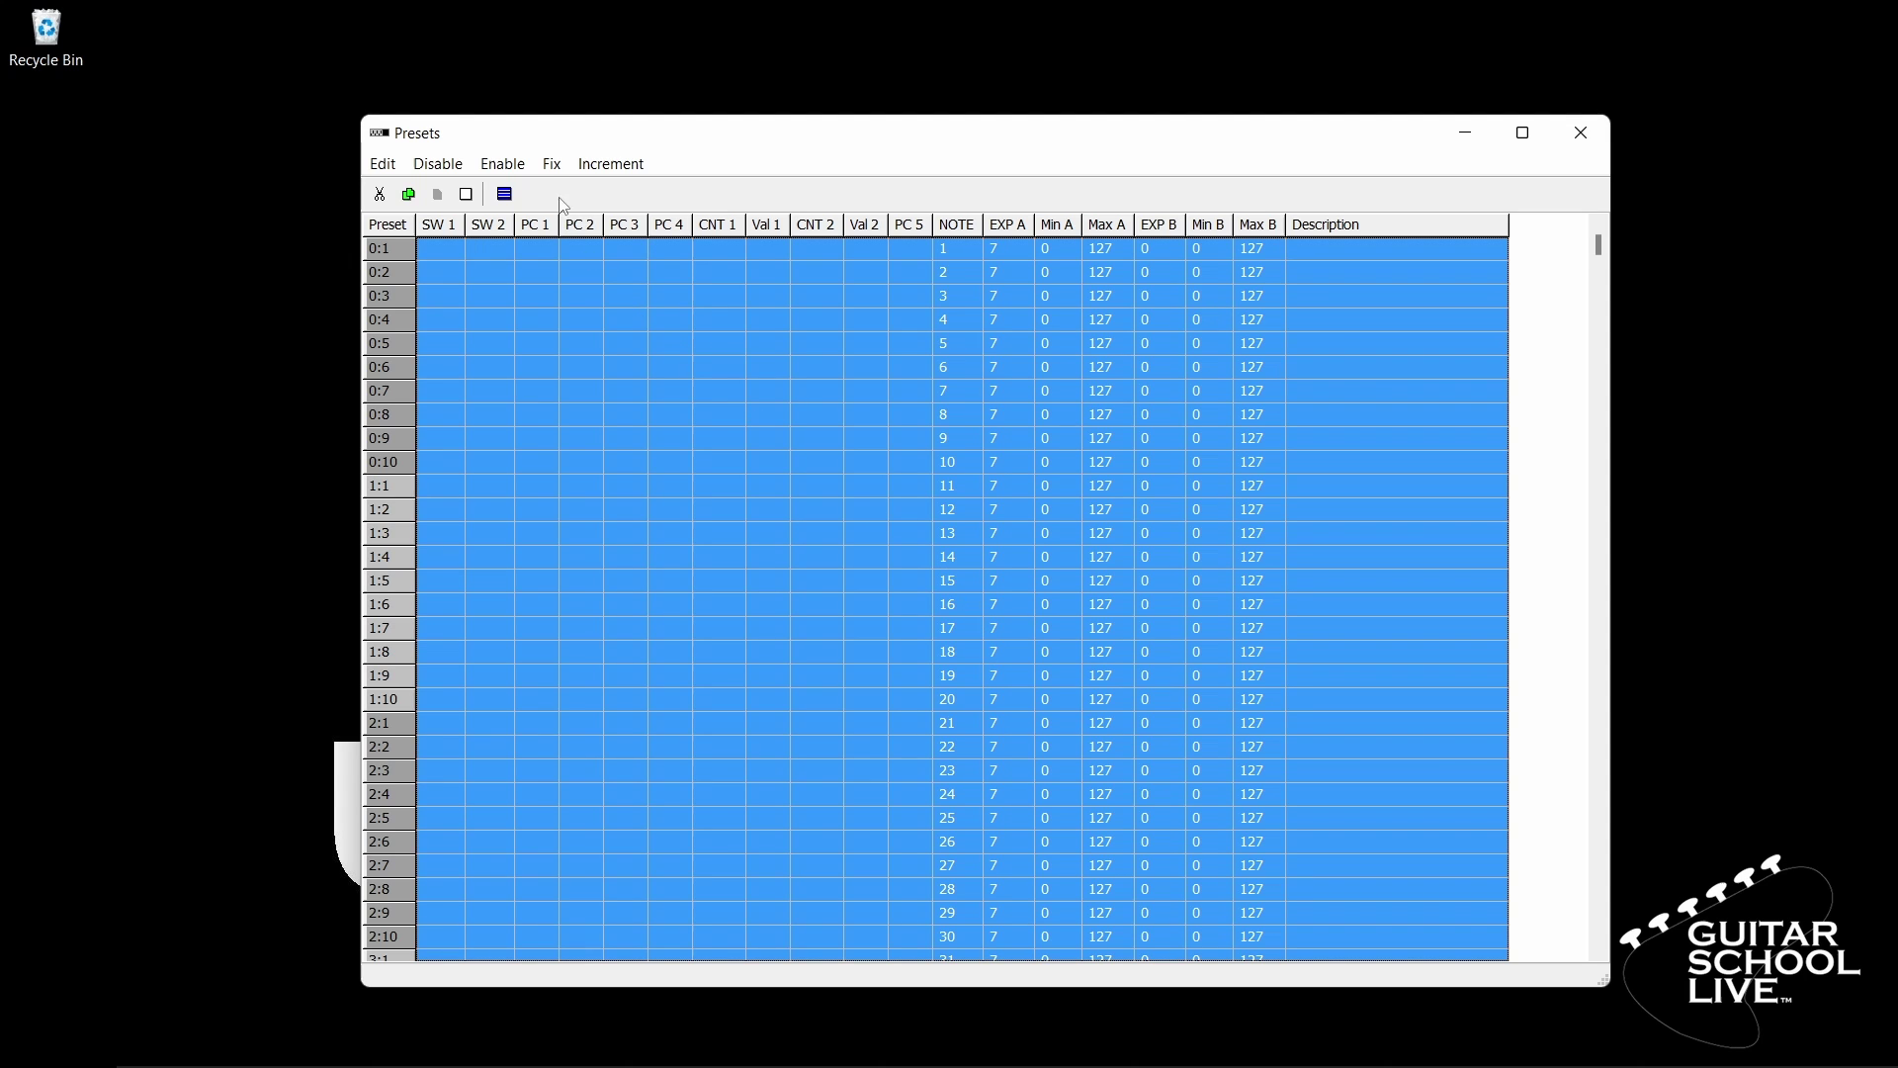
Step: Set the EXP B controller to a fixed value of 11 for all selected presets
{"action": "left_click", "coordinate": [551, 164]}
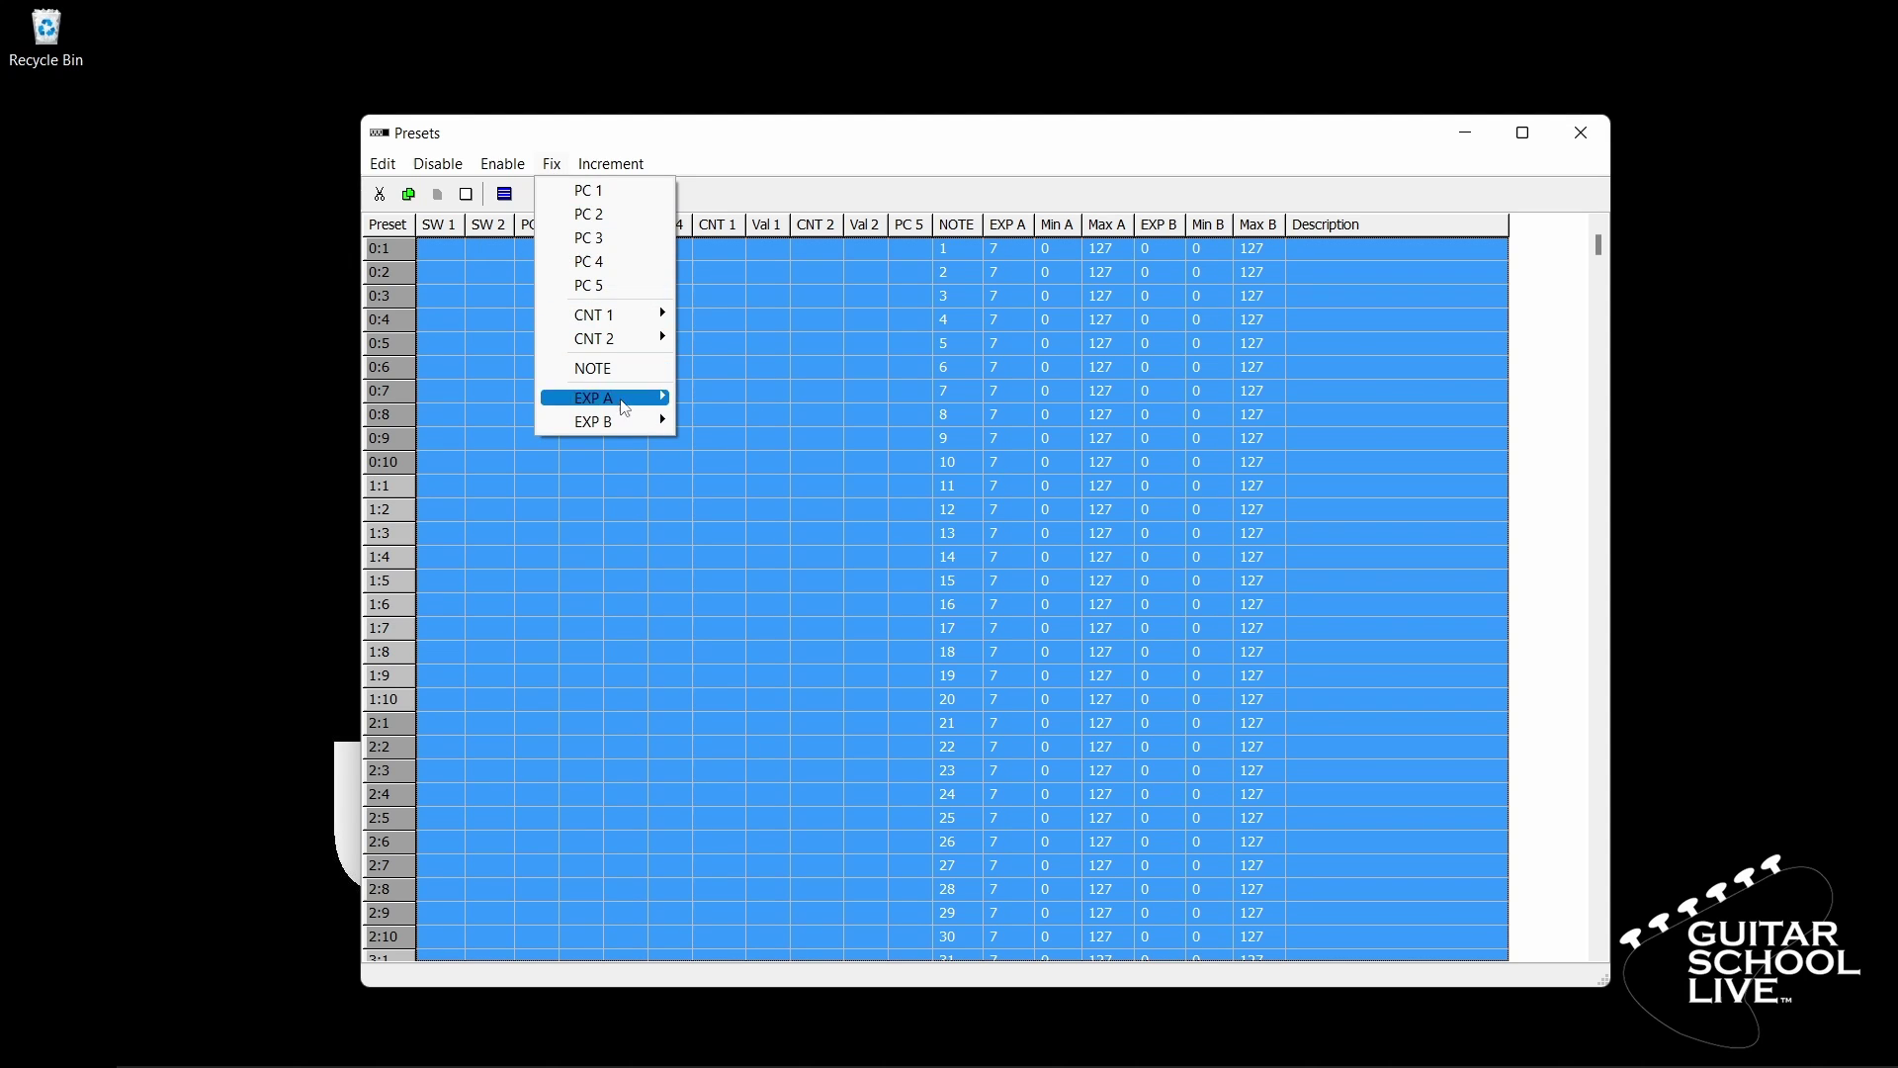
{"action": "mouse_move", "coordinate": [632, 421]}
{"action": "left_click", "coordinate": [725, 424]}
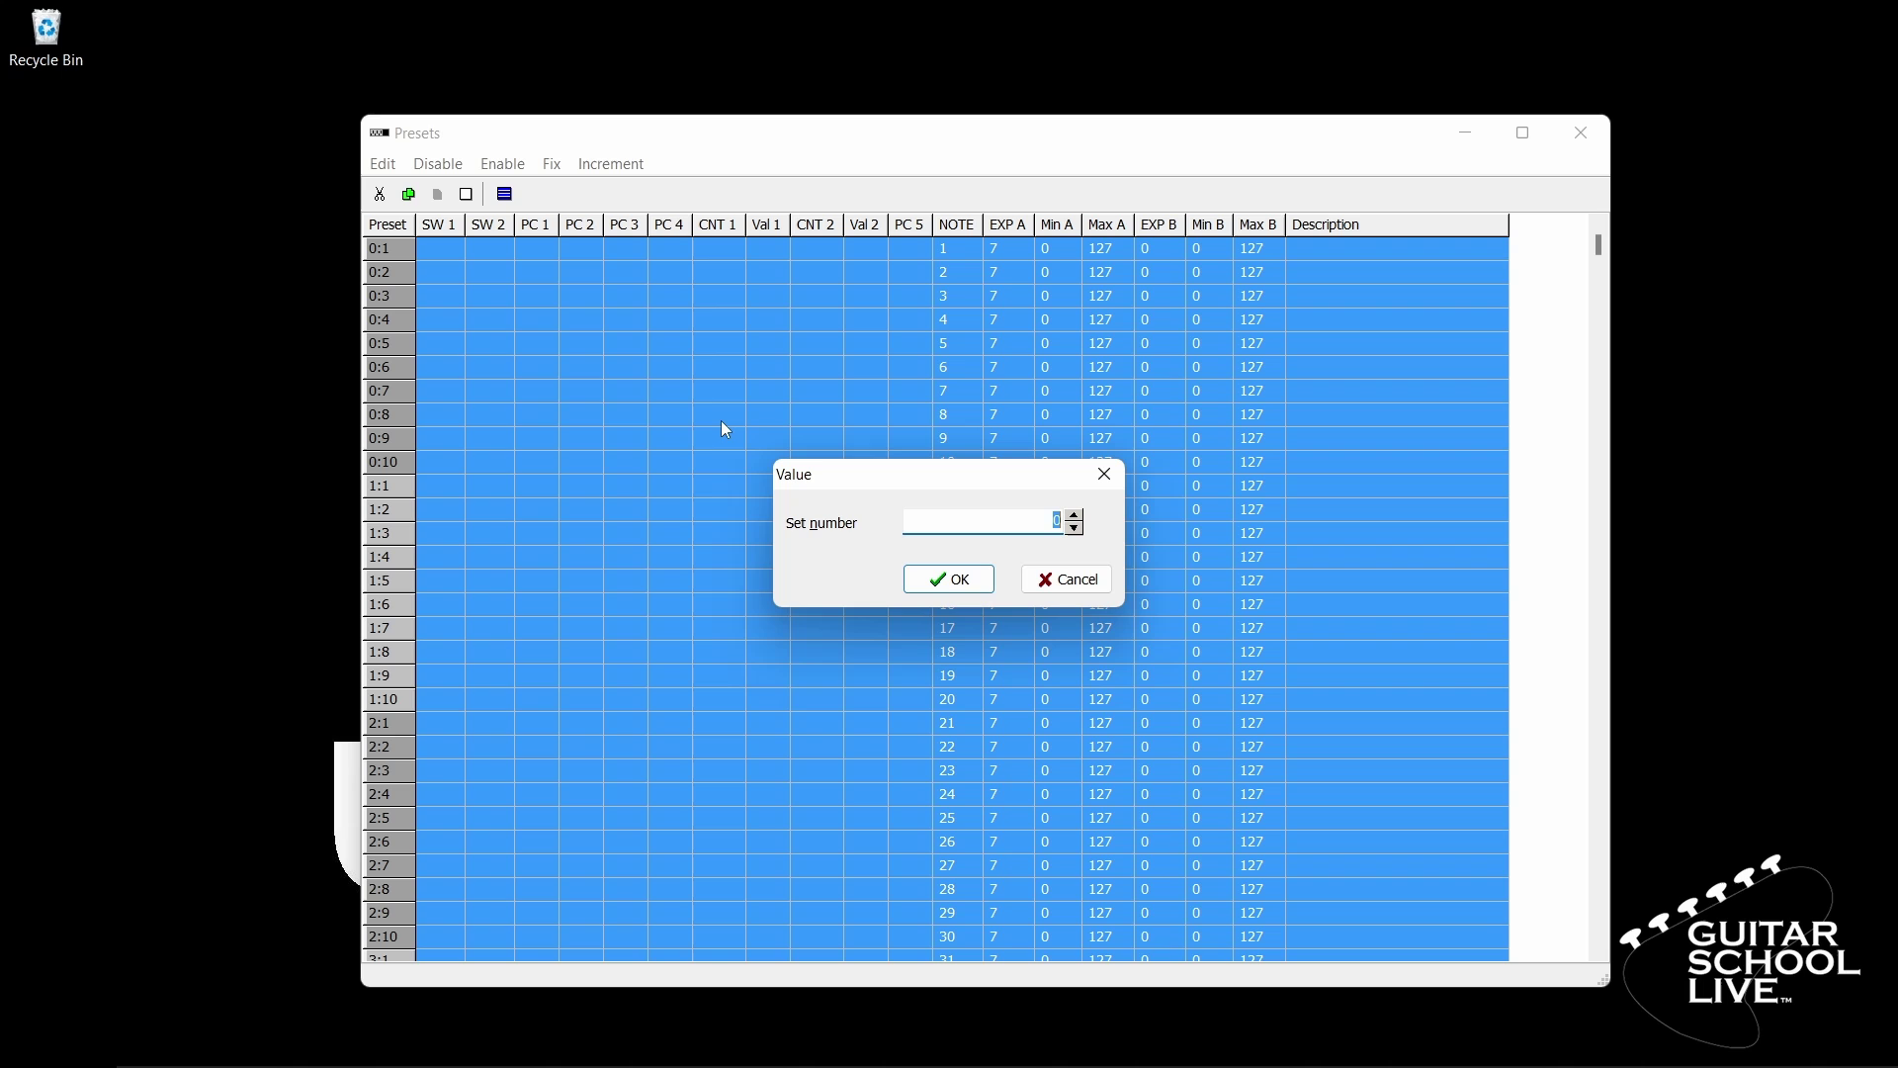
{"action": "type", "text": "11"}
{"action": "left_click", "coordinate": [955, 579]}
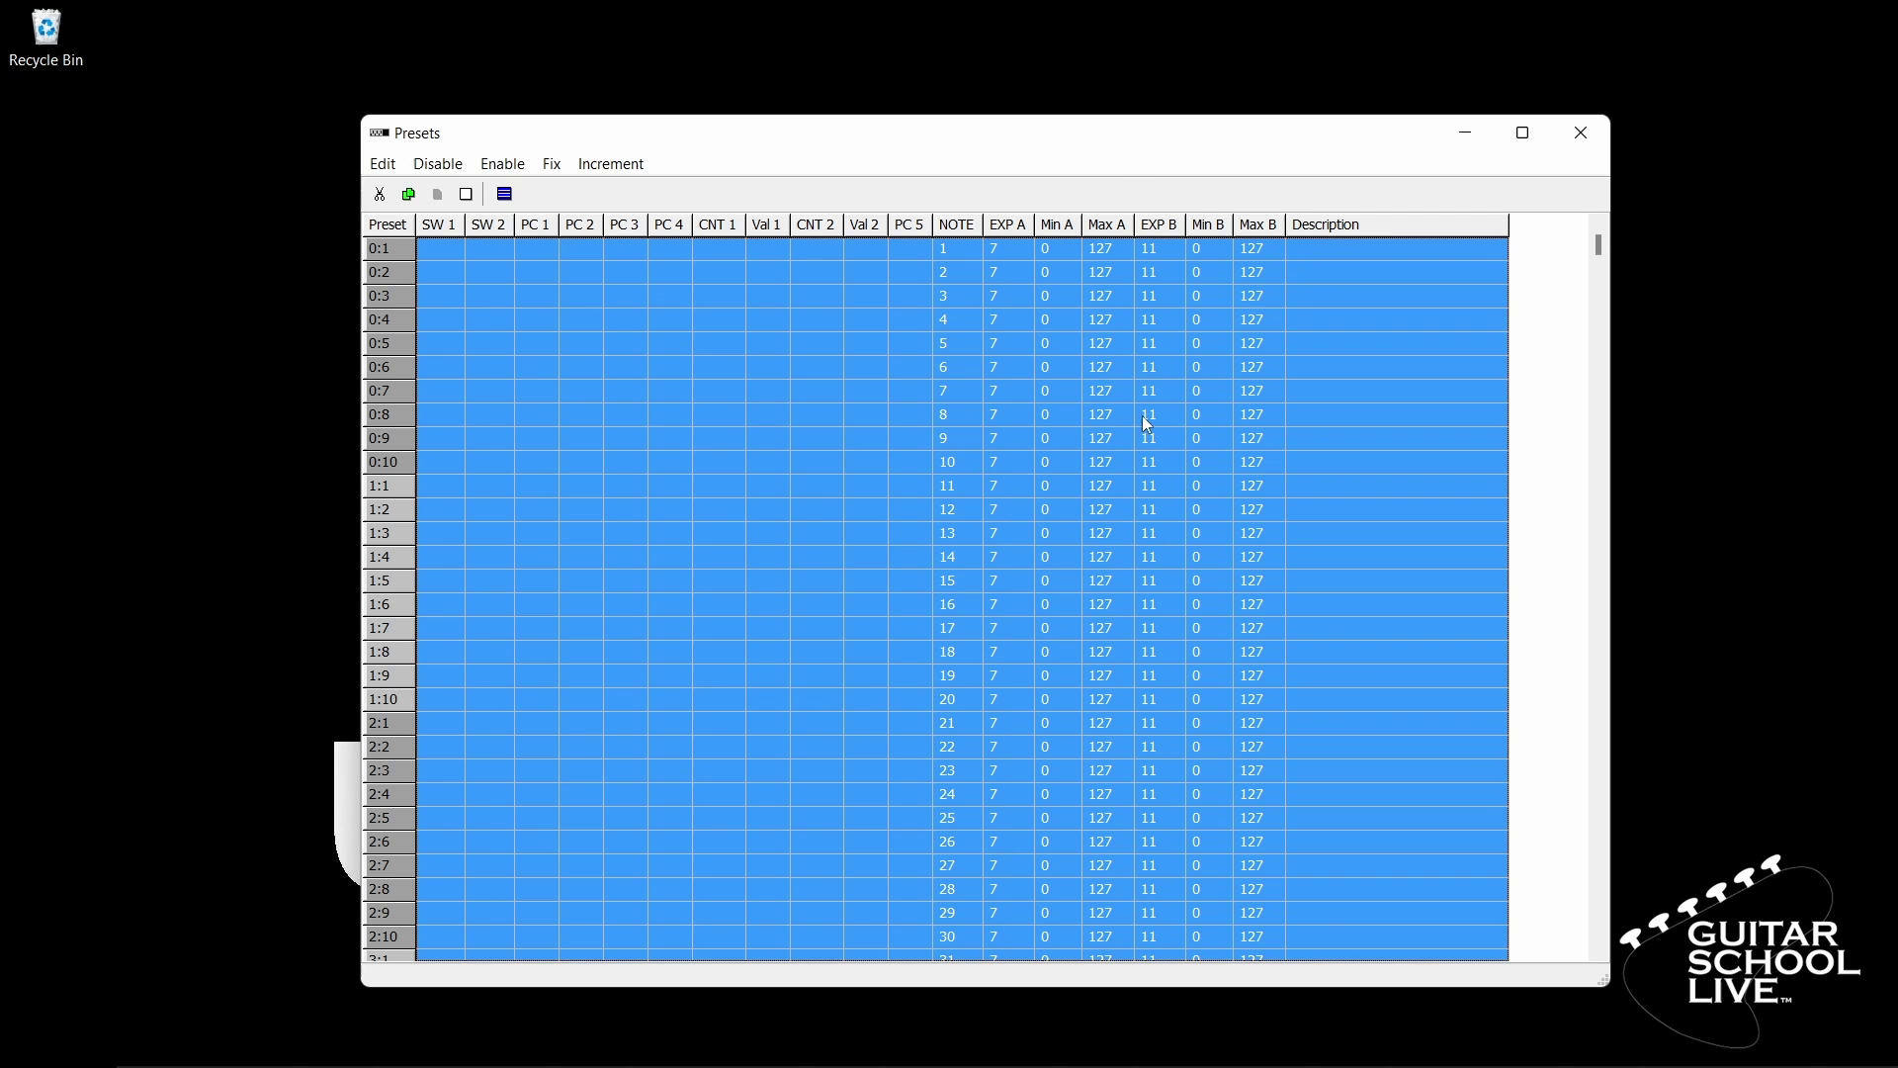
Step: Open preset 0:1 for editing, enable PC 1 with program 1 and disable its NOTE
{"action": "left_click_drag", "start_coordinate": [1145, 544], "coordinate": [1144, 566]}
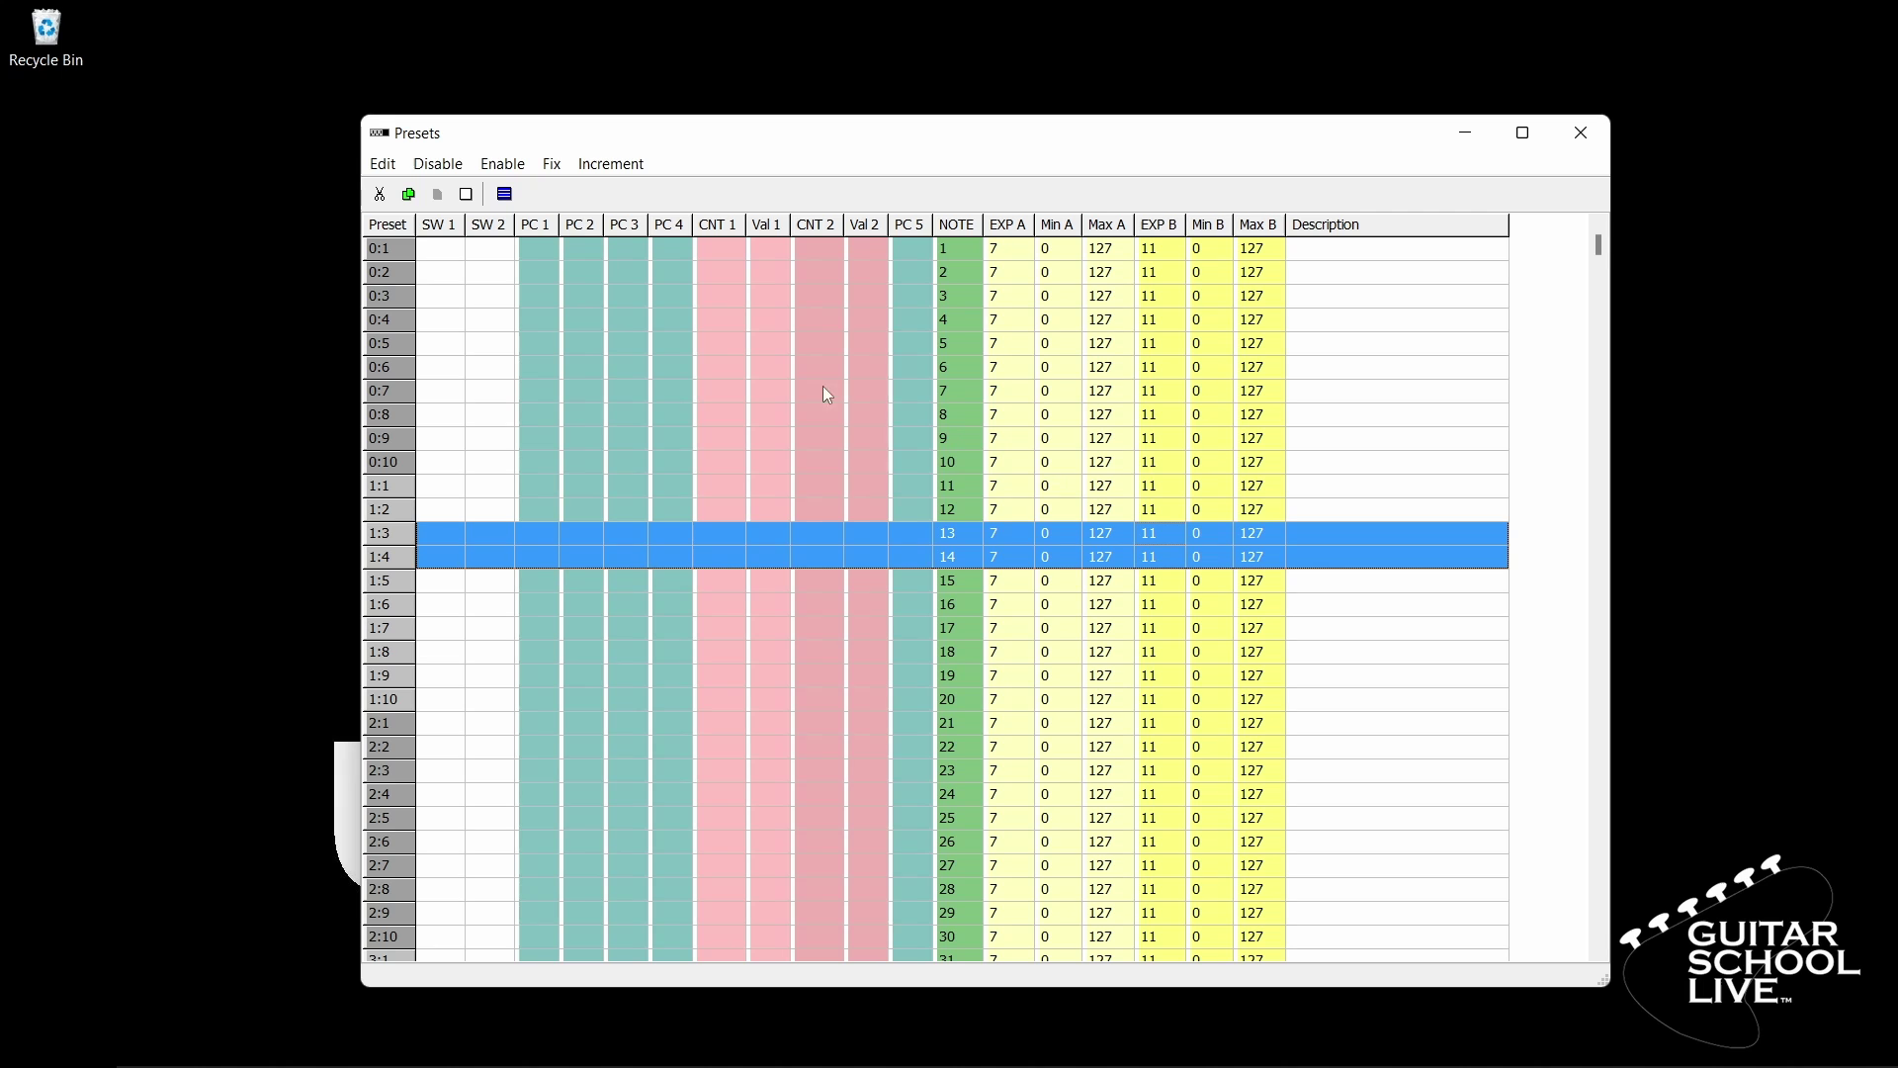
{"action": "key", "text": "Up"}
{"action": "key", "text": "Up"}
{"action": "key", "text": "Up"}
{"action": "key", "text": "Up"}
{"action": "key", "text": "Up"}
{"action": "key", "text": "Up"}
{"action": "key", "text": "Up"}
{"action": "key", "text": "Up"}
{"action": "key", "text": "Up"}
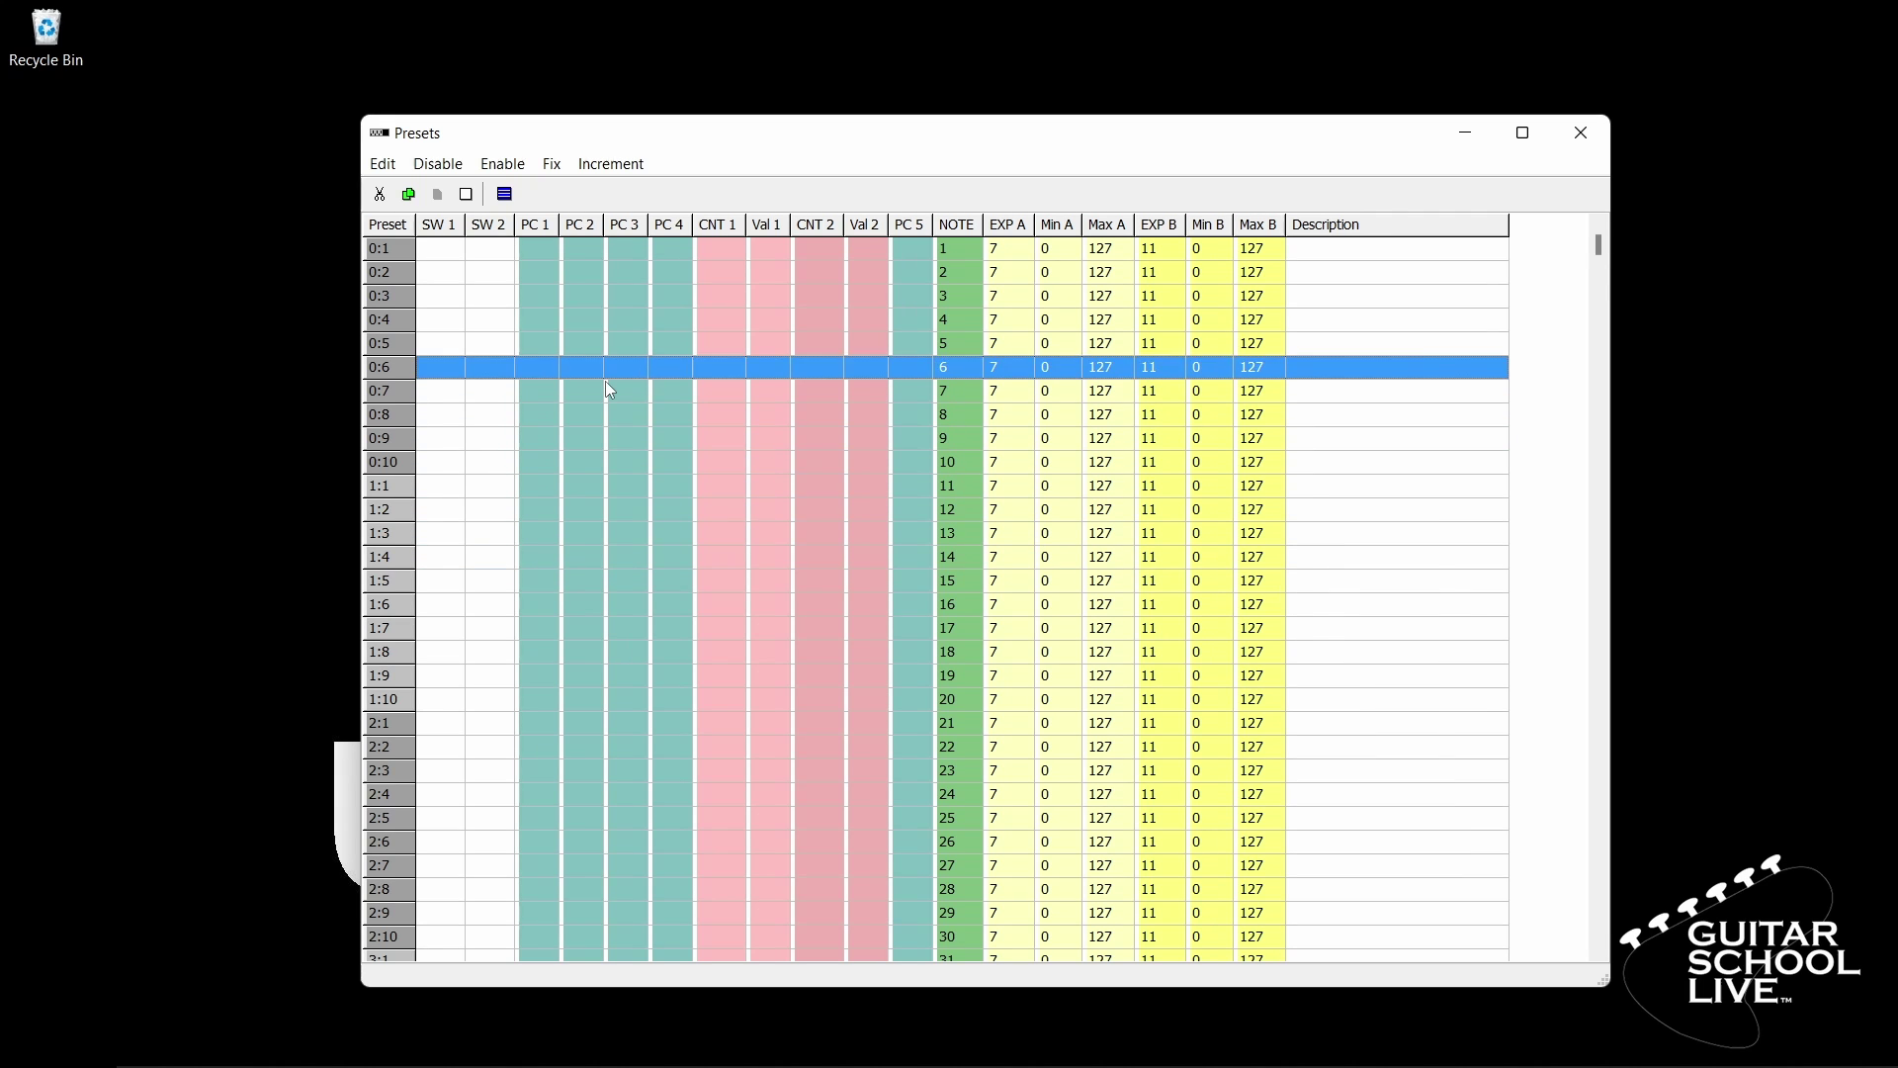
{"action": "double_click", "coordinate": [477, 252]}
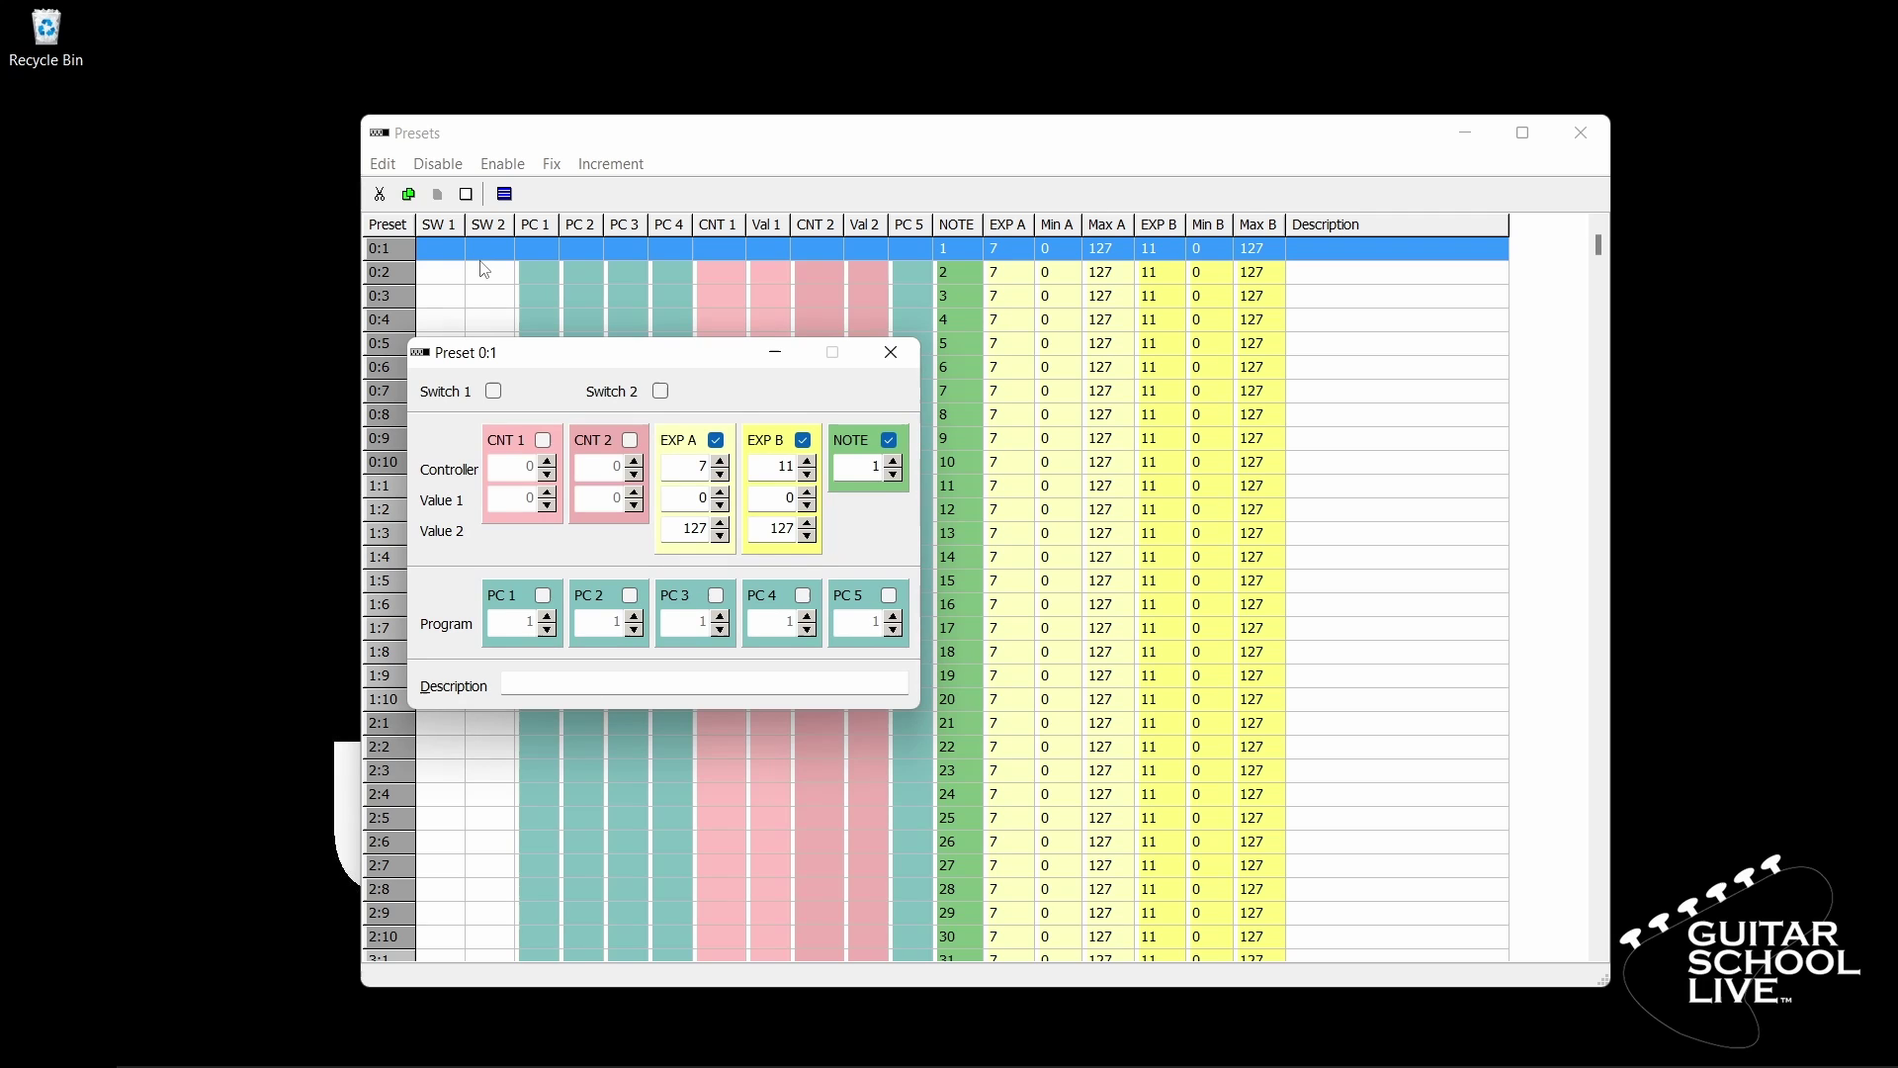
{"action": "left_click", "coordinate": [543, 596]}
{"action": "left_click", "coordinate": [891, 442]}
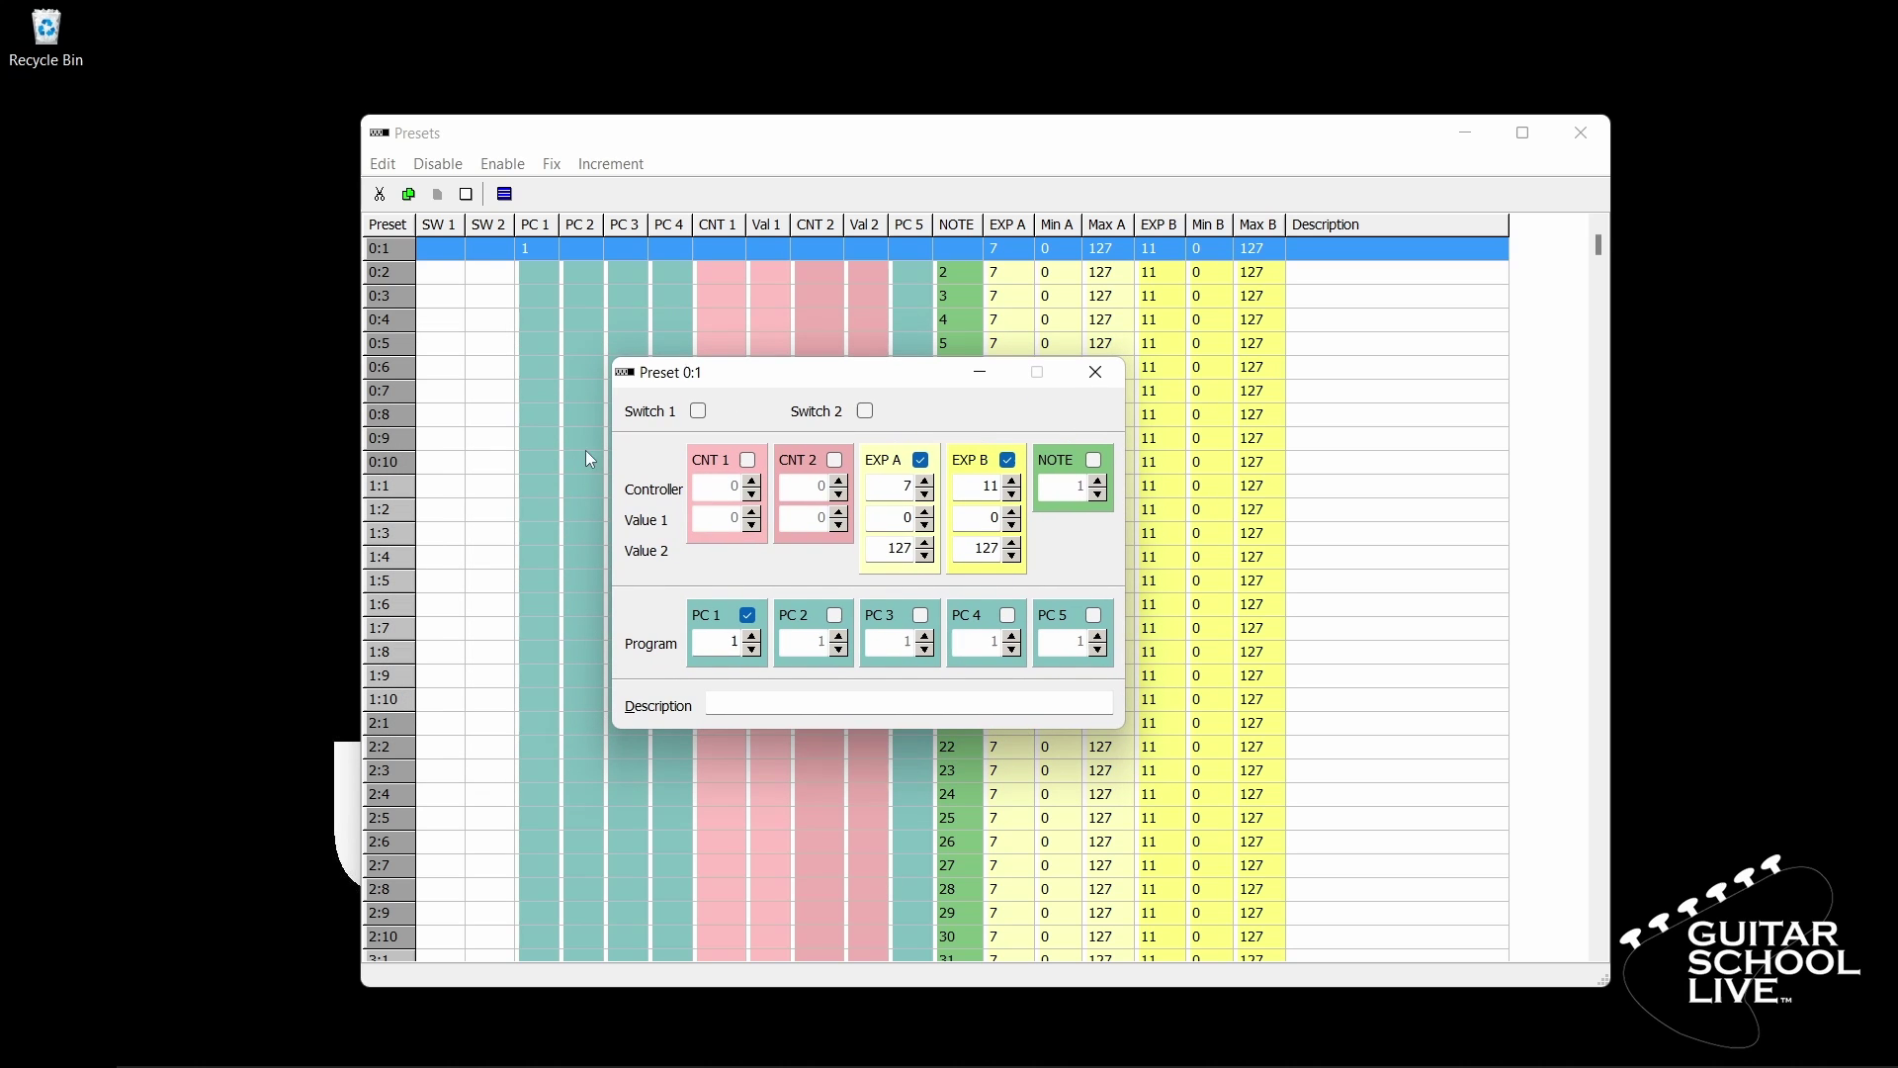
Step: For preset 1:1, enable PC 1 with program 11 and disable NOTE
{"action": "left_click", "coordinate": [503, 498]}
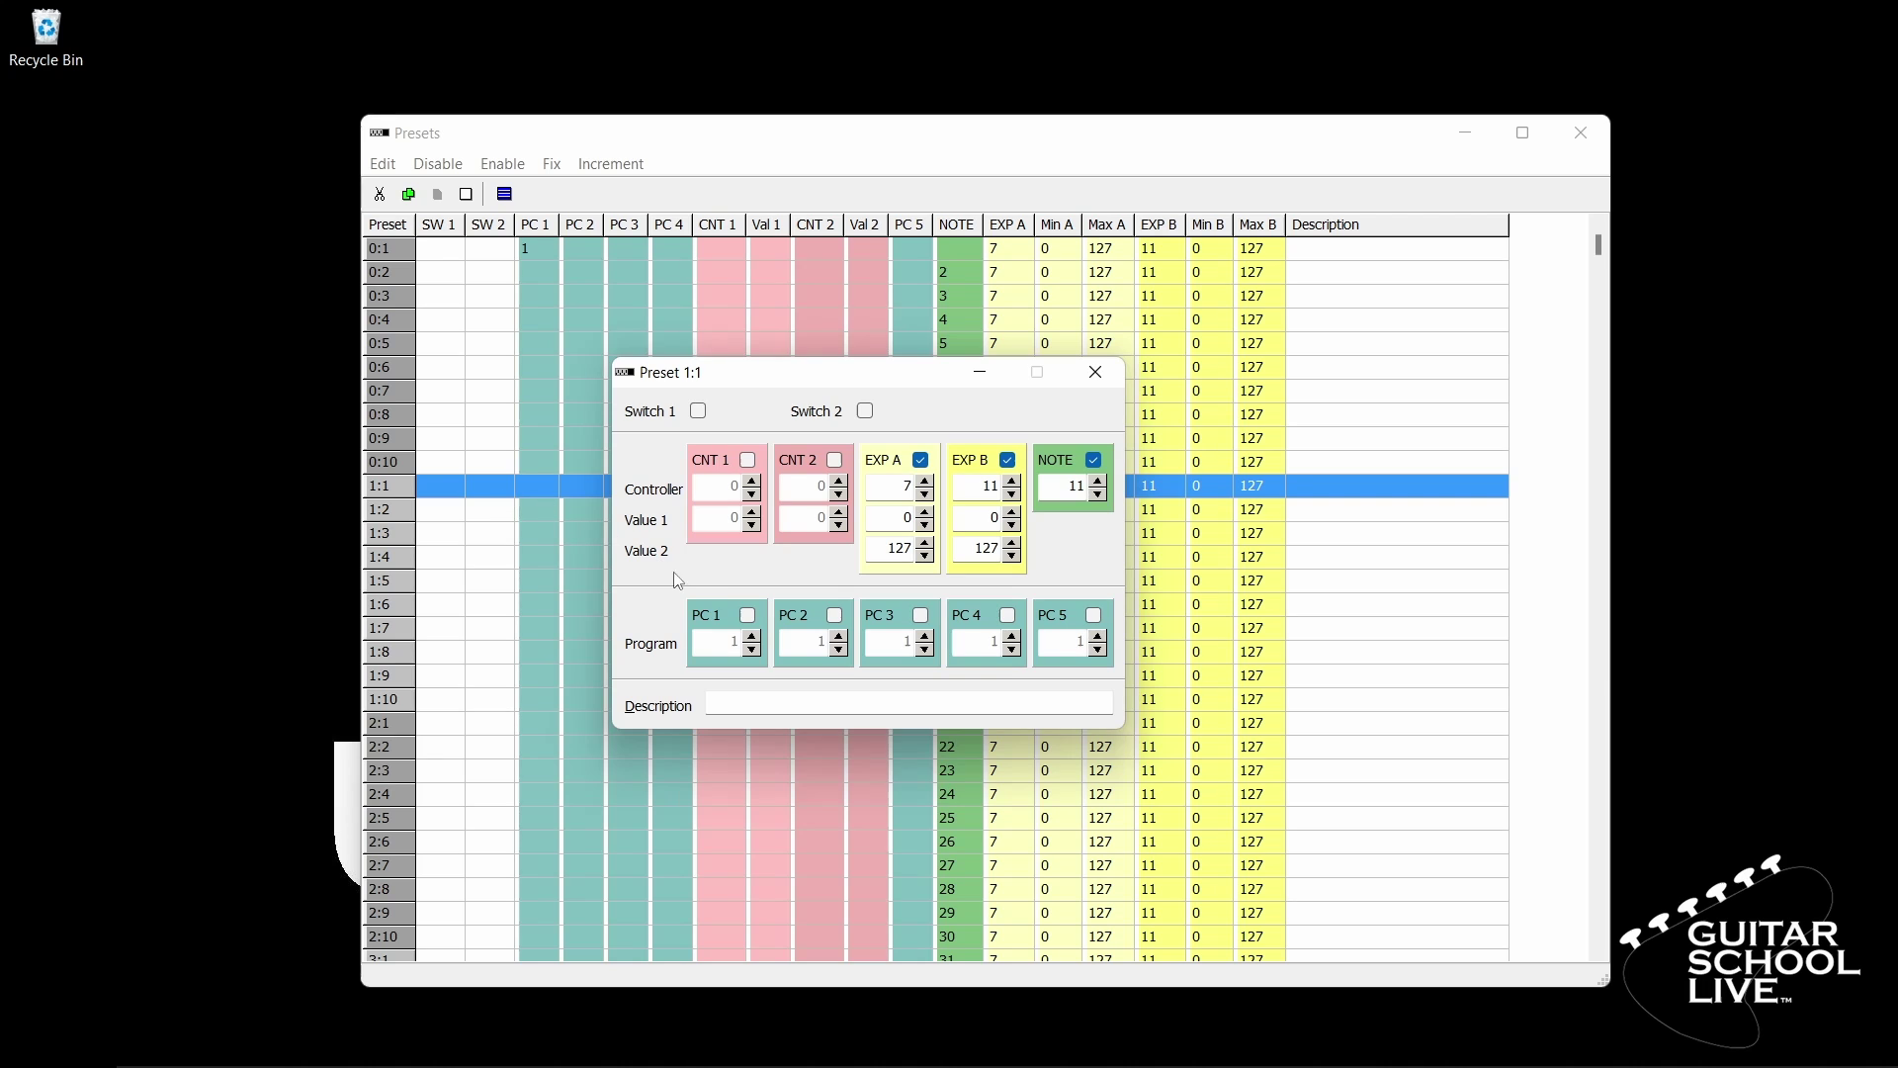
{"action": "left_click", "coordinate": [746, 615]}
{"action": "left_click", "coordinate": [735, 643]}
{"action": "double_click", "coordinate": [737, 642]}
{"action": "type", "text": "11"}
{"action": "left_click", "coordinate": [1094, 461]}
Step: For preset 2:1, enable PC 1 with program 21 and disable NOTE
{"action": "left_click", "coordinate": [527, 727]}
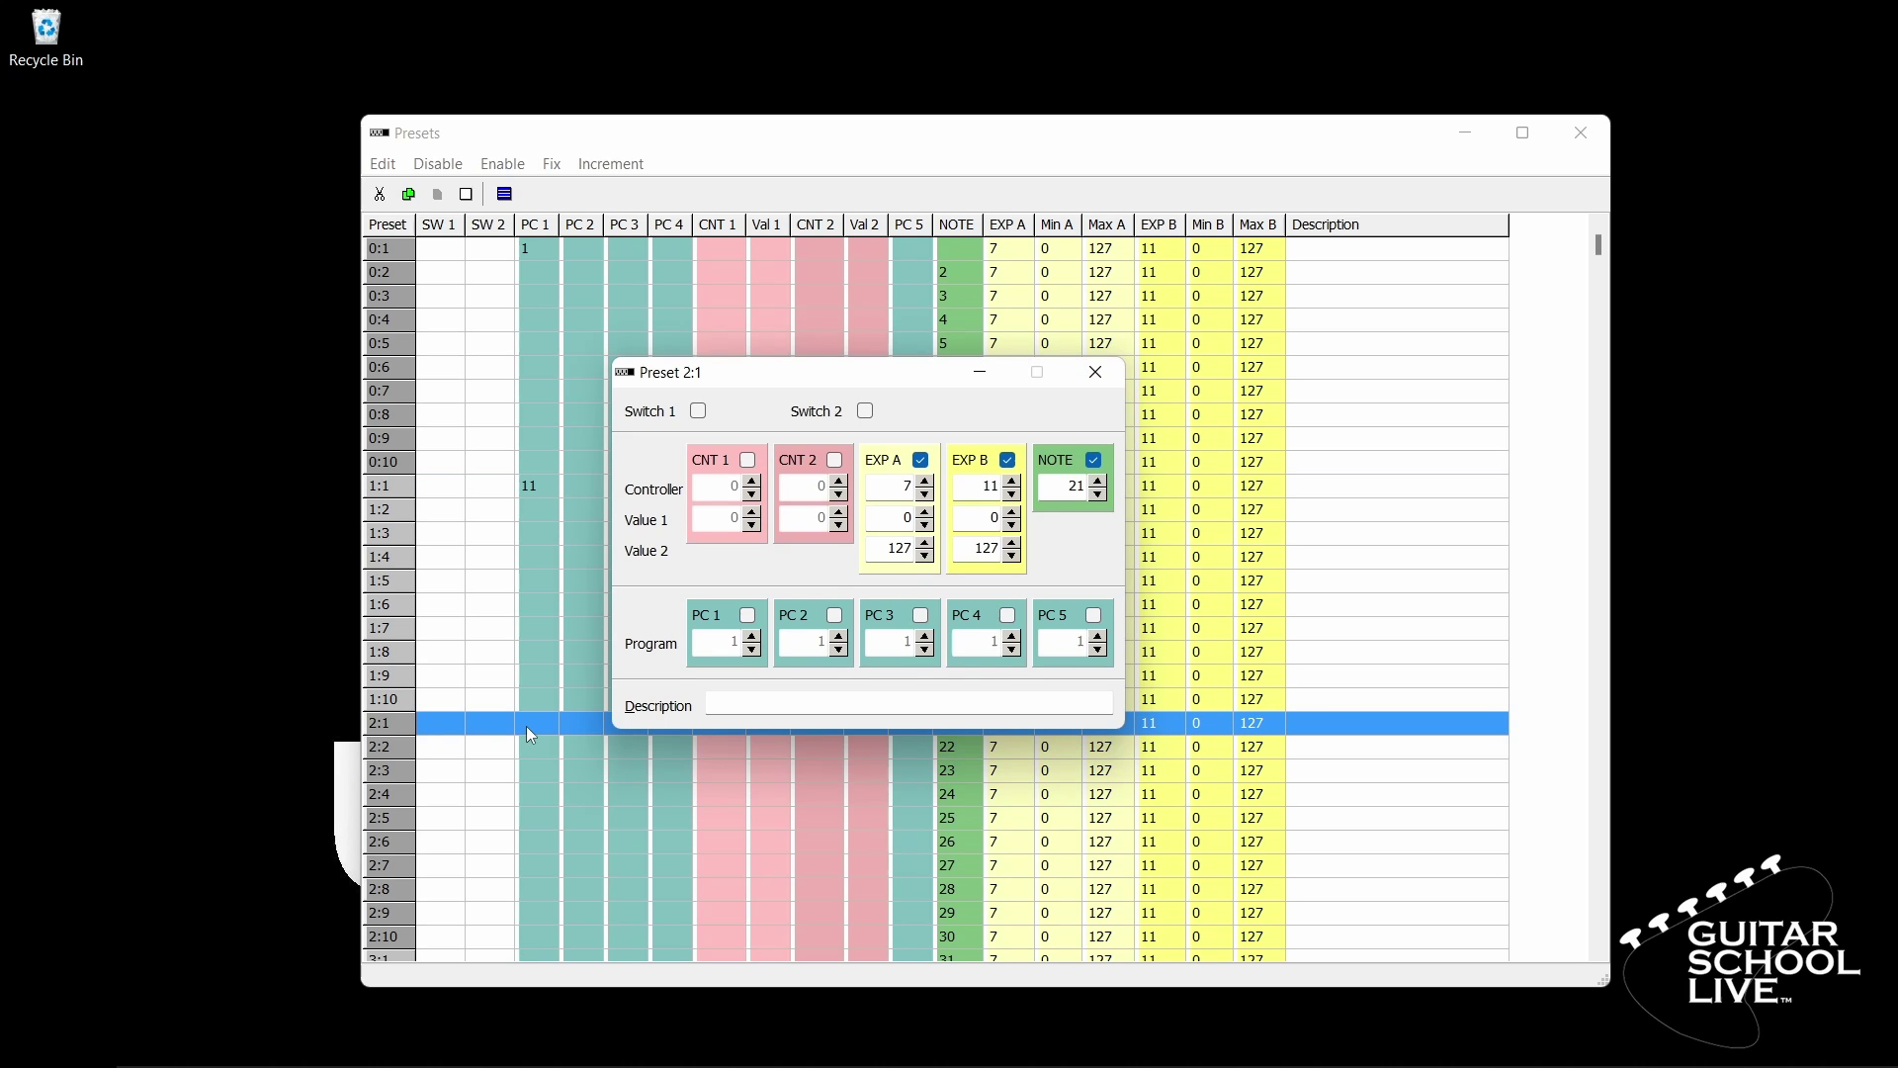
{"action": "left_click", "coordinate": [748, 615]}
{"action": "double_click", "coordinate": [743, 640]}
{"action": "type", "text": "21"}
{"action": "left_click", "coordinate": [1094, 461]}
{"action": "left_click", "coordinate": [1095, 460]}
Step: For preset 3:1, enable PC 1 with program 31 and disable NOTE
{"action": "key", "text": "Down"}
{"action": "key", "text": "Down"}
{"action": "key", "text": "Down"}
{"action": "key", "text": "Down"}
{"action": "key", "text": "Down"}
{"action": "key", "text": "Down"}
{"action": "key", "text": "Down"}
{"action": "key", "text": "Down"}
{"action": "key", "text": "Down"}
{"action": "key", "text": "Down"}
{"action": "key", "text": "Down"}
{"action": "key", "text": "Down"}
{"action": "key", "text": "Down"}
{"action": "key", "text": "Down"}
{"action": "key", "text": "Down"}
{"action": "key", "text": "Down"}
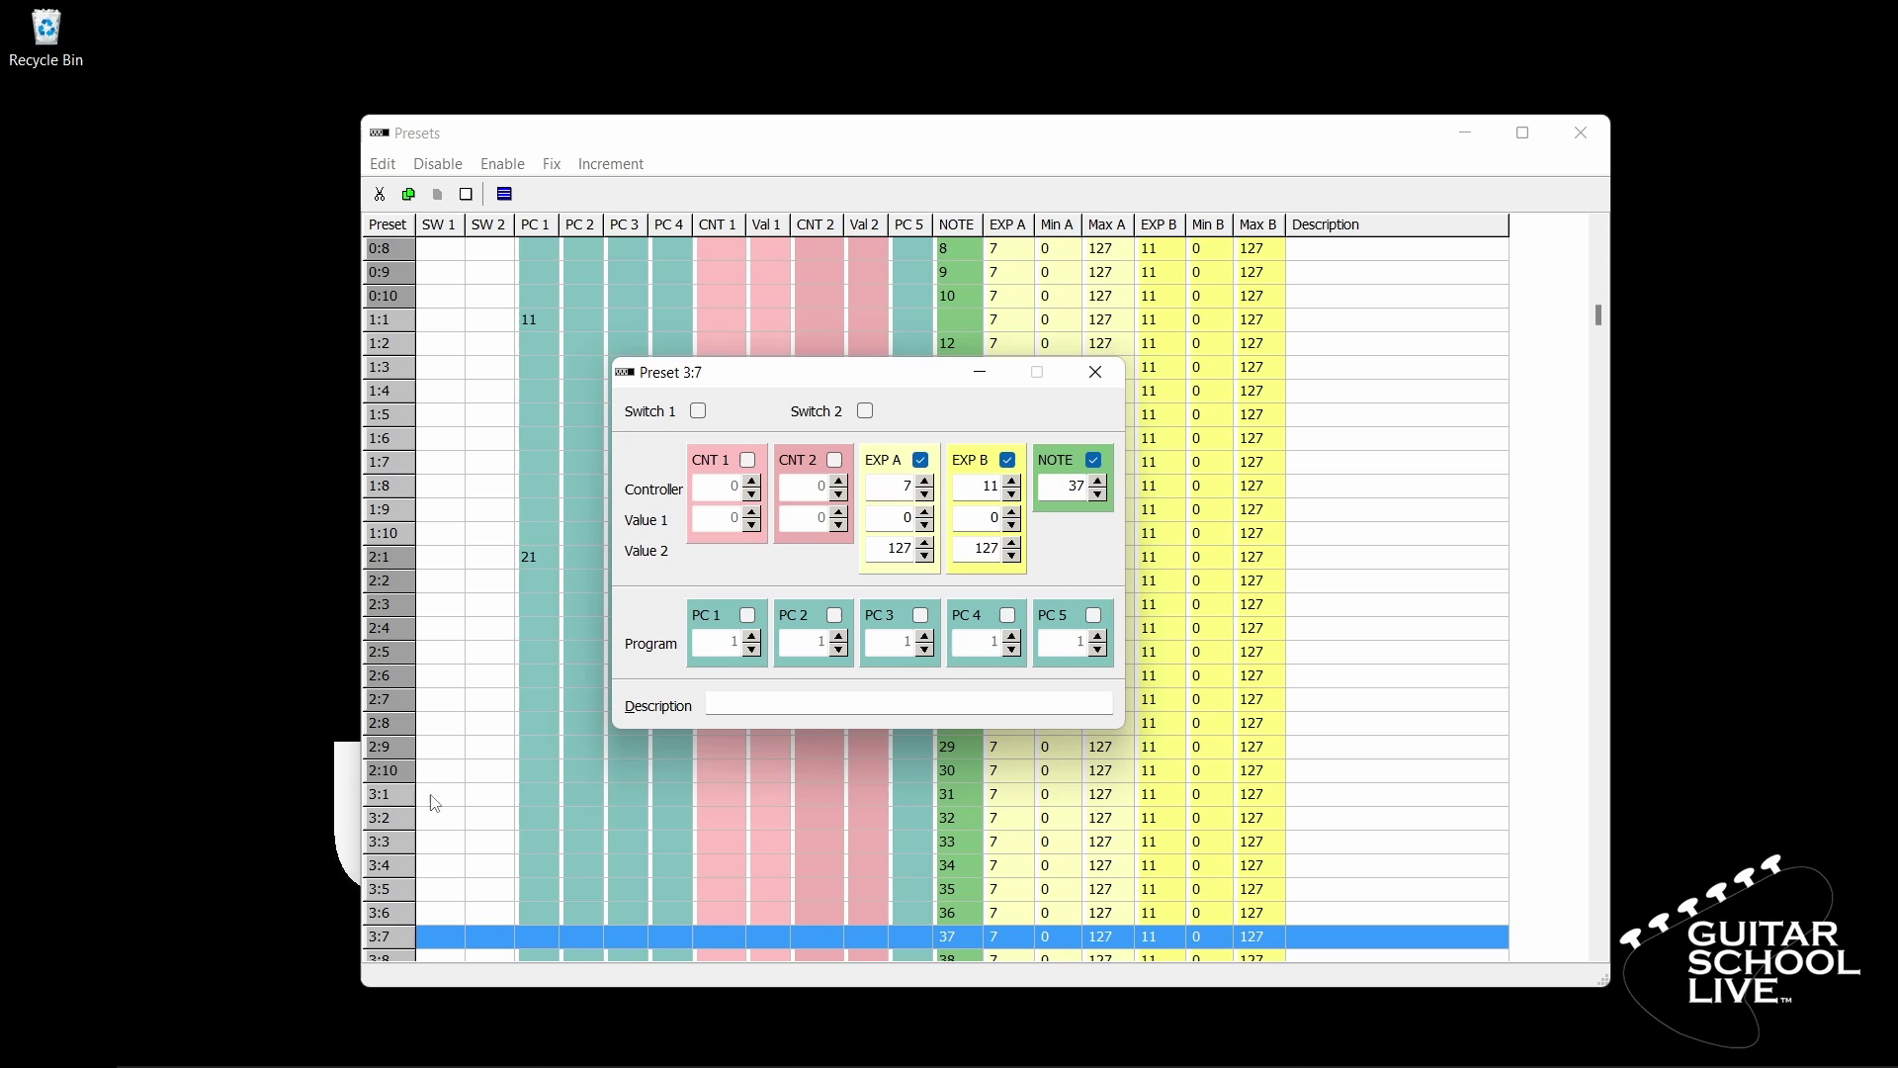
{"action": "left_click", "coordinate": [481, 801]}
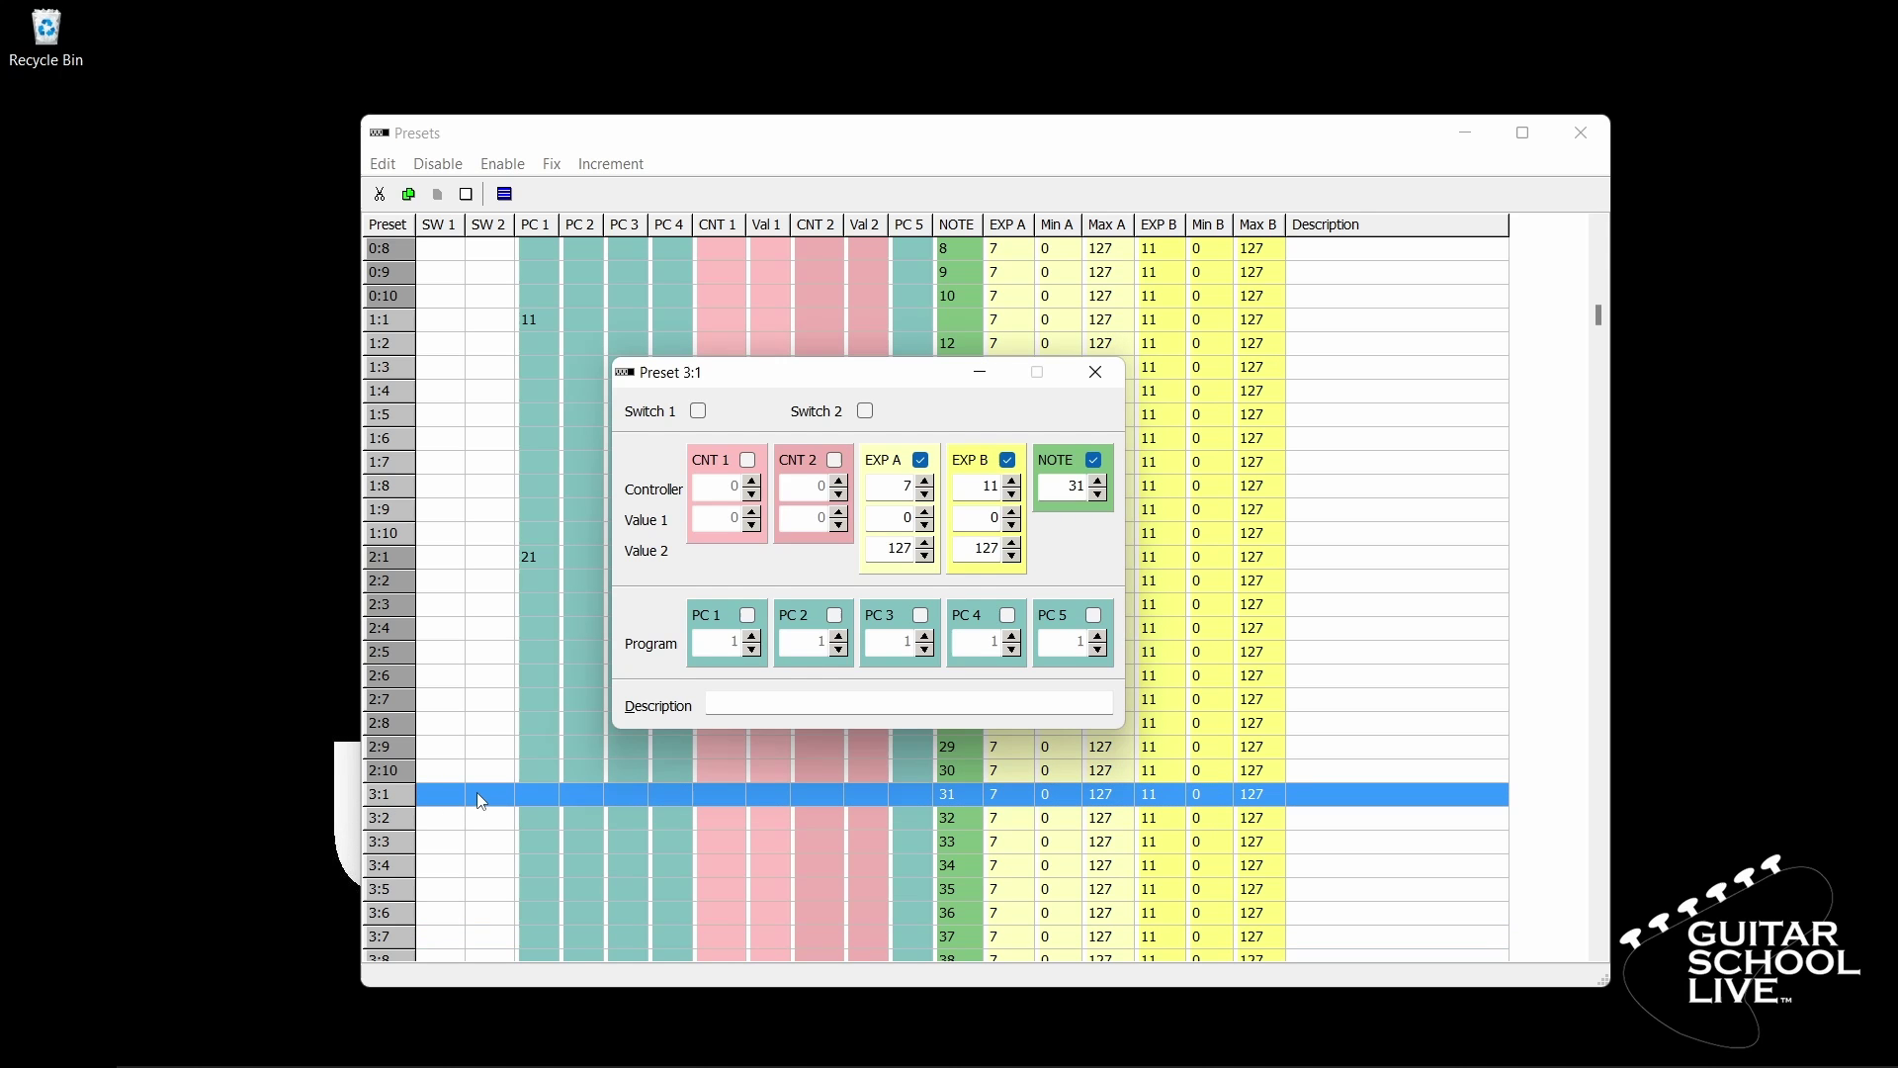
{"action": "left_click", "coordinate": [748, 615]}
{"action": "double_click", "coordinate": [746, 642]}
{"action": "type", "text": "31"}
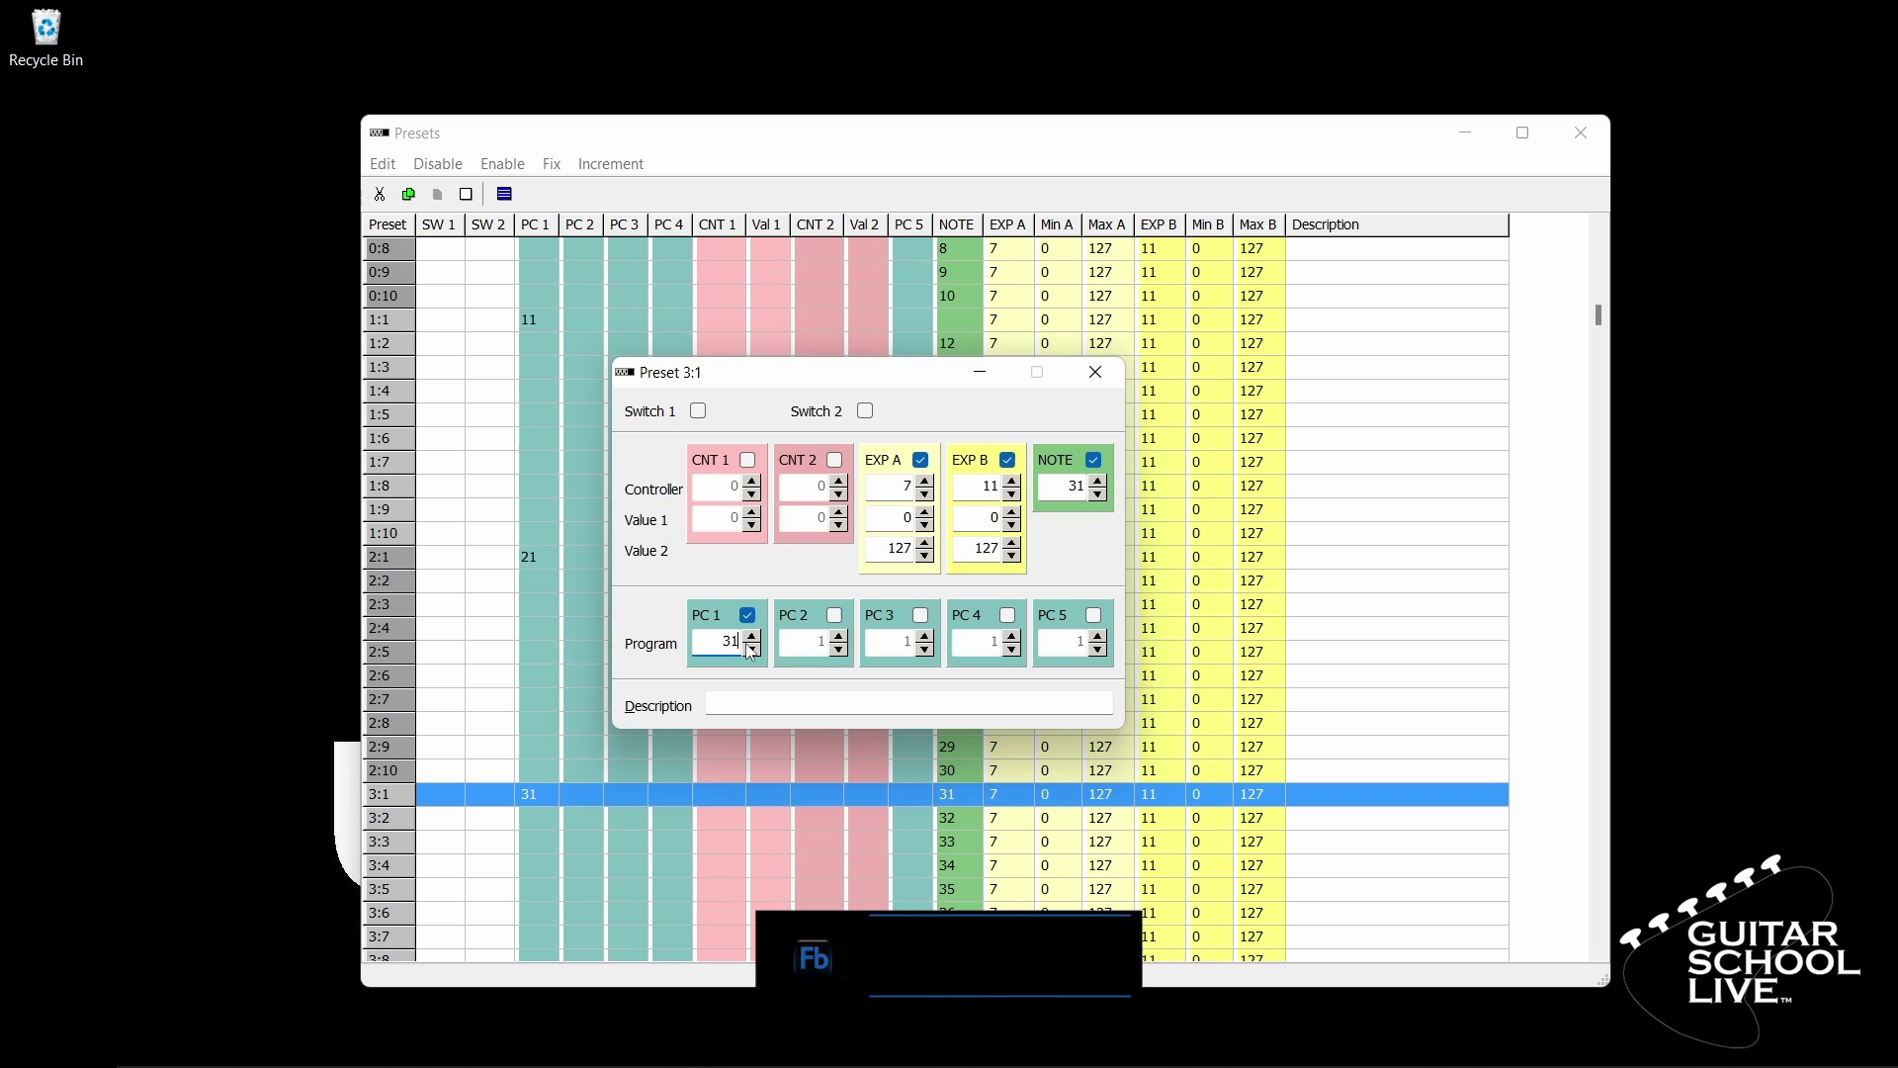
{"action": "left_click", "coordinate": [1094, 460]}
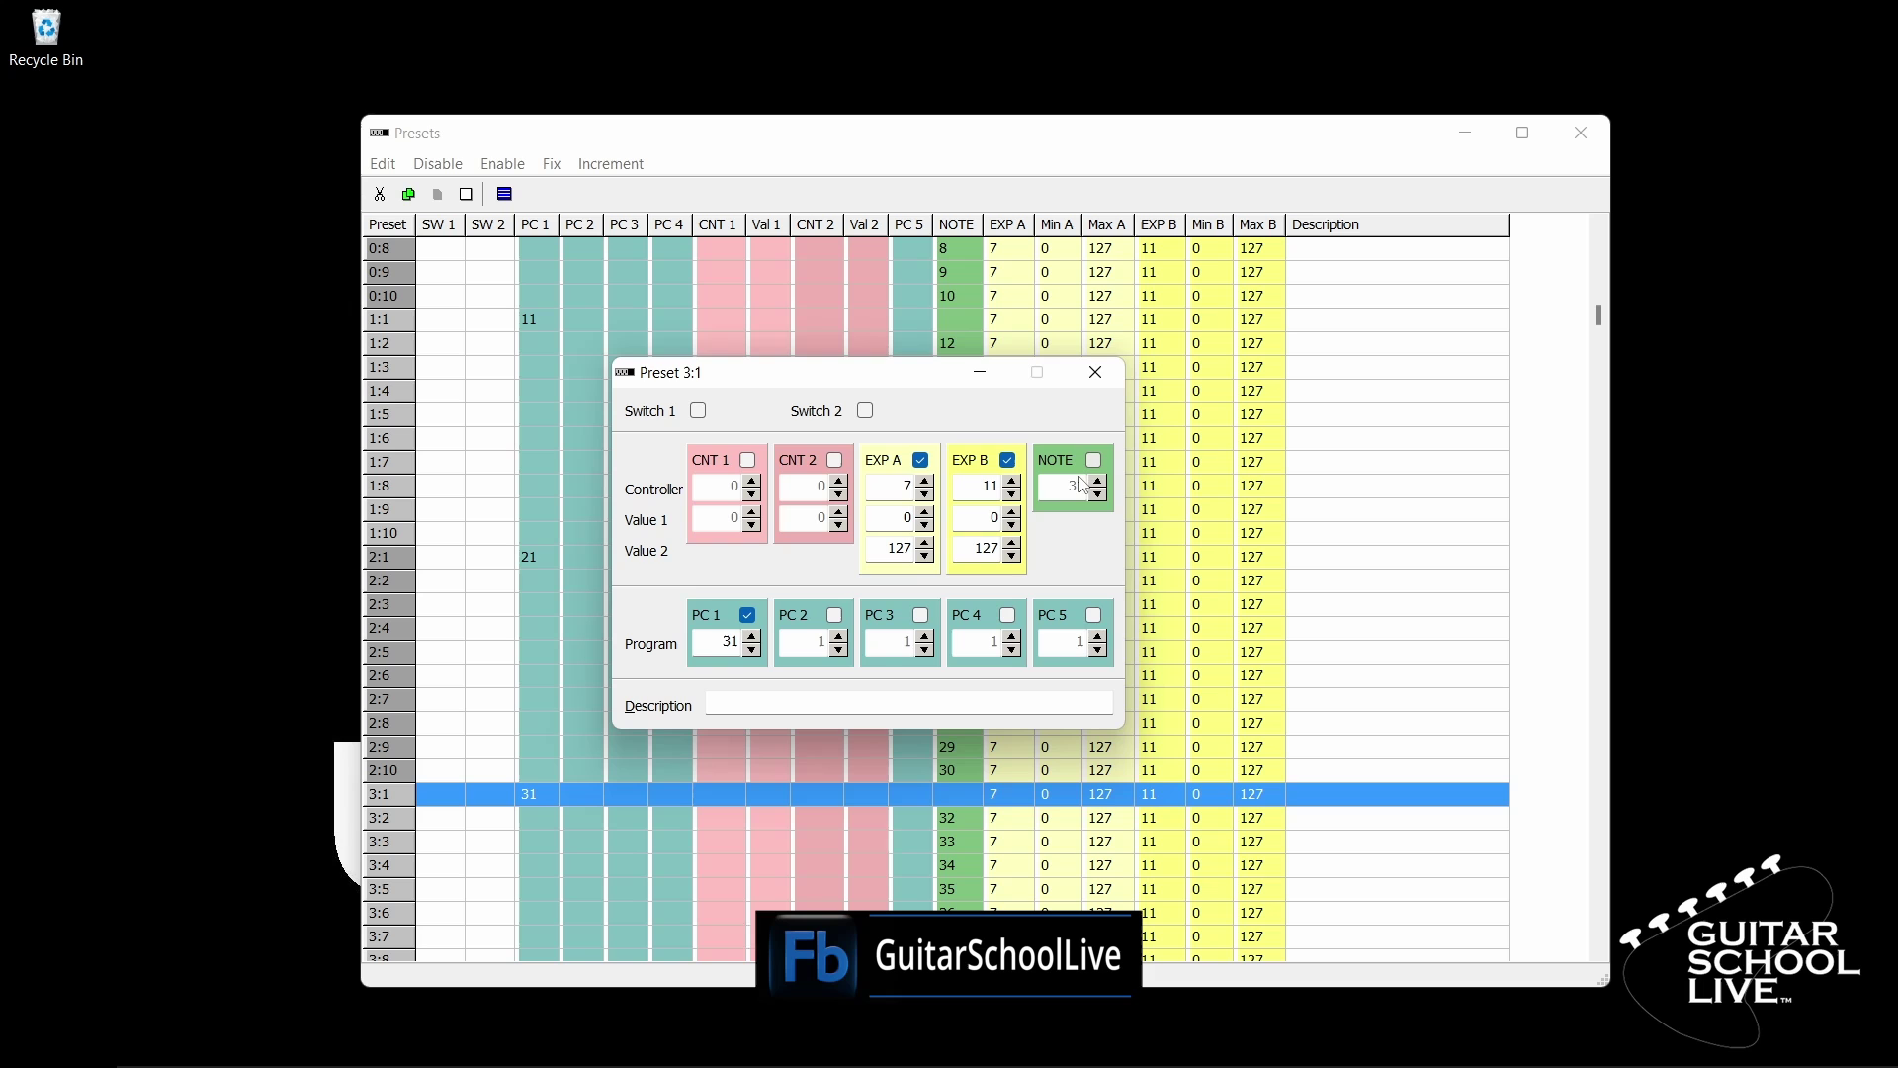
Step: For preset 4:1, enable PC 1 with program 41 and disable NOTE
{"action": "key", "text": "Down"}
{"action": "key", "text": "Down"}
{"action": "key", "text": "Down"}
{"action": "key", "text": "Down"}
{"action": "key", "text": "Down"}
{"action": "key", "text": "Down"}
{"action": "key", "text": "Down"}
{"action": "key", "text": "Down"}
{"action": "key", "text": "Down"}
{"action": "key", "text": "Down"}
{"action": "key", "text": "Down"}
{"action": "key", "text": "Down"}
{"action": "key", "text": "Down"}
{"action": "key", "text": "Down"}
{"action": "key", "text": "Down"}
{"action": "key", "text": "Down"}
{"action": "key", "text": "Down"}
{"action": "key", "text": "Down"}
{"action": "key", "text": "Down"}
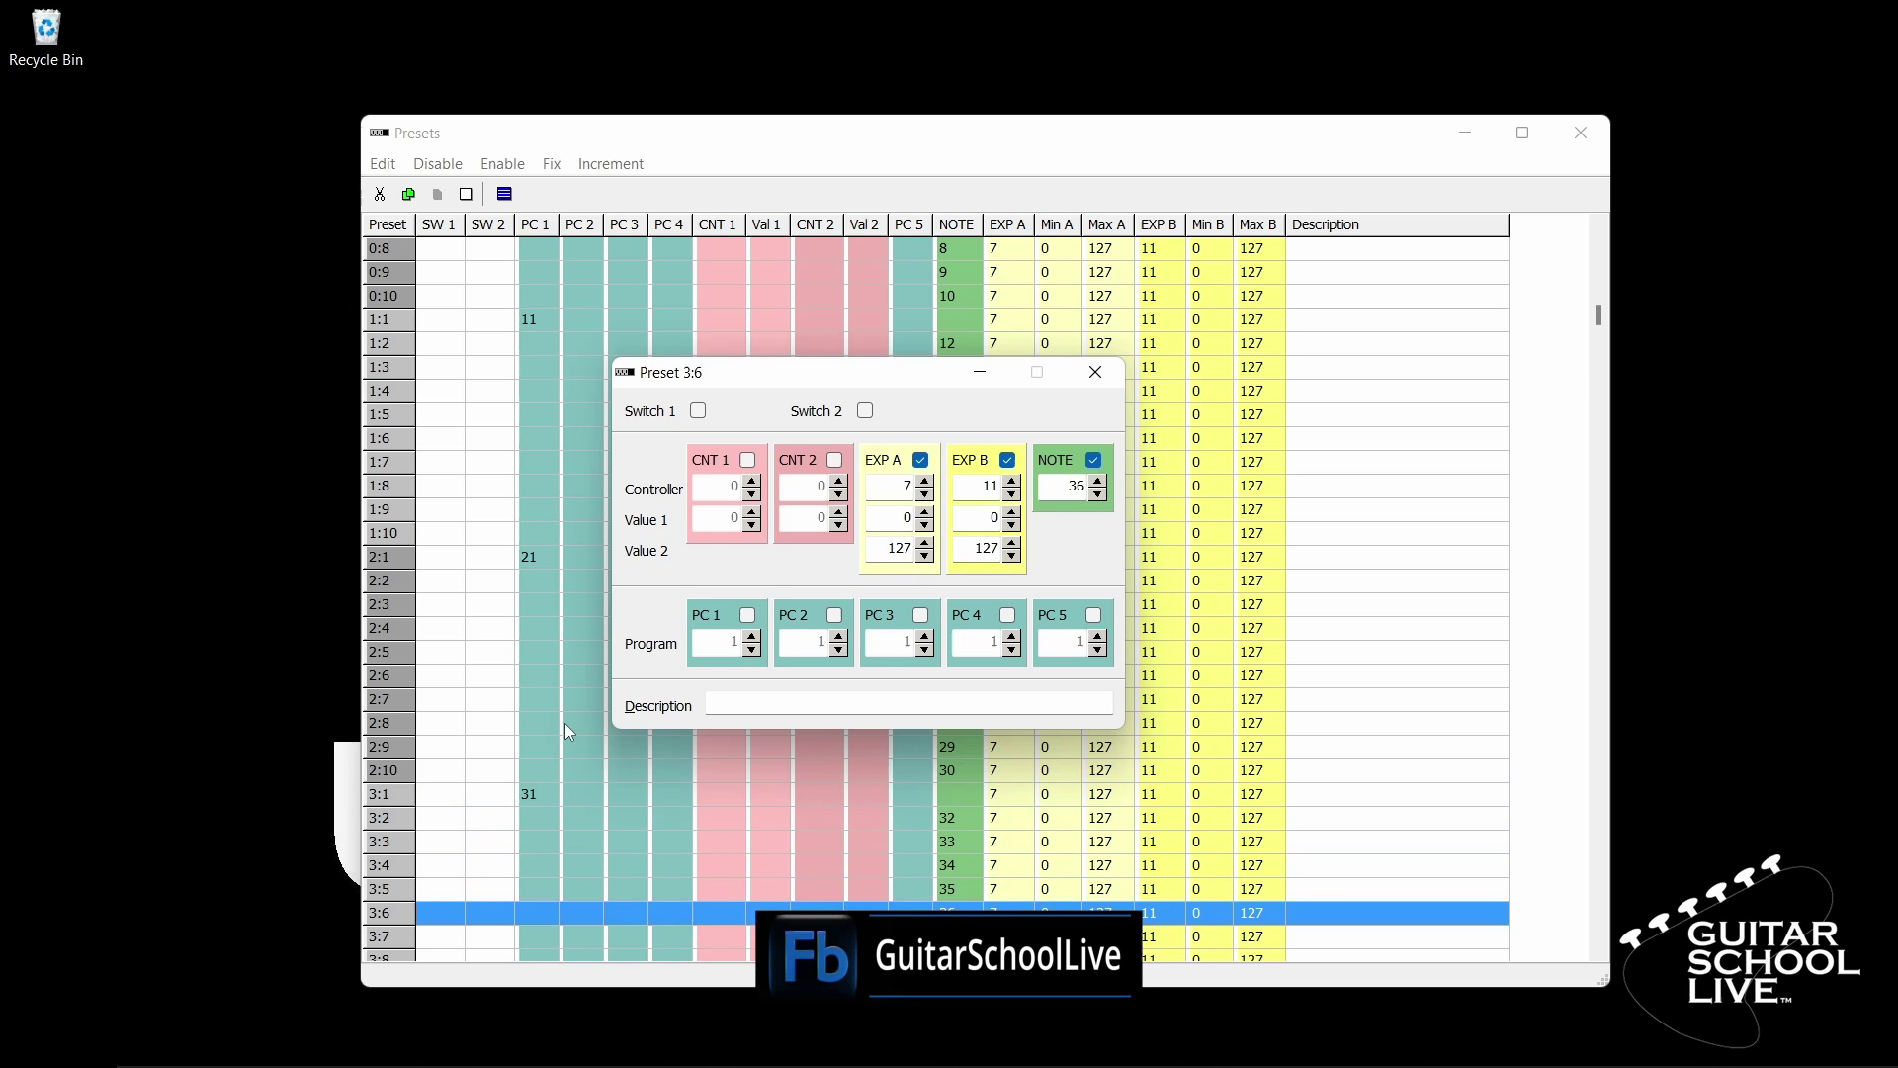
{"action": "key", "text": "Down"}
{"action": "key", "text": "Down"}
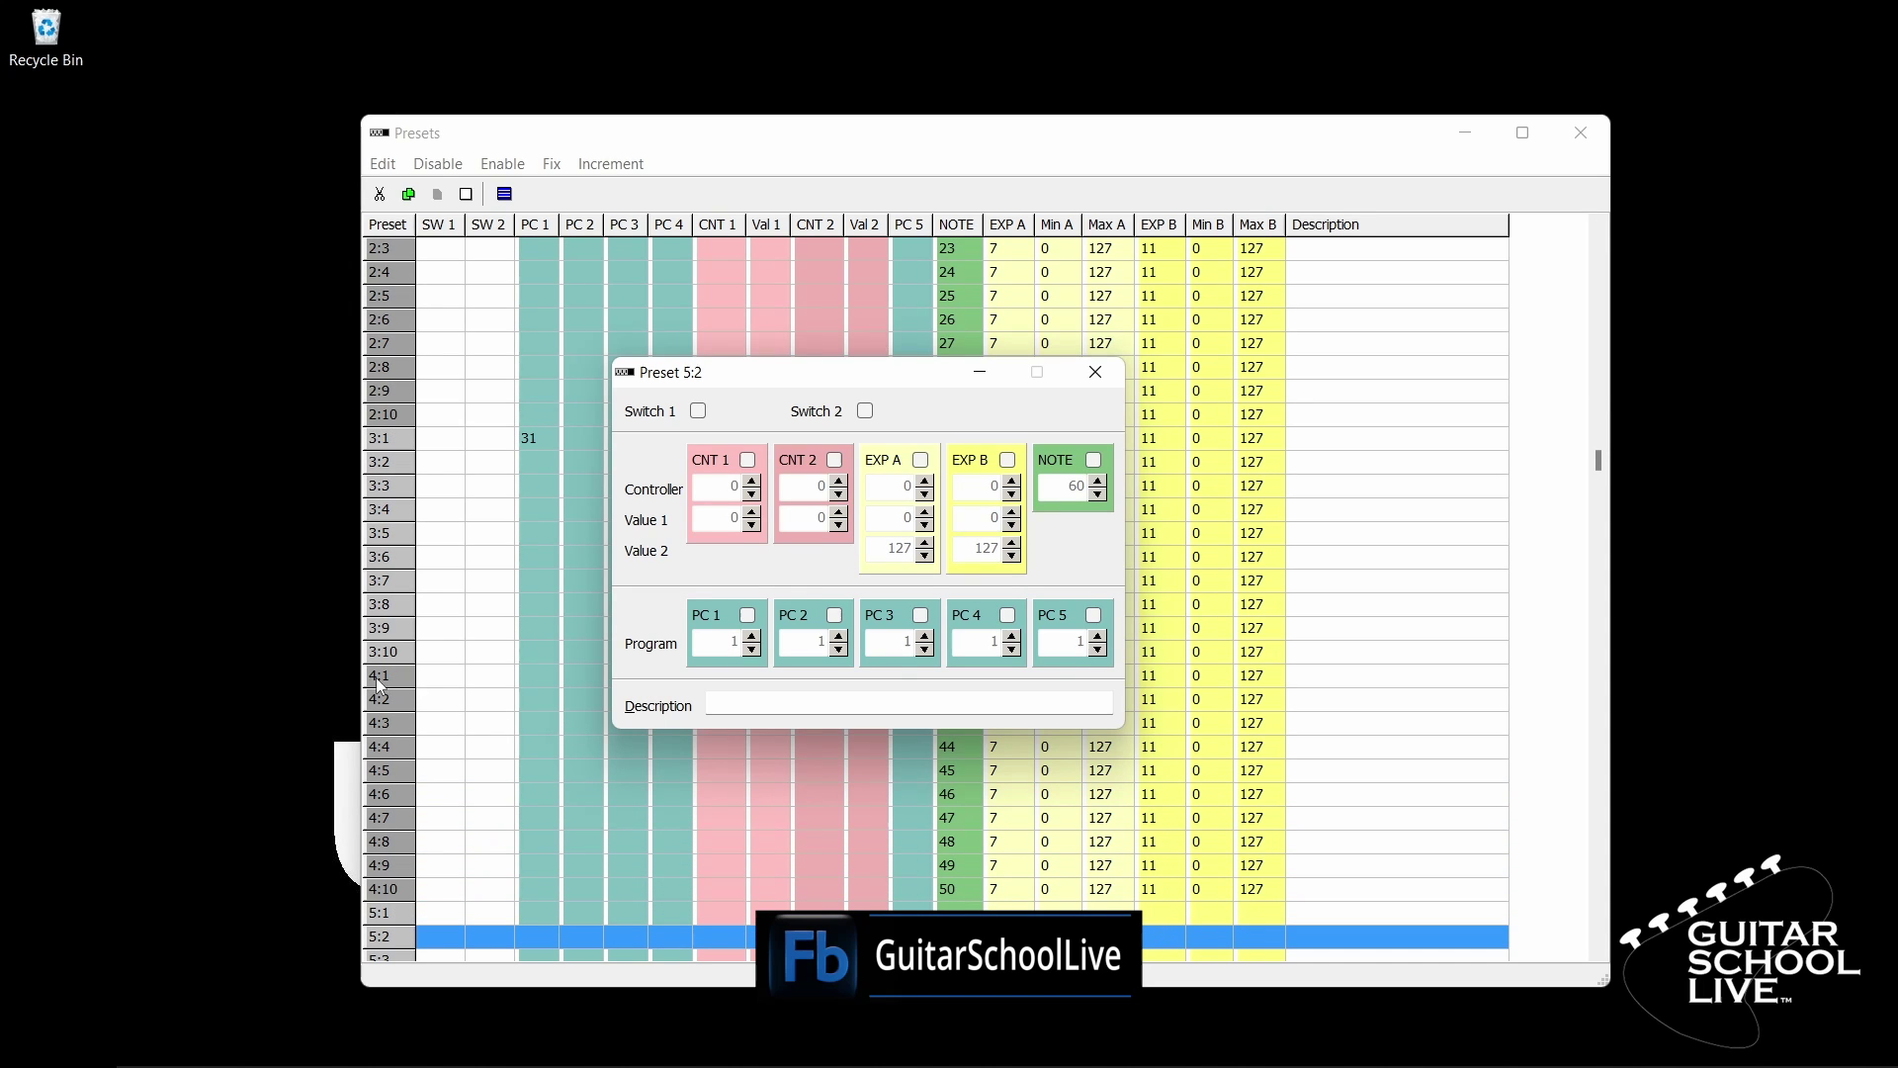
{"action": "left_click", "coordinate": [539, 675]}
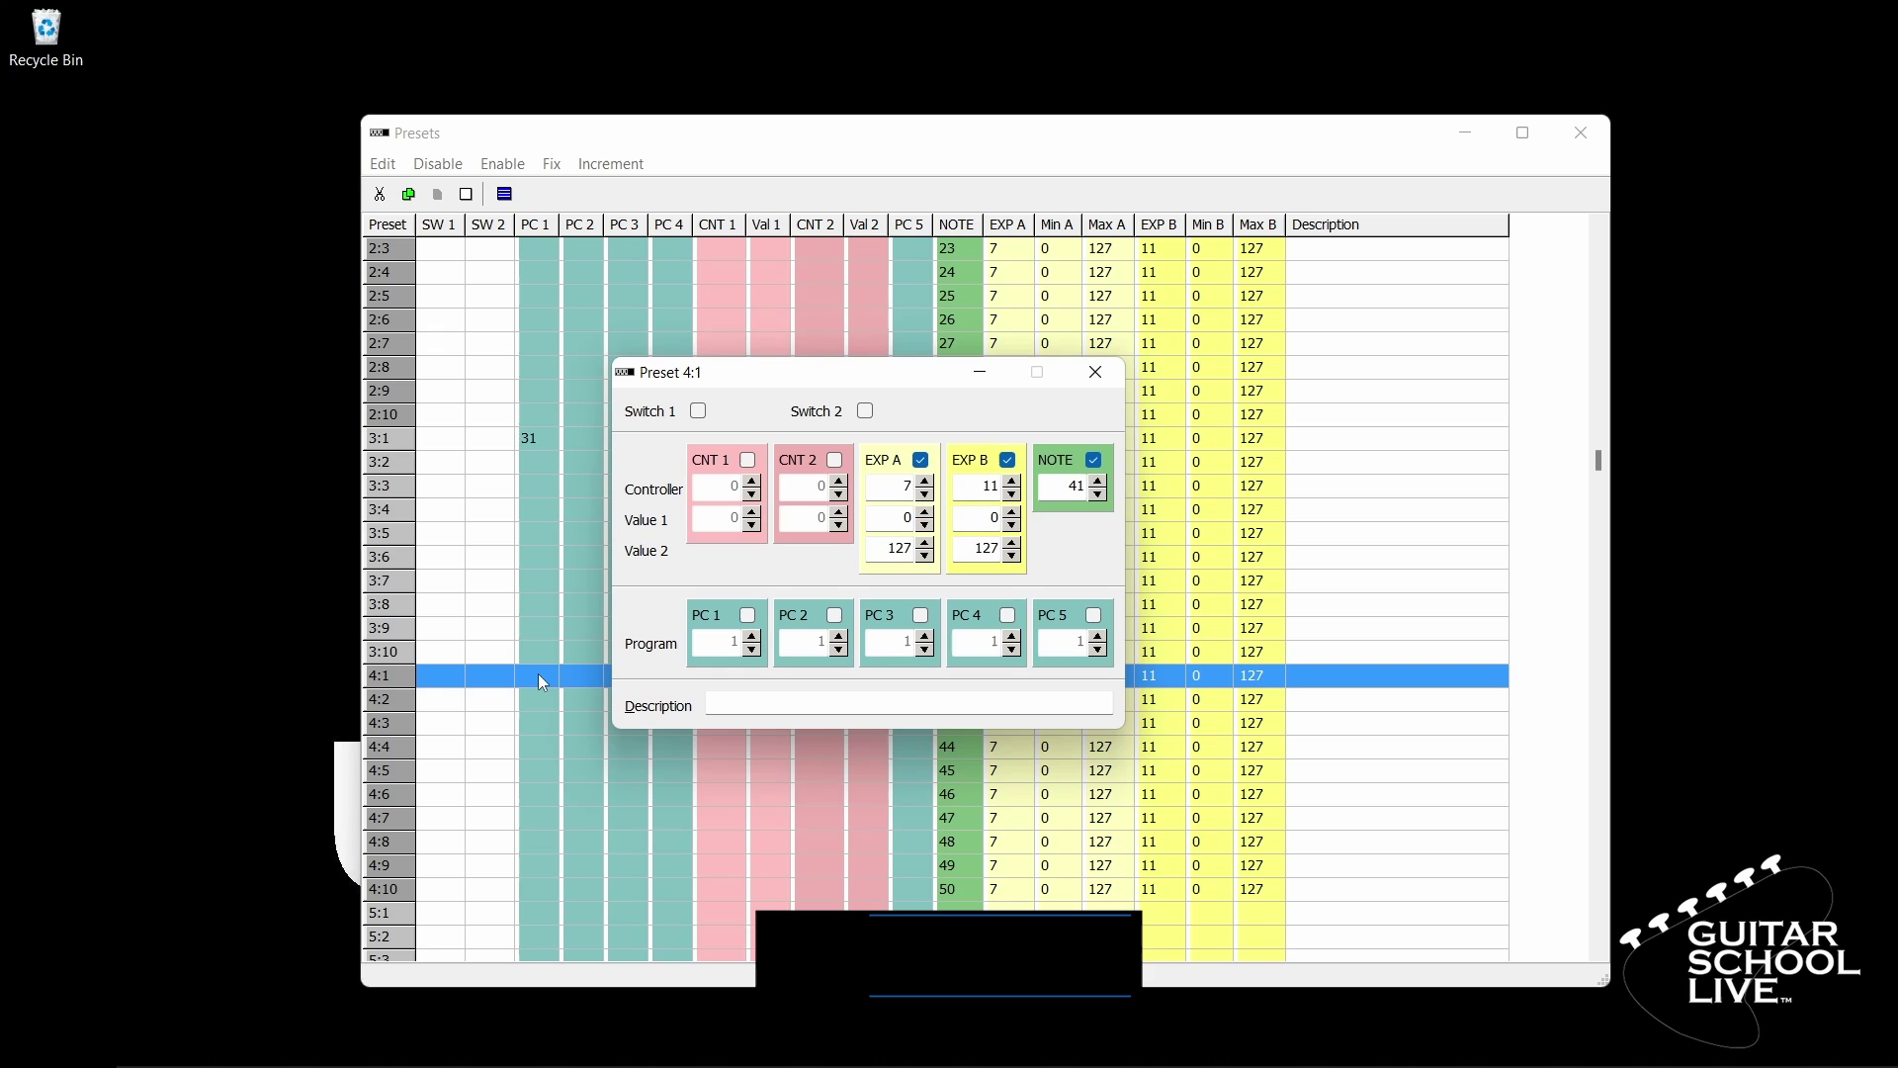
{"action": "left_click", "coordinate": [745, 615]}
{"action": "left_click_drag", "start_coordinate": [730, 636], "coordinate": [744, 648]}
{"action": "type", "text": "41"}
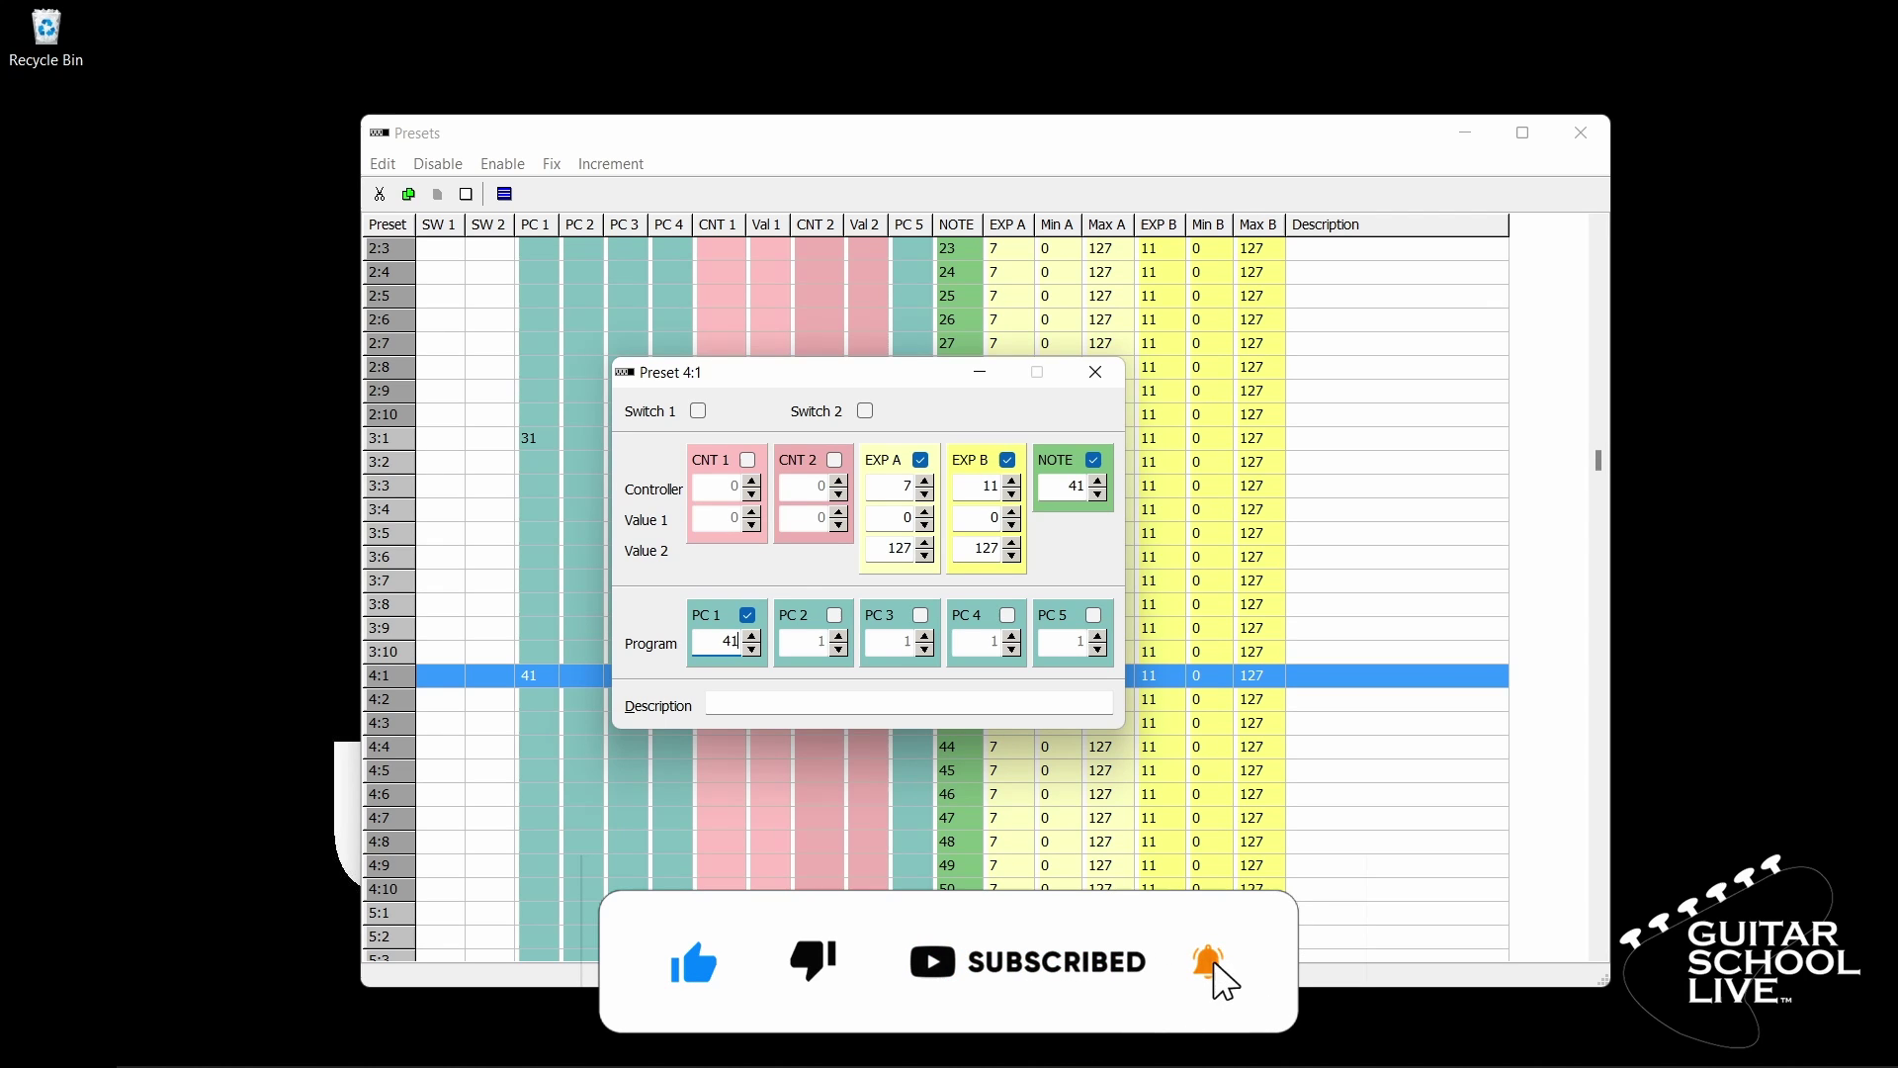
{"action": "left_click", "coordinate": [1095, 461]}
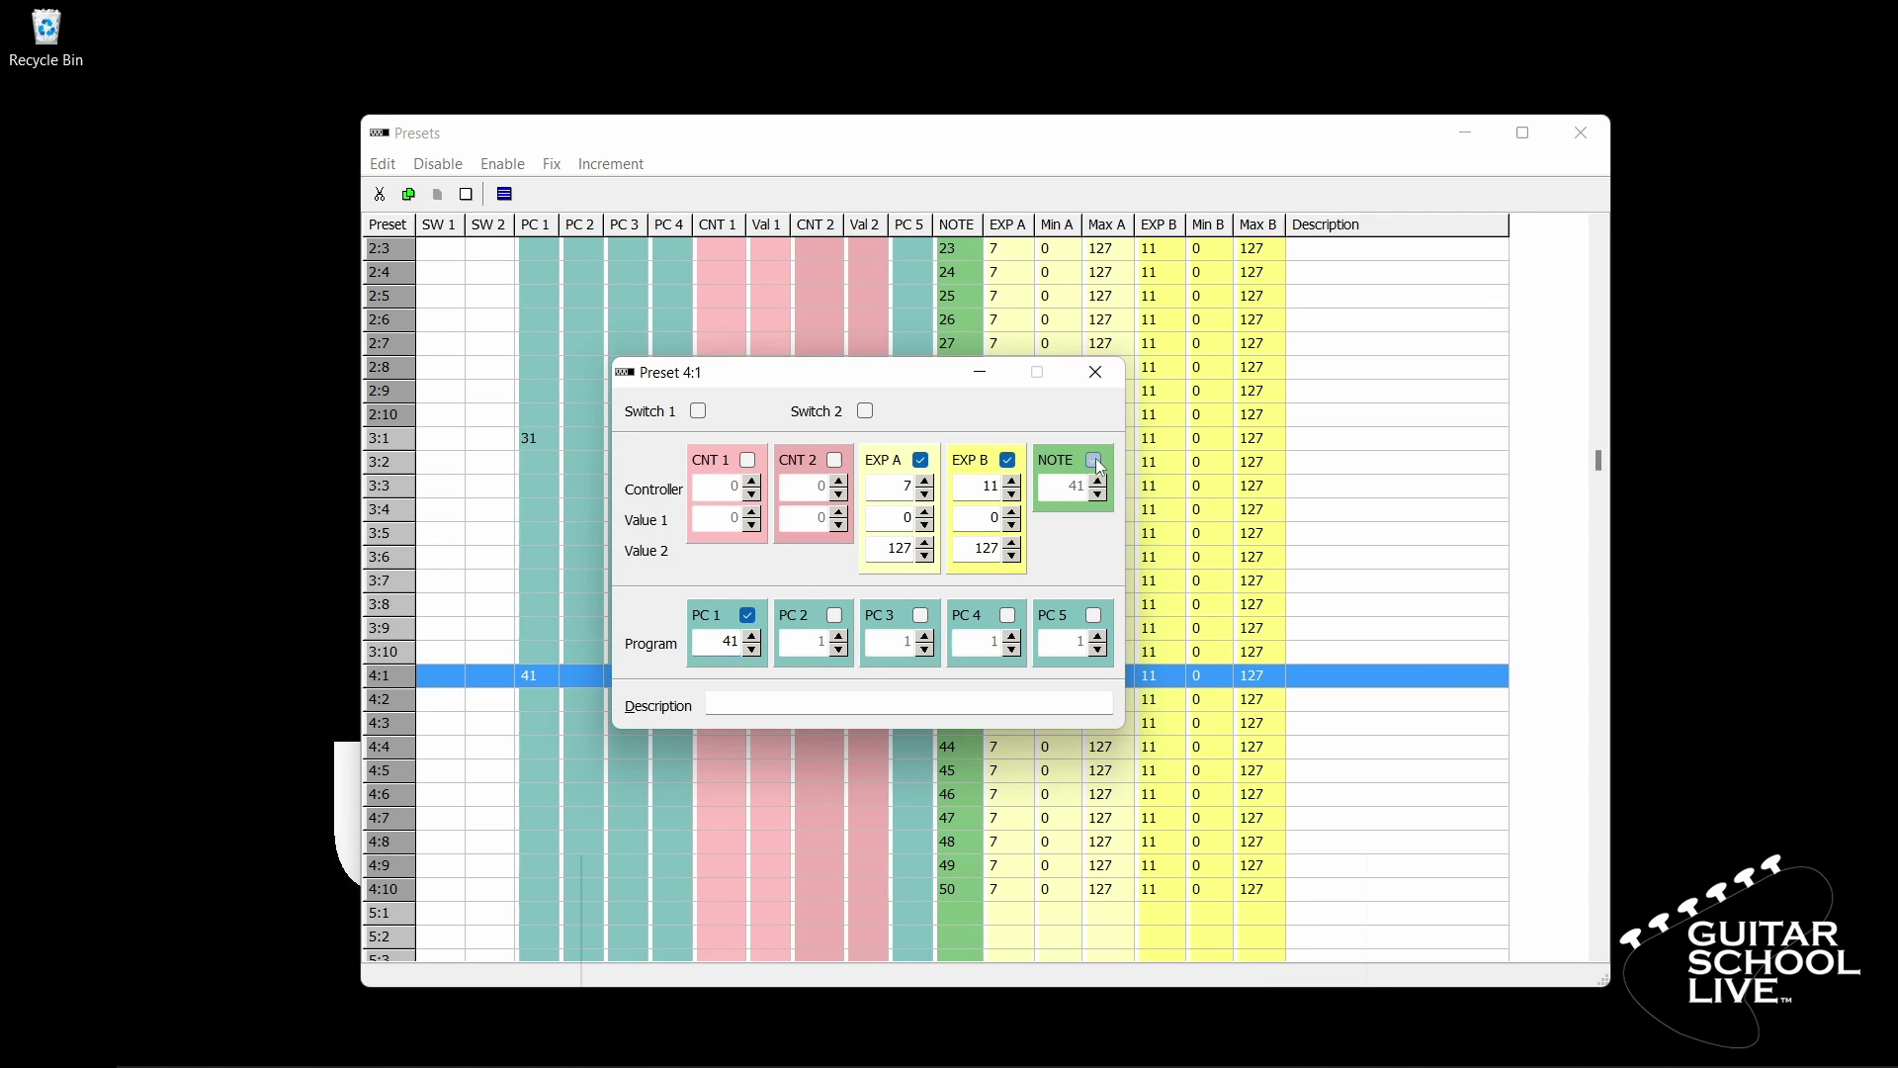
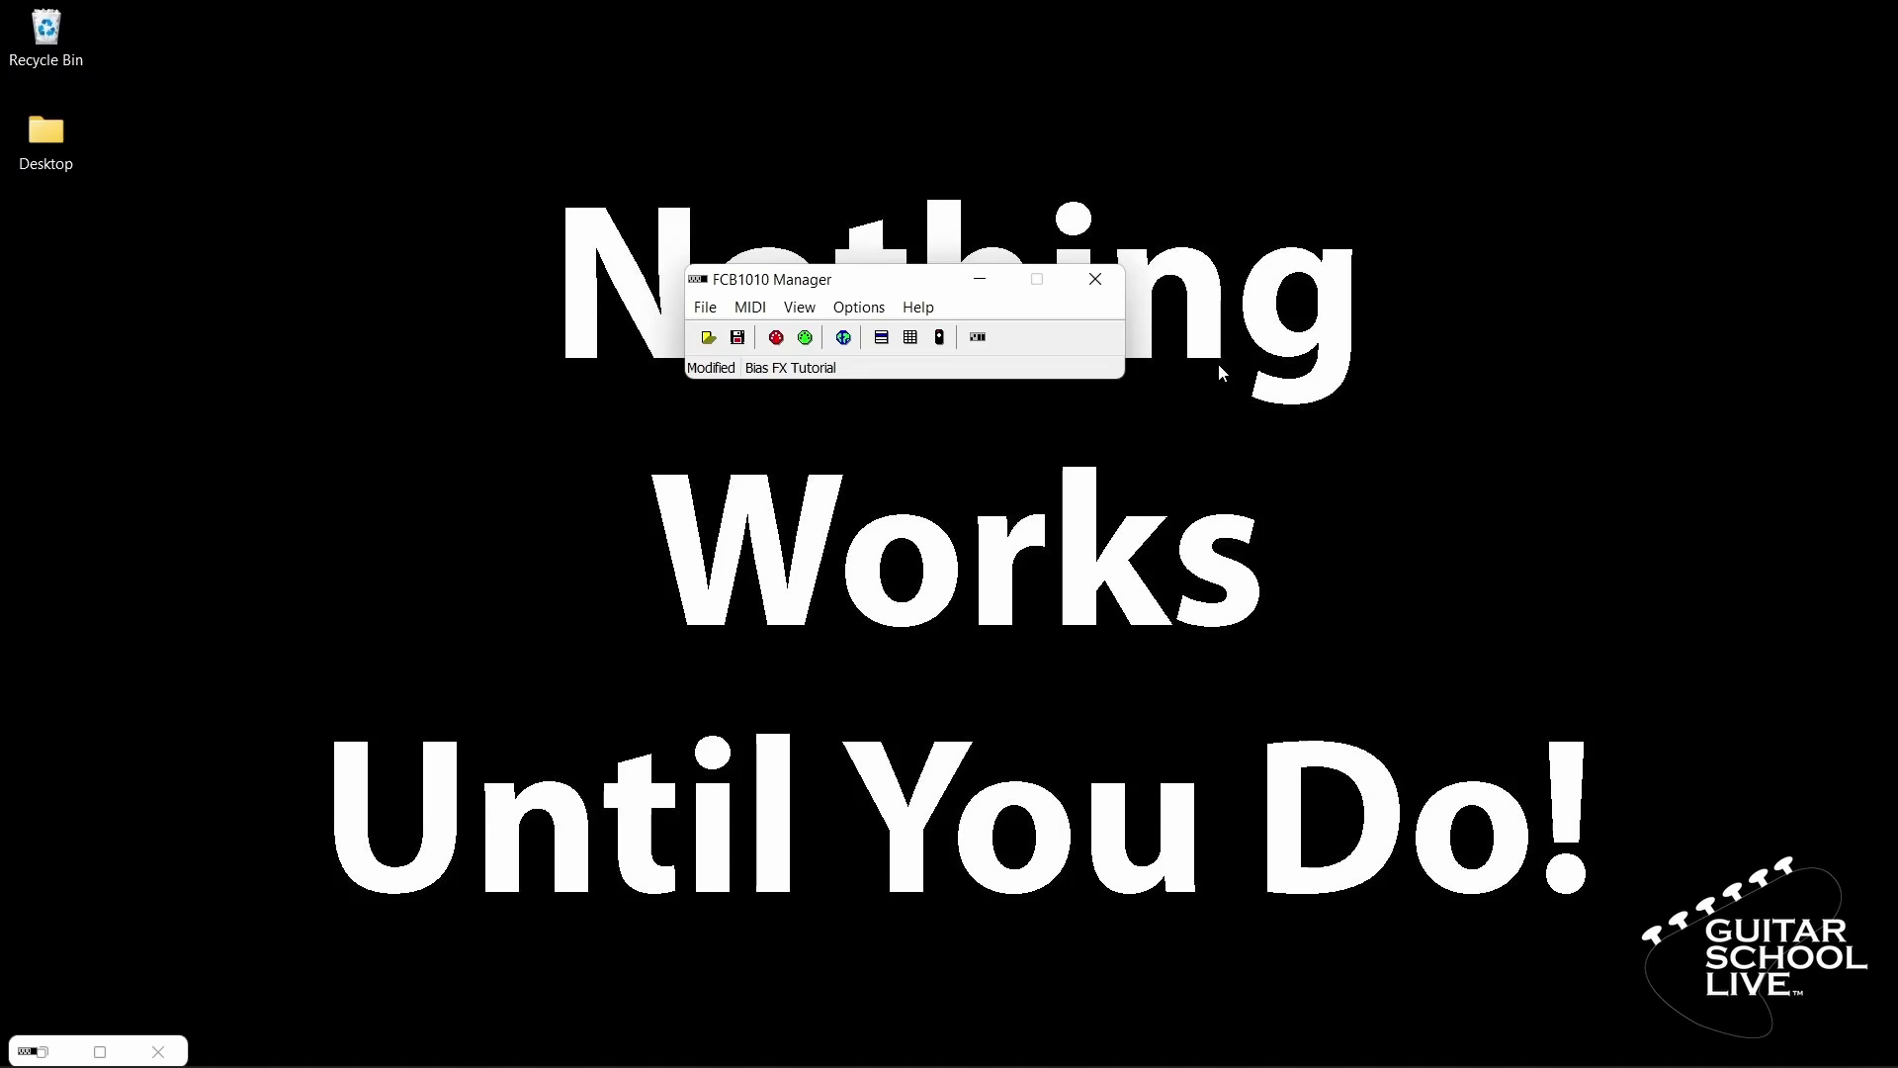
Step: Send the modified preset data from FCB1010 Manager to the FCB1010 foot controller
{"action": "left_click", "coordinate": [807, 339]}
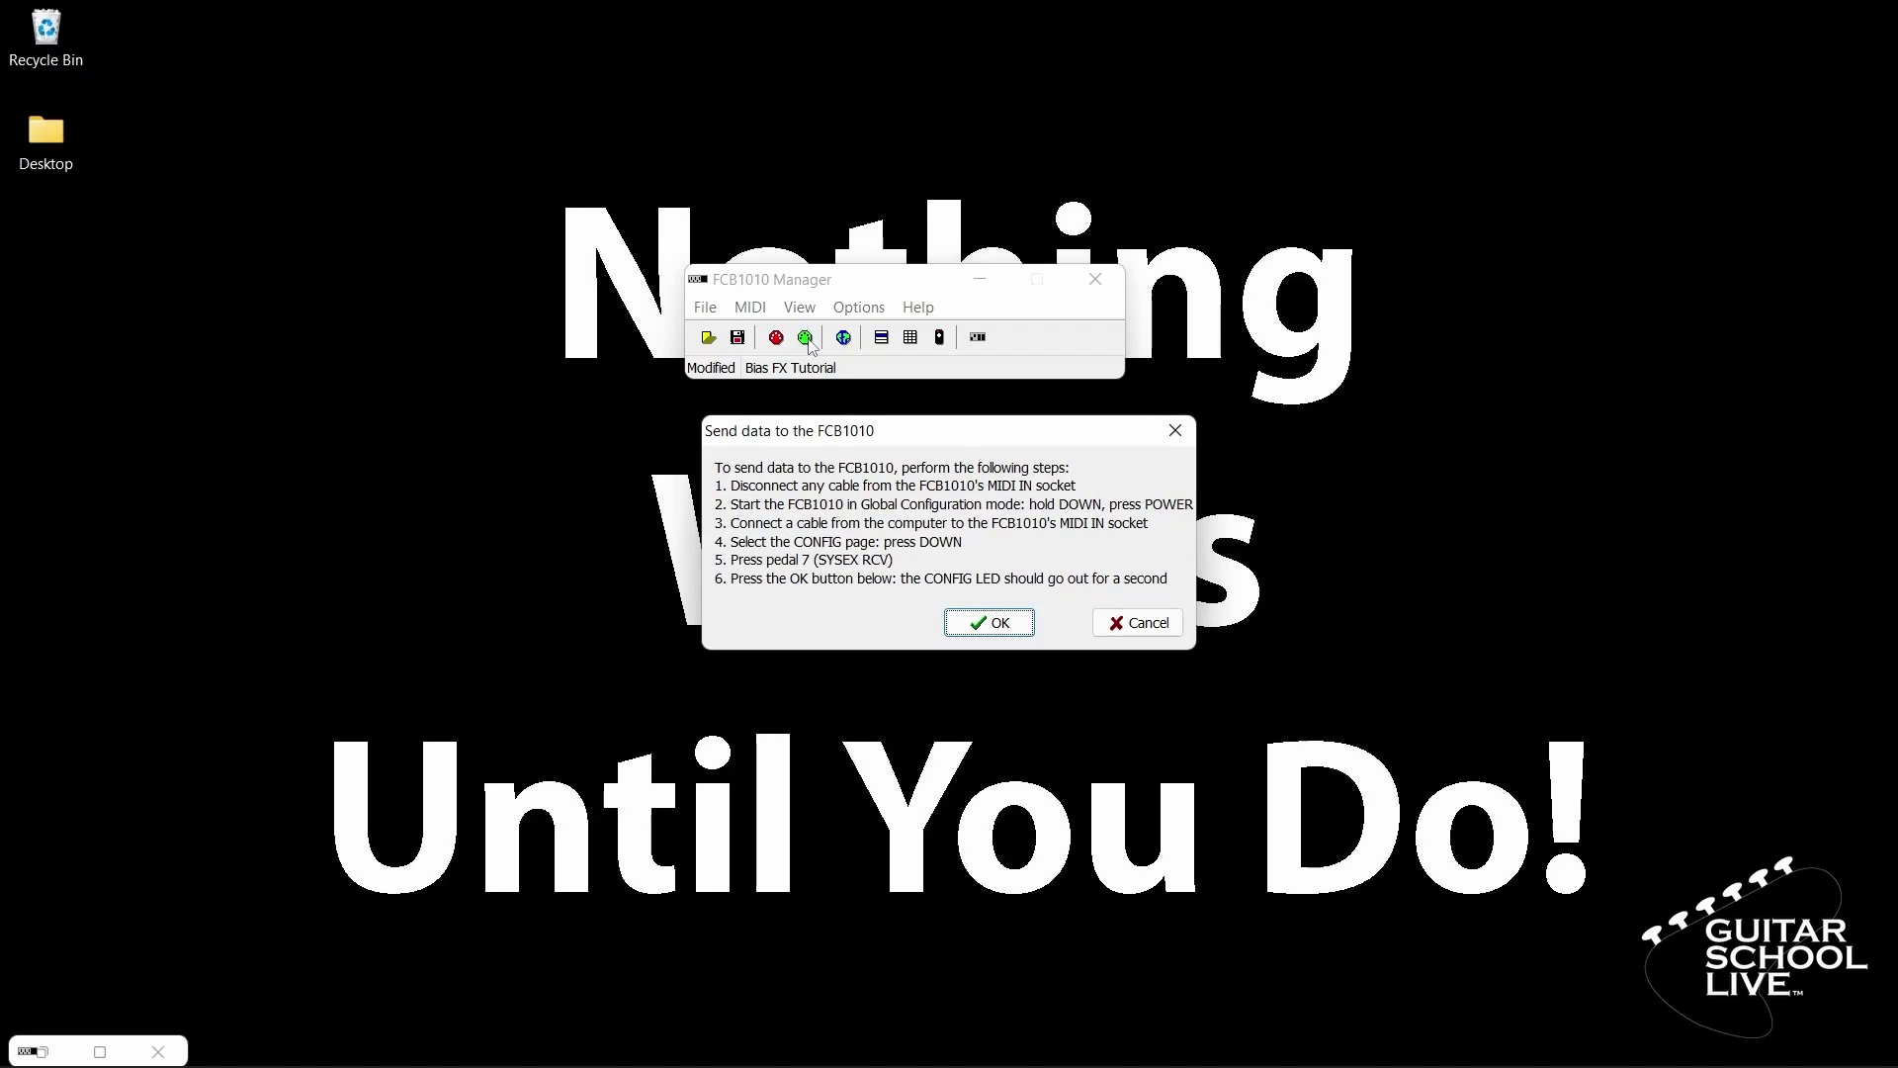
{"action": "left_click", "coordinate": [997, 625]}
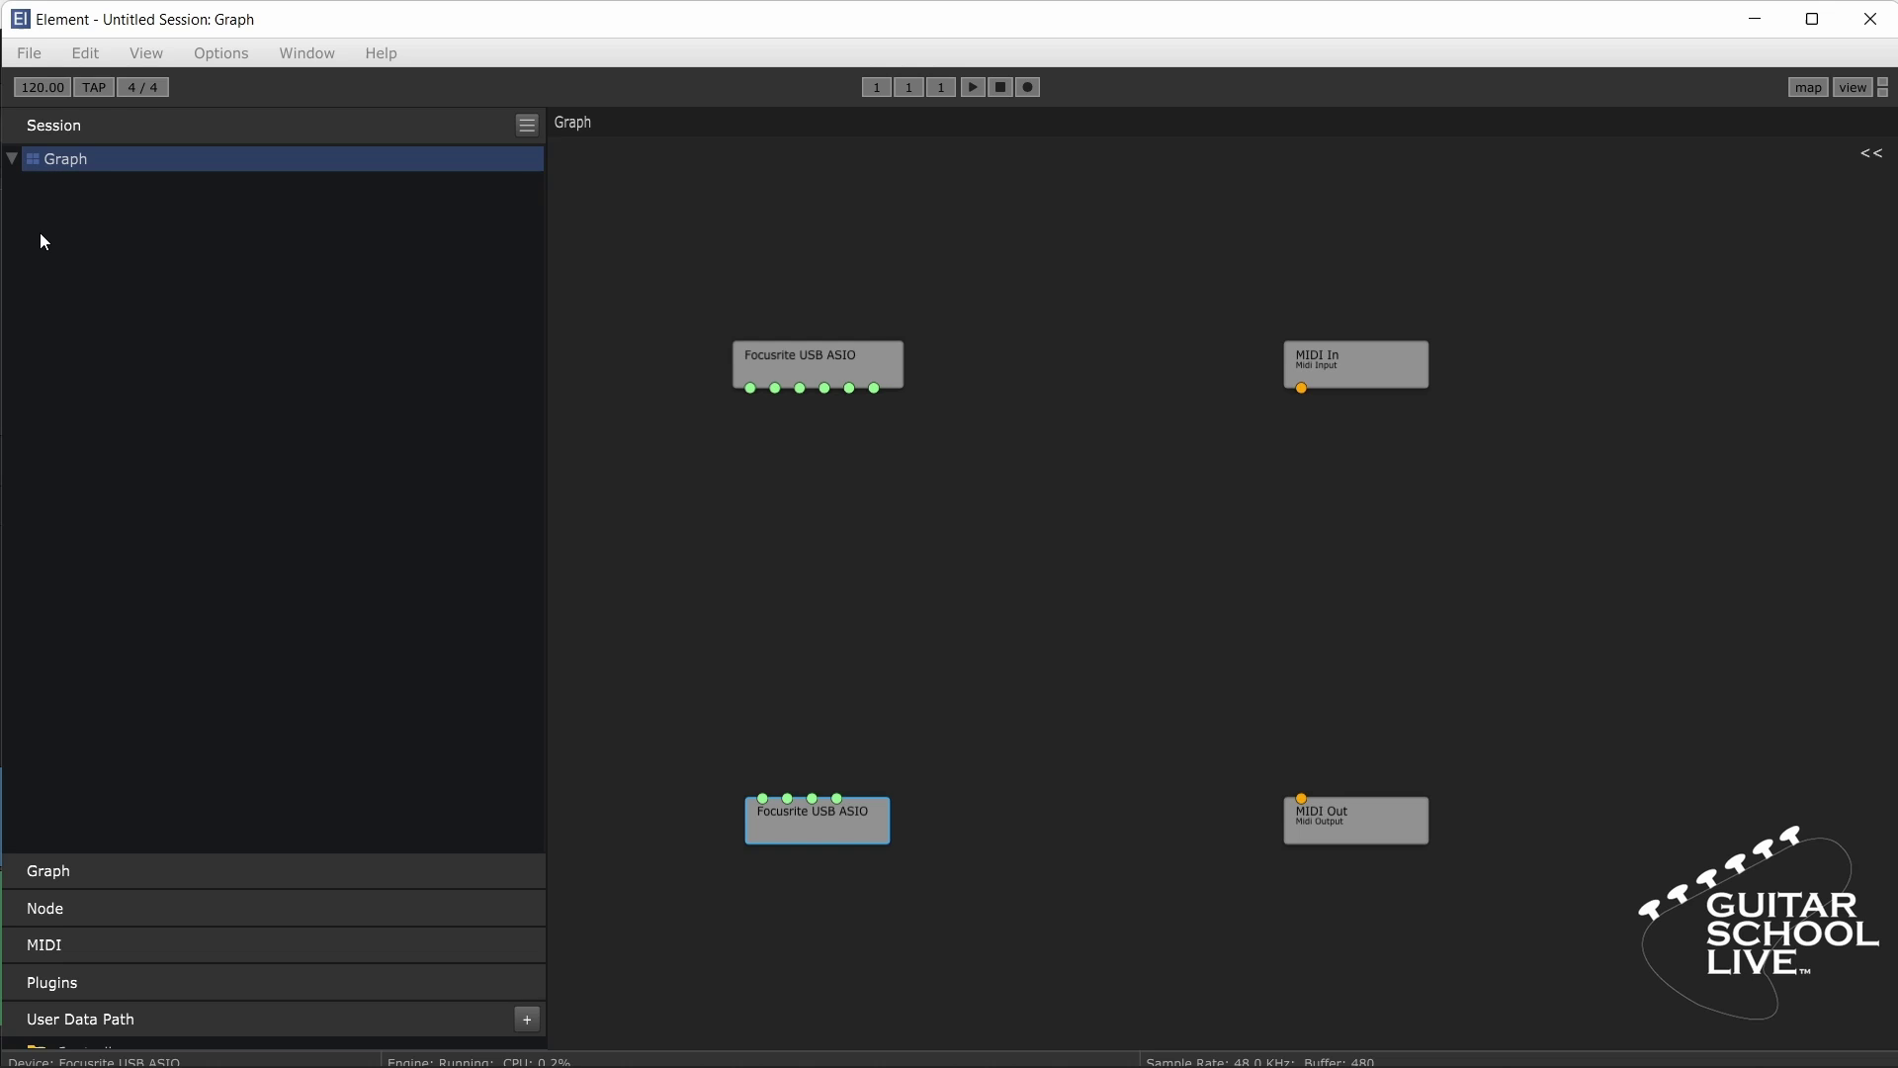
Step: In Element, review the MIDI and audio device preferences and close them
{"action": "left_click", "coordinate": [33, 57]}
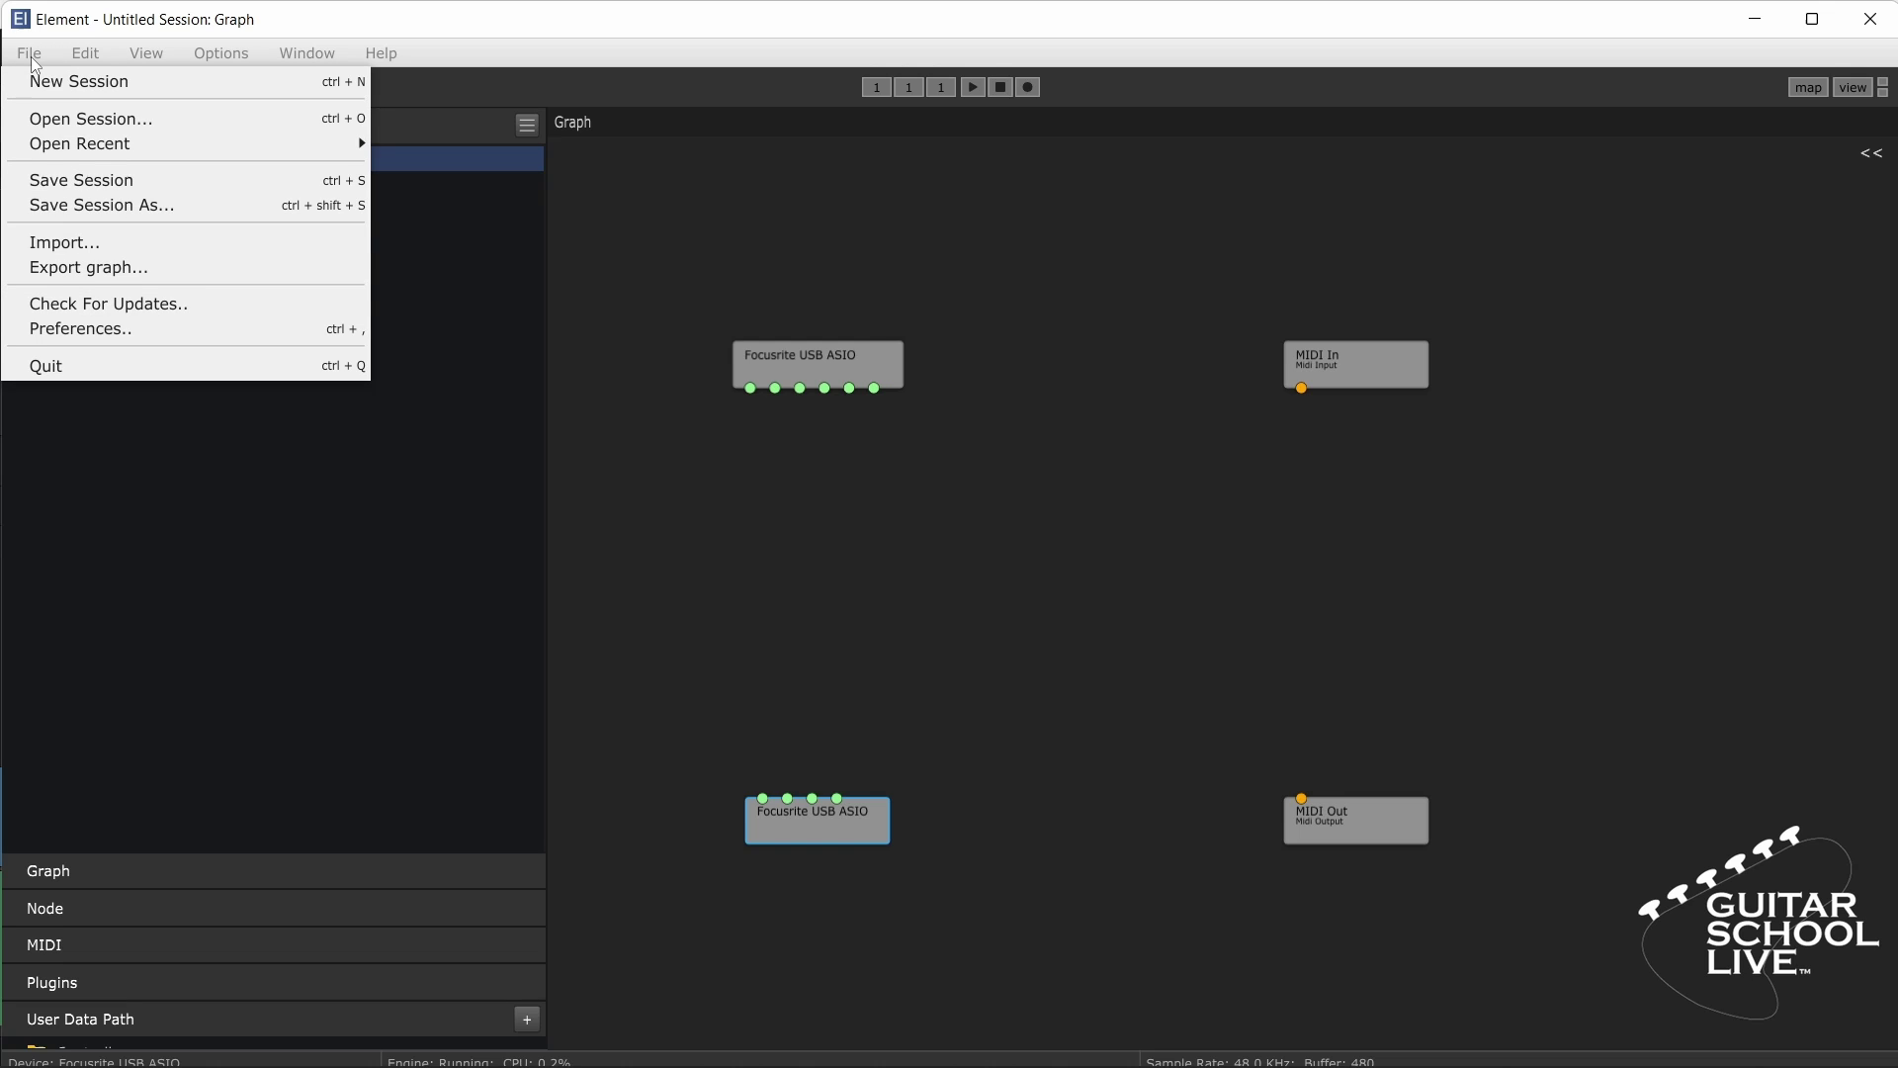
{"action": "left_click", "coordinate": [98, 328]}
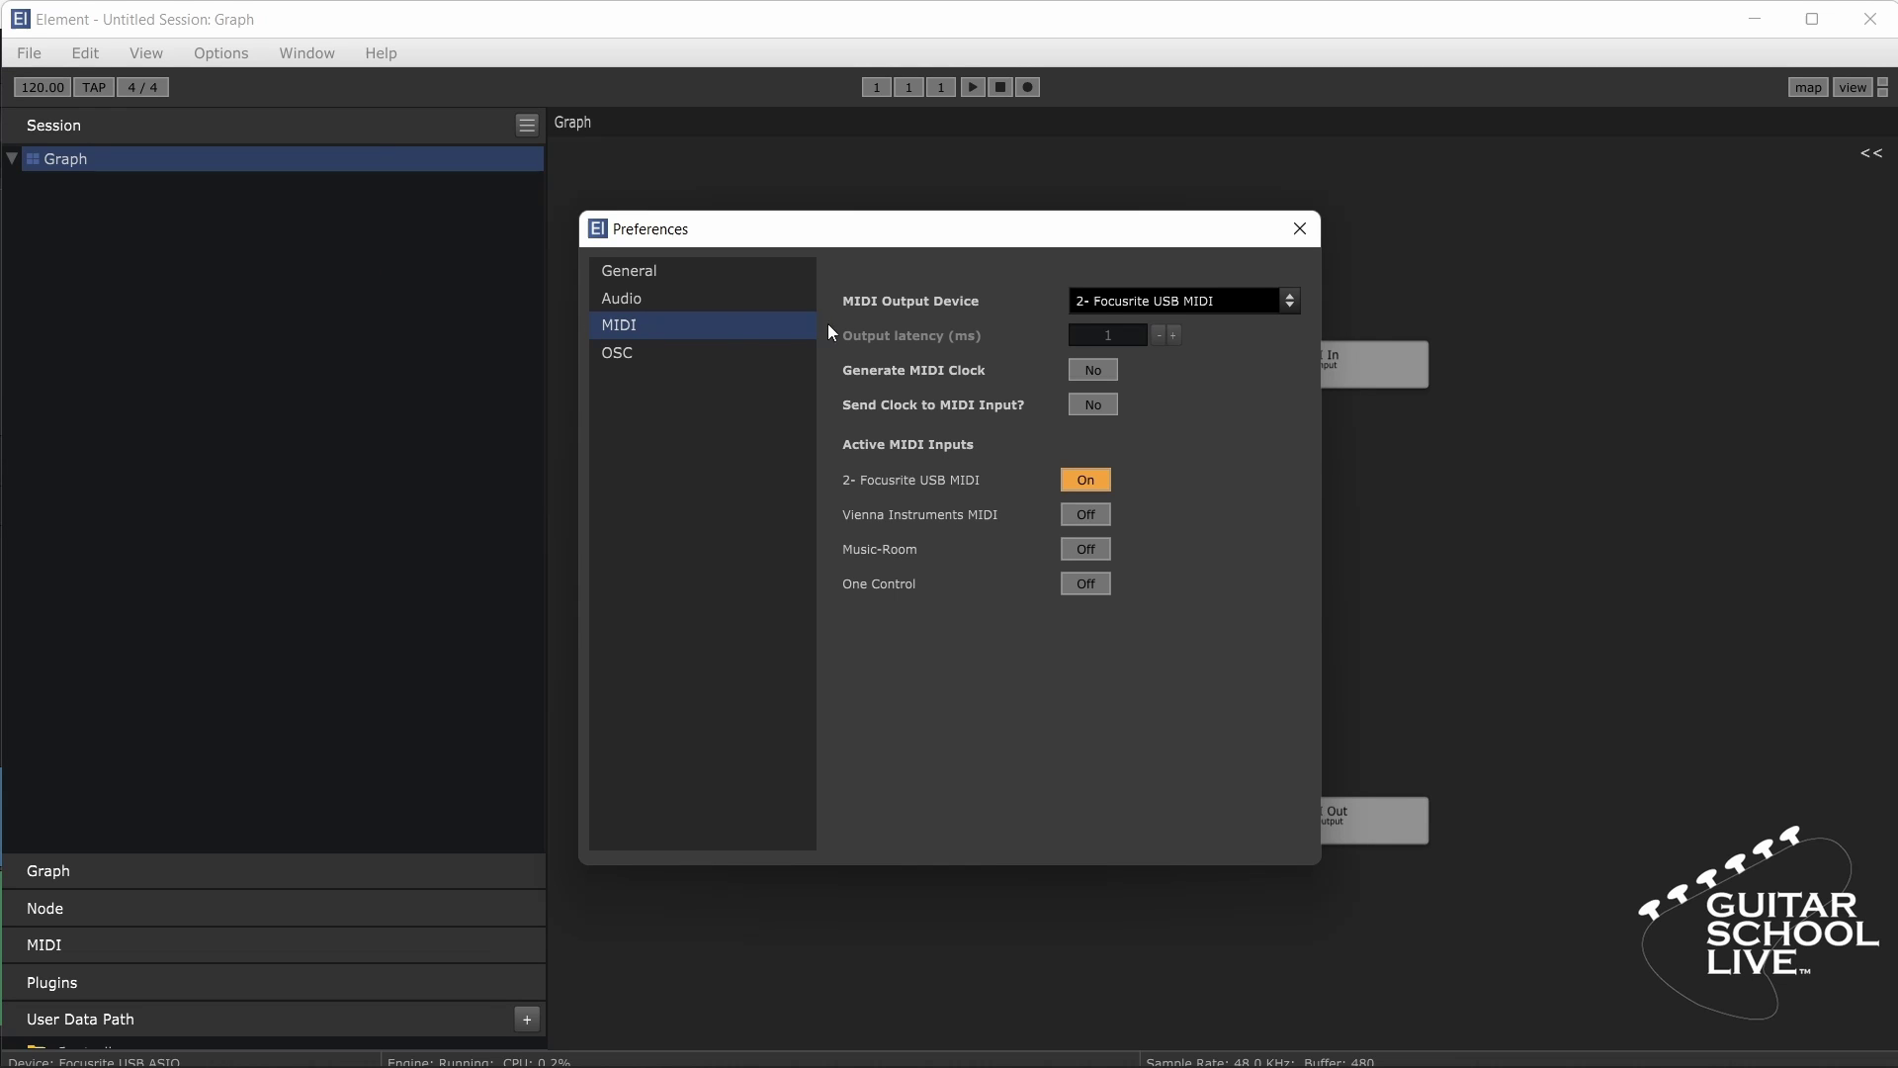
{"action": "left_click", "coordinate": [715, 302]}
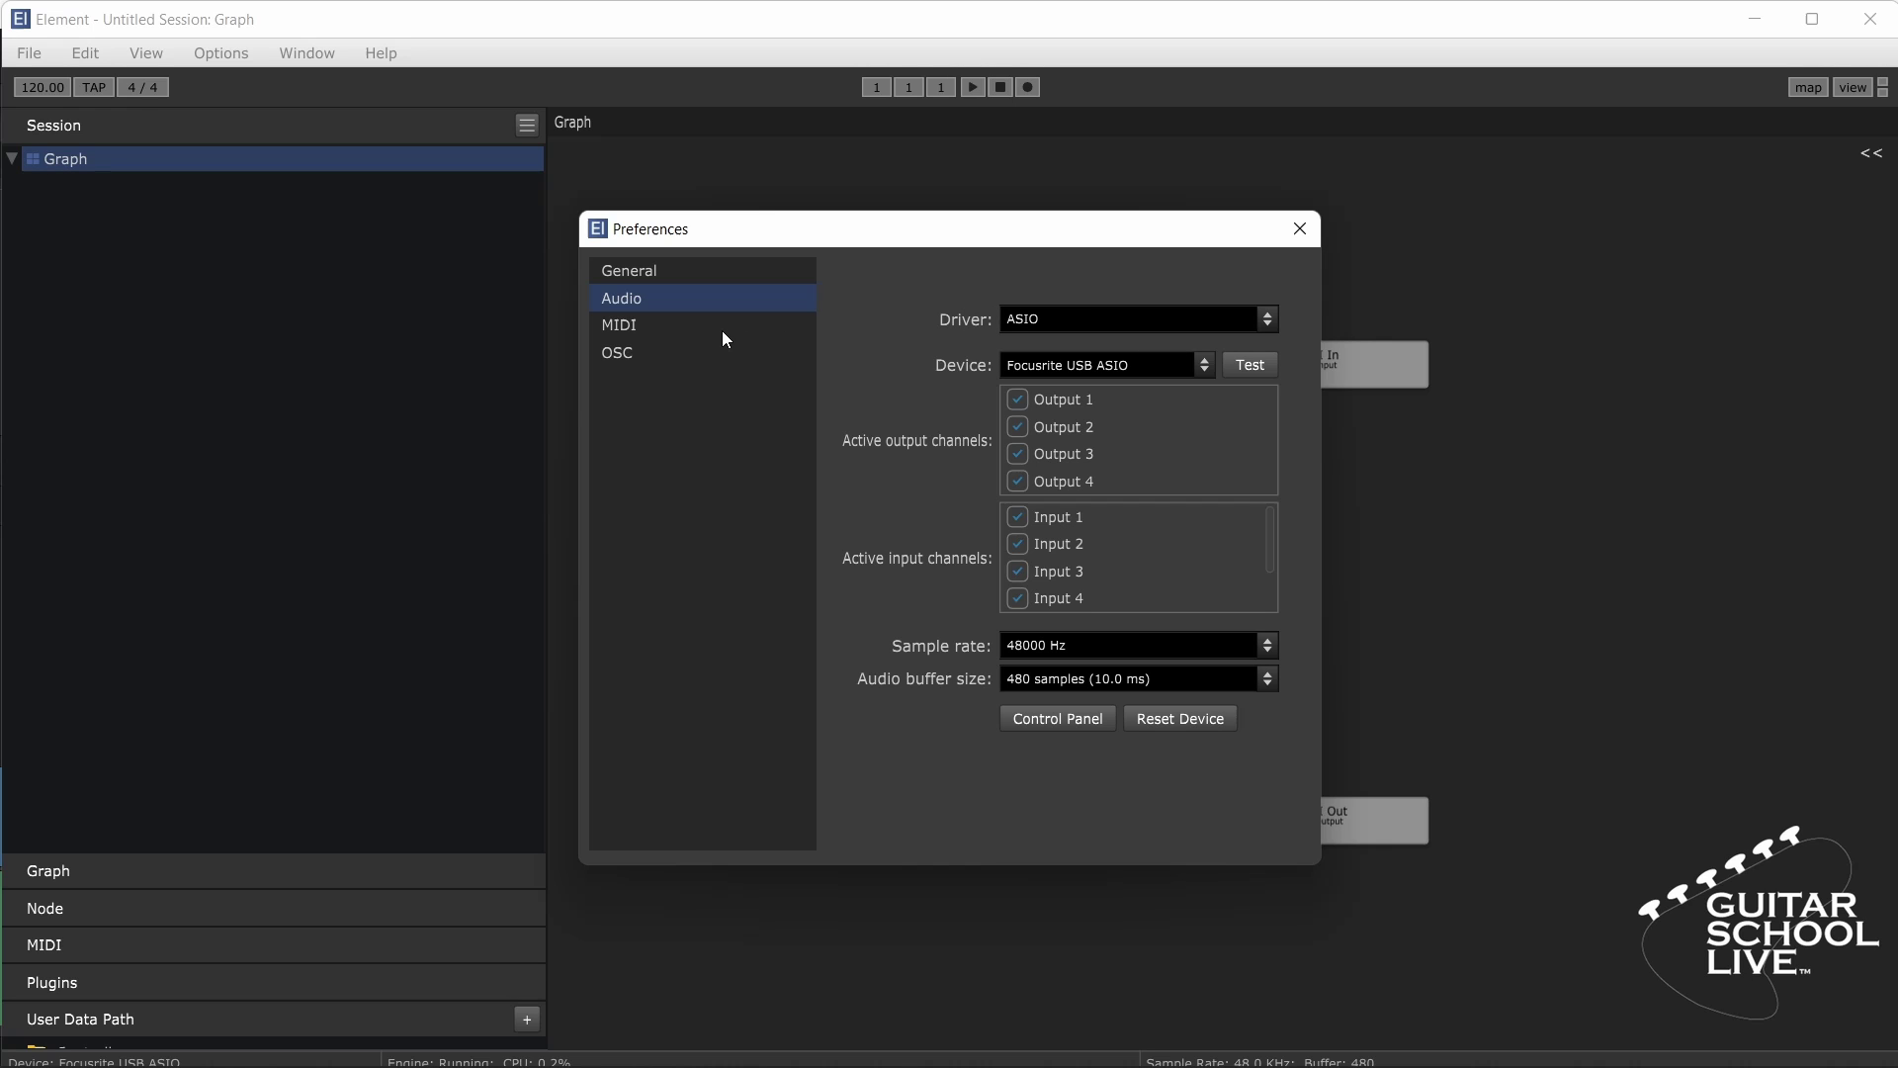
{"action": "left_click", "coordinate": [1299, 228]}
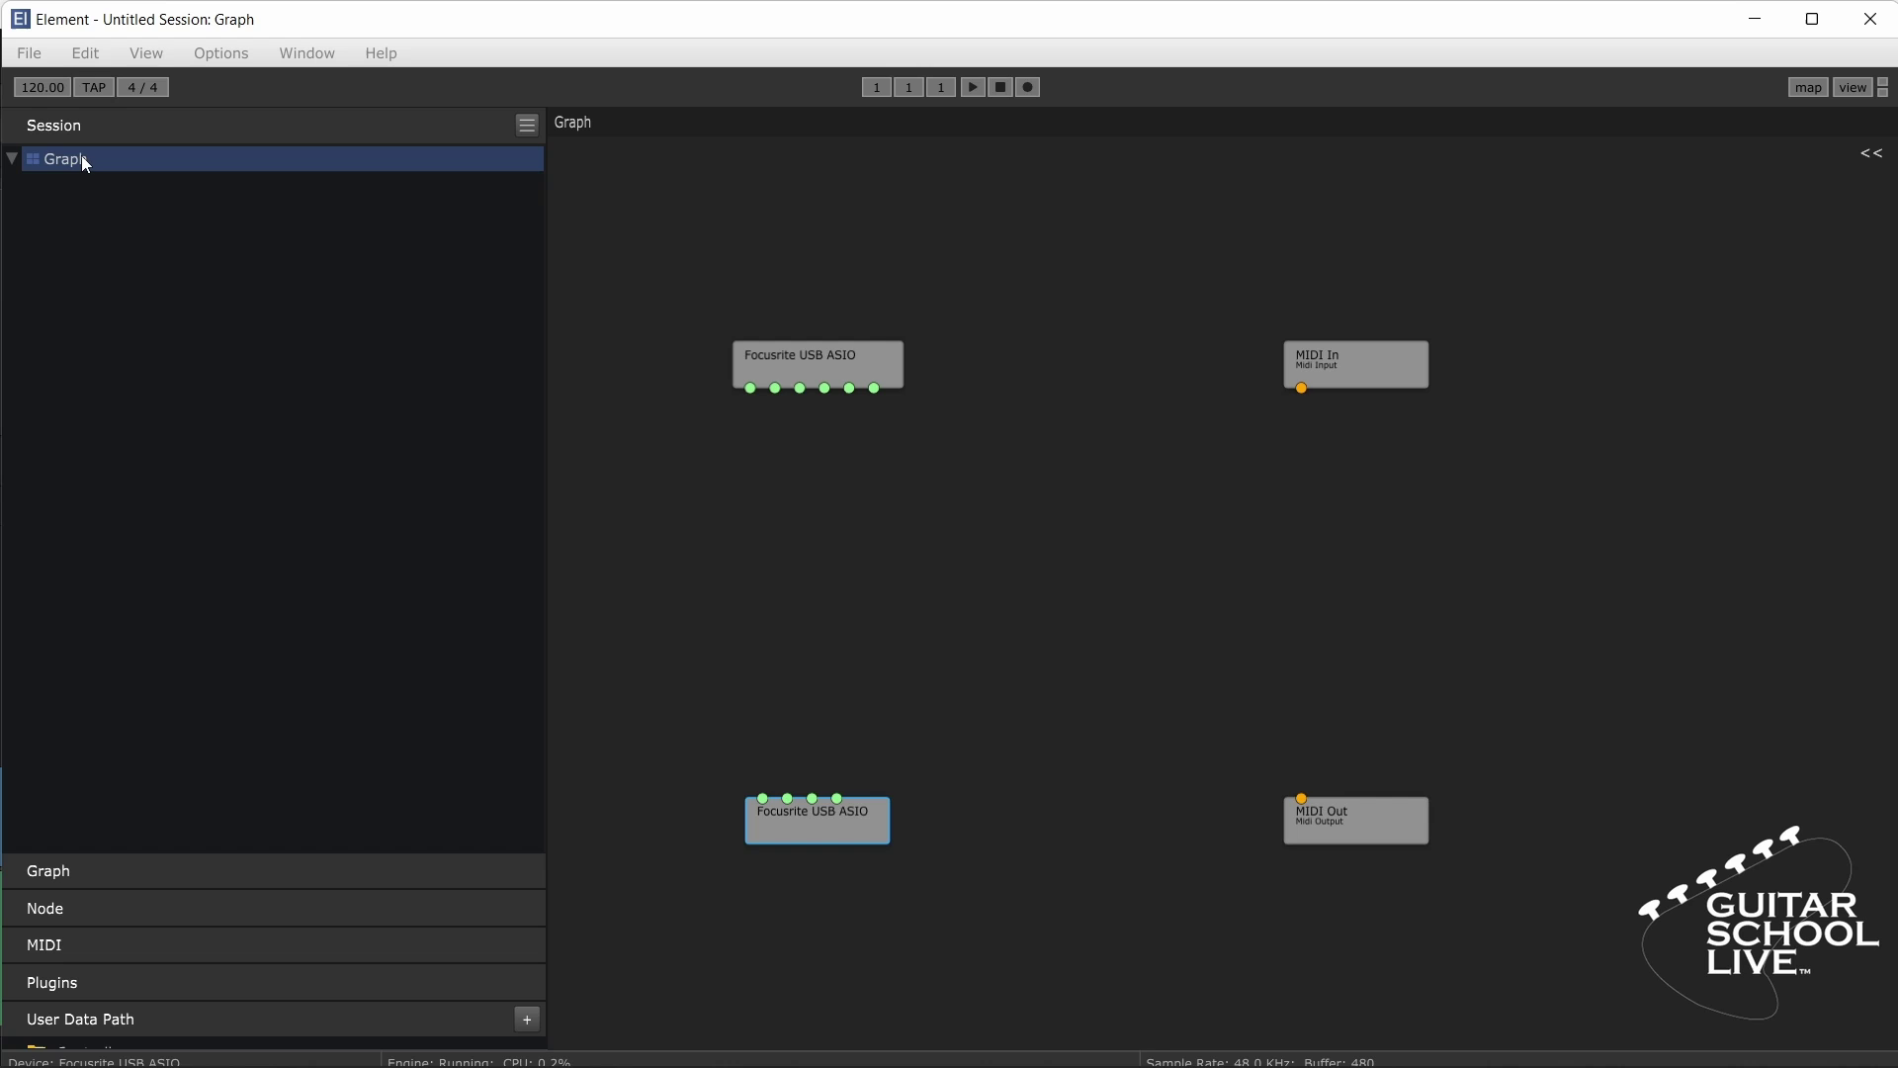
Step: Add four more graphs to the session
{"action": "left_click", "coordinate": [522, 124]}
{"action": "left_click", "coordinate": [568, 188]}
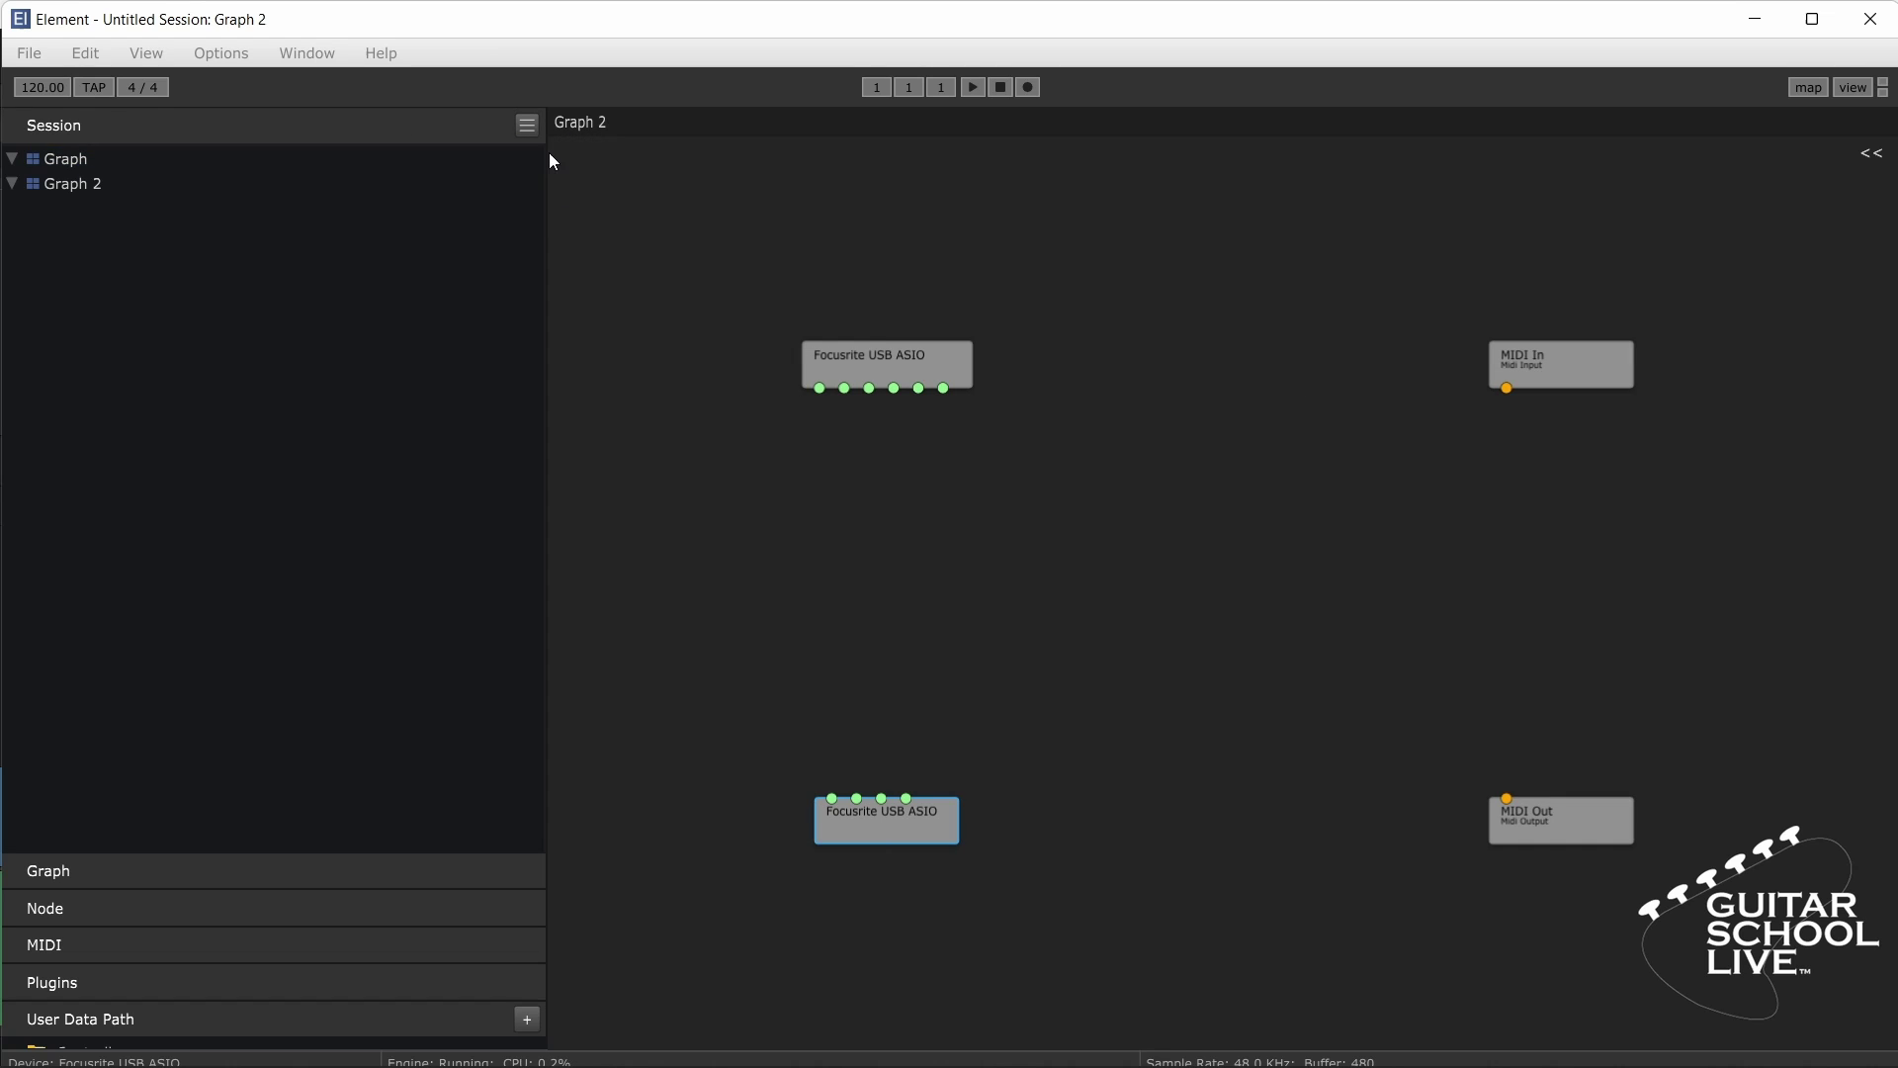
{"action": "left_click", "coordinate": [527, 124]}
{"action": "left_click", "coordinate": [559, 187]}
{"action": "left_click", "coordinate": [529, 126]}
{"action": "left_click", "coordinate": [559, 188]}
{"action": "left_click", "coordinate": [530, 126]}
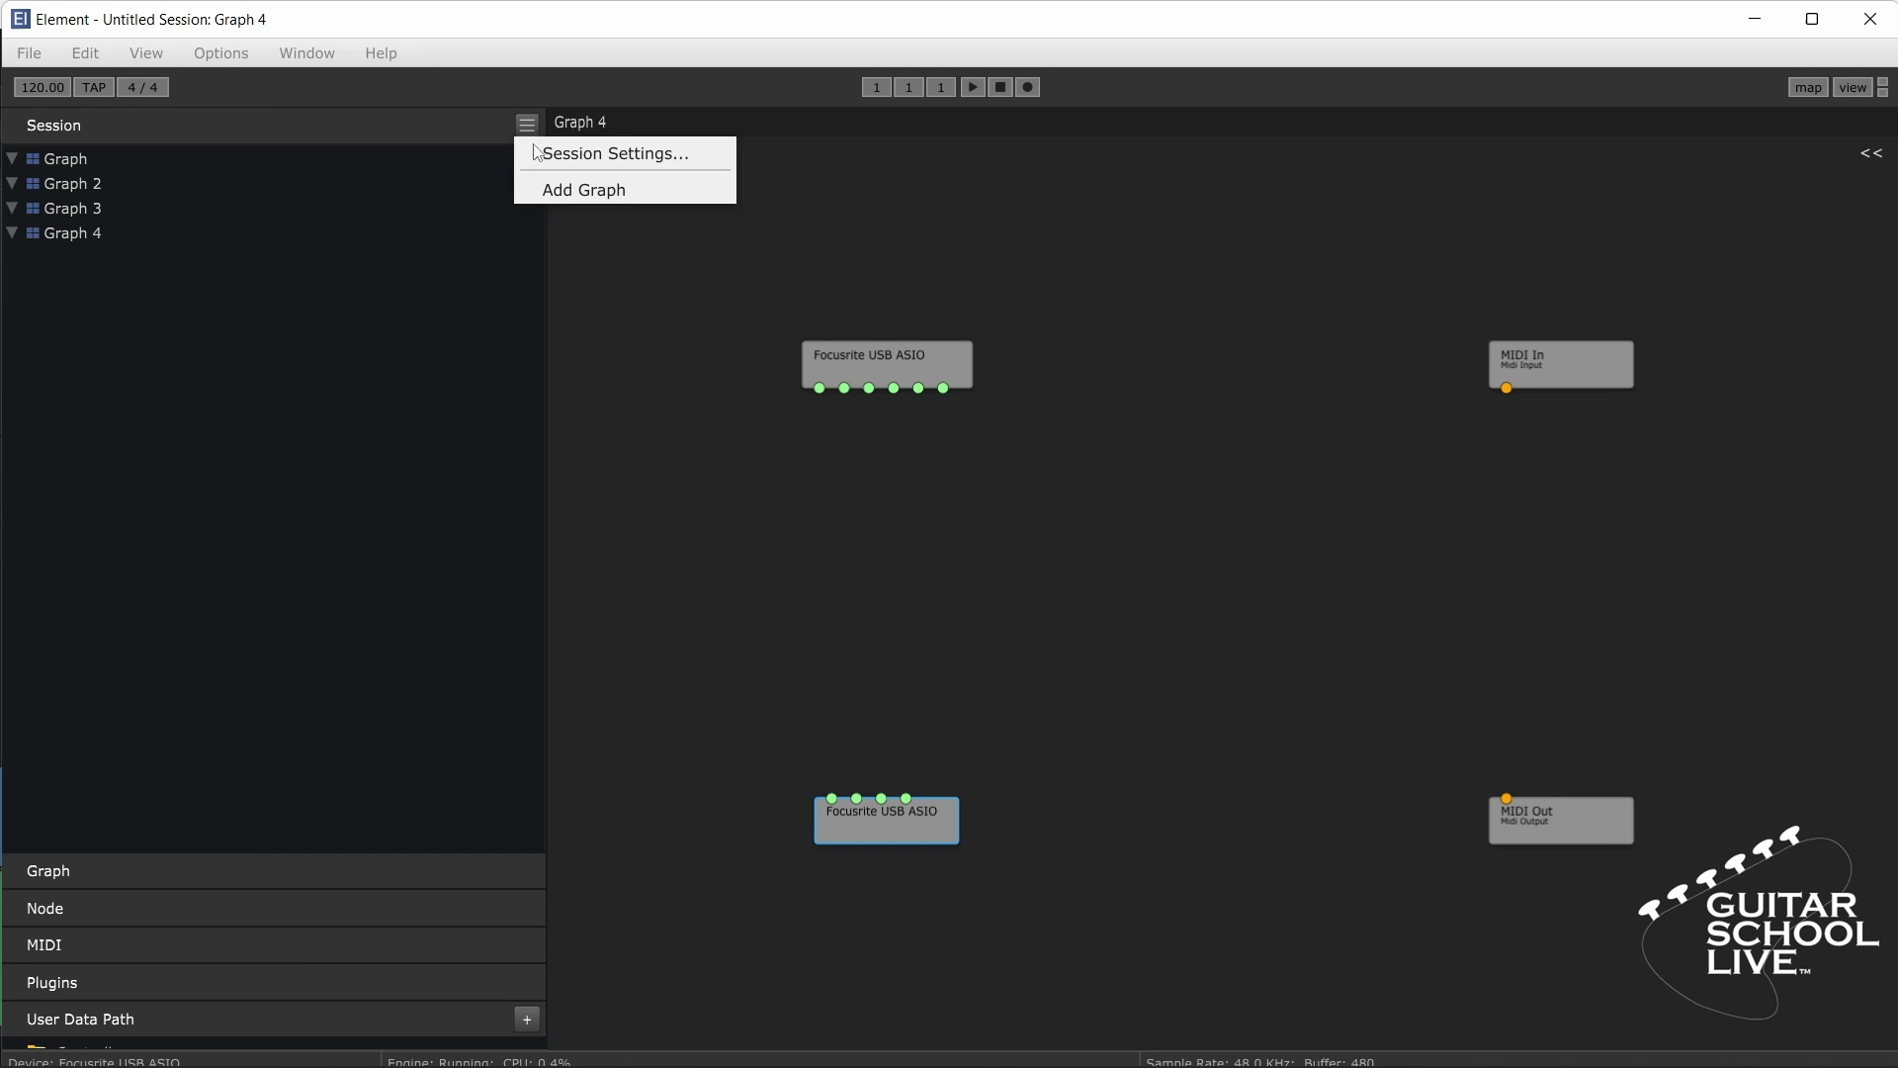
{"action": "left_click", "coordinate": [555, 189]}
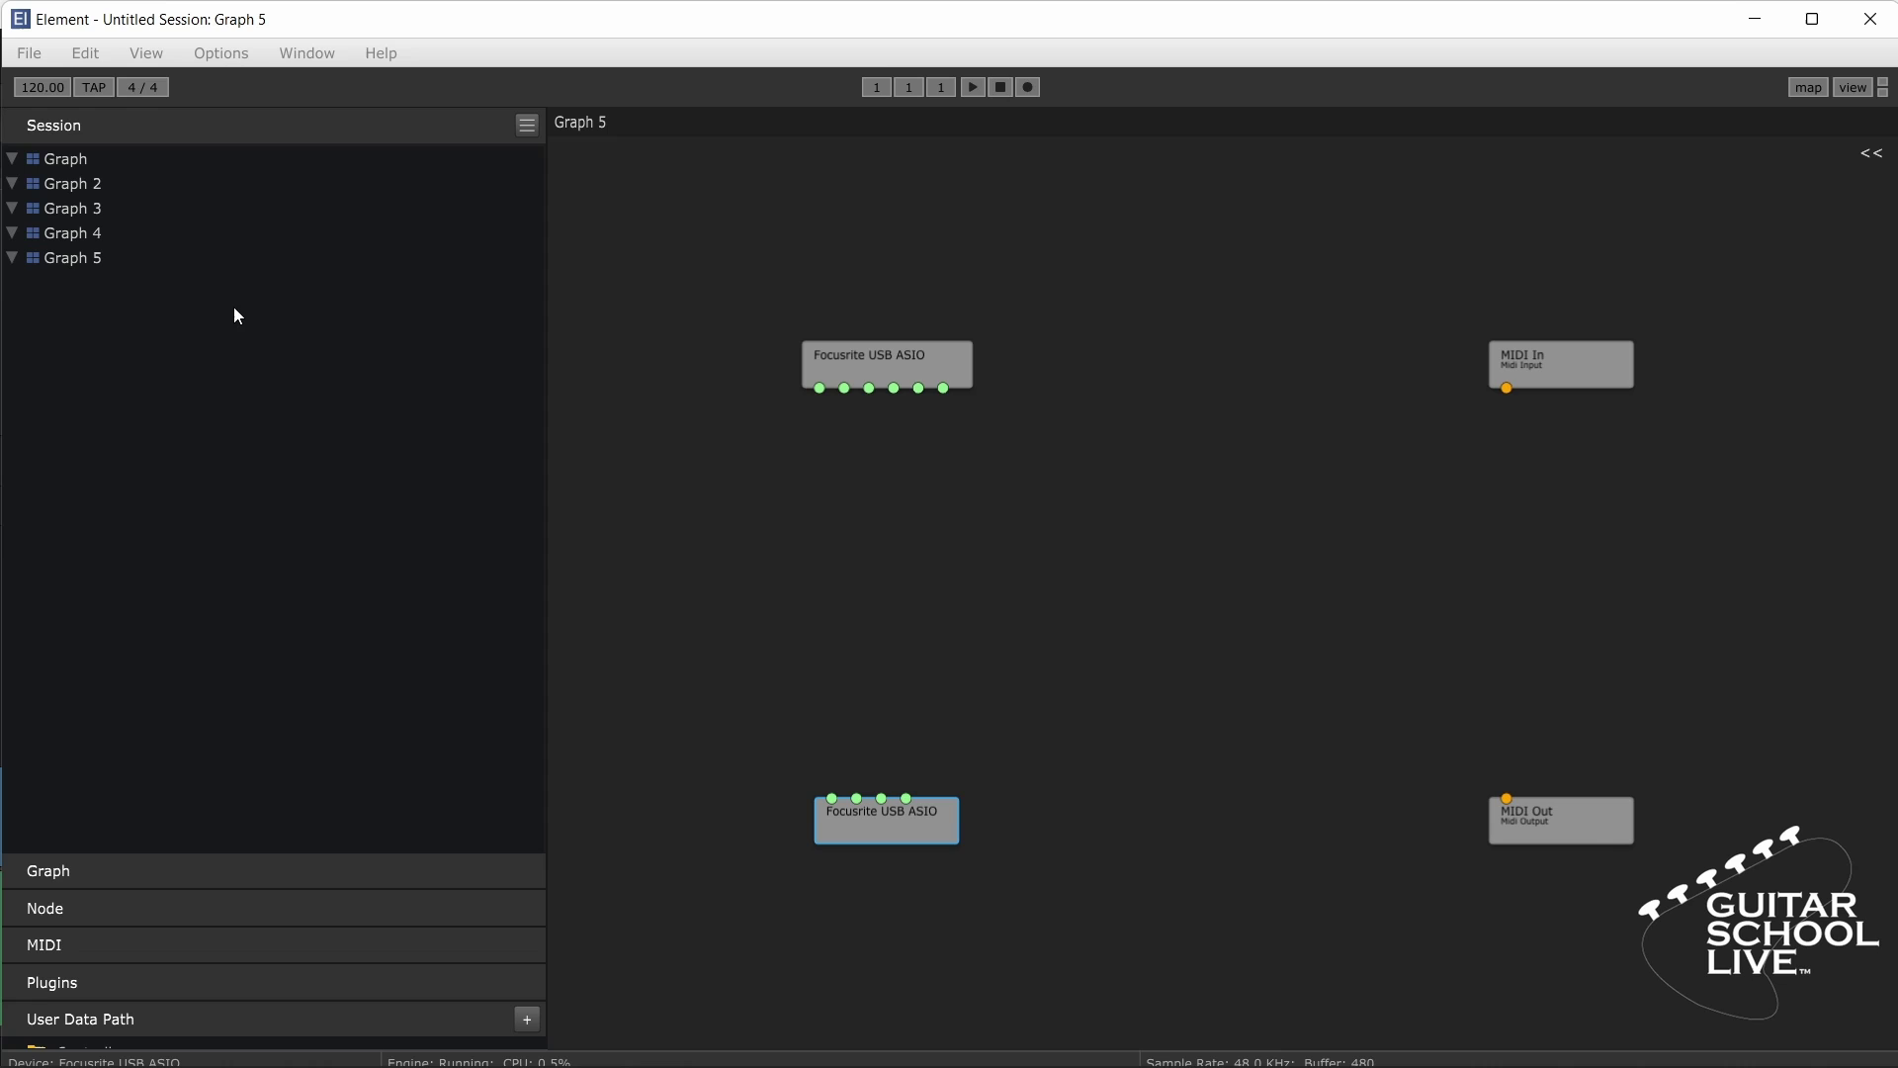
Step: Rename the first graph to Abasi and set its MIDI program to 1
{"action": "right_click", "coordinate": [97, 158]}
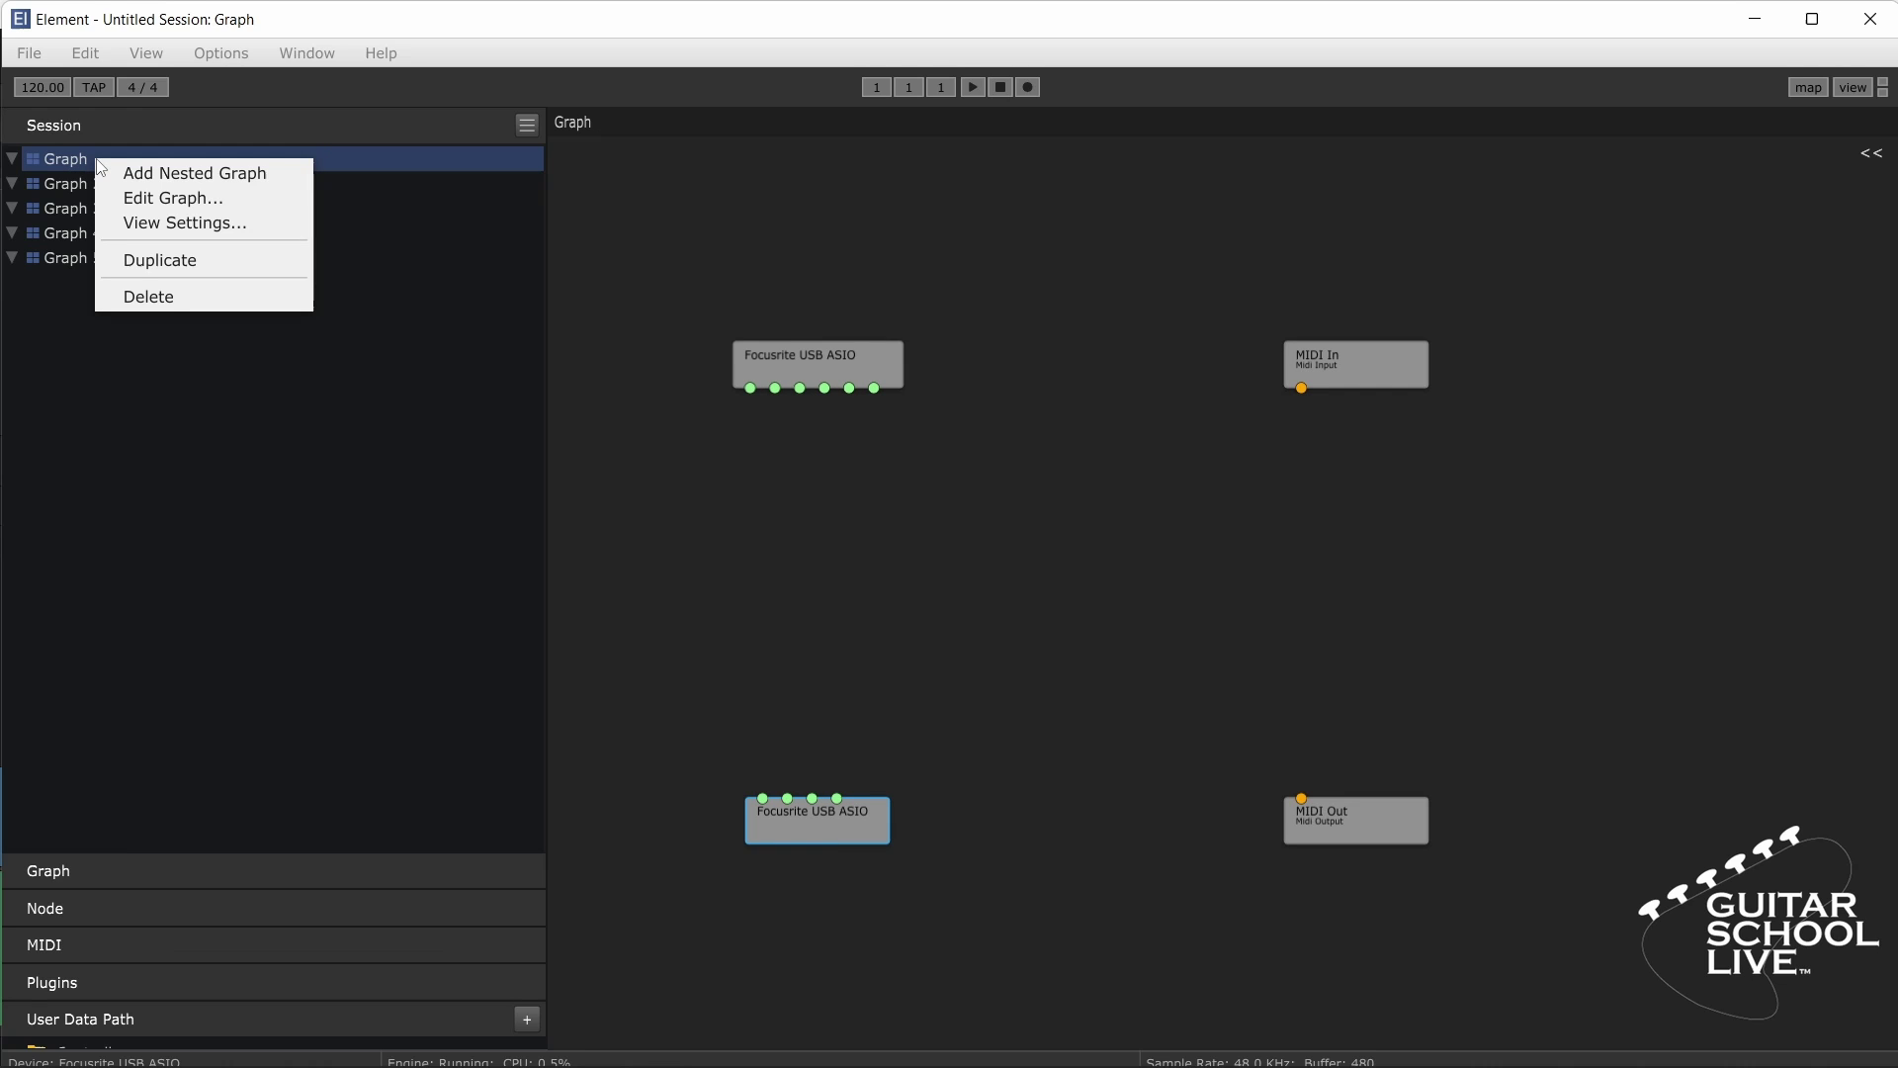
{"action": "left_click", "coordinate": [147, 224]}
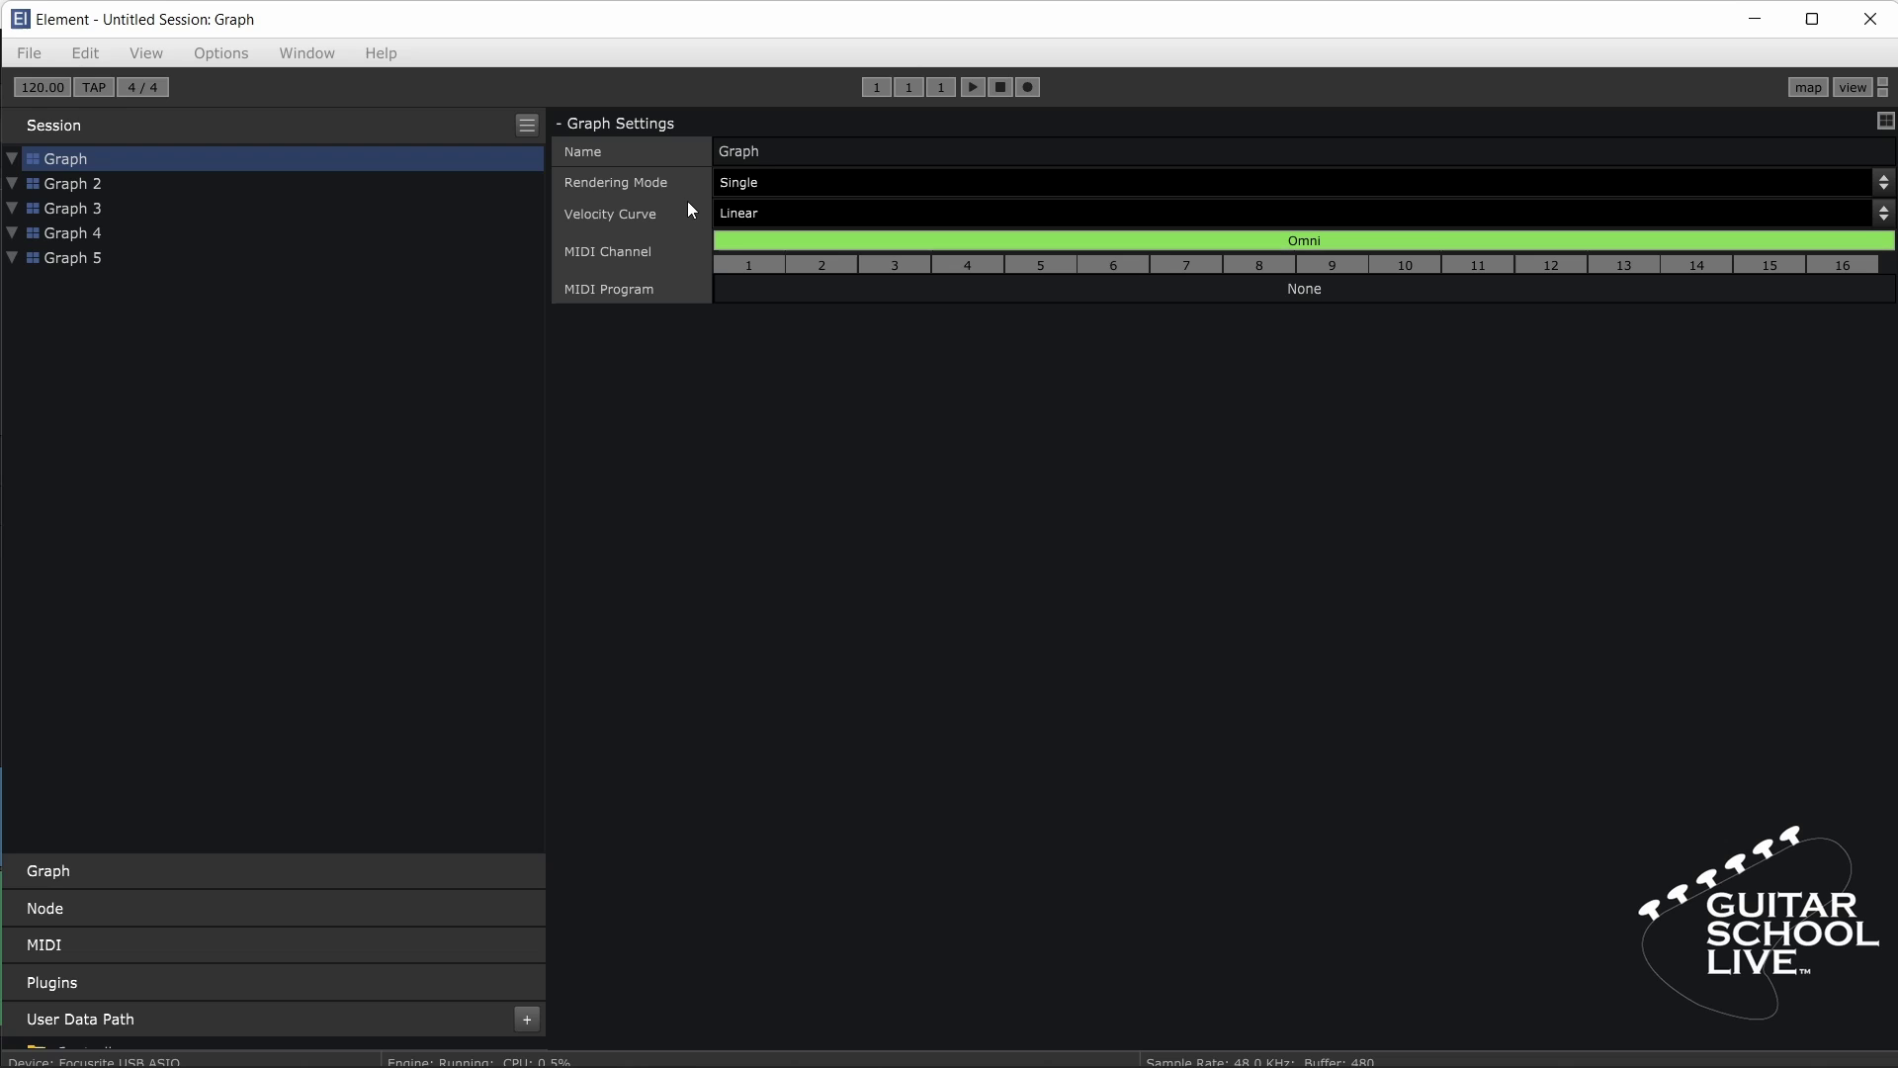
{"action": "left_click", "coordinate": [749, 152]}
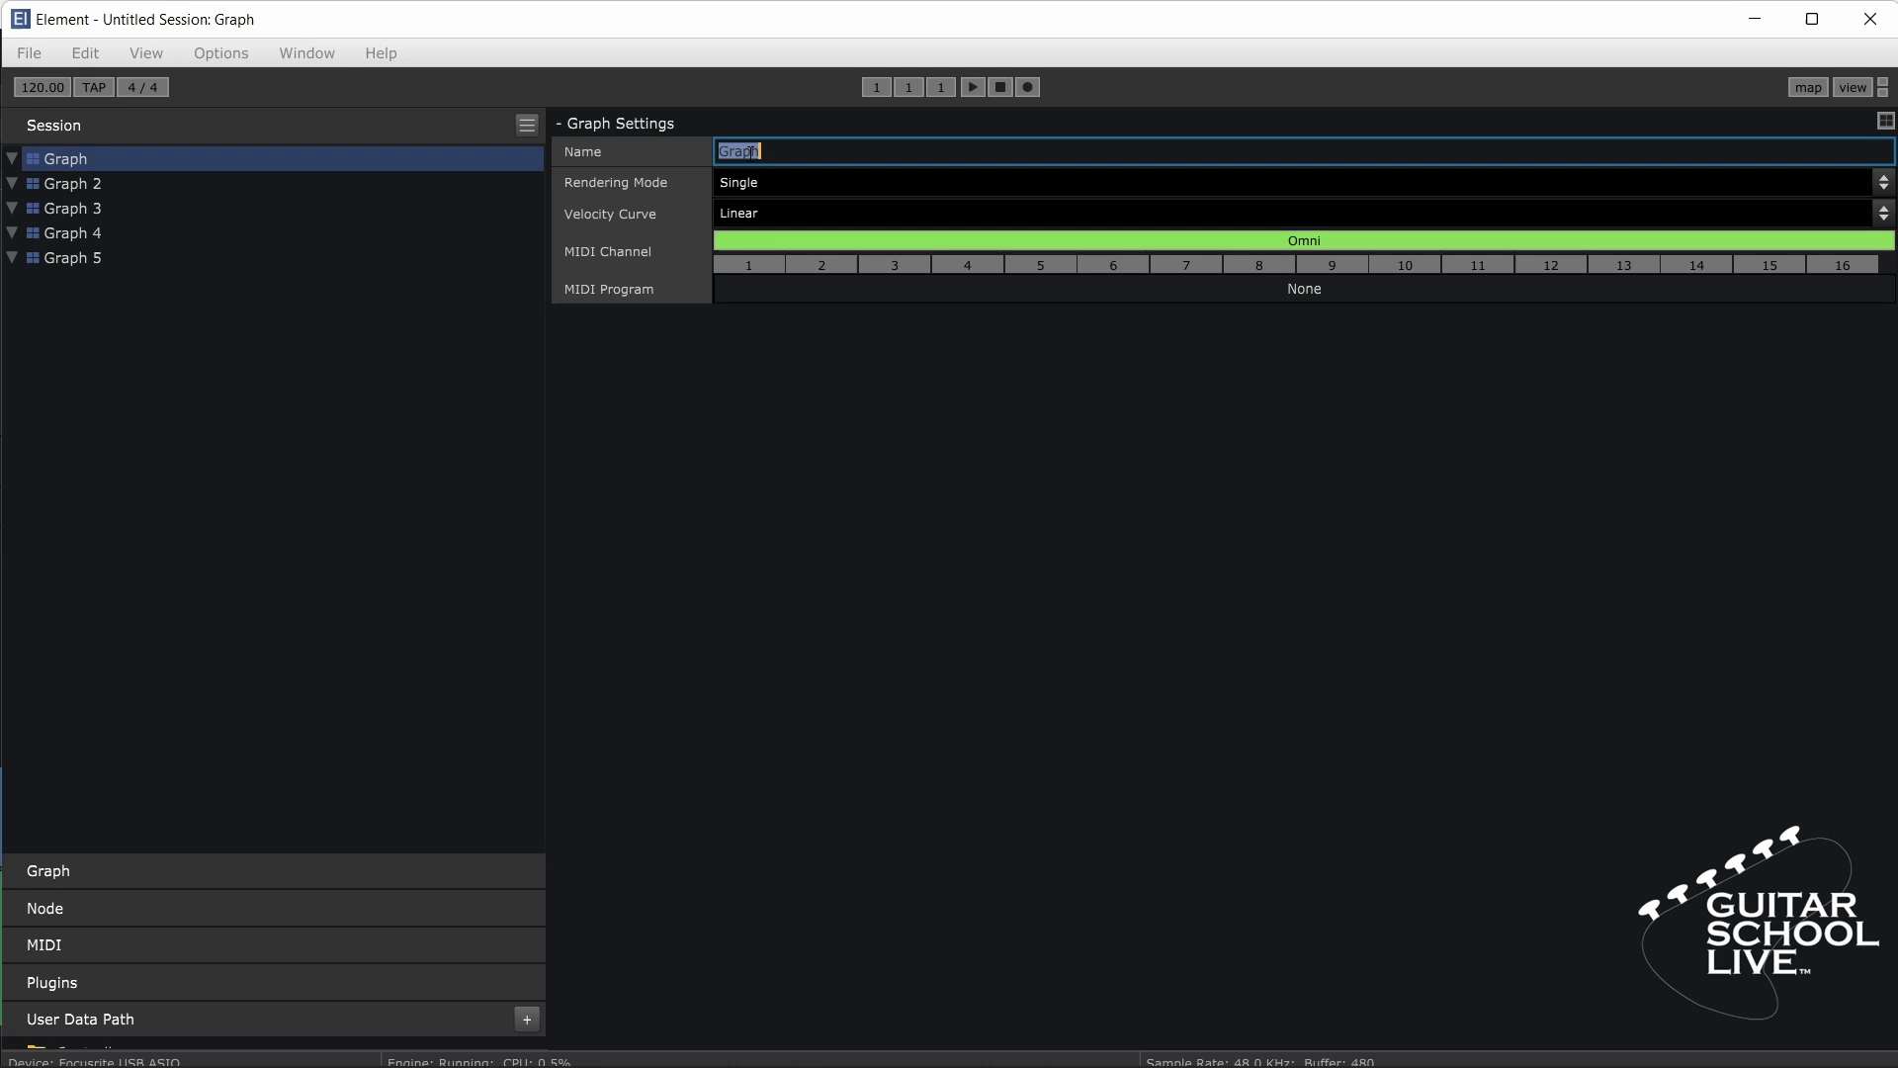
{"action": "type", "text": "Abasi"}
{"action": "left_click", "coordinate": [763, 297]}
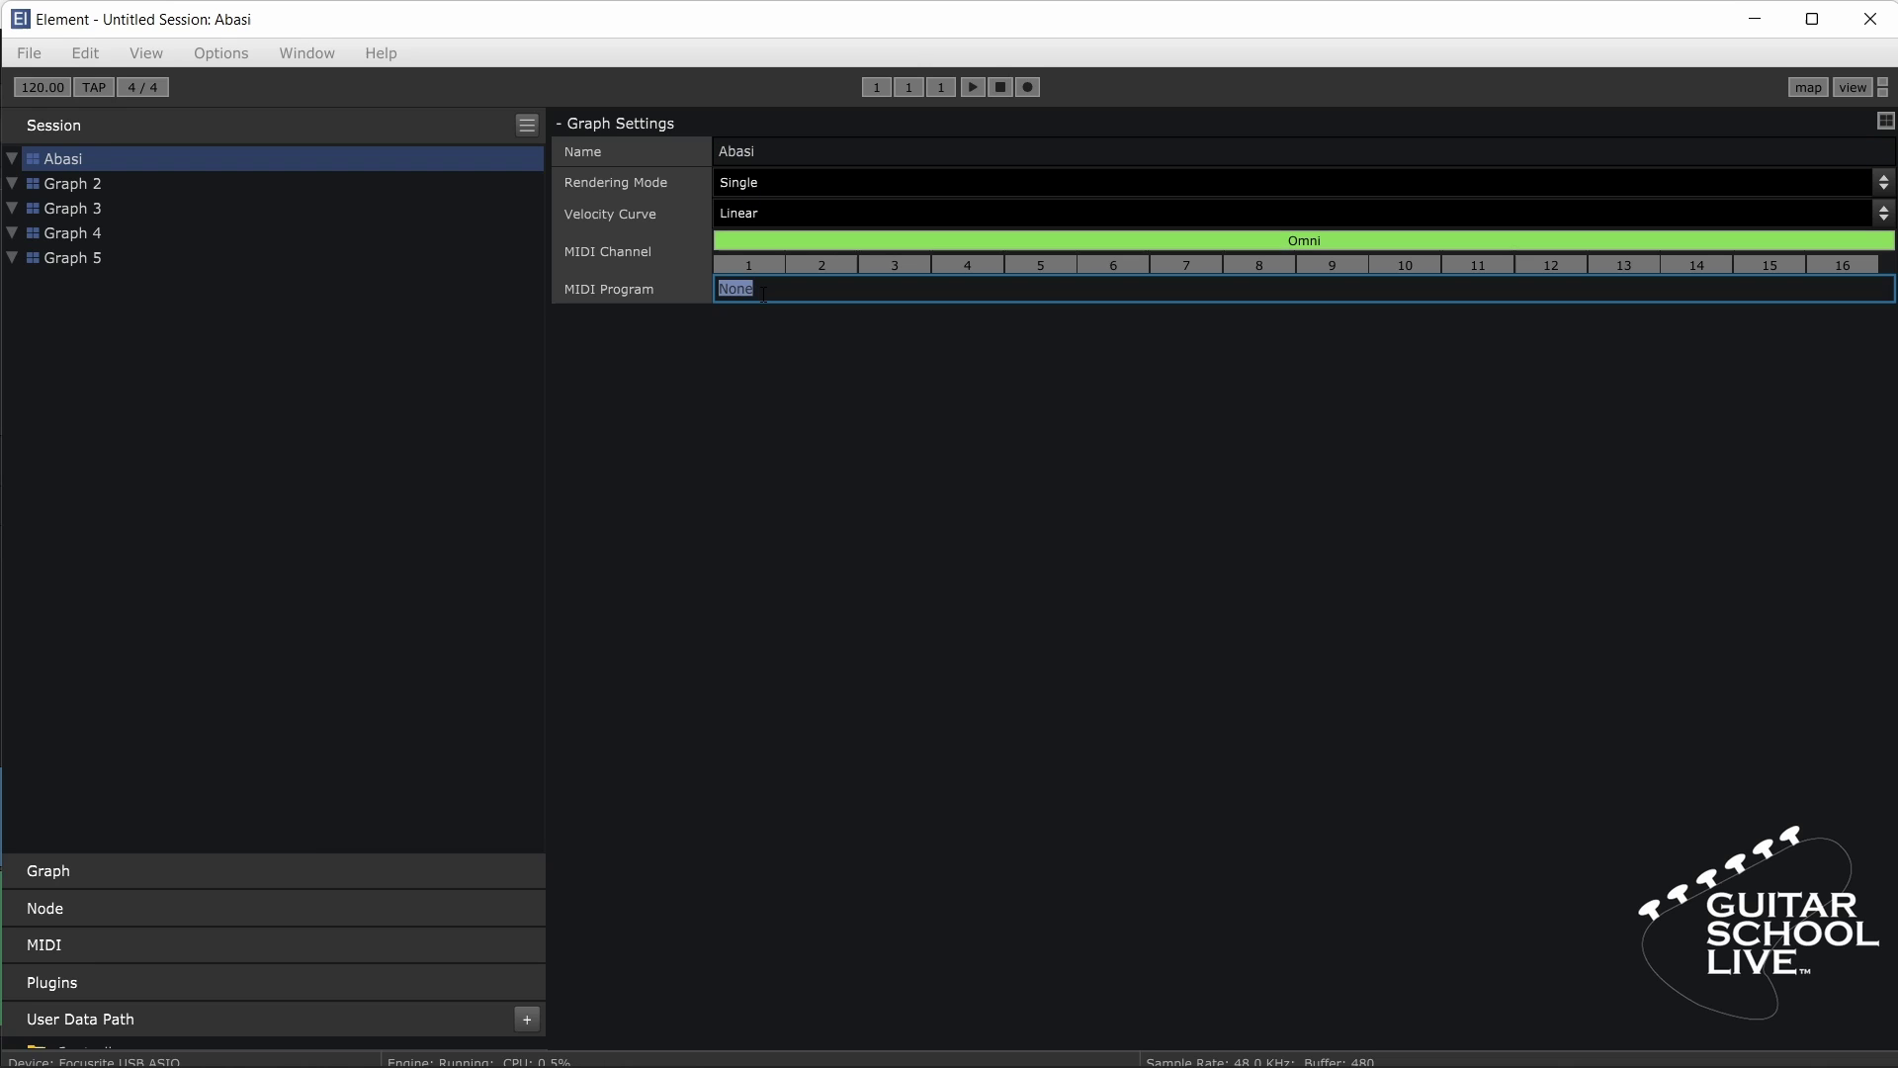
{"action": "type", "text": "1"}
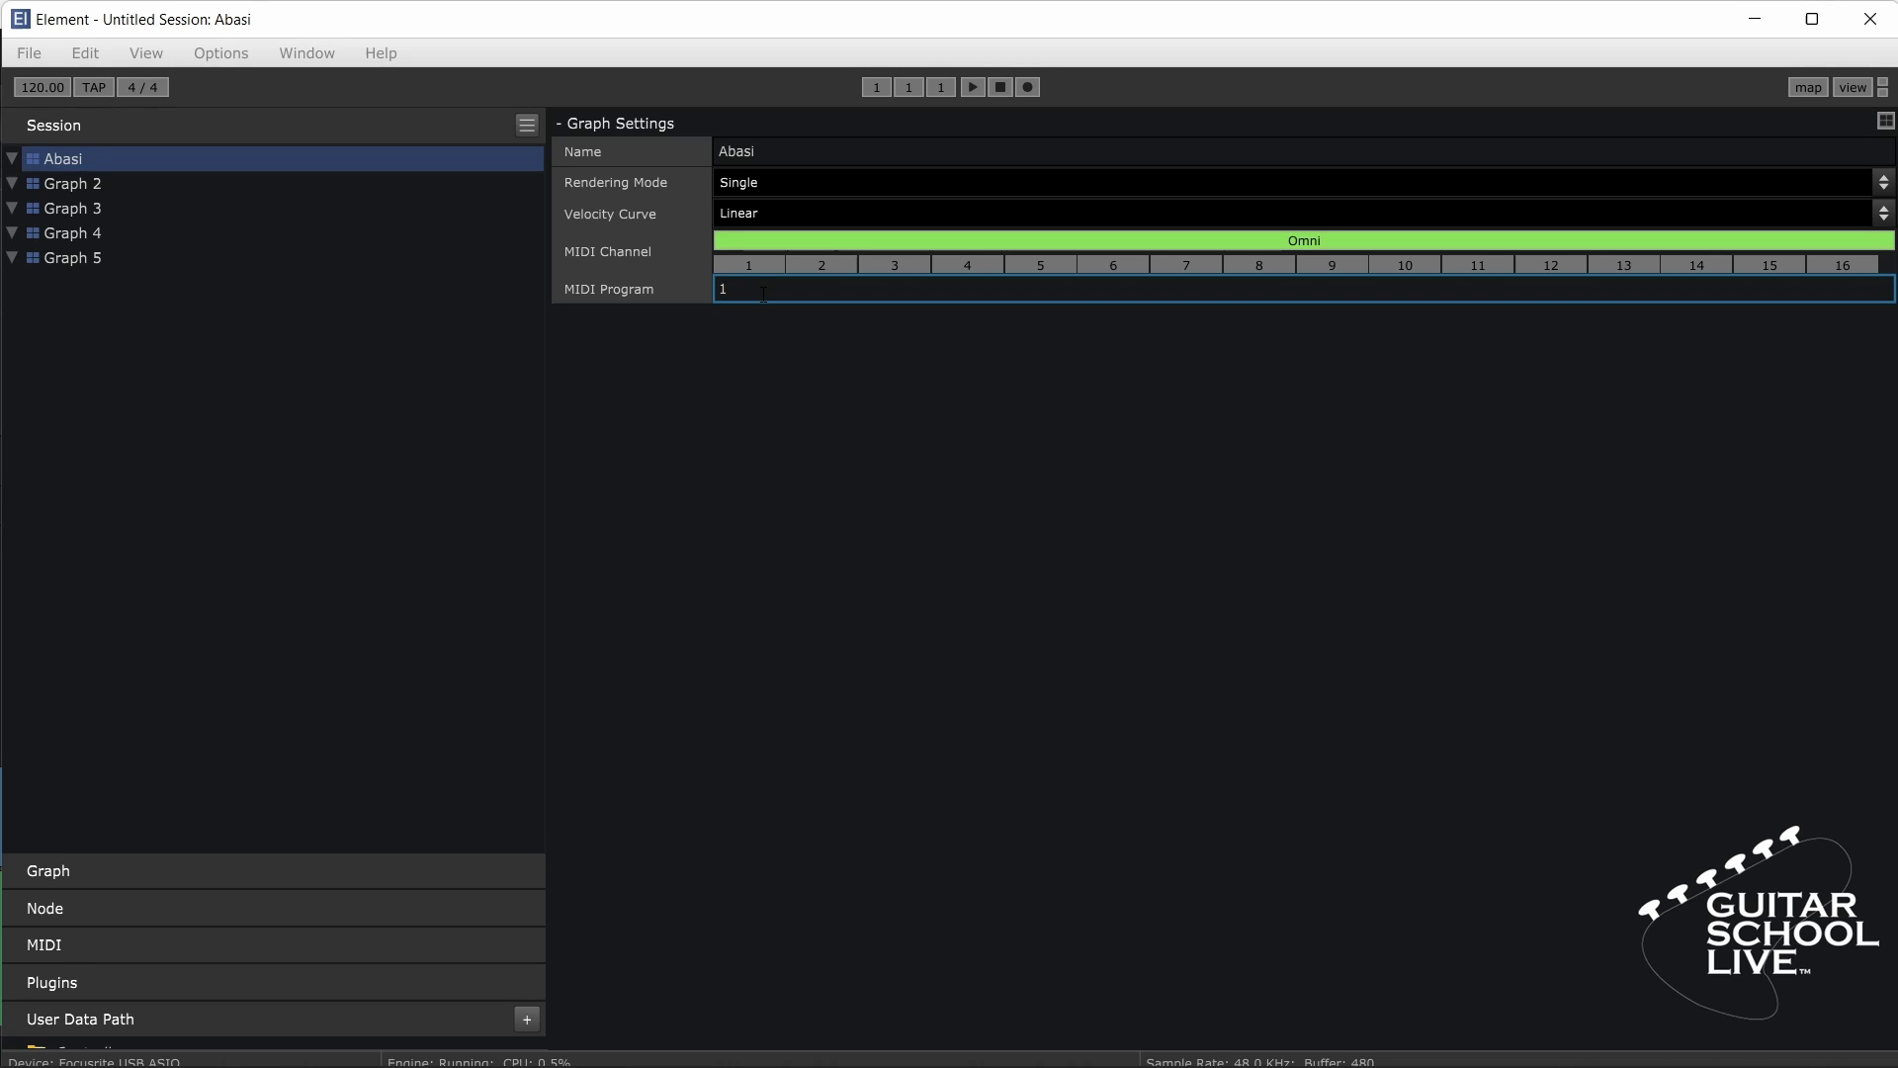
{"action": "key", "text": "Return"}
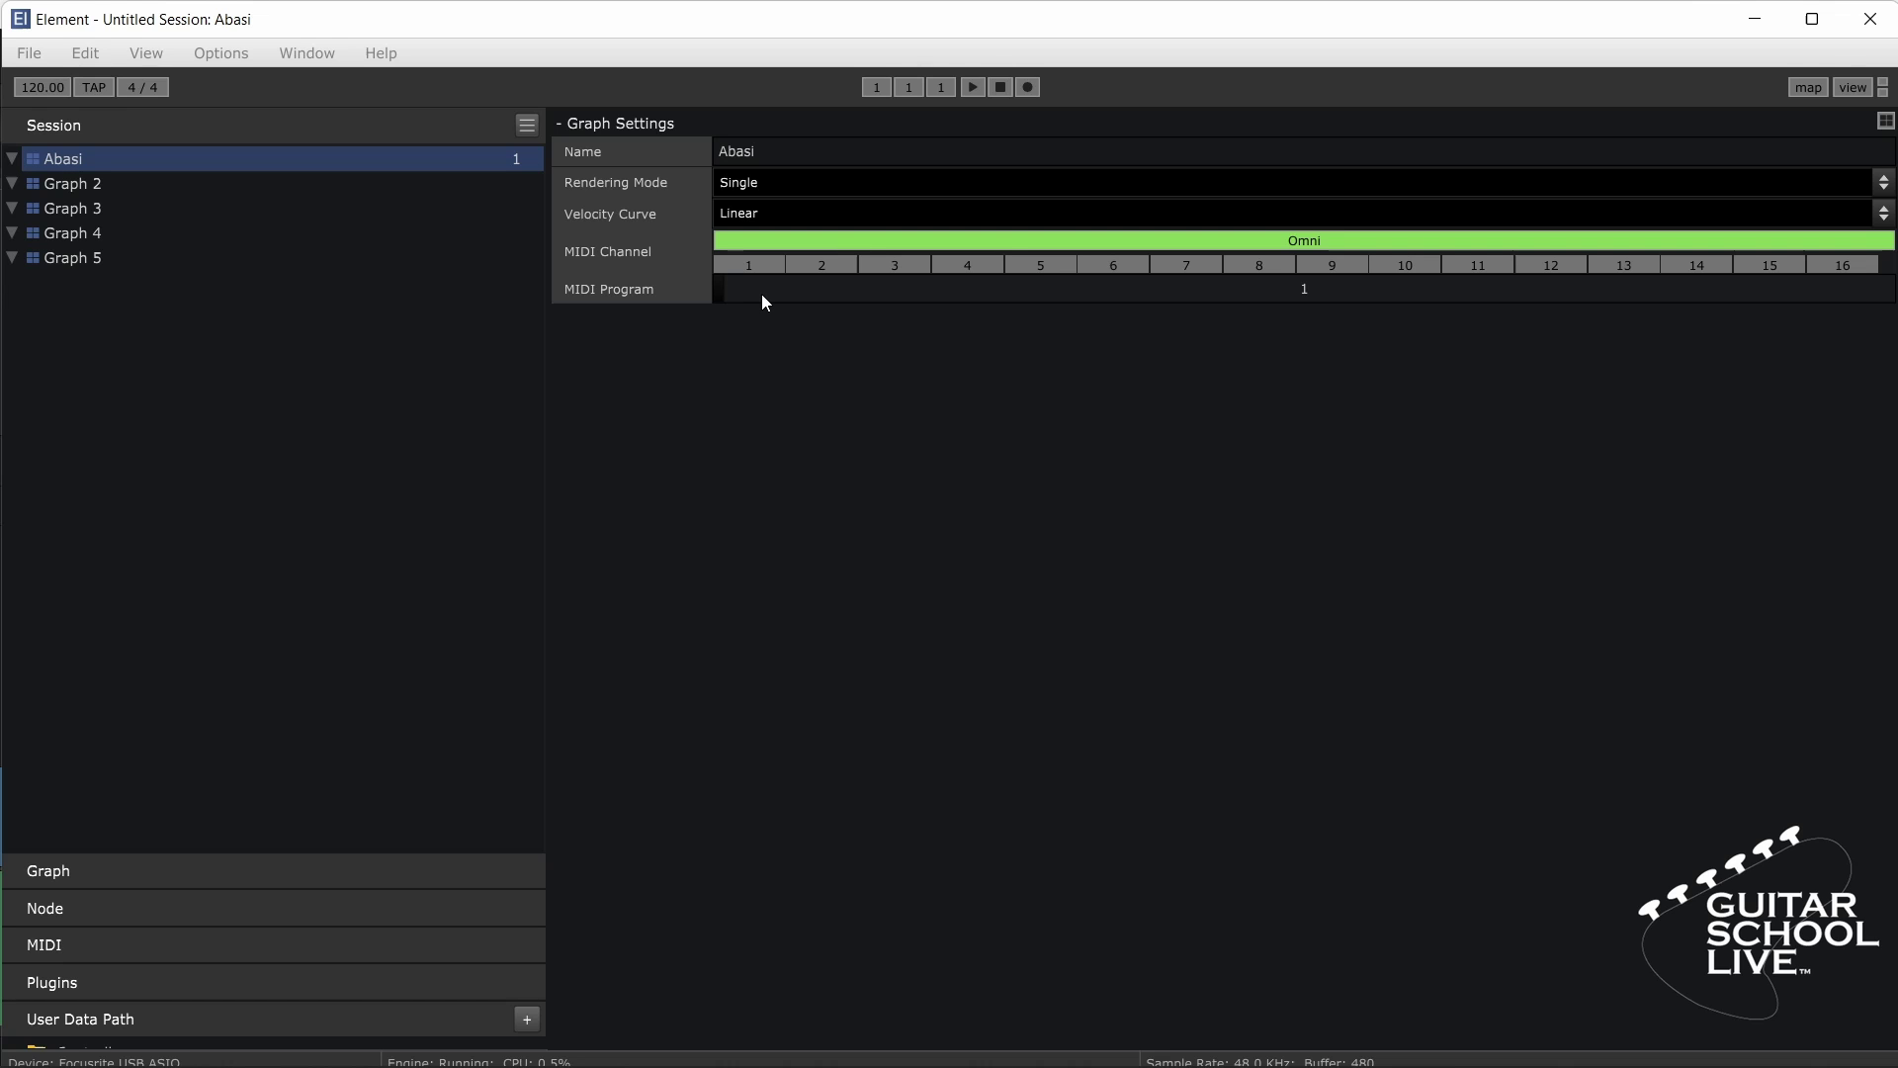
Step: Rename Graph 2 to Cory Wong and set its MIDI program to 11
{"action": "left_click", "coordinate": [205, 186]}
{"action": "right_click", "coordinate": [206, 186]}
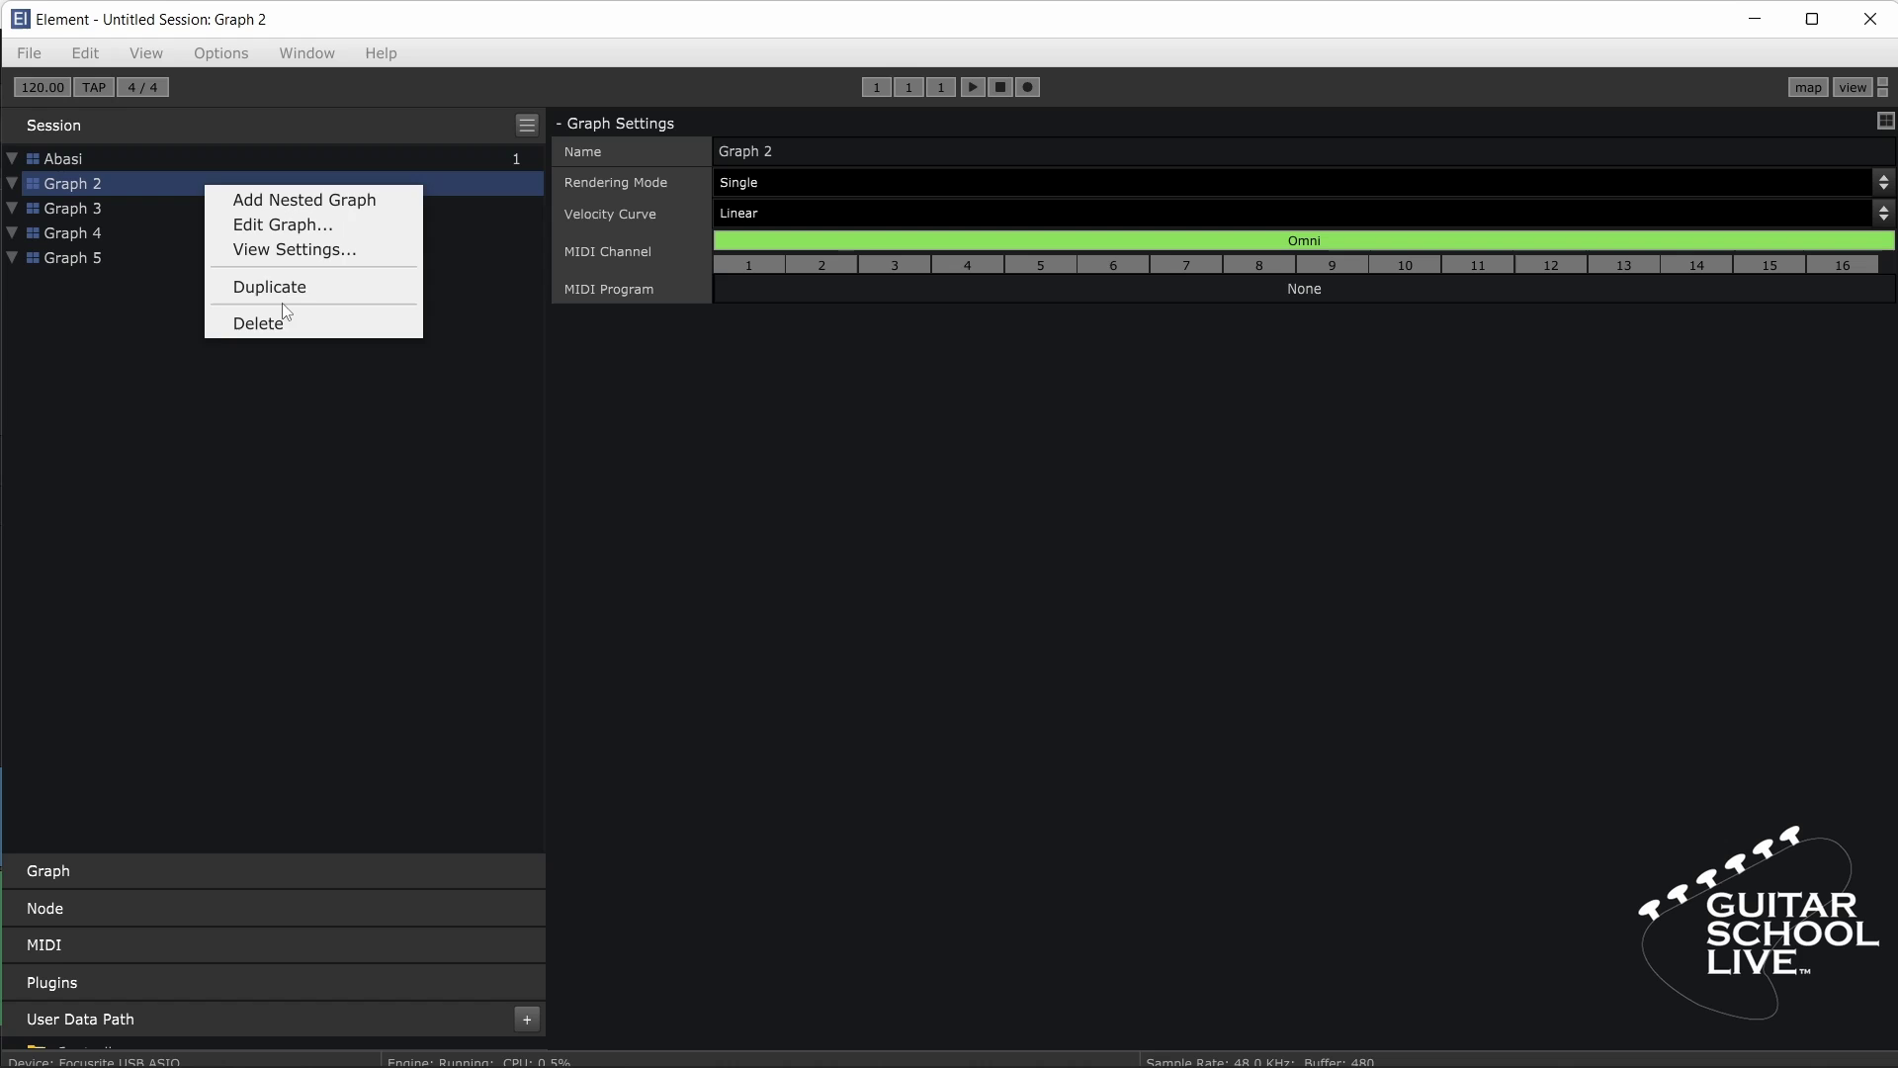
{"action": "left_click", "coordinate": [287, 249]}
{"action": "left_click", "coordinate": [757, 152]}
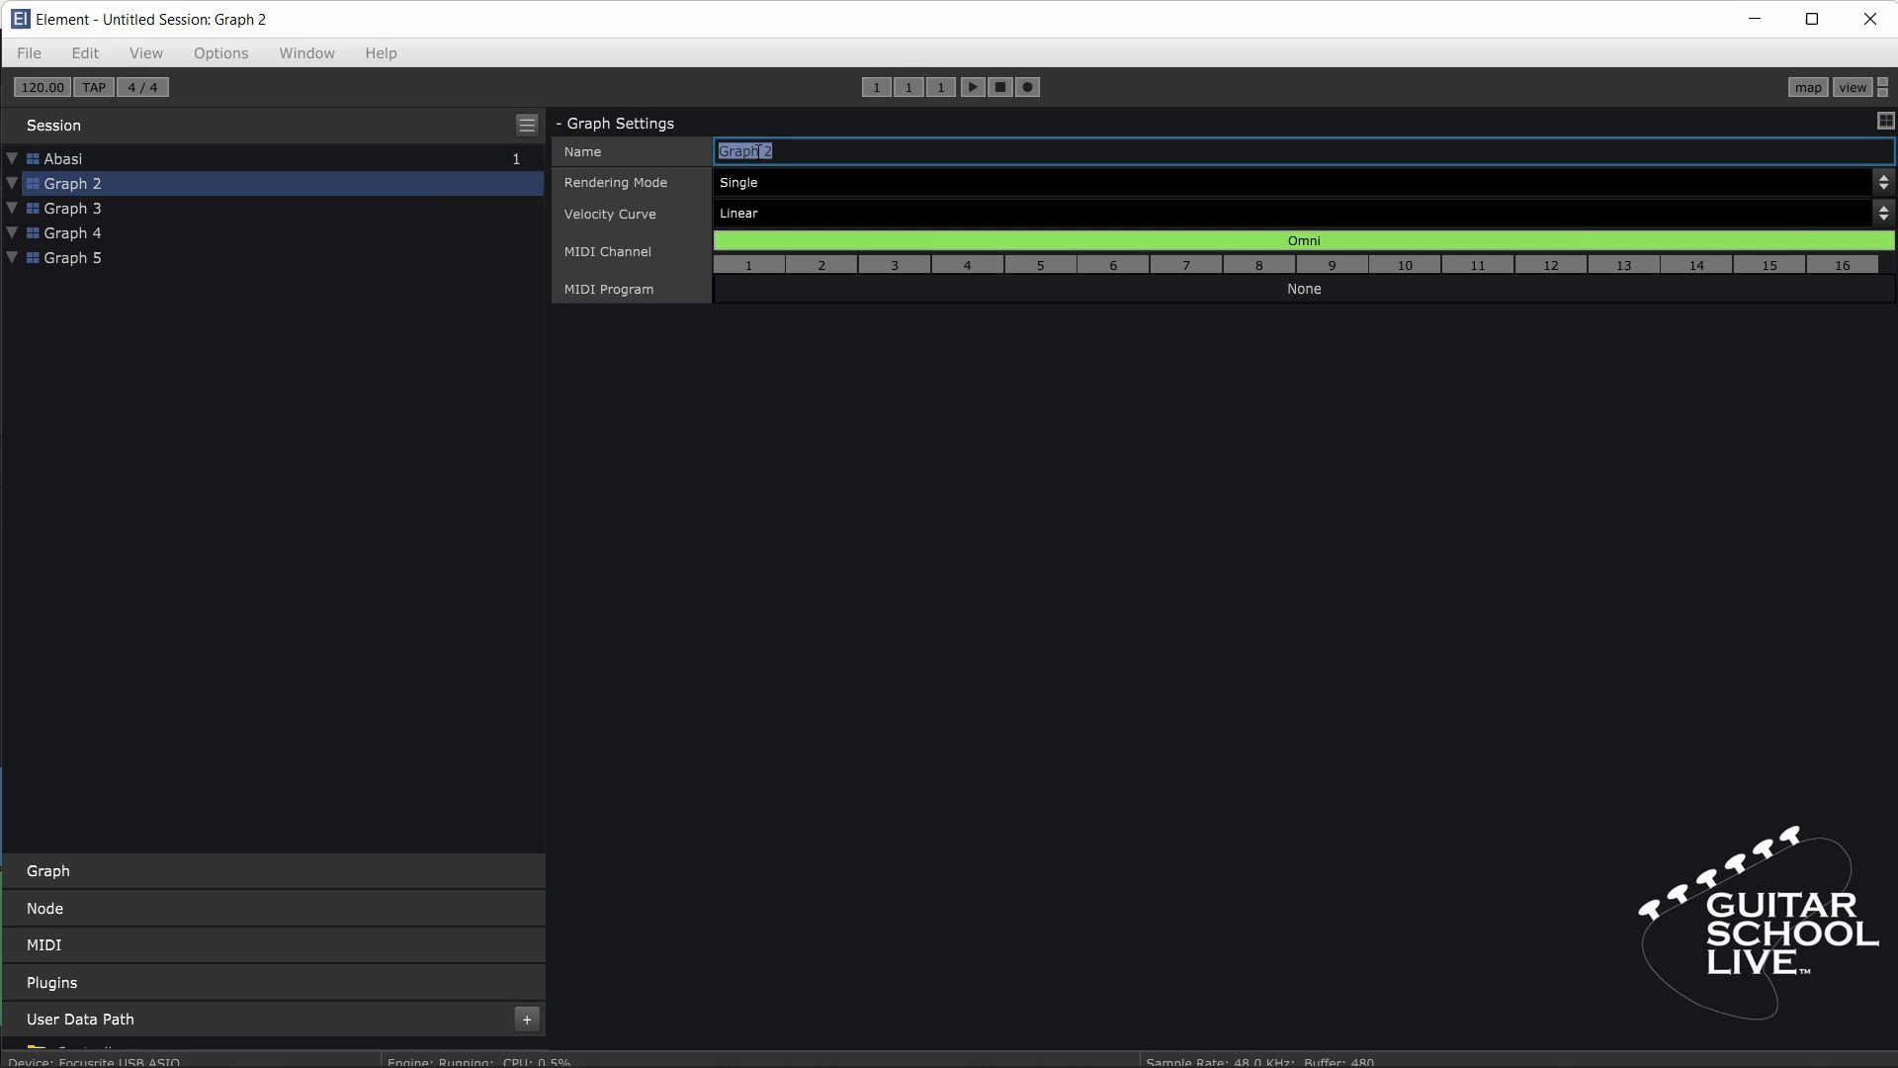
{"action": "type", "text": "Cory Wong"}
{"action": "left_click", "coordinate": [763, 290]}
{"action": "type", "text": "11"}
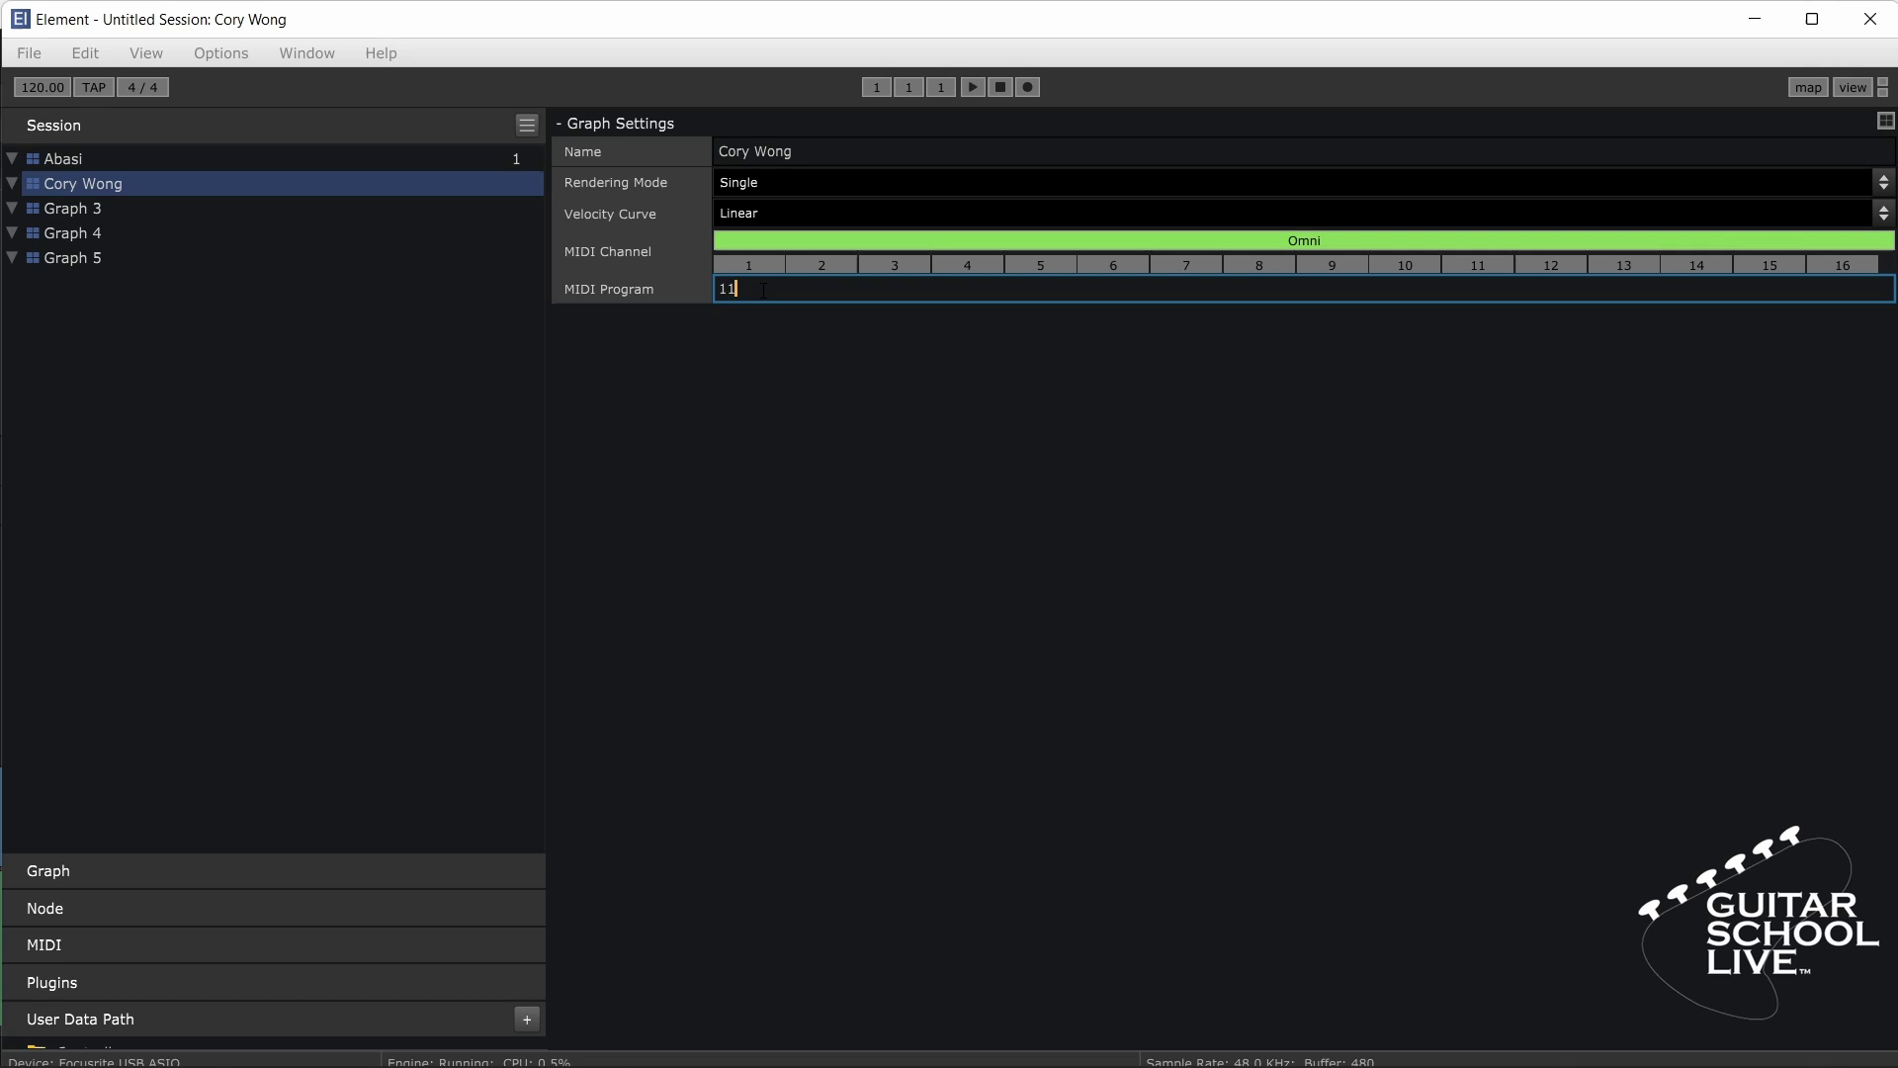
{"action": "key", "text": "Return"}
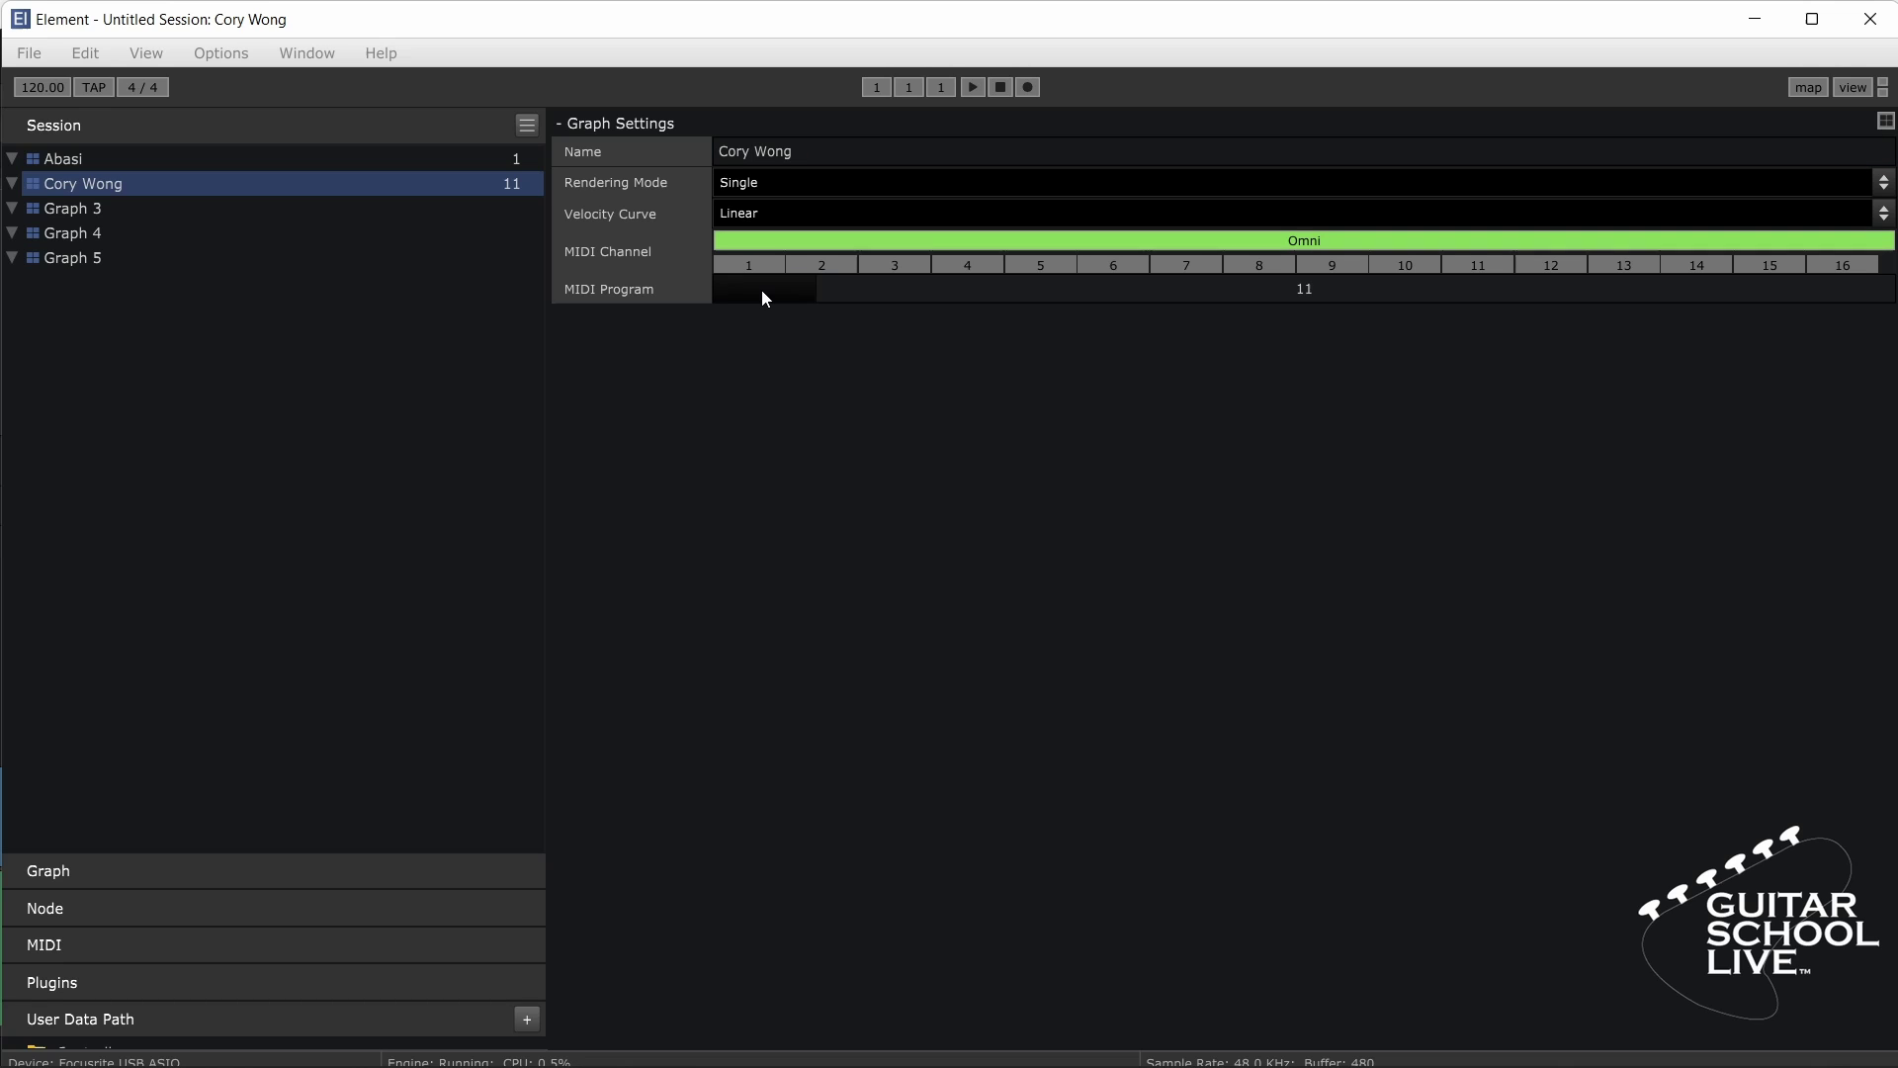
Step: Rename Graph 3 to Gojira and set its MIDI program to 21
{"action": "left_click", "coordinate": [251, 209]}
{"action": "right_click", "coordinate": [248, 212]}
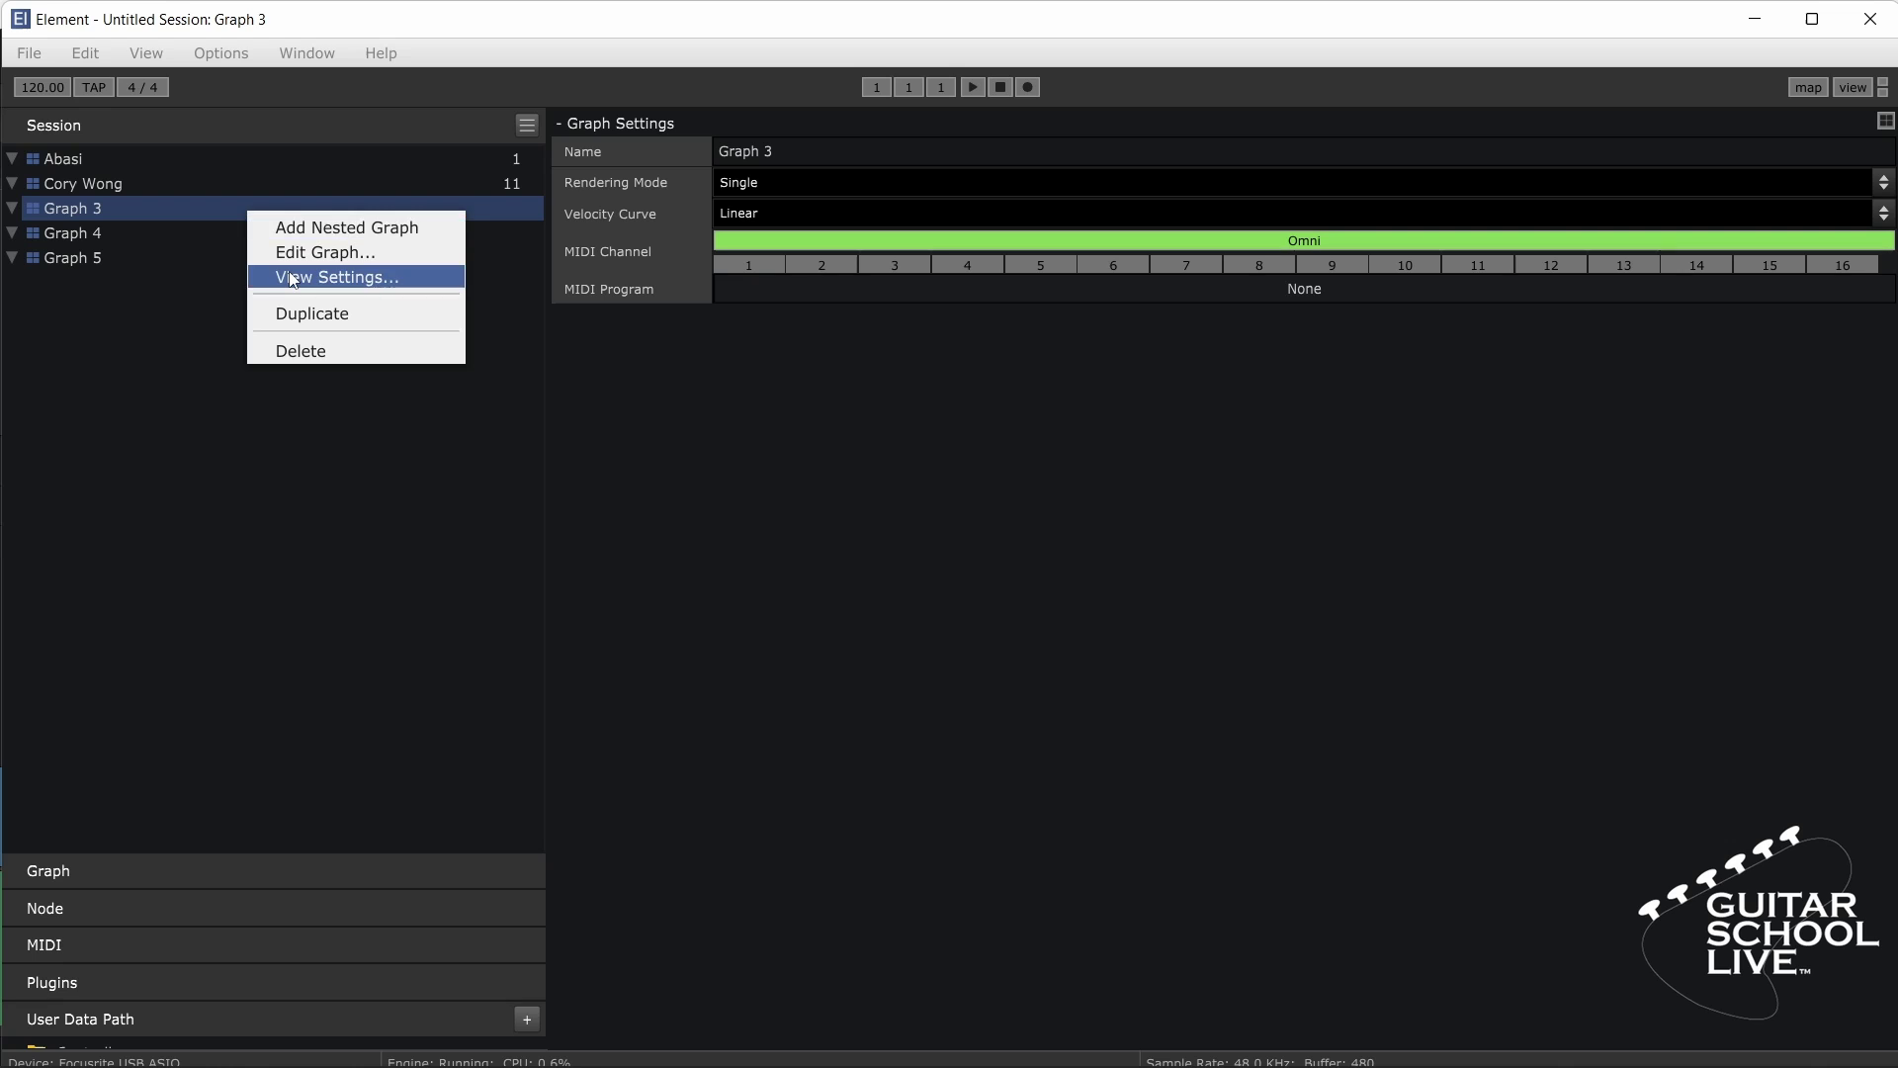
{"action": "left_click", "coordinate": [336, 276]}
{"action": "double_click", "coordinate": [745, 151]}
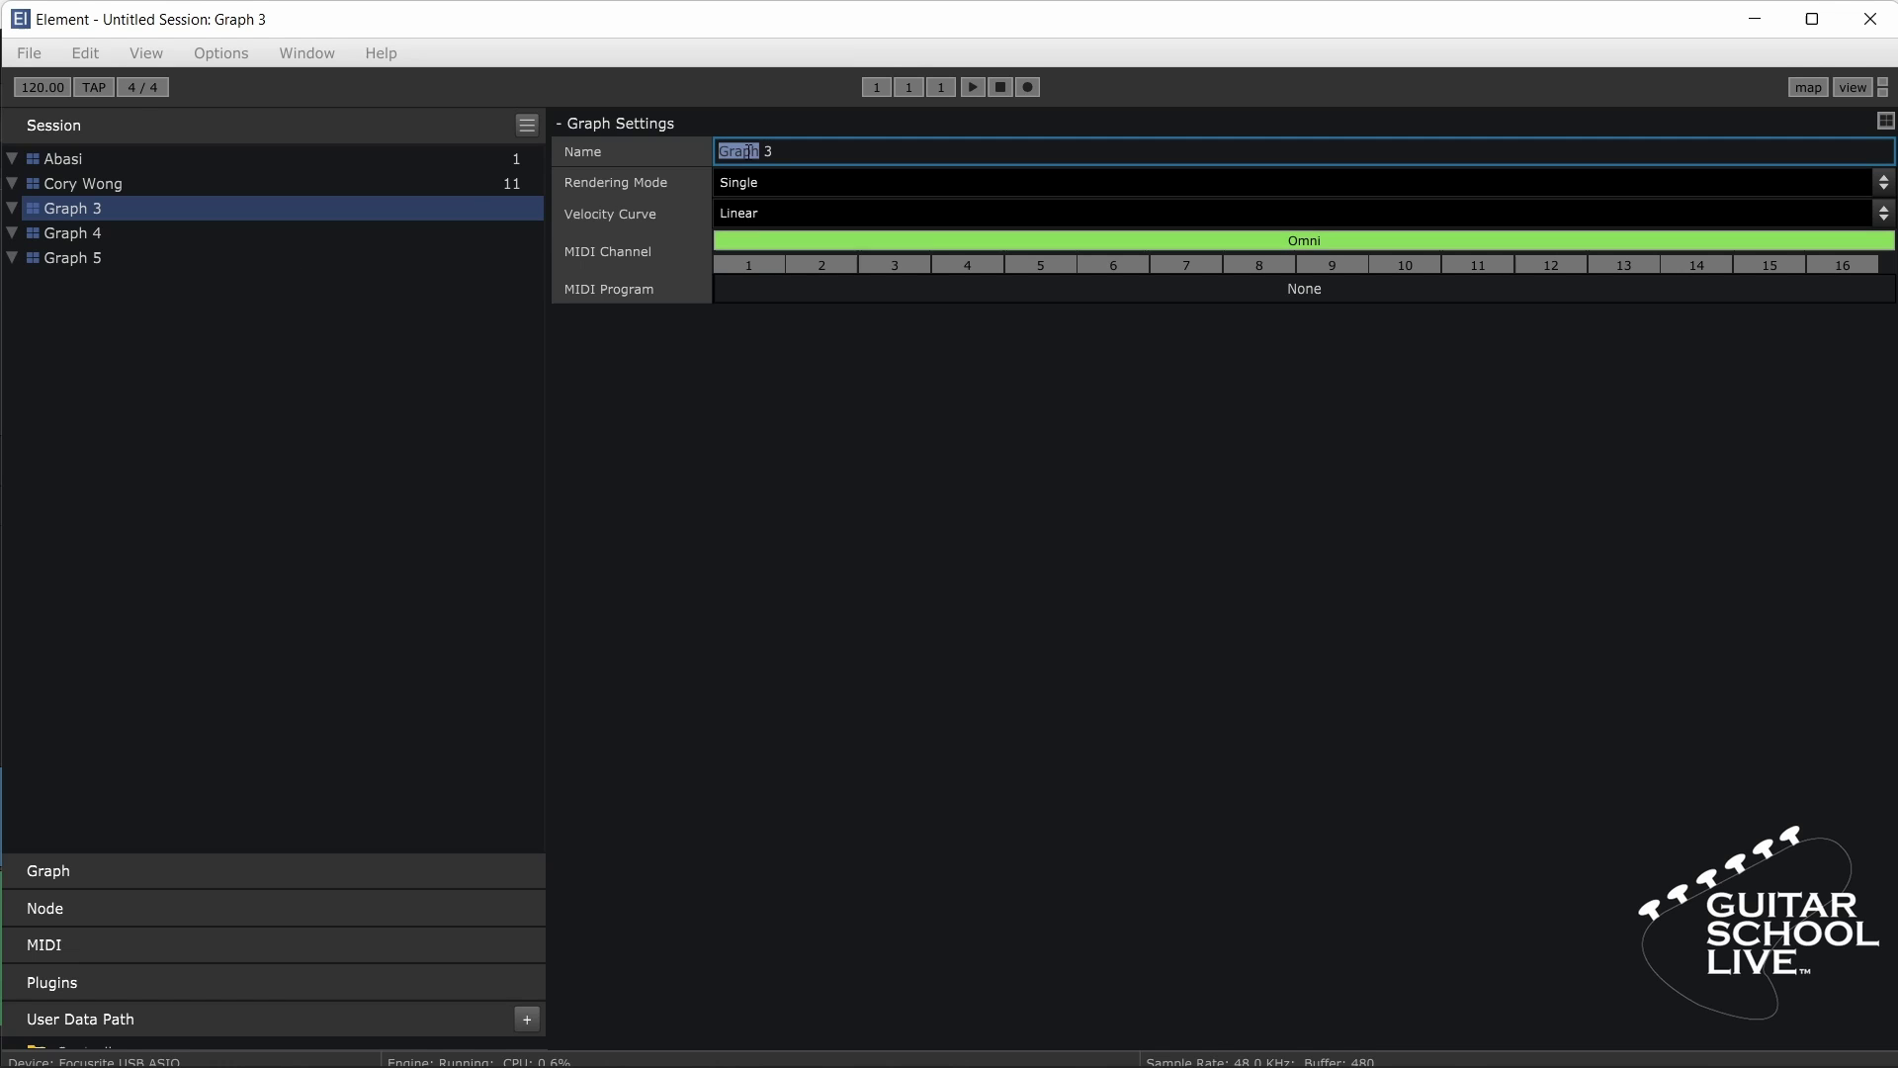
{"action": "left_click_drag", "start_coordinate": [774, 151], "coordinate": [695, 154]}
{"action": "type", "text": "Gojira"}
{"action": "double_click", "coordinate": [752, 289]}
{"action": "key", "text": "BackSpace"}
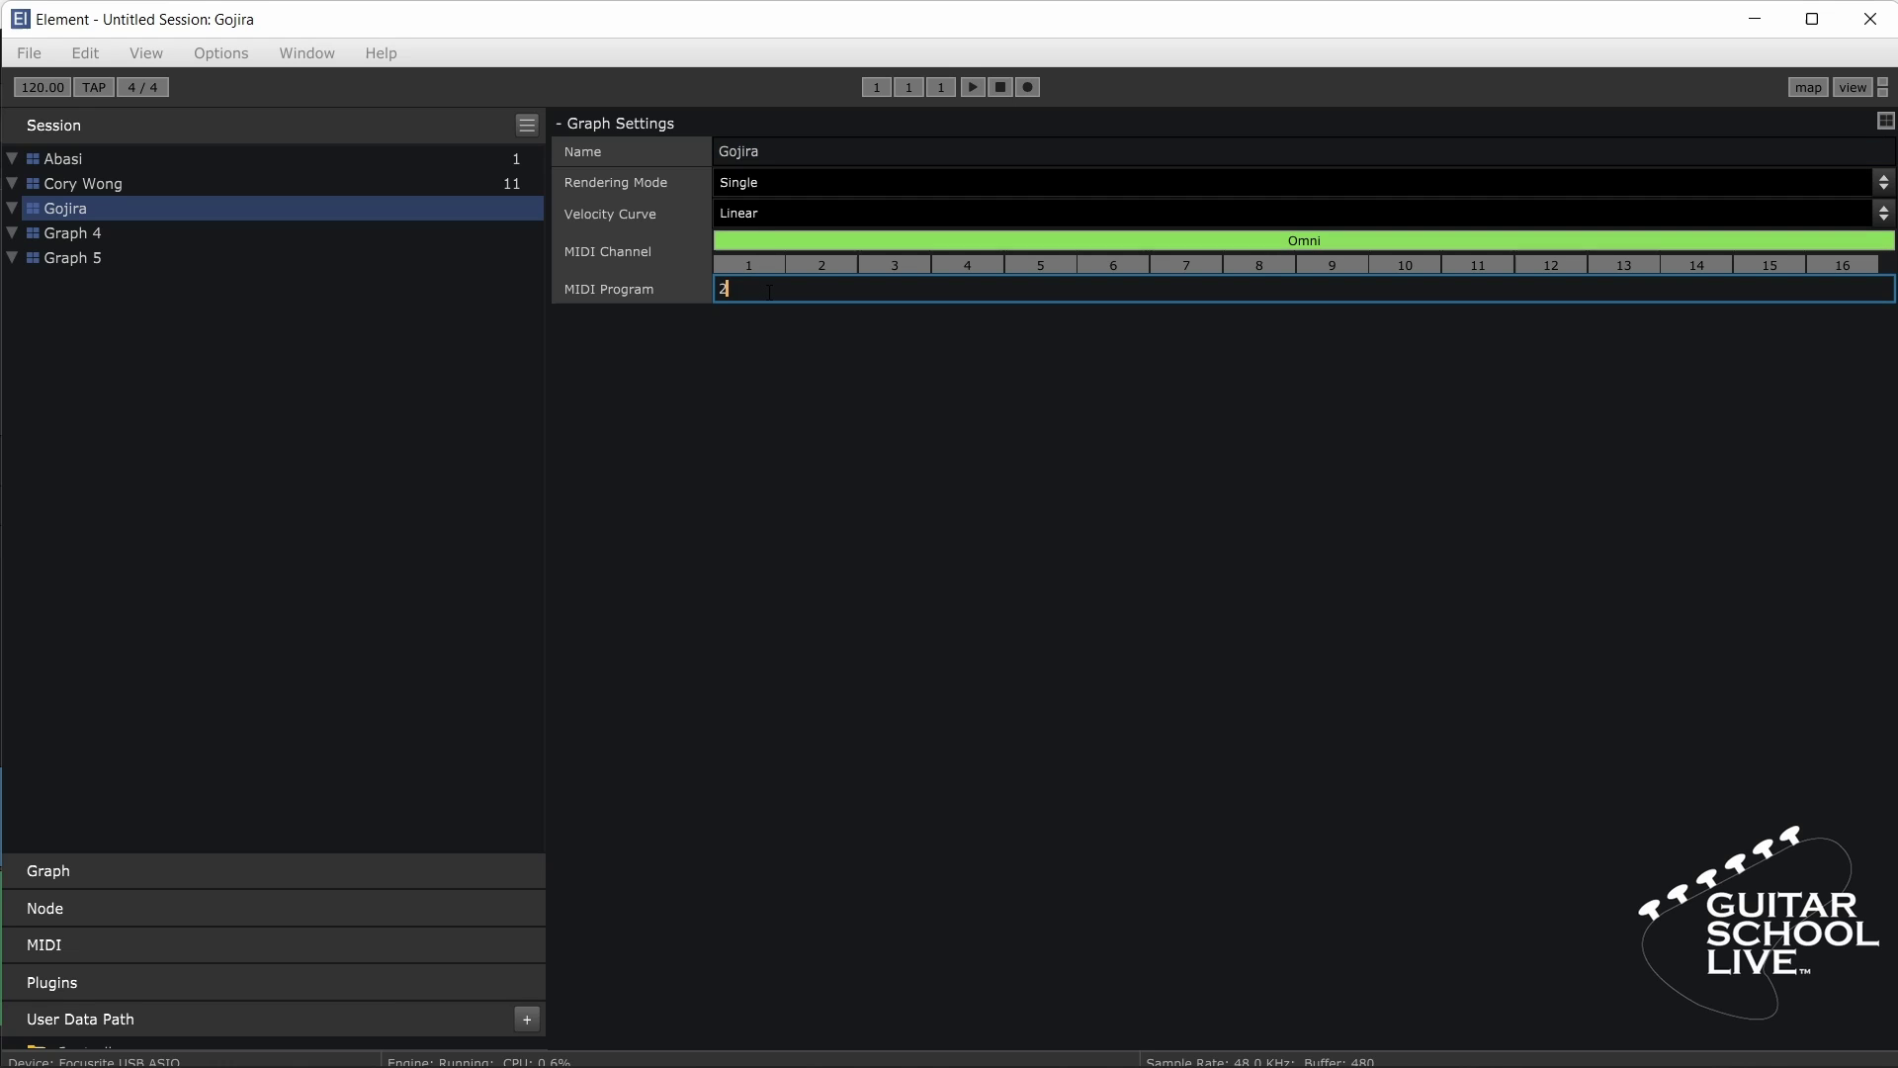
{"action": "type", "text": "21"}
{"action": "key", "text": "Return"}
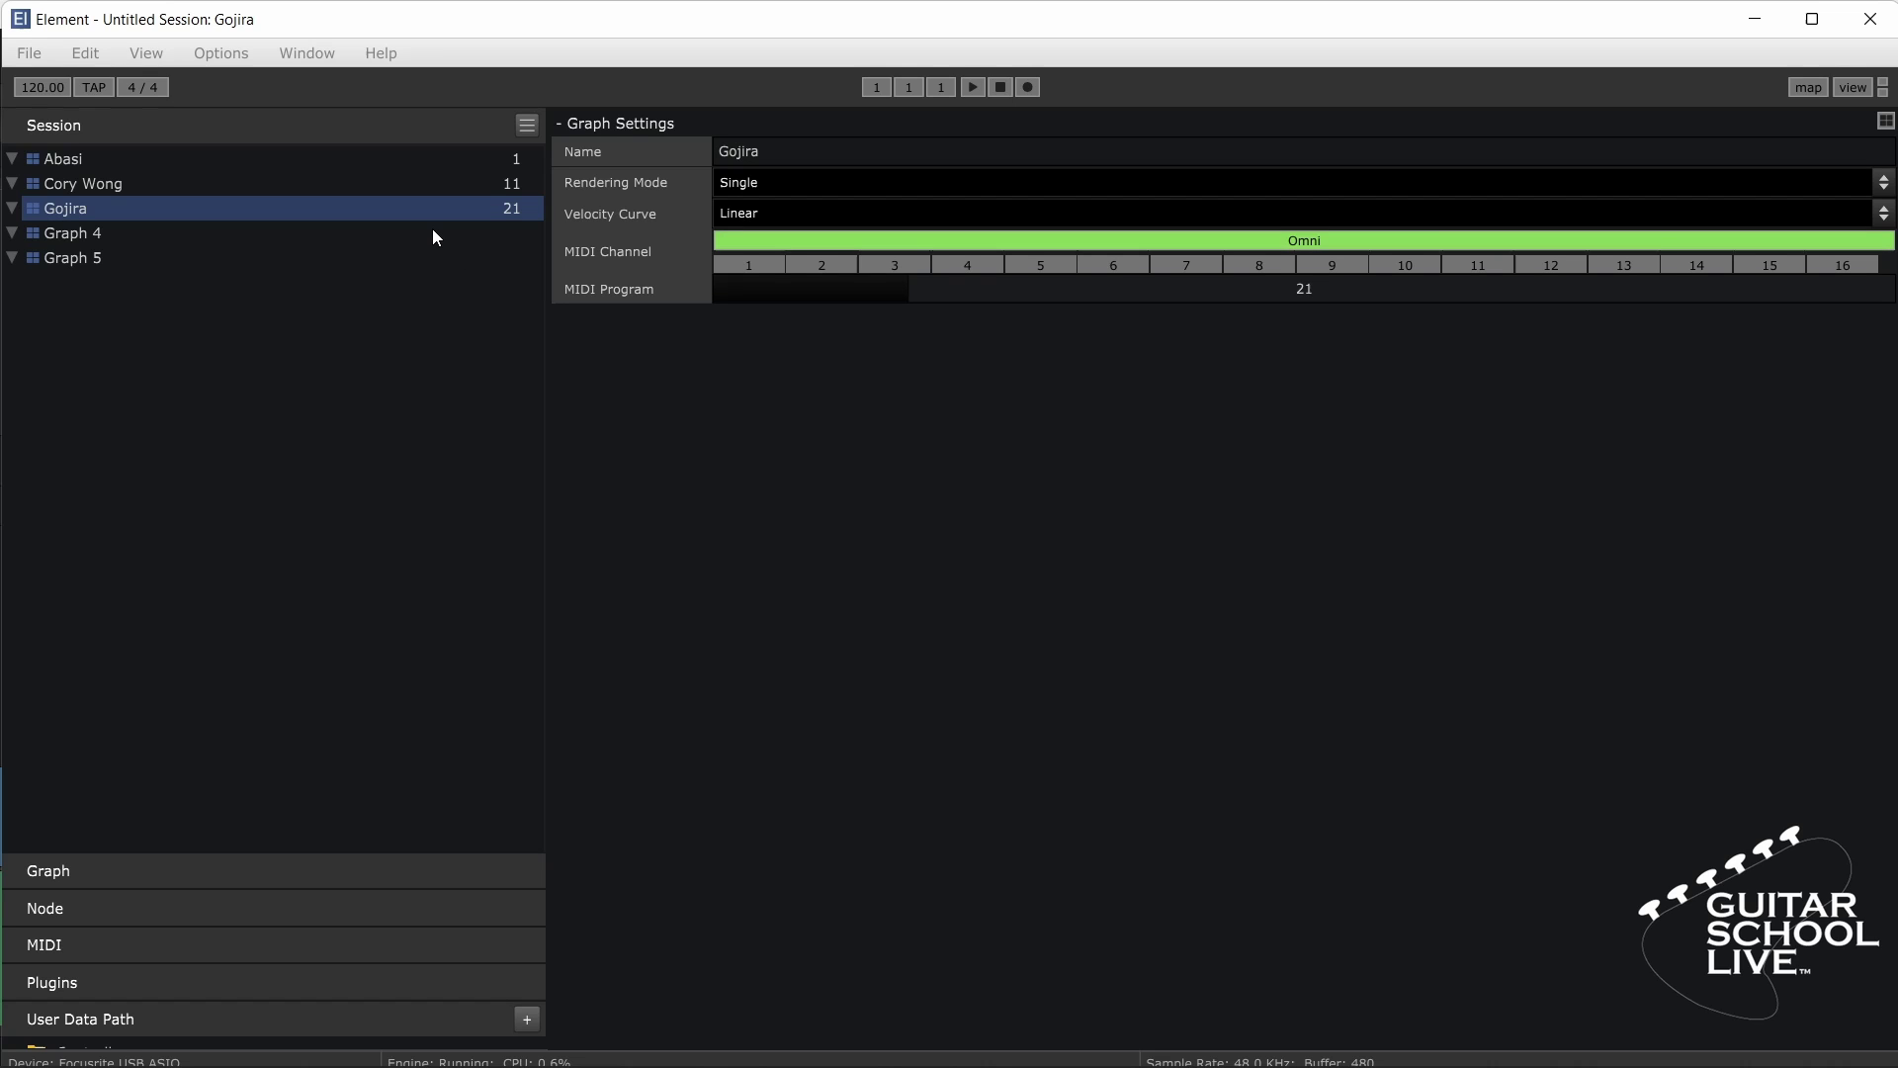
Step: Rename Graph 4 to Nolly and set its MIDI program to 31
{"action": "left_click", "coordinate": [433, 237]}
{"action": "left_click", "coordinate": [761, 150]}
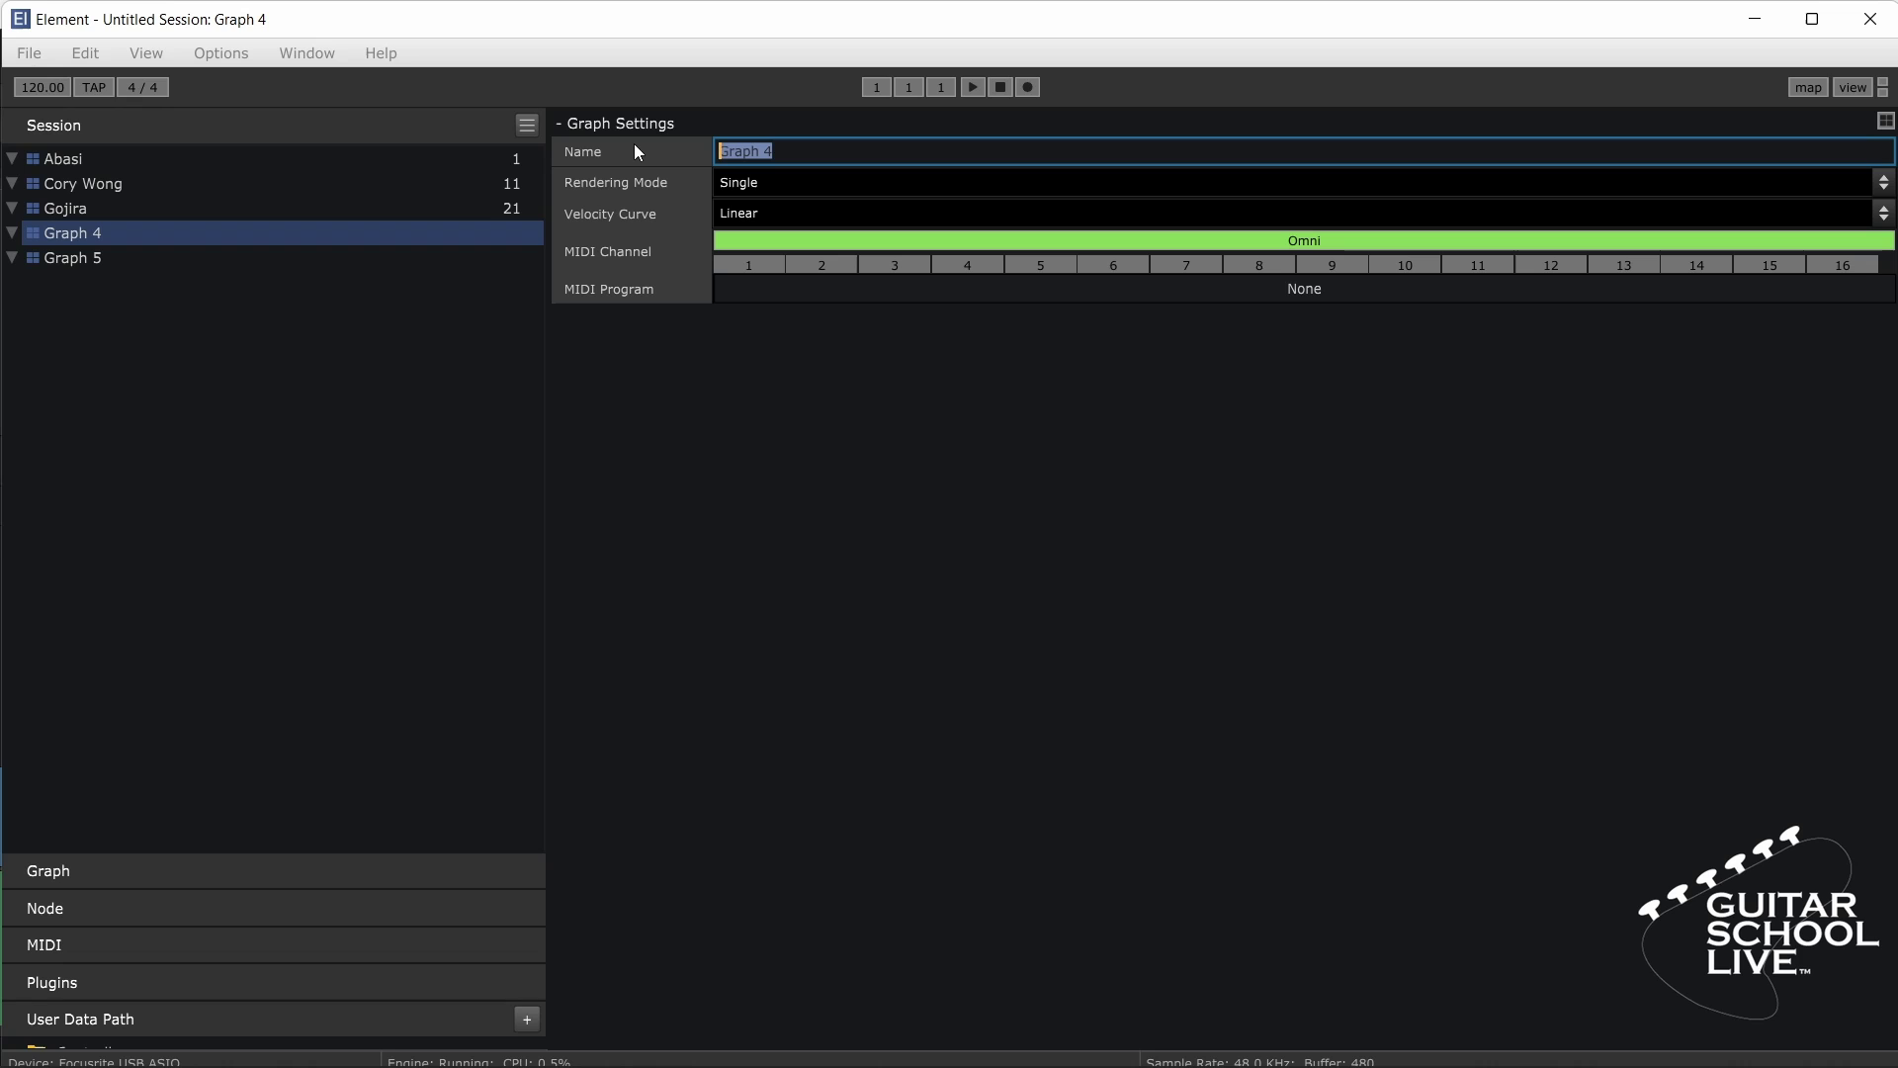
{"action": "type", "text": "Nolly"}
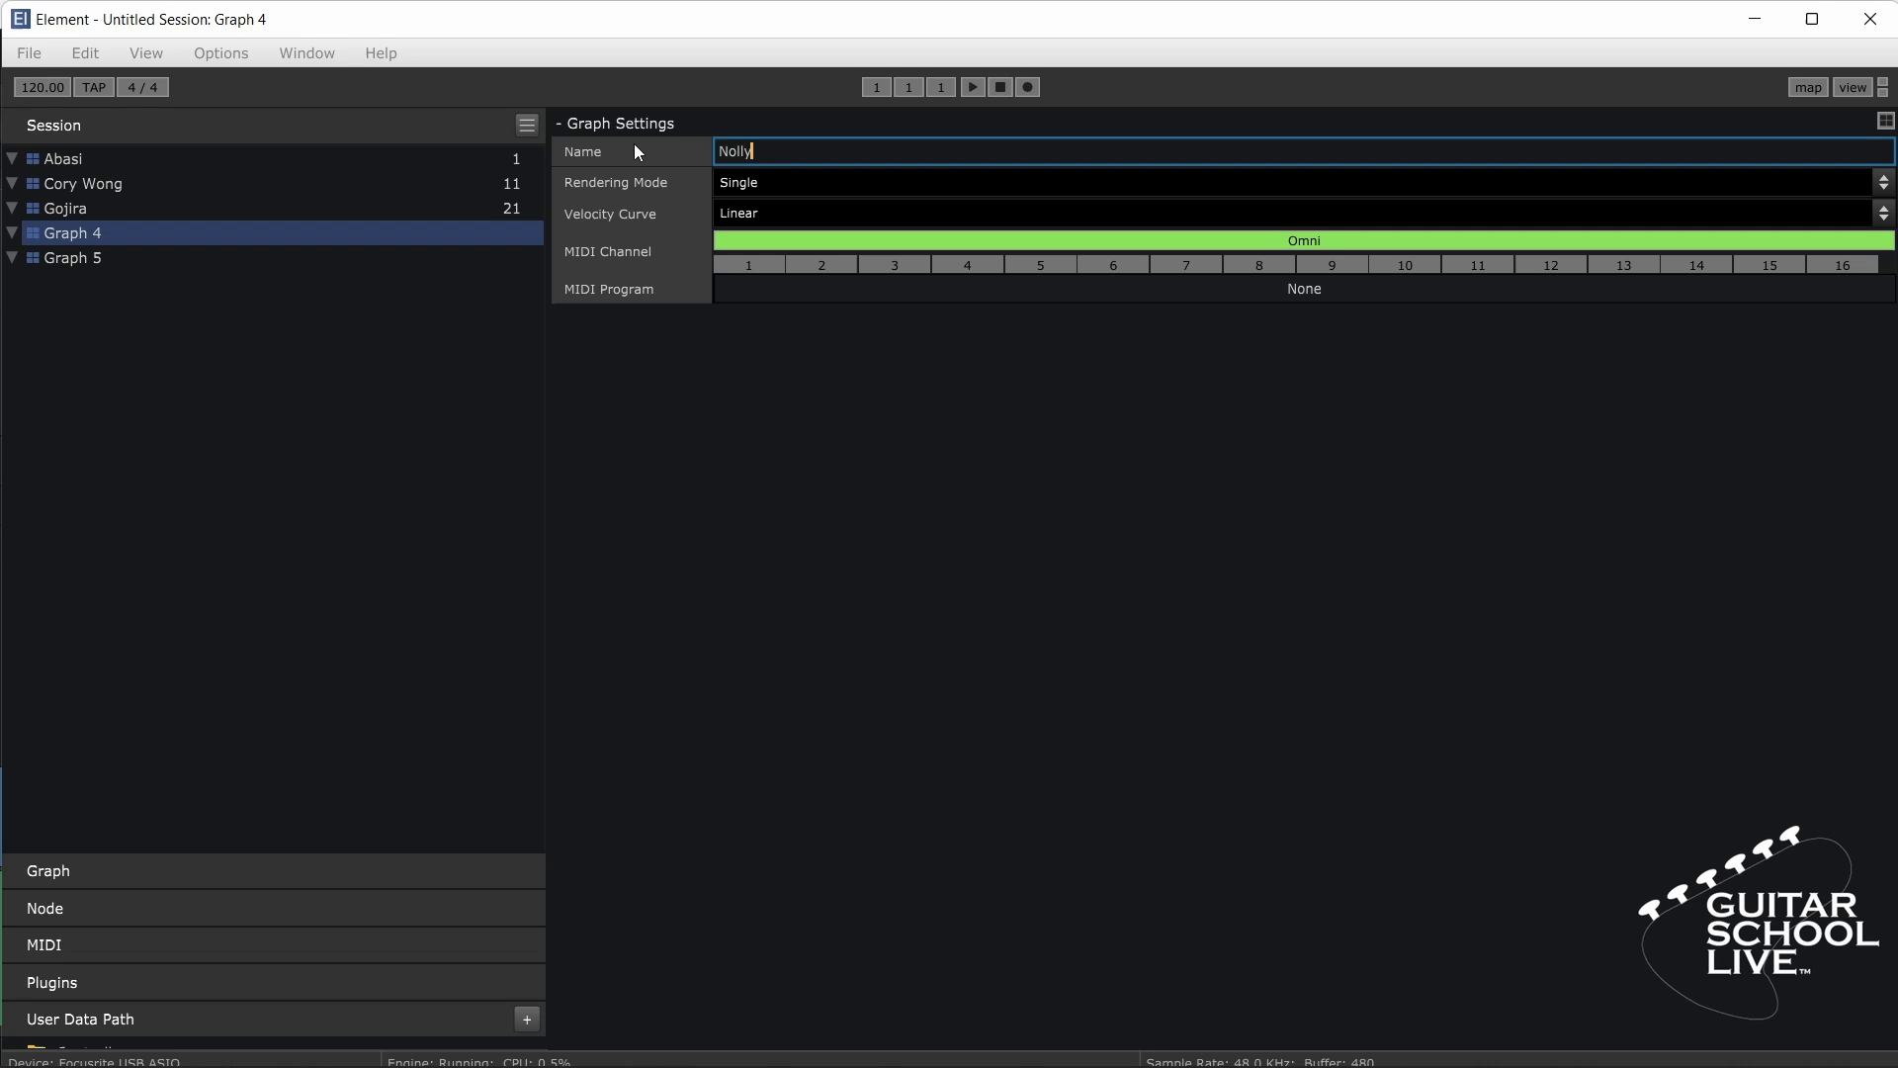
{"action": "left_click", "coordinate": [744, 288]}
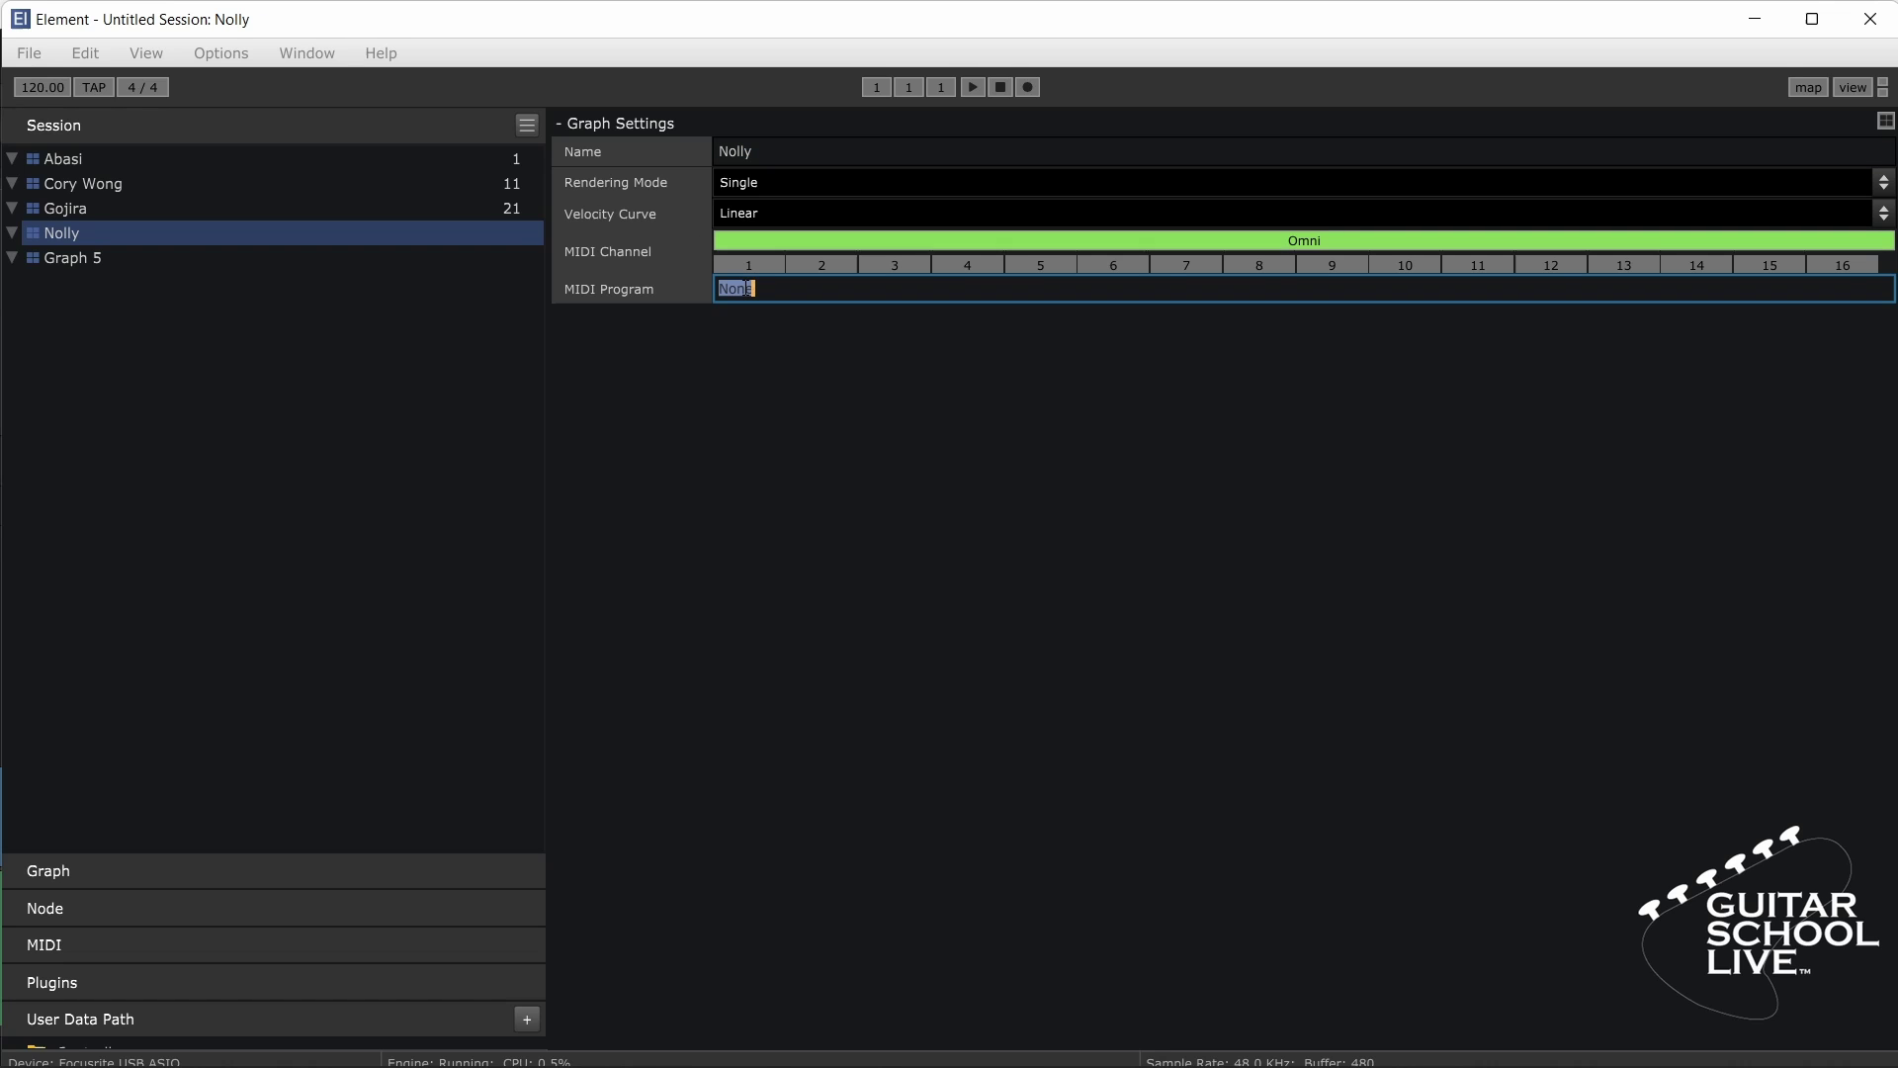
{"action": "type", "text": "31"}
{"action": "key", "text": "Return"}
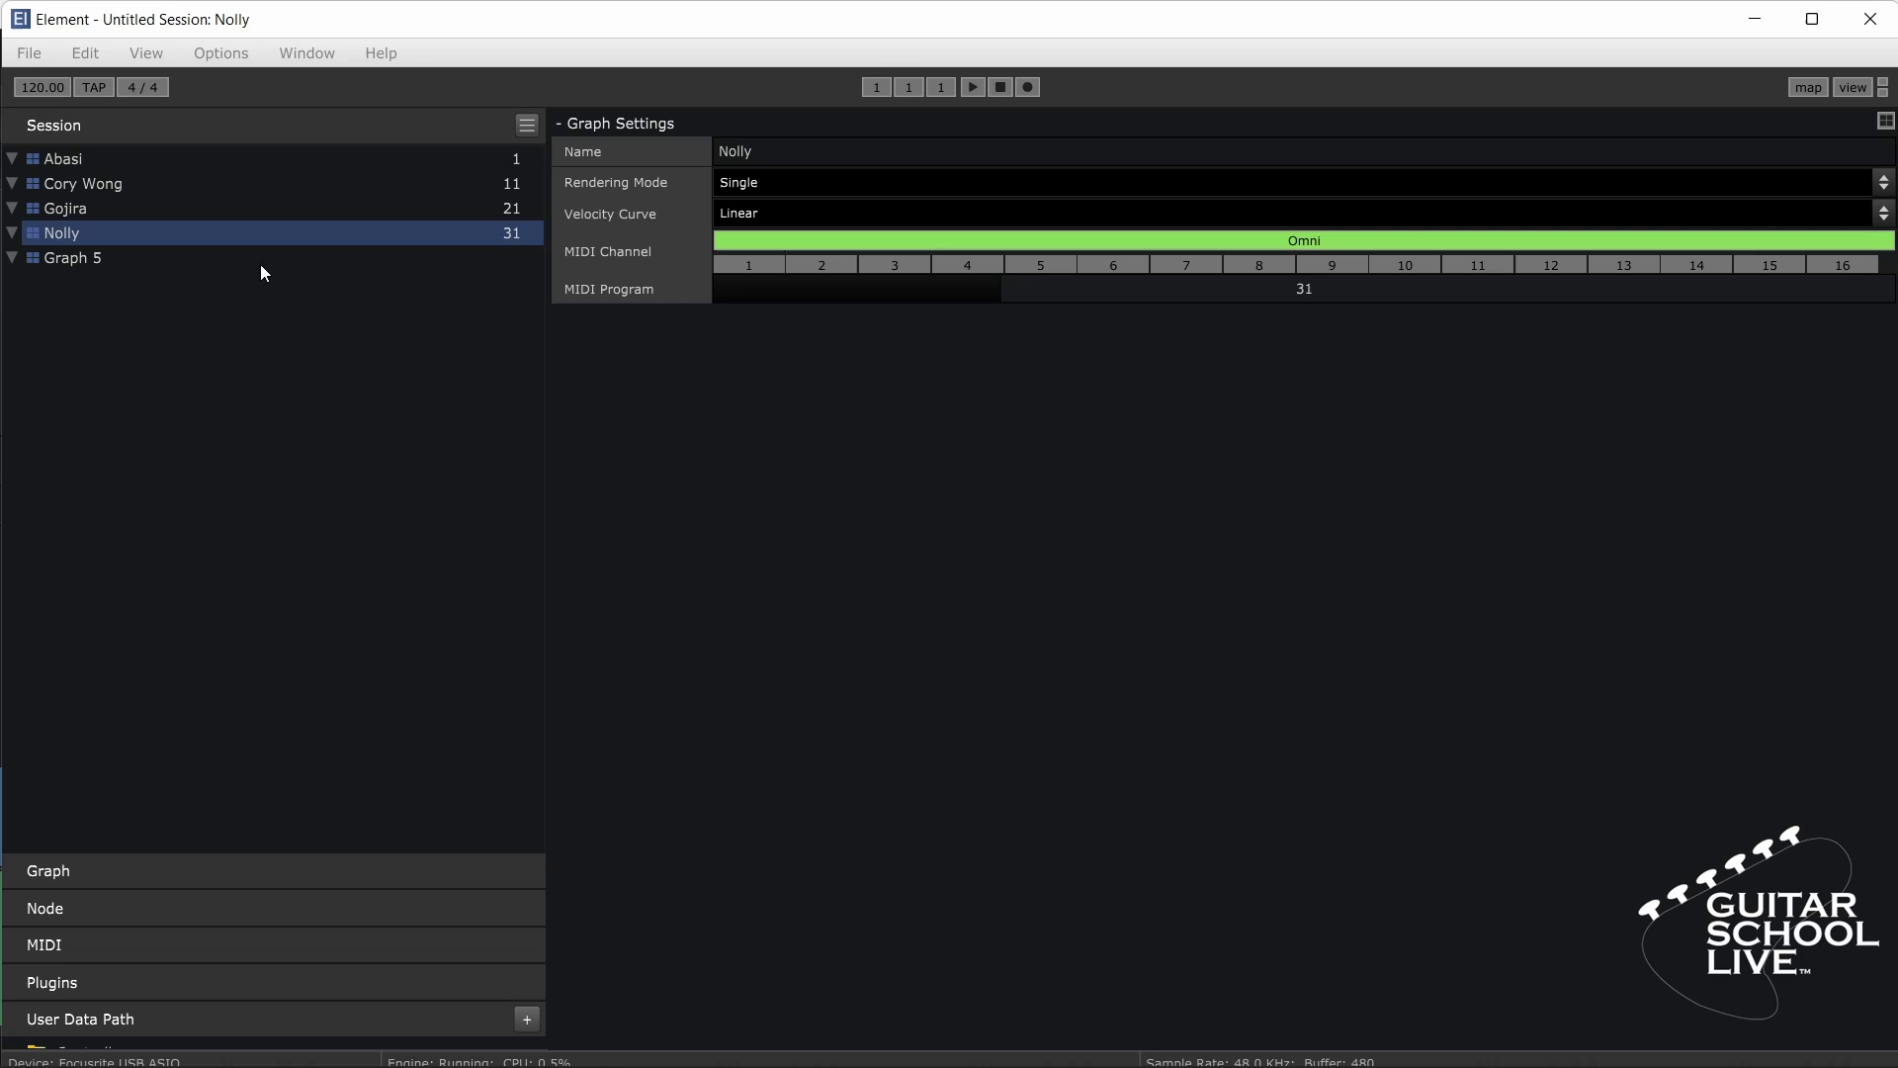
Step: Rename Graph 5 to Plini and set its MIDI program to 41
{"action": "left_click", "coordinate": [261, 269]}
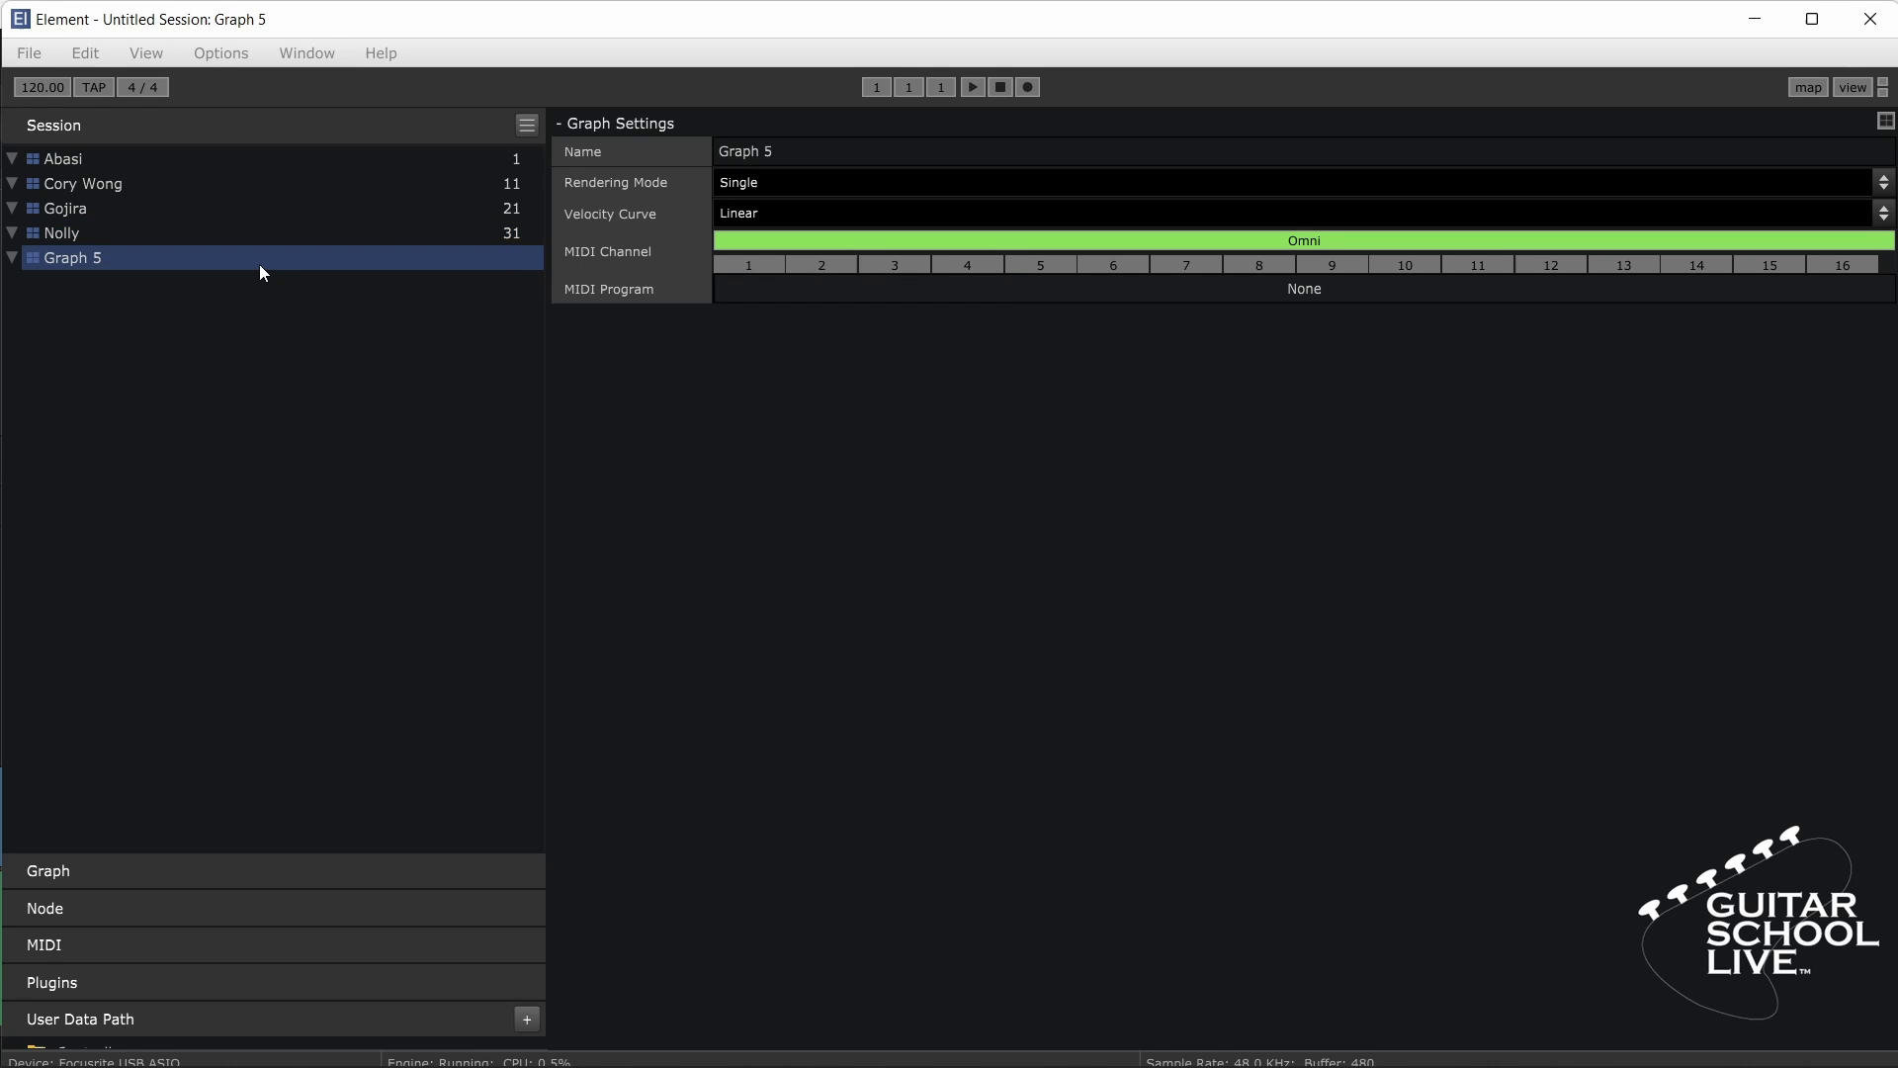
{"action": "left_click", "coordinate": [779, 148]}
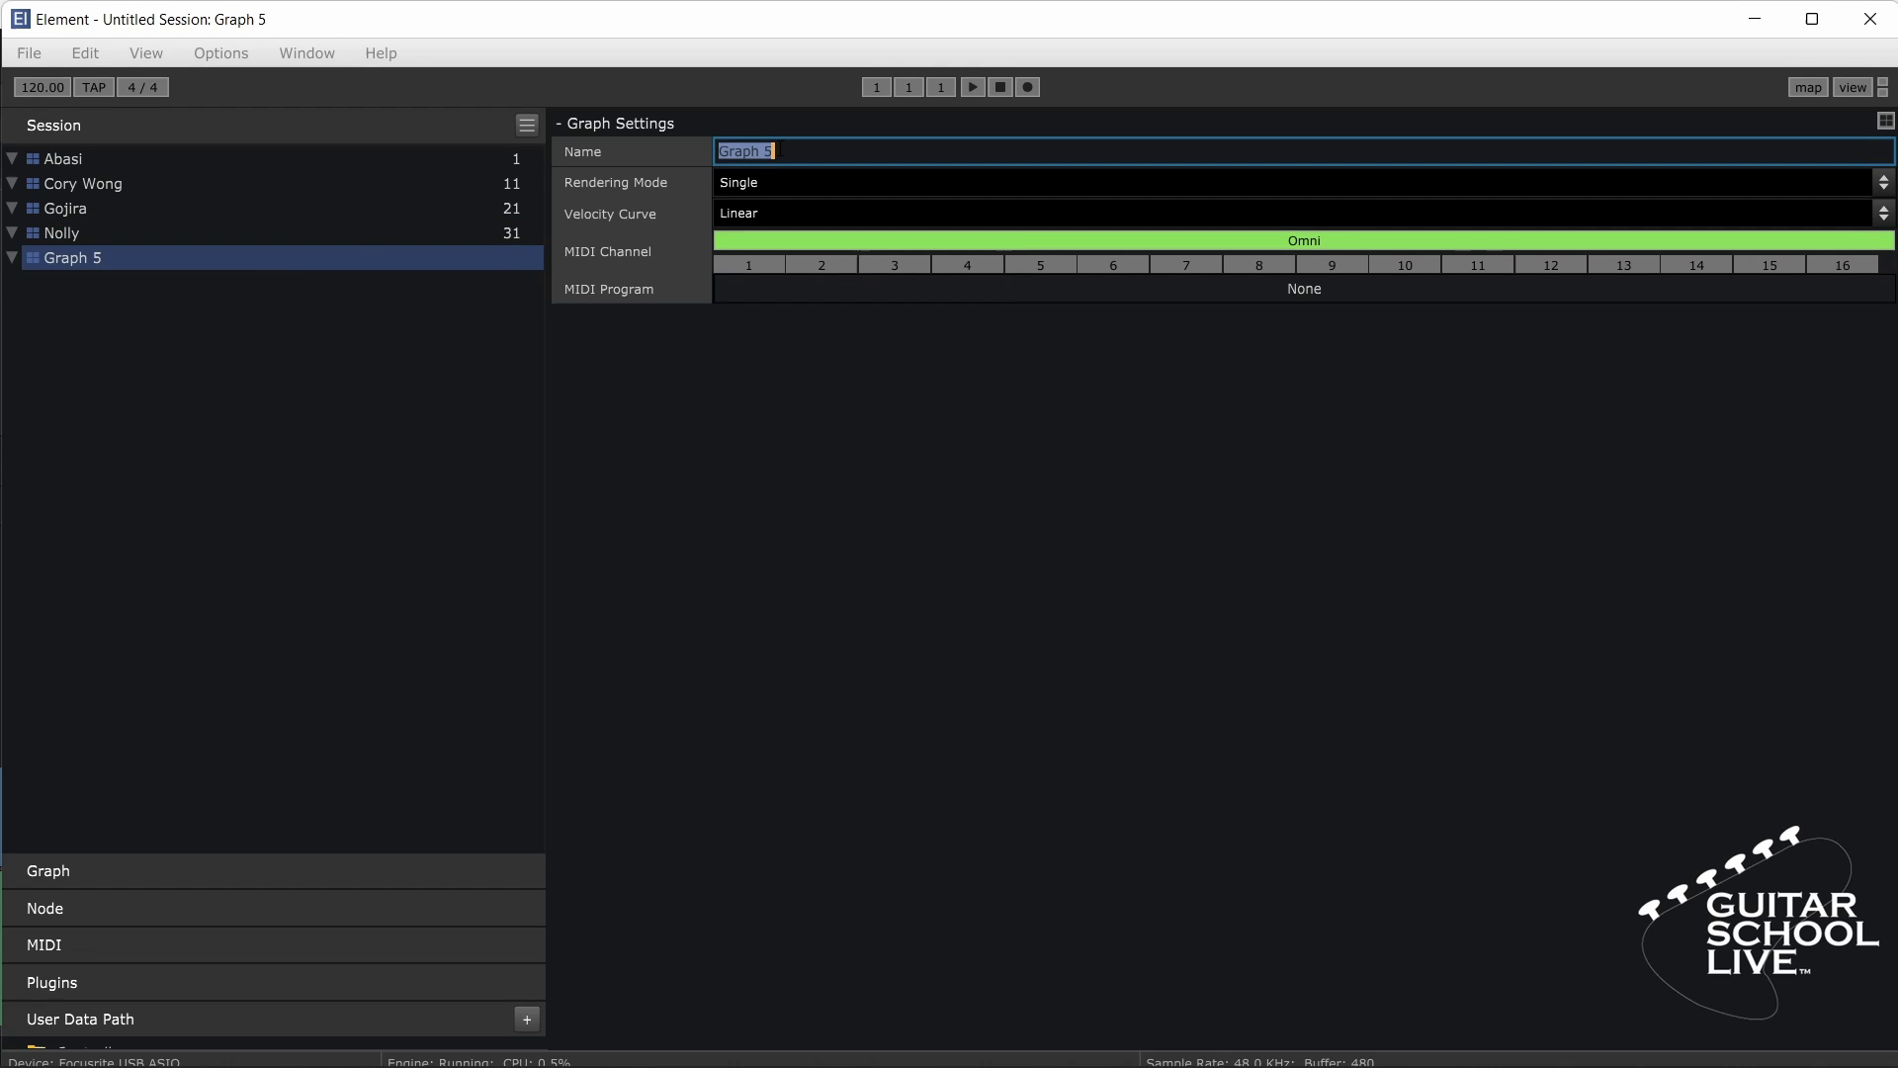
{"action": "type", "text": "Plini"}
{"action": "left_click", "coordinate": [785, 289]}
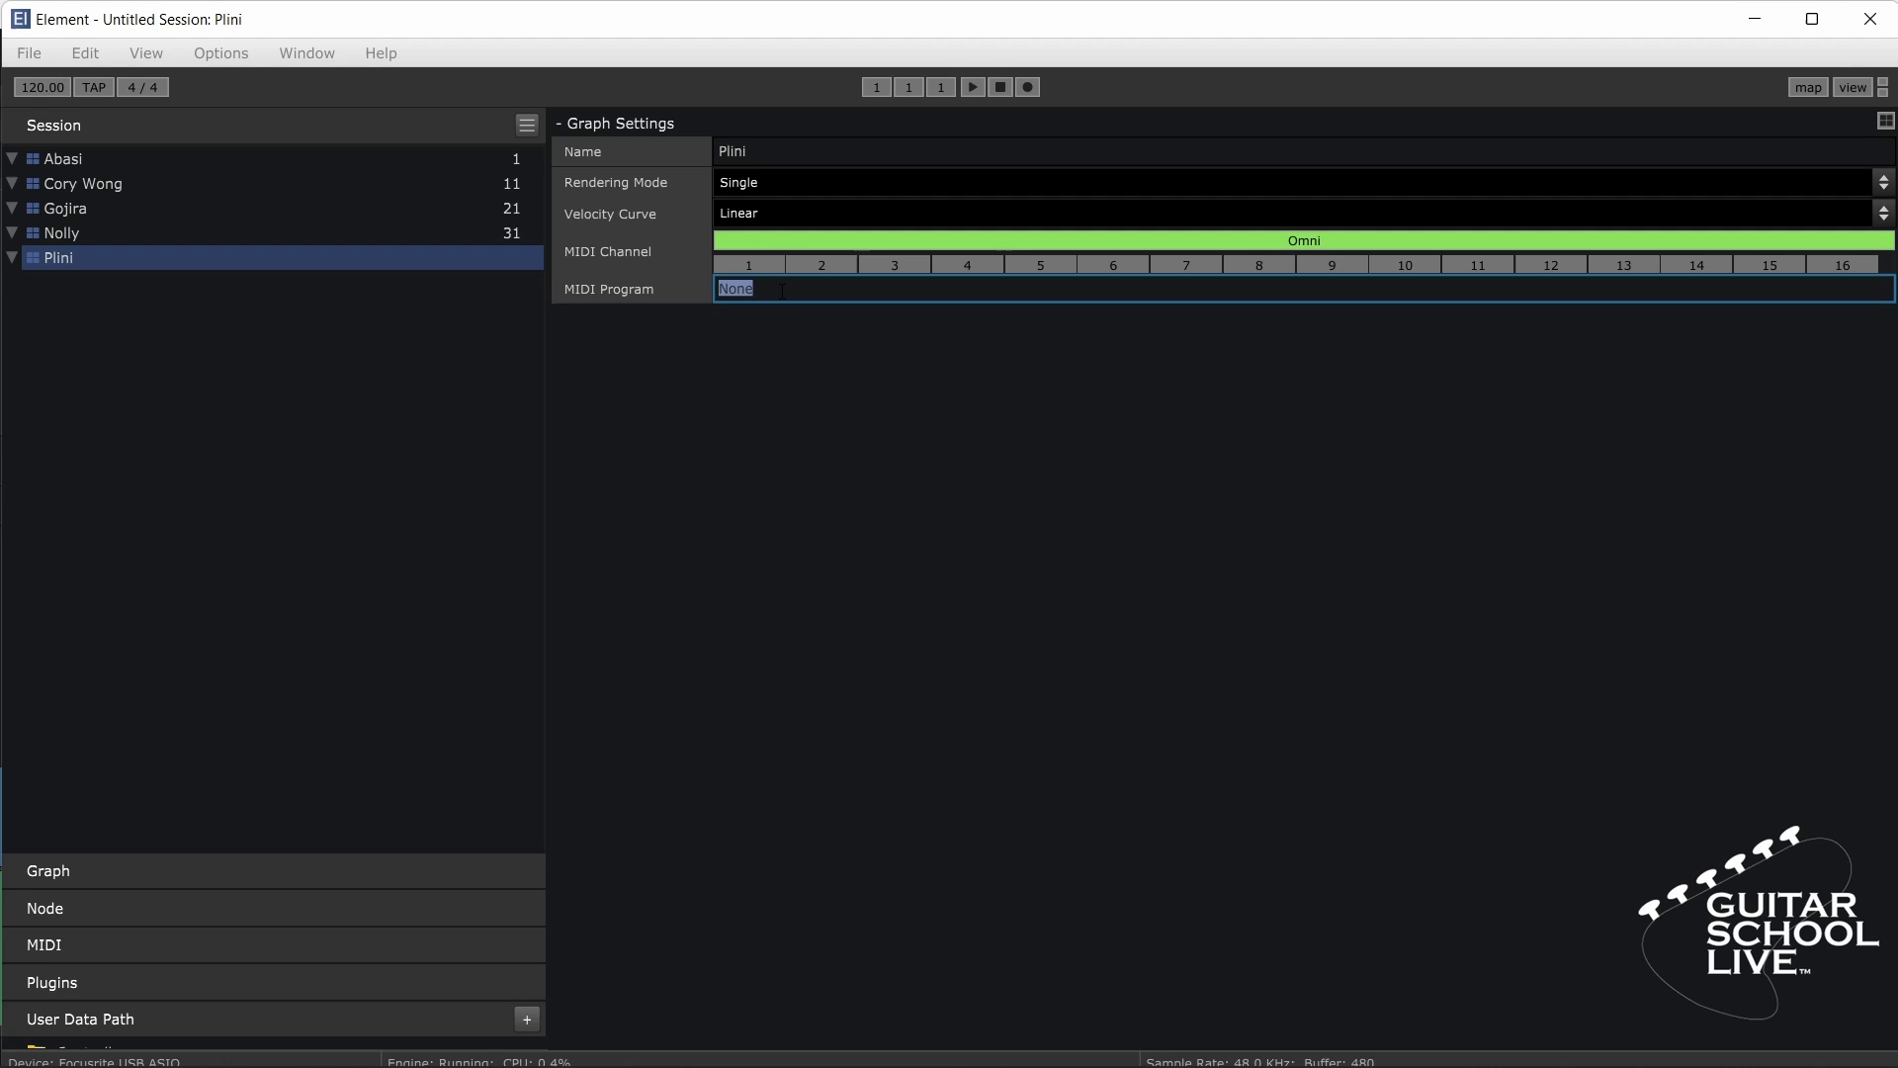
{"action": "type", "text": "41"}
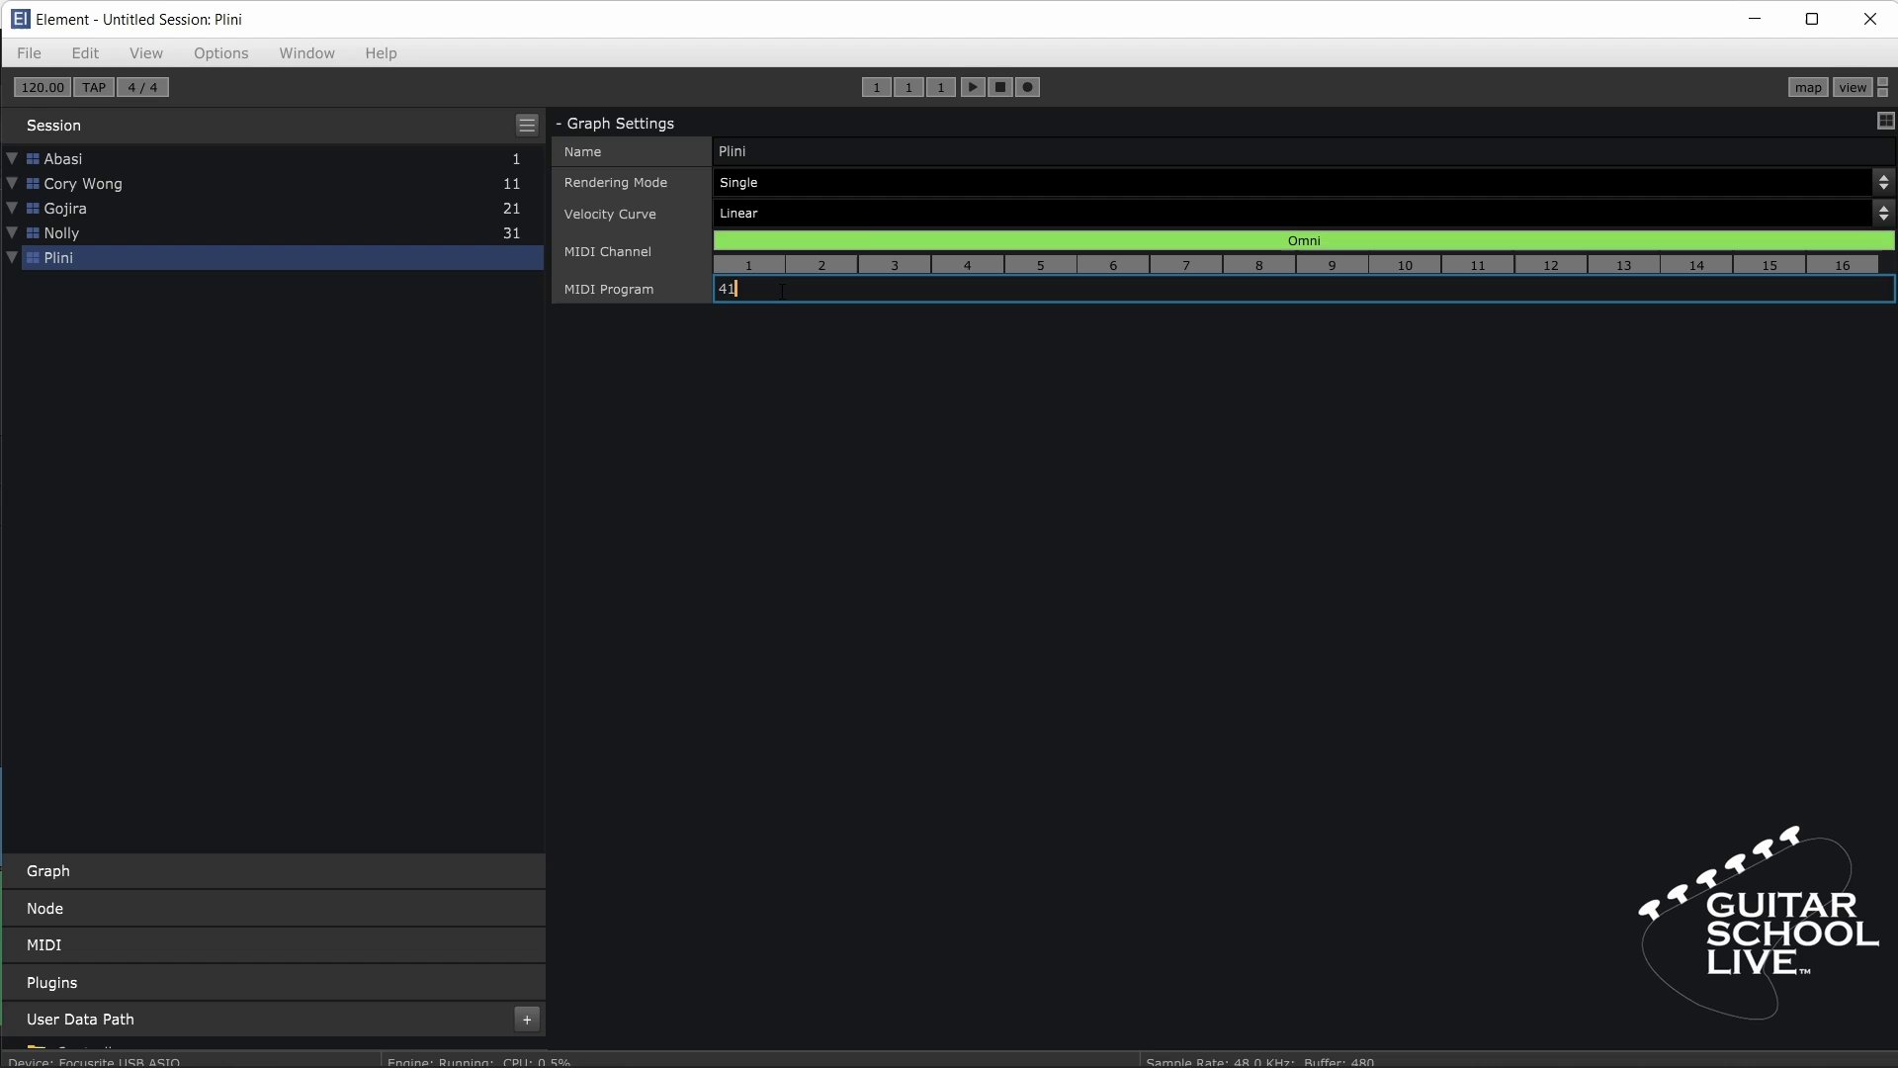
{"action": "key", "text": "Return"}
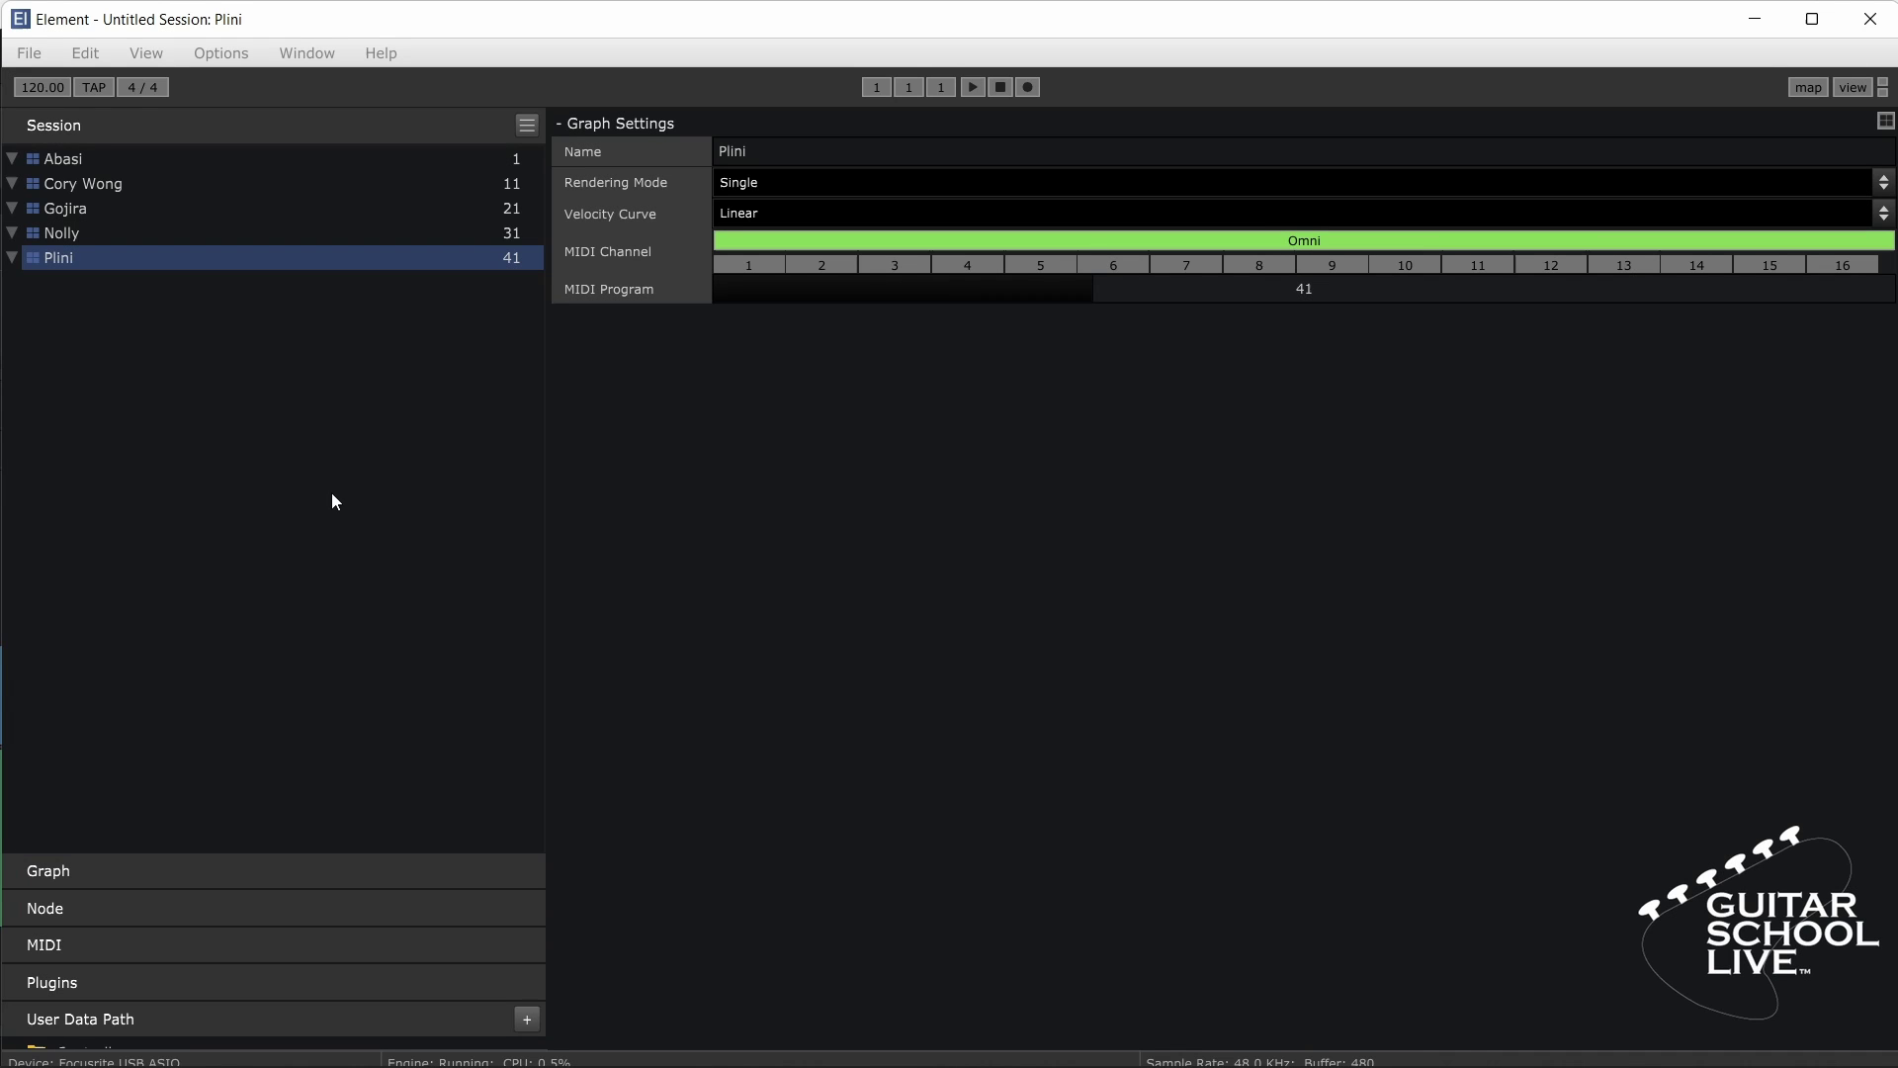
Step: Switch from the graph settings to the node editor of the Abasi graph
{"action": "left_click", "coordinate": [162, 158]}
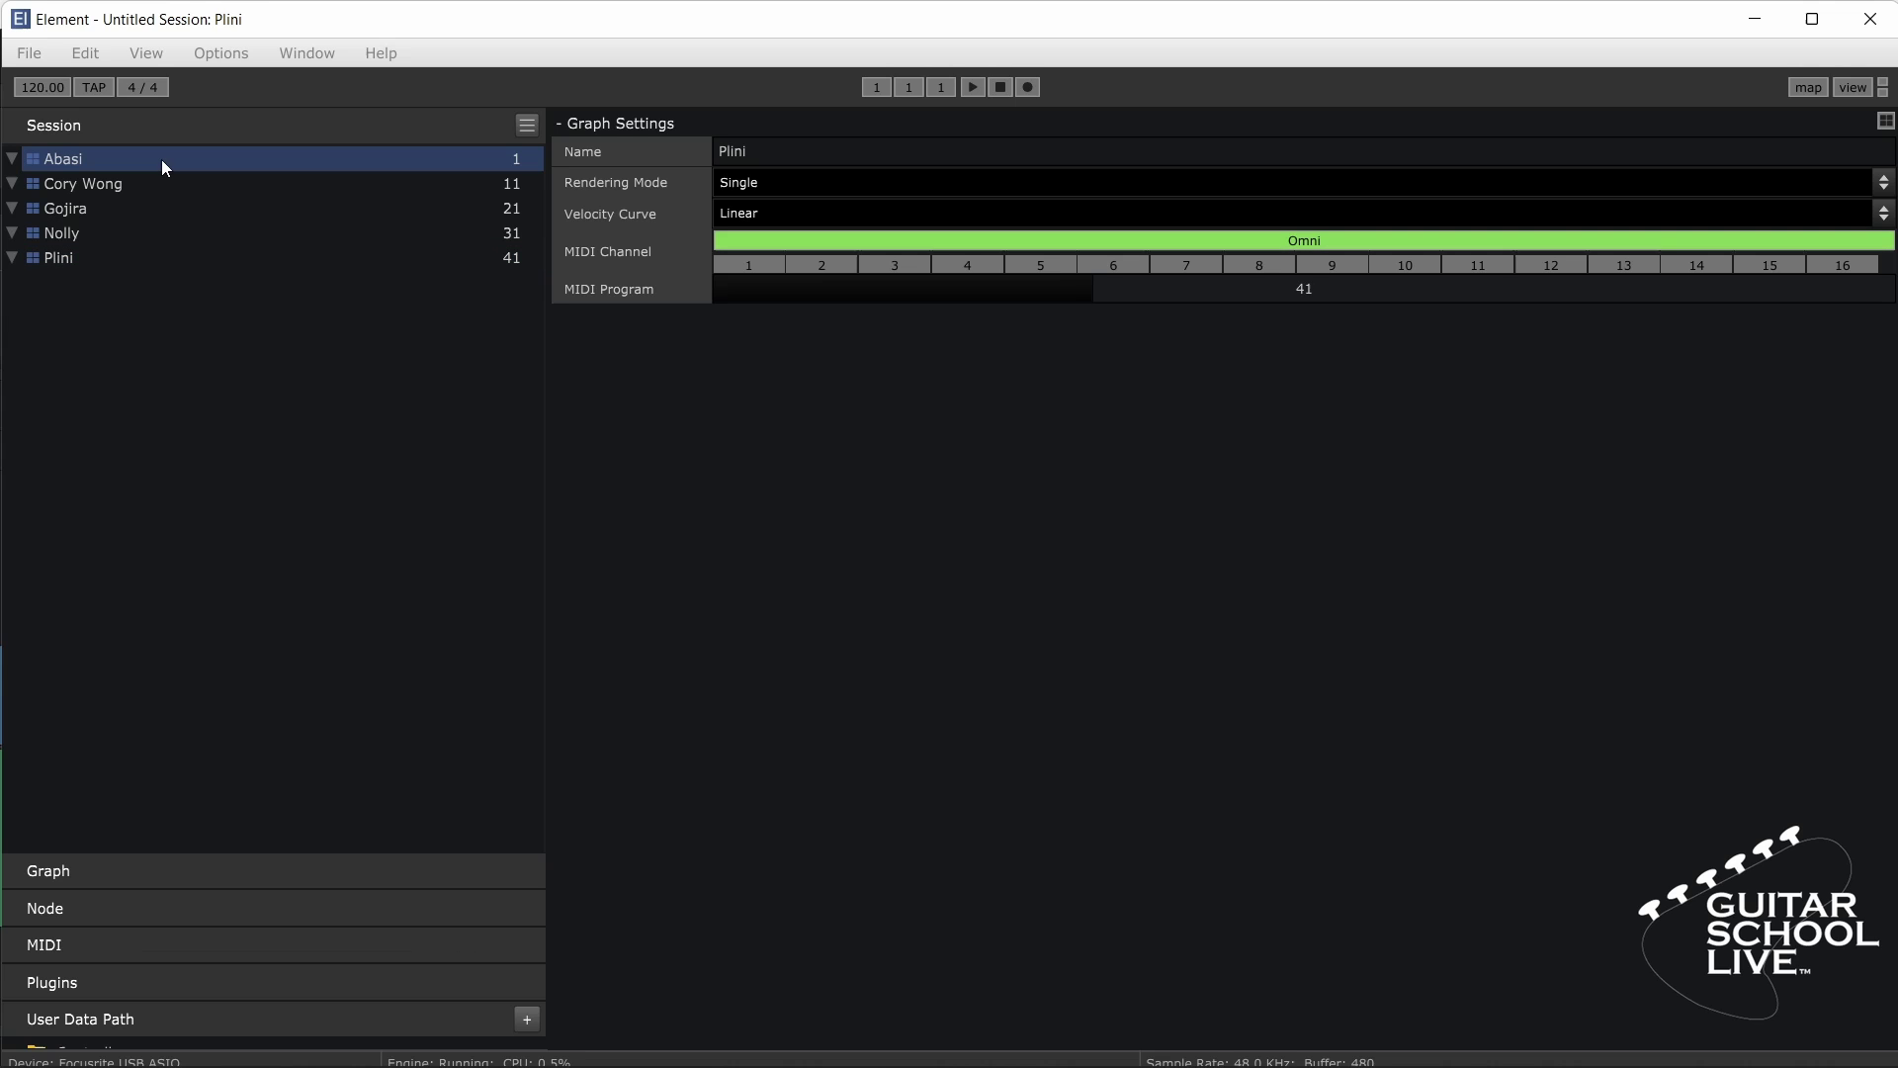
{"action": "left_click", "coordinate": [1886, 121]}
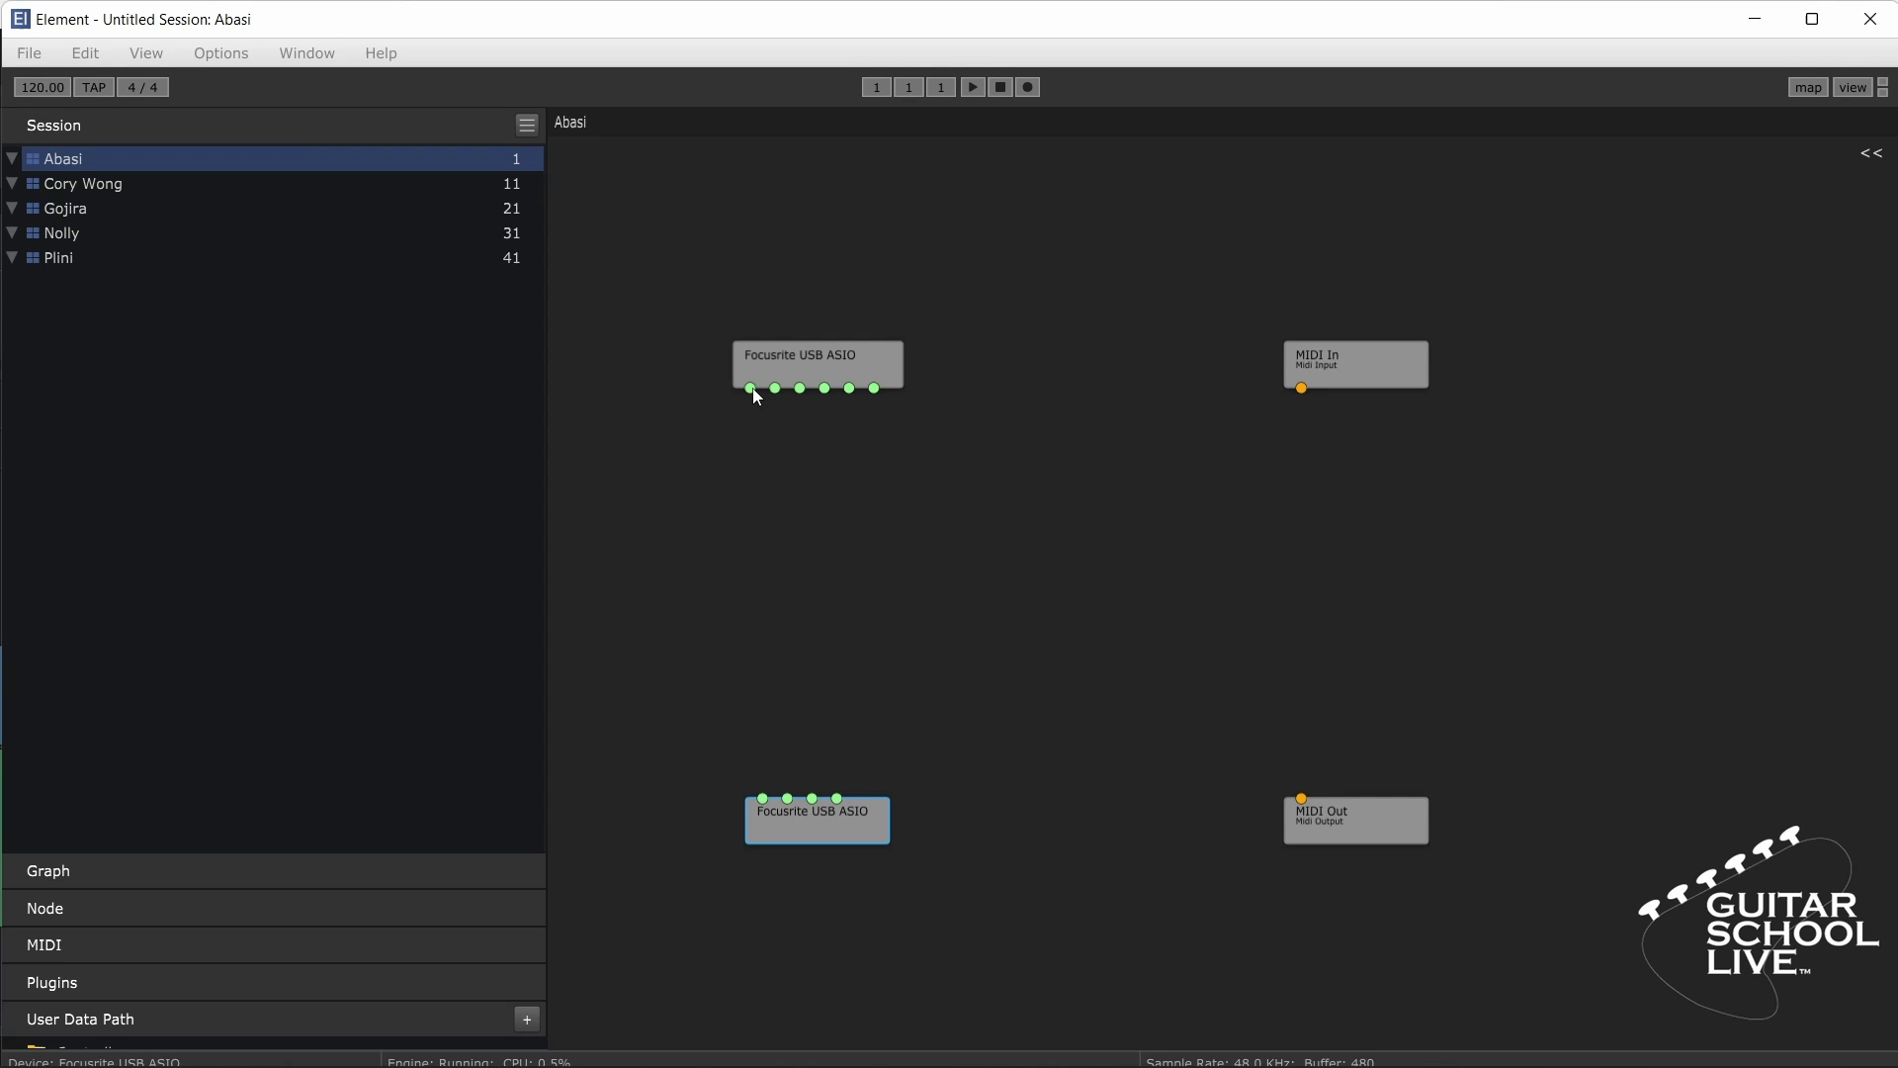
Step: Try wiring the first two Focusrite inputs straight to the first two Focusrite outputs, and remove both connections
{"action": "left_click_drag", "start_coordinate": [755, 486], "coordinate": [764, 800]}
{"action": "left_click_drag", "start_coordinate": [775, 389], "coordinate": [784, 642]}
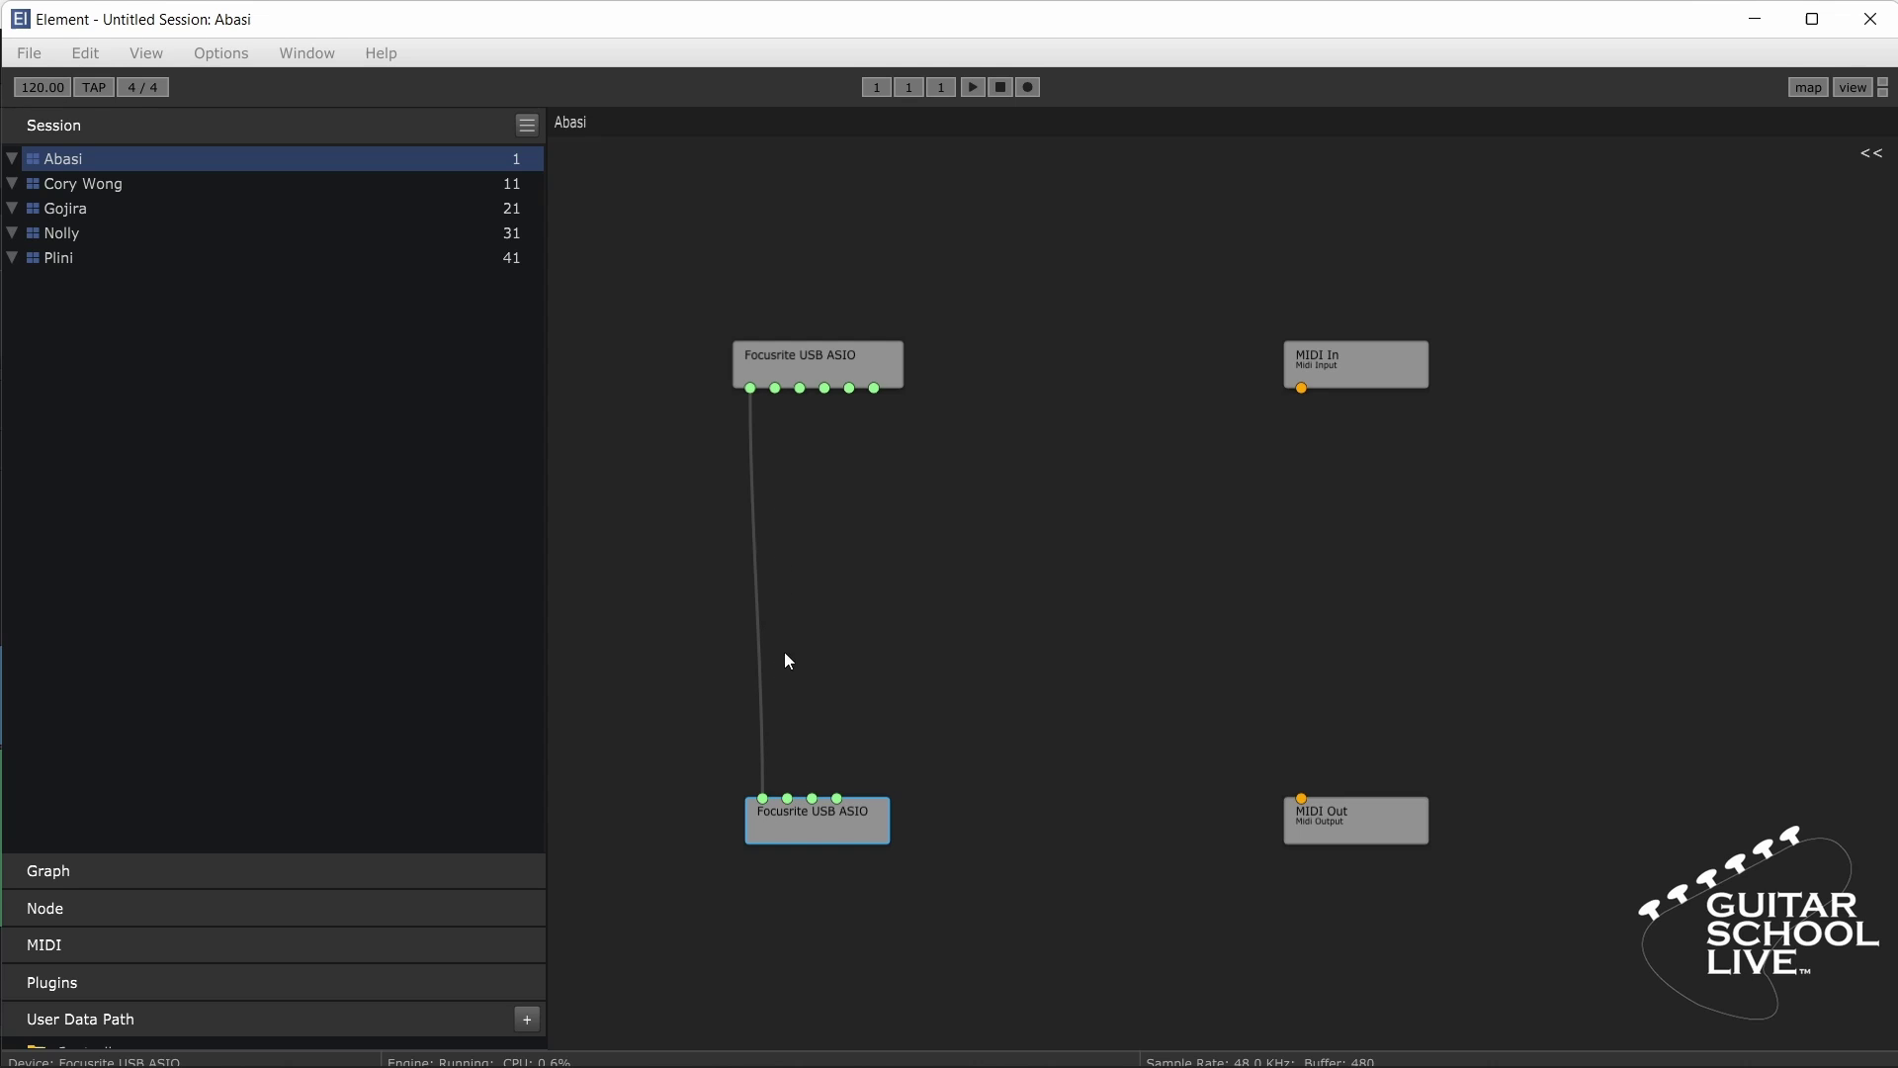
{"action": "left_click_drag", "start_coordinate": [775, 389], "coordinate": [787, 799]}
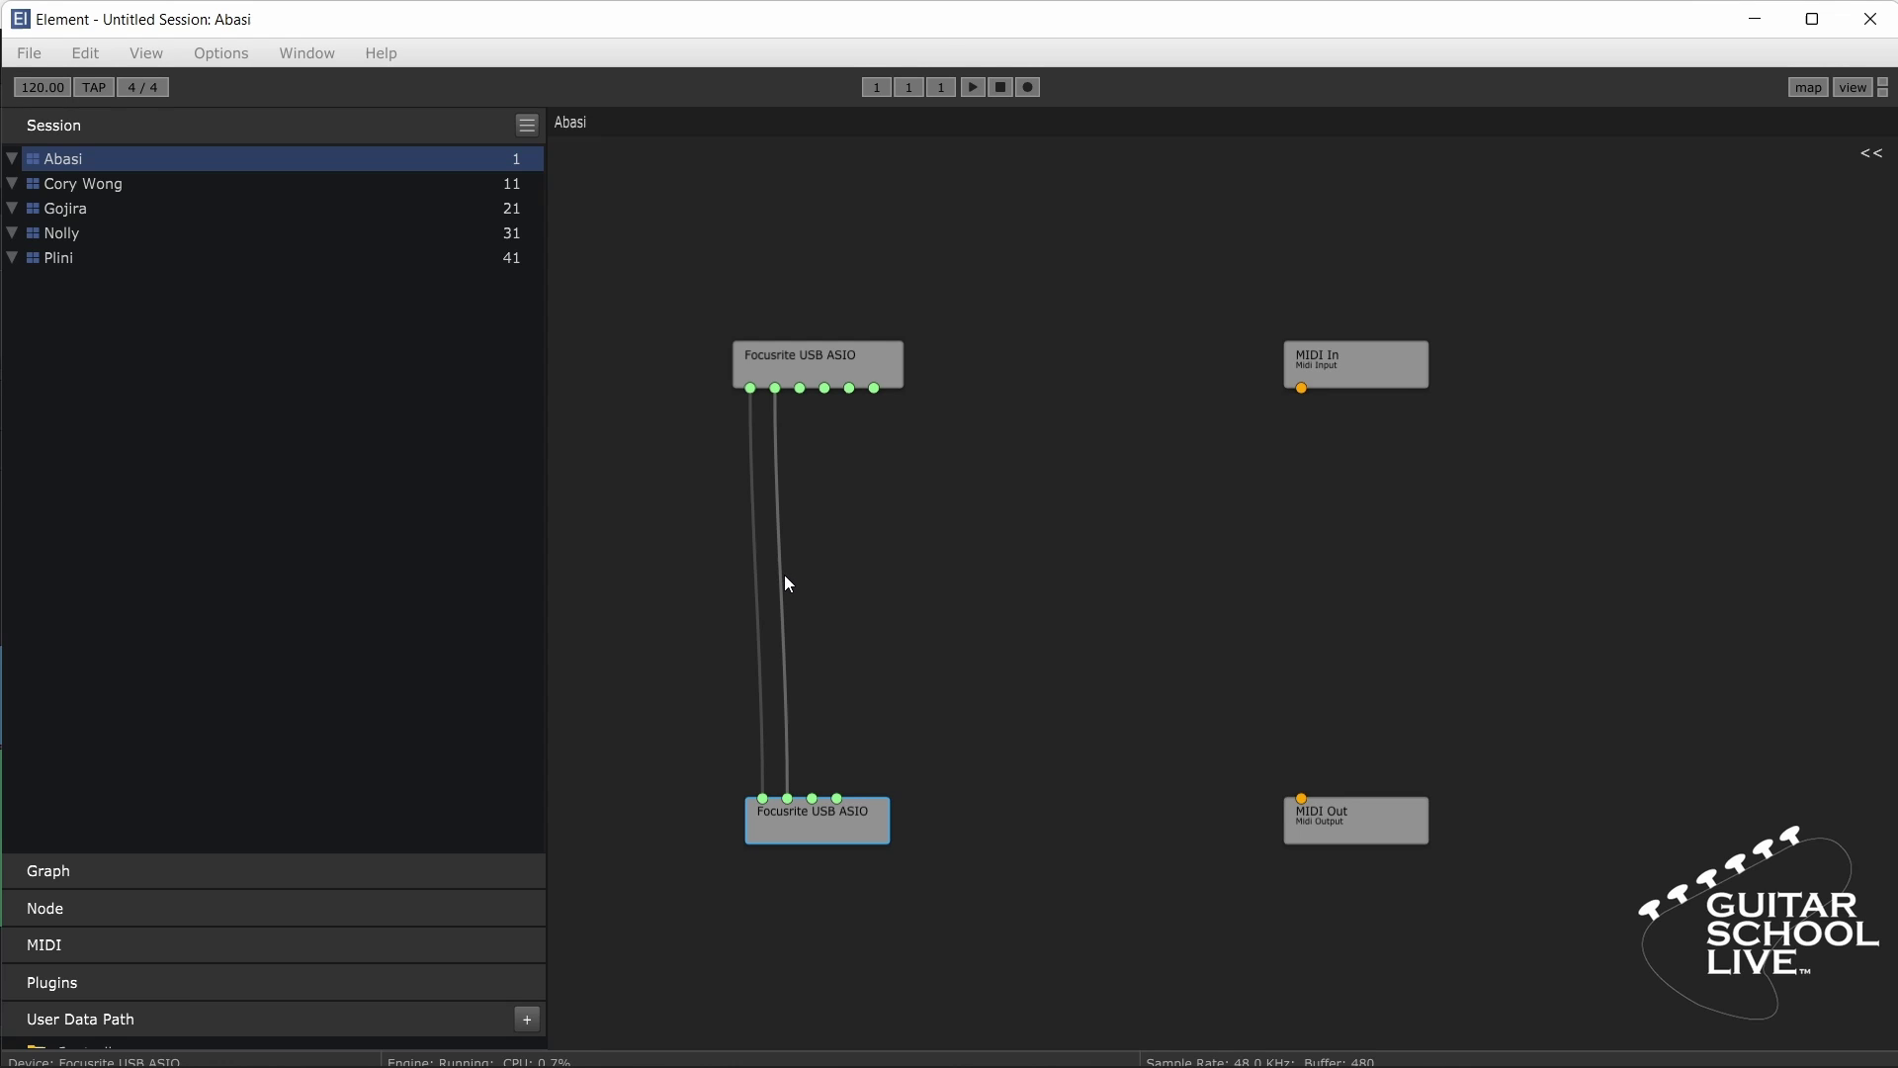
{"action": "left_click_drag", "start_coordinate": [783, 574], "coordinate": [776, 594]}
Step: Add Neural DSP's Archetype Abasi plugin to the Abasi graph and place its node between the Focusrite input and output nodes
{"action": "right_click", "coordinate": [879, 510]}
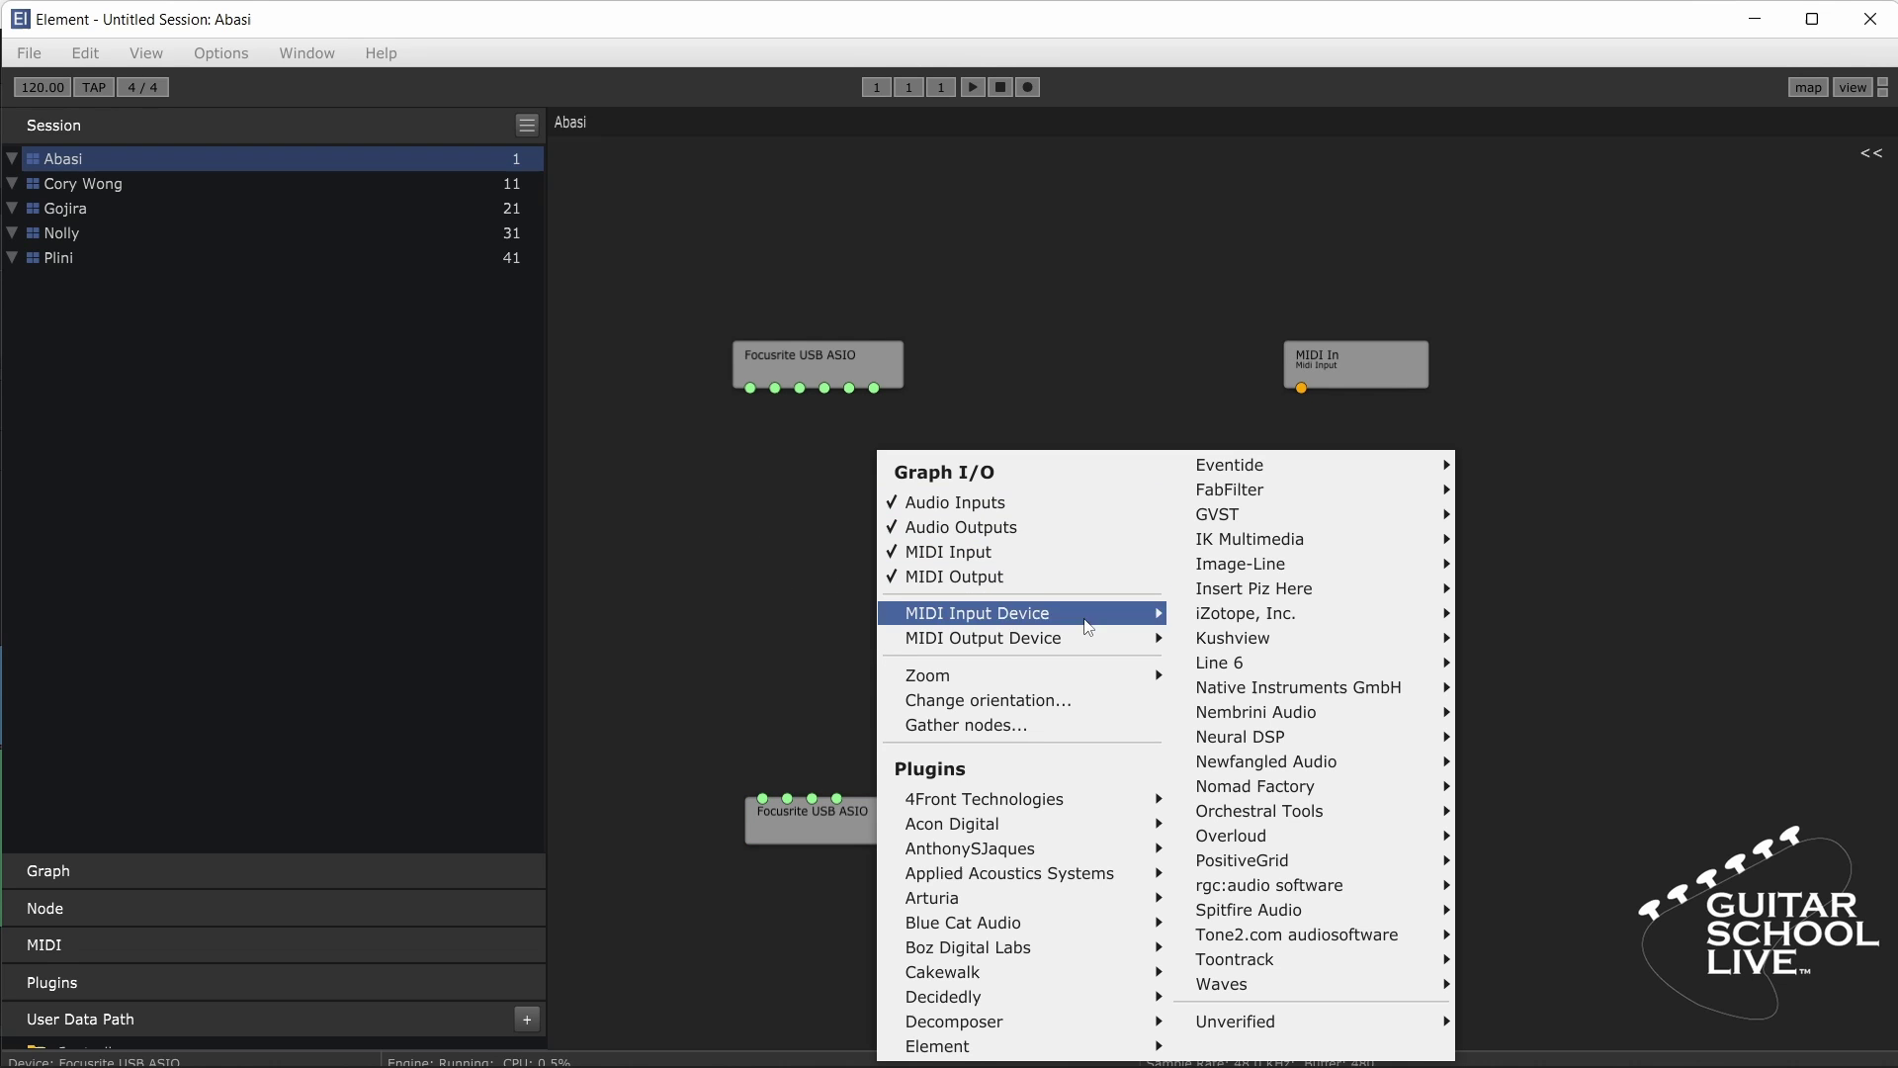
{"action": "mouse_move", "coordinate": [1205, 738]}
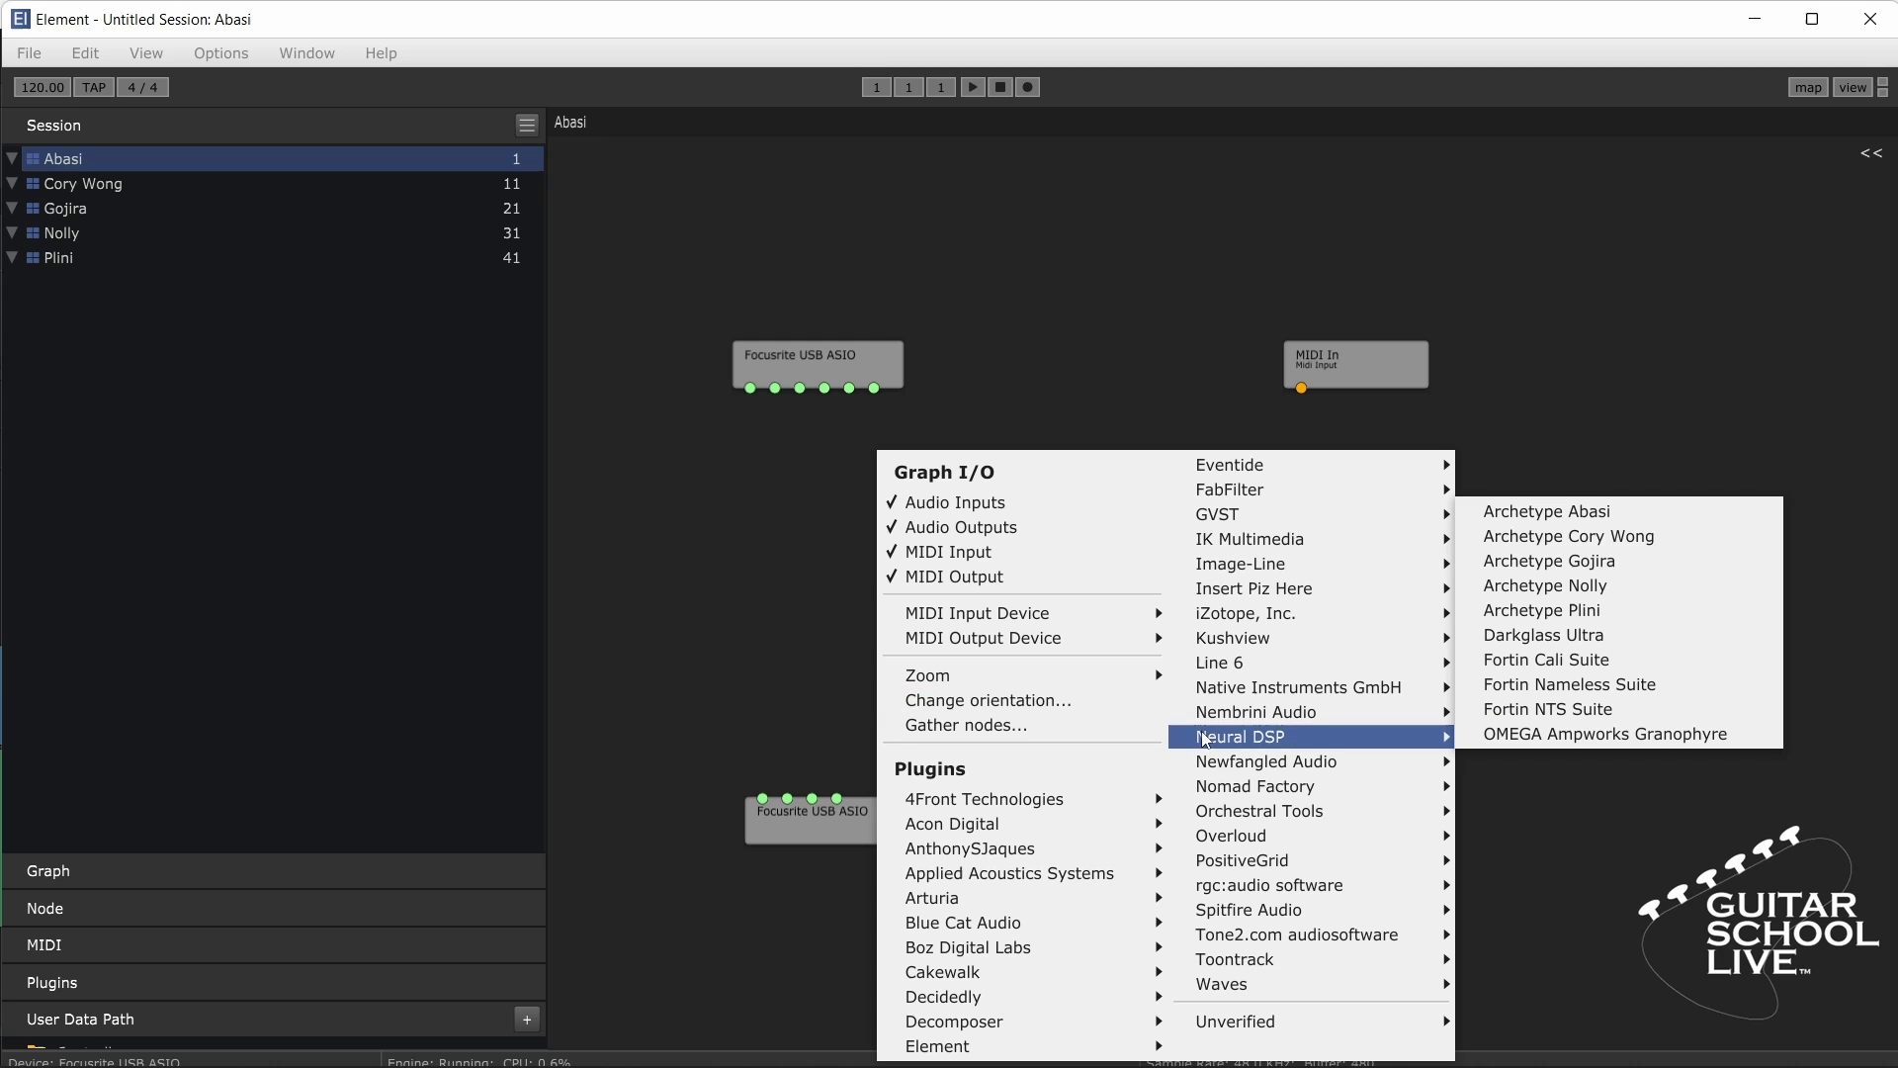
{"action": "left_click", "coordinate": [1544, 513]}
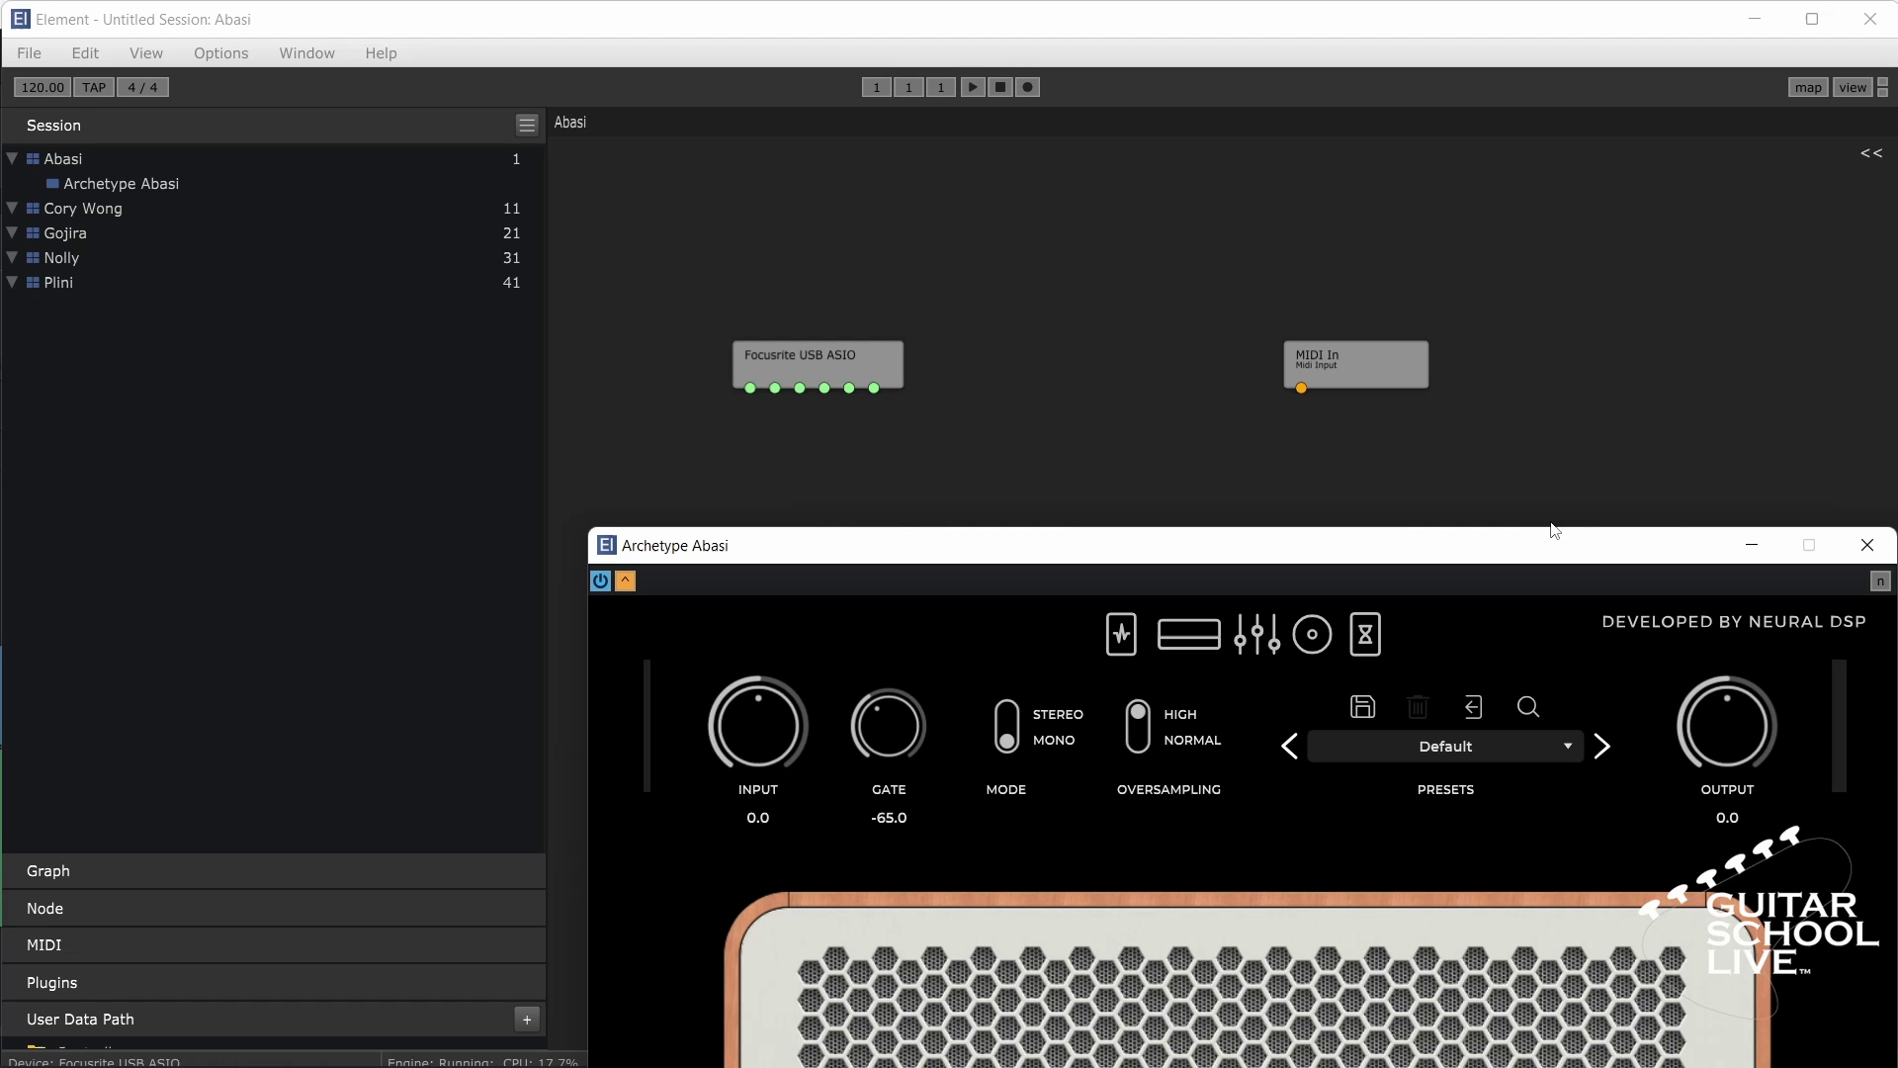
{"action": "left_click", "coordinate": [1867, 544]}
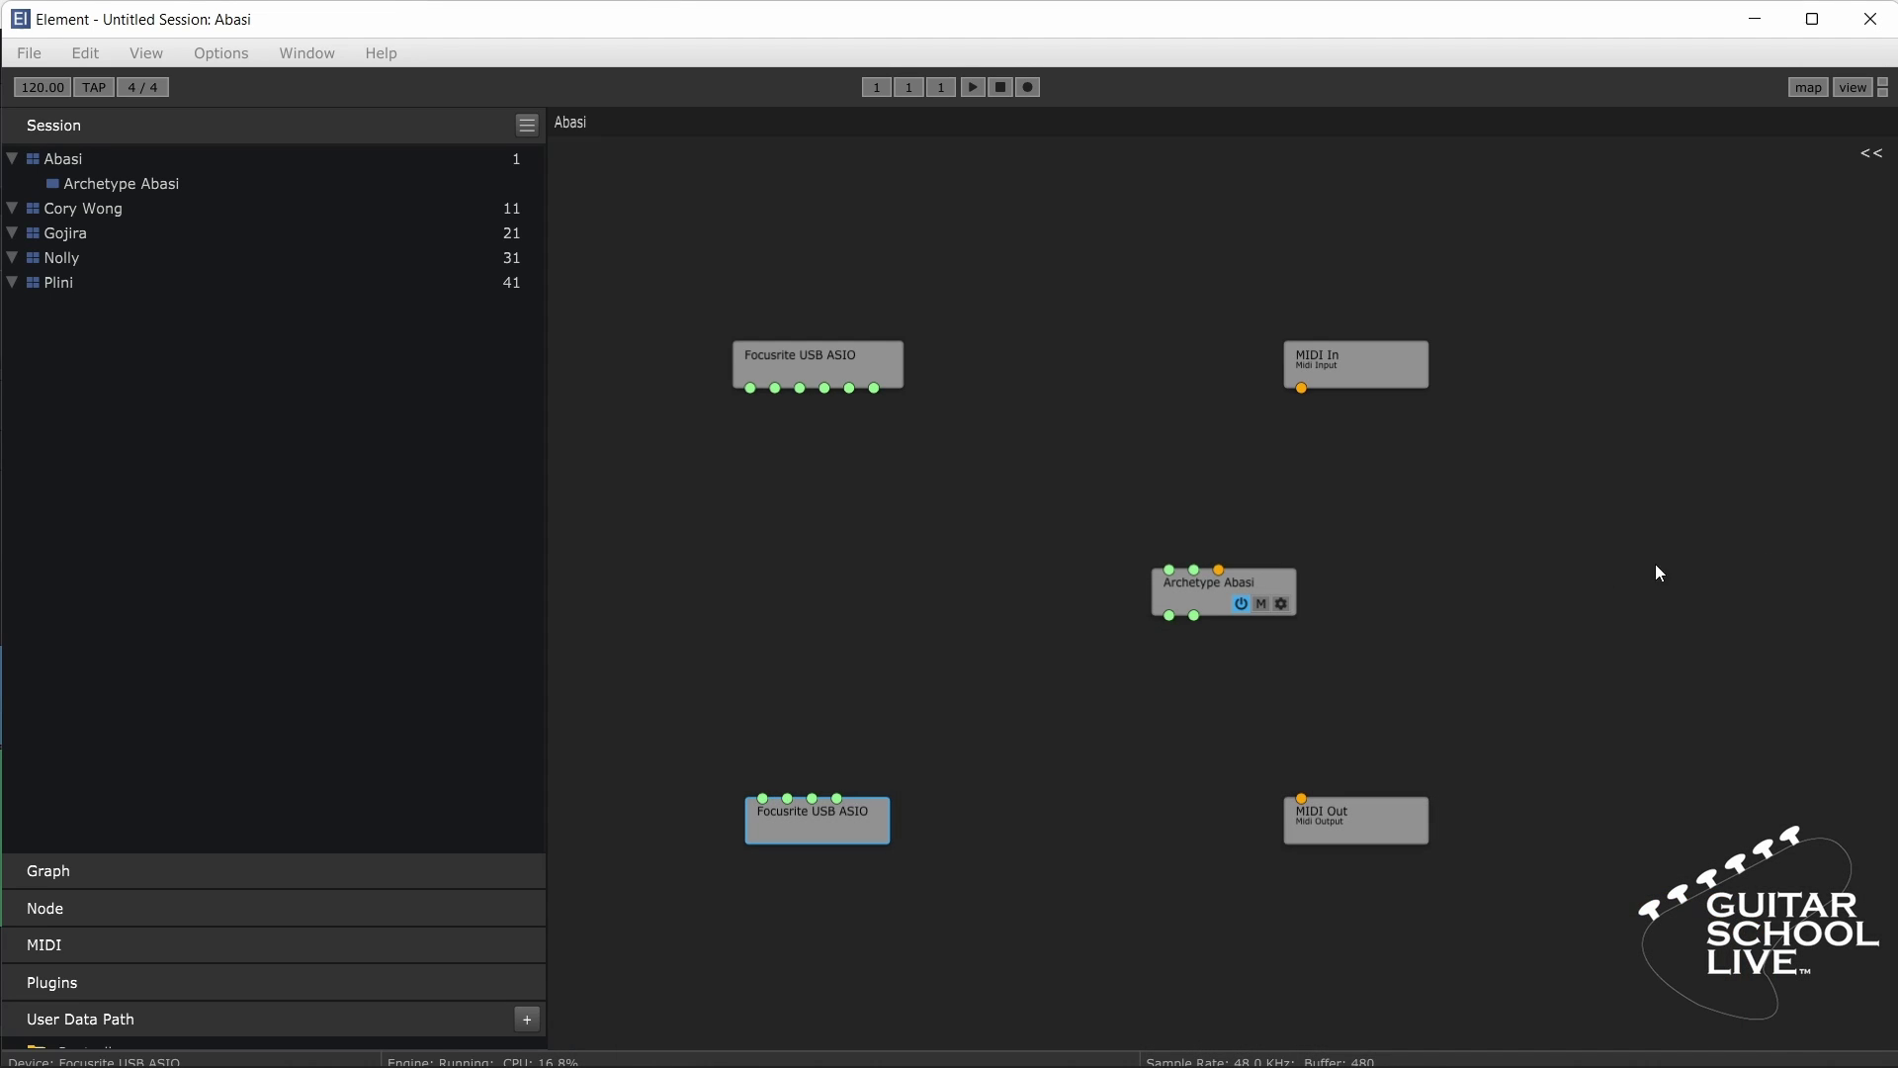
{"action": "left_click_drag", "start_coordinate": [1212, 603], "coordinate": [798, 578]}
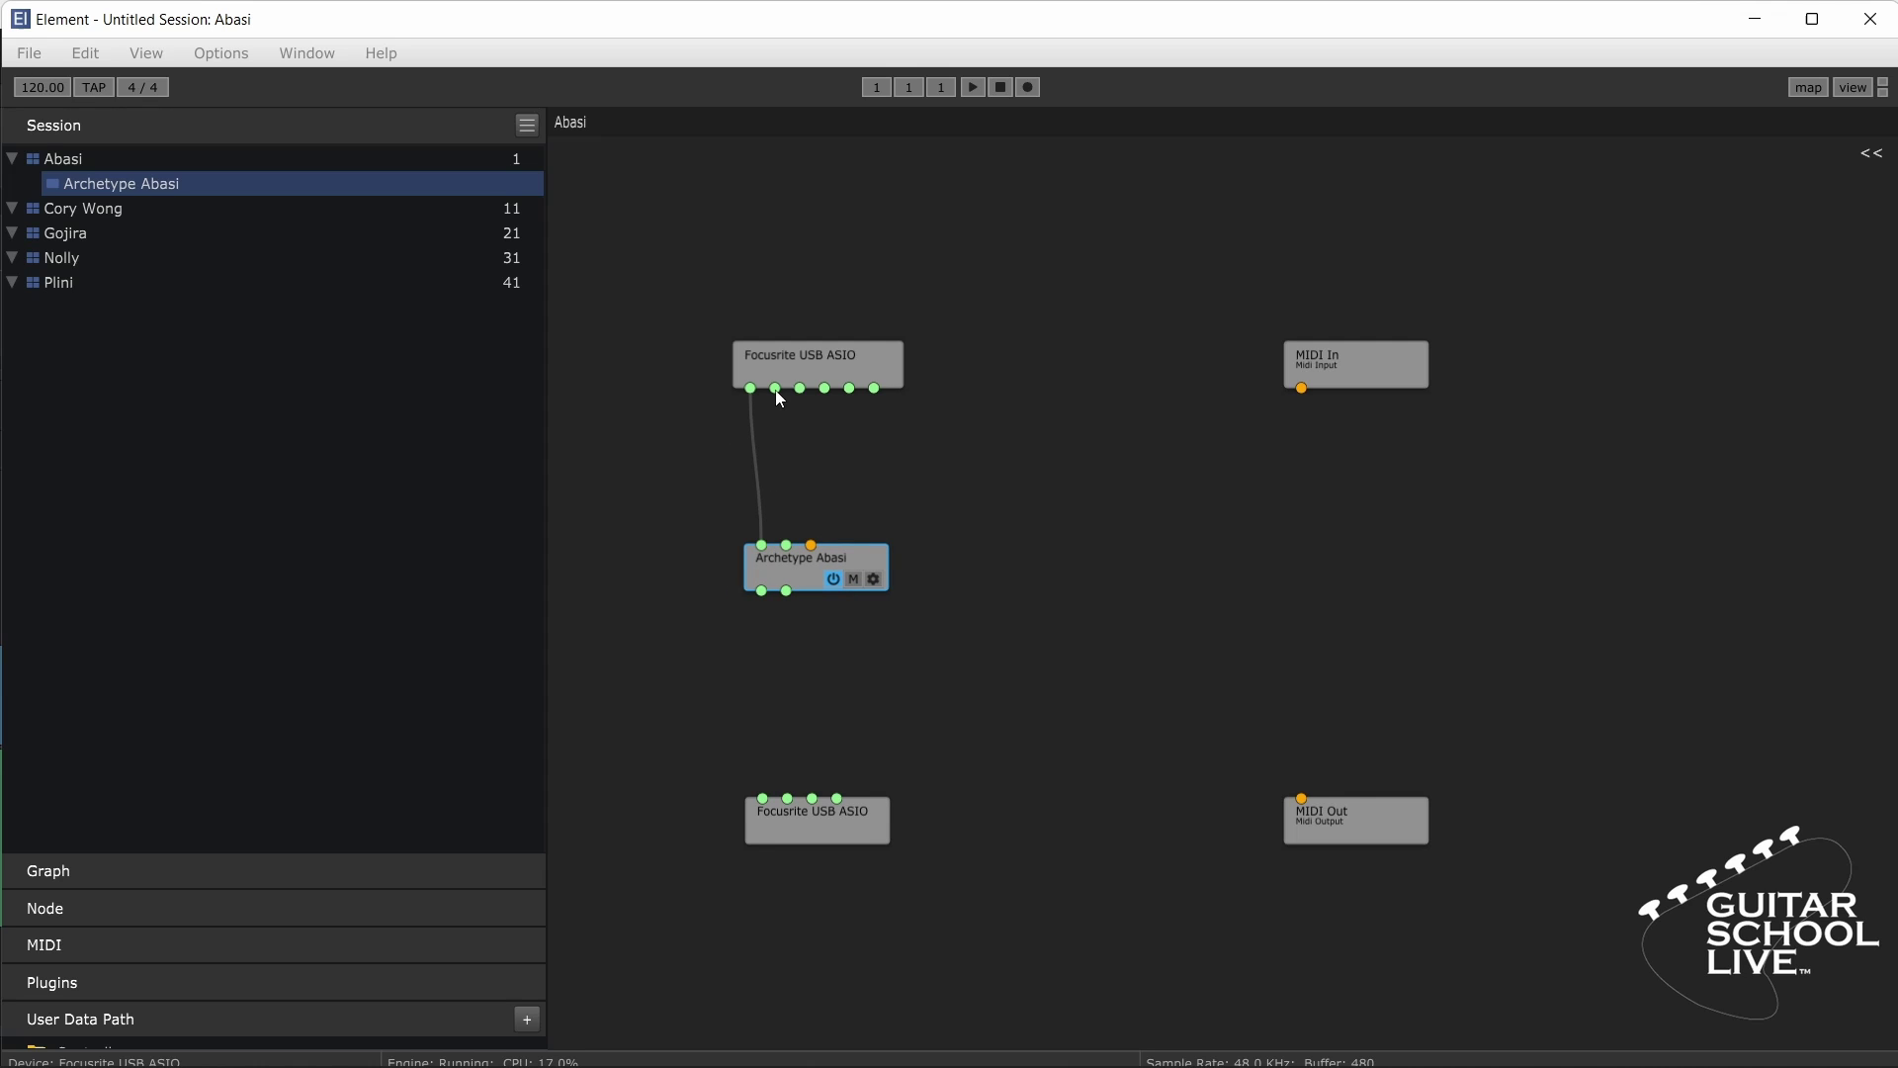
Step: Route the first two Focusrite inputs through Archetype Abasi to the first two Focusrite outputs
{"action": "left_click_drag", "start_coordinate": [777, 392], "coordinate": [791, 554]}
{"action": "left_click", "coordinate": [793, 489]}
{"action": "left_click_drag", "start_coordinate": [778, 391], "coordinate": [763, 791]}
{"action": "left_click", "coordinate": [774, 581]}
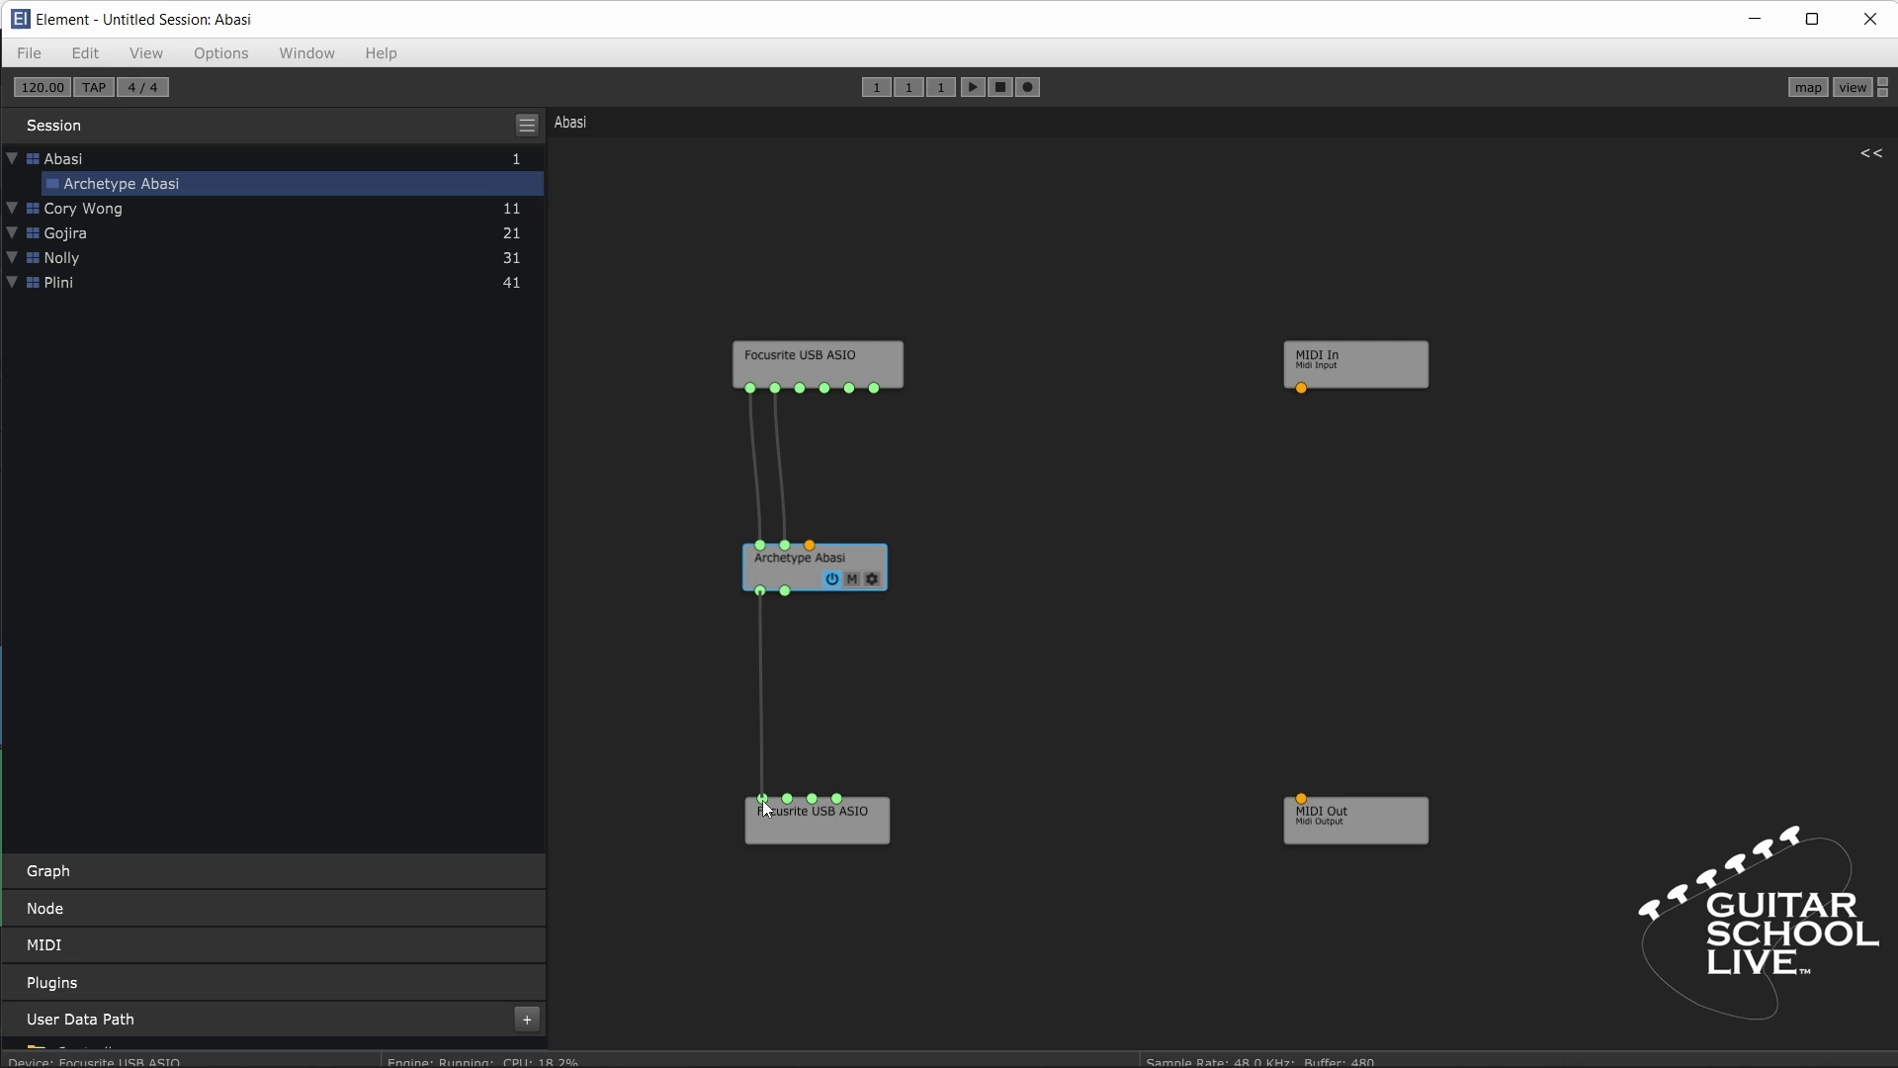
{"action": "left_click_drag", "start_coordinate": [786, 592], "coordinate": [786, 799]}
Step: Move MIDI In above Archetype Abasi, connect it to the plugin's MIDI port, and delete the MIDI Out node
{"action": "left_click_drag", "start_coordinate": [1353, 370], "coordinate": [862, 485]}
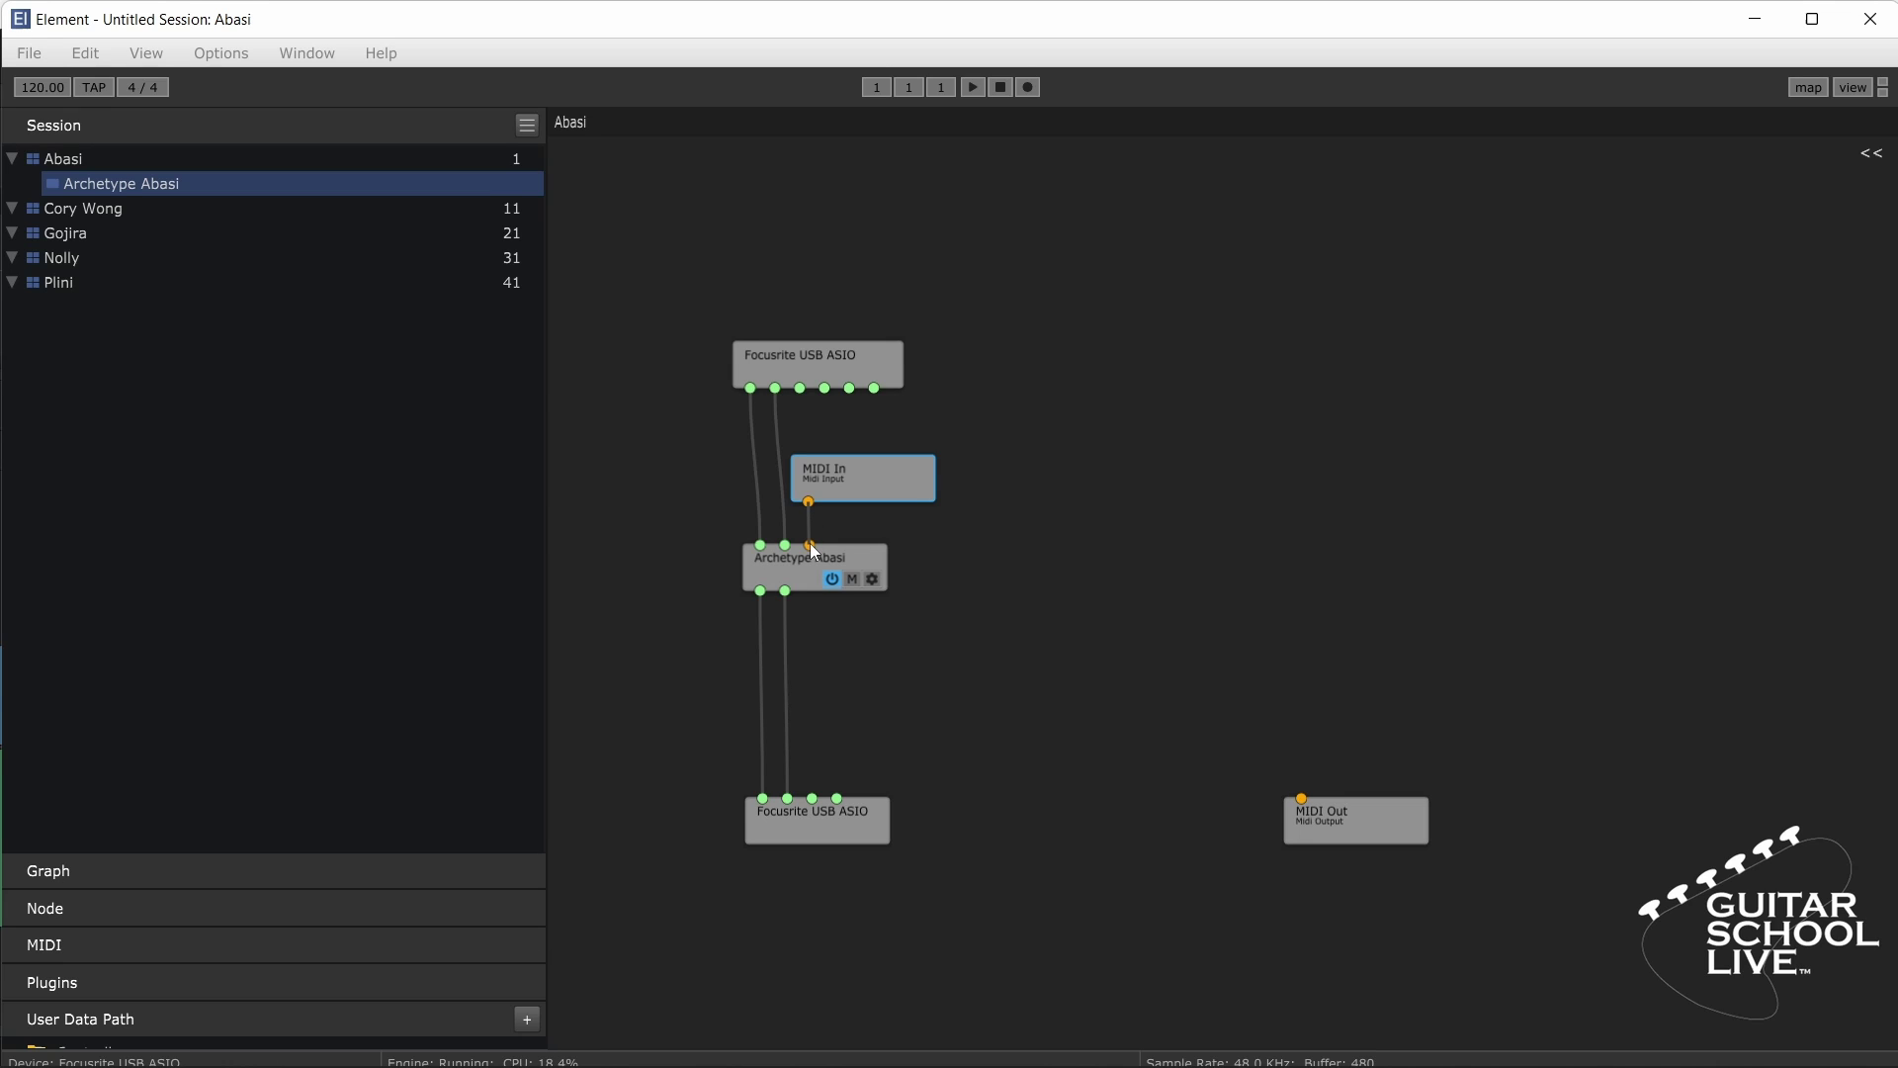
{"action": "left_click", "coordinate": [1320, 818]}
{"action": "key", "text": "Delete"}
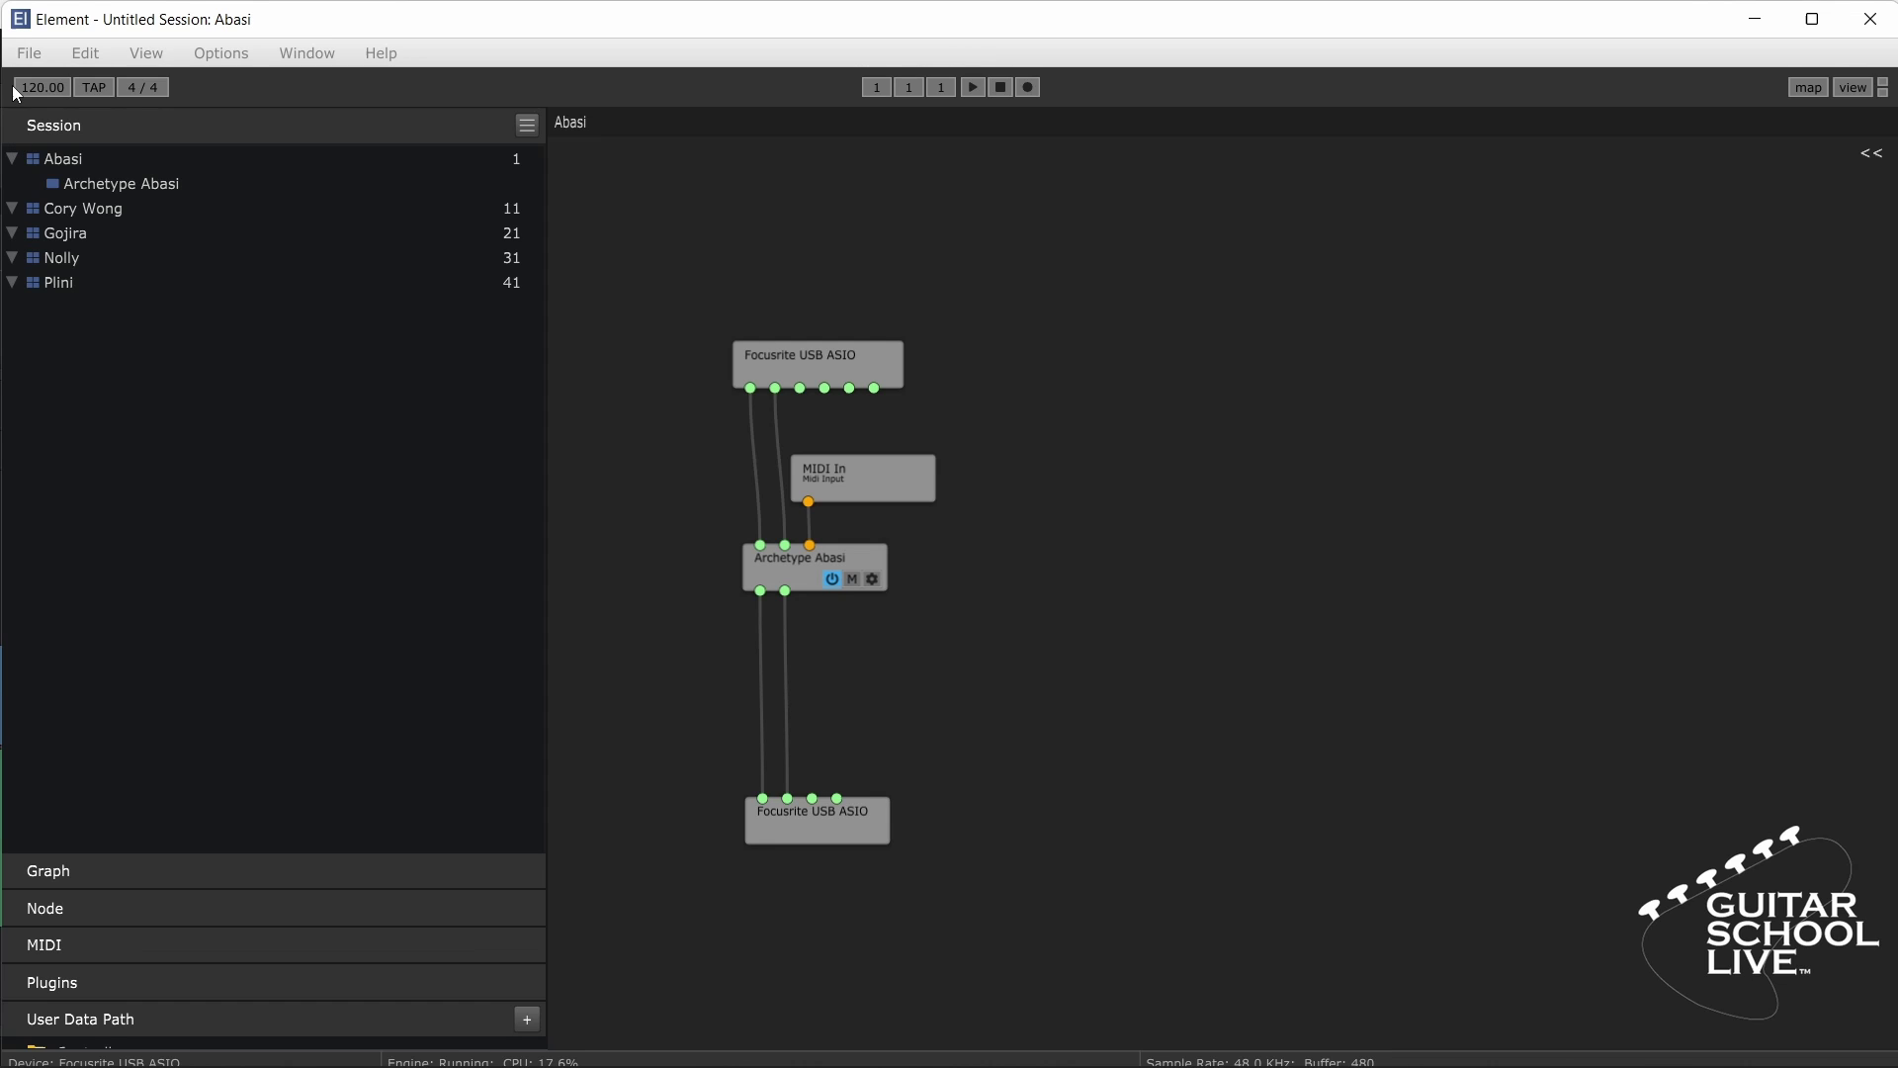
Step: Add Neural DSP's Archetype Cory Wong to the Cory Wong graph and route the first two Focusrite channels through it
{"action": "left_click", "coordinate": [64, 214]}
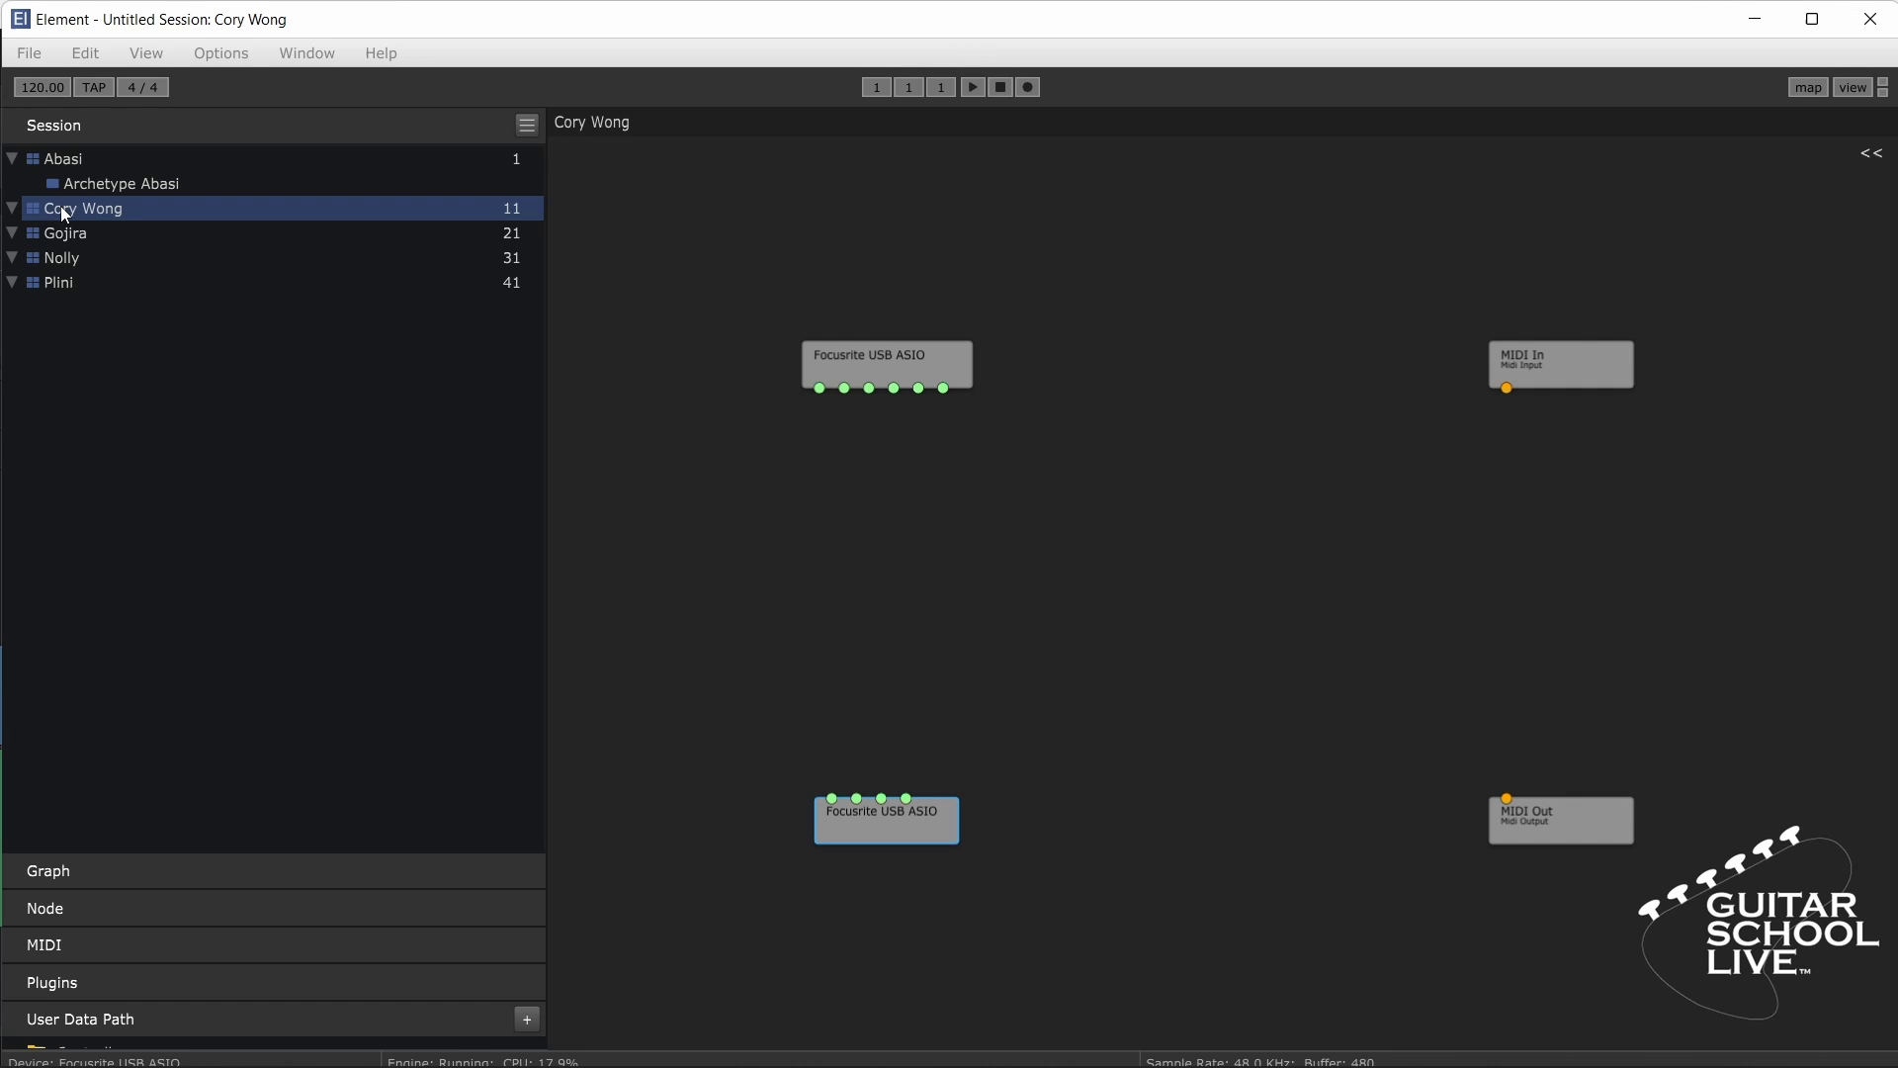
{"action": "right_click", "coordinate": [872, 451]}
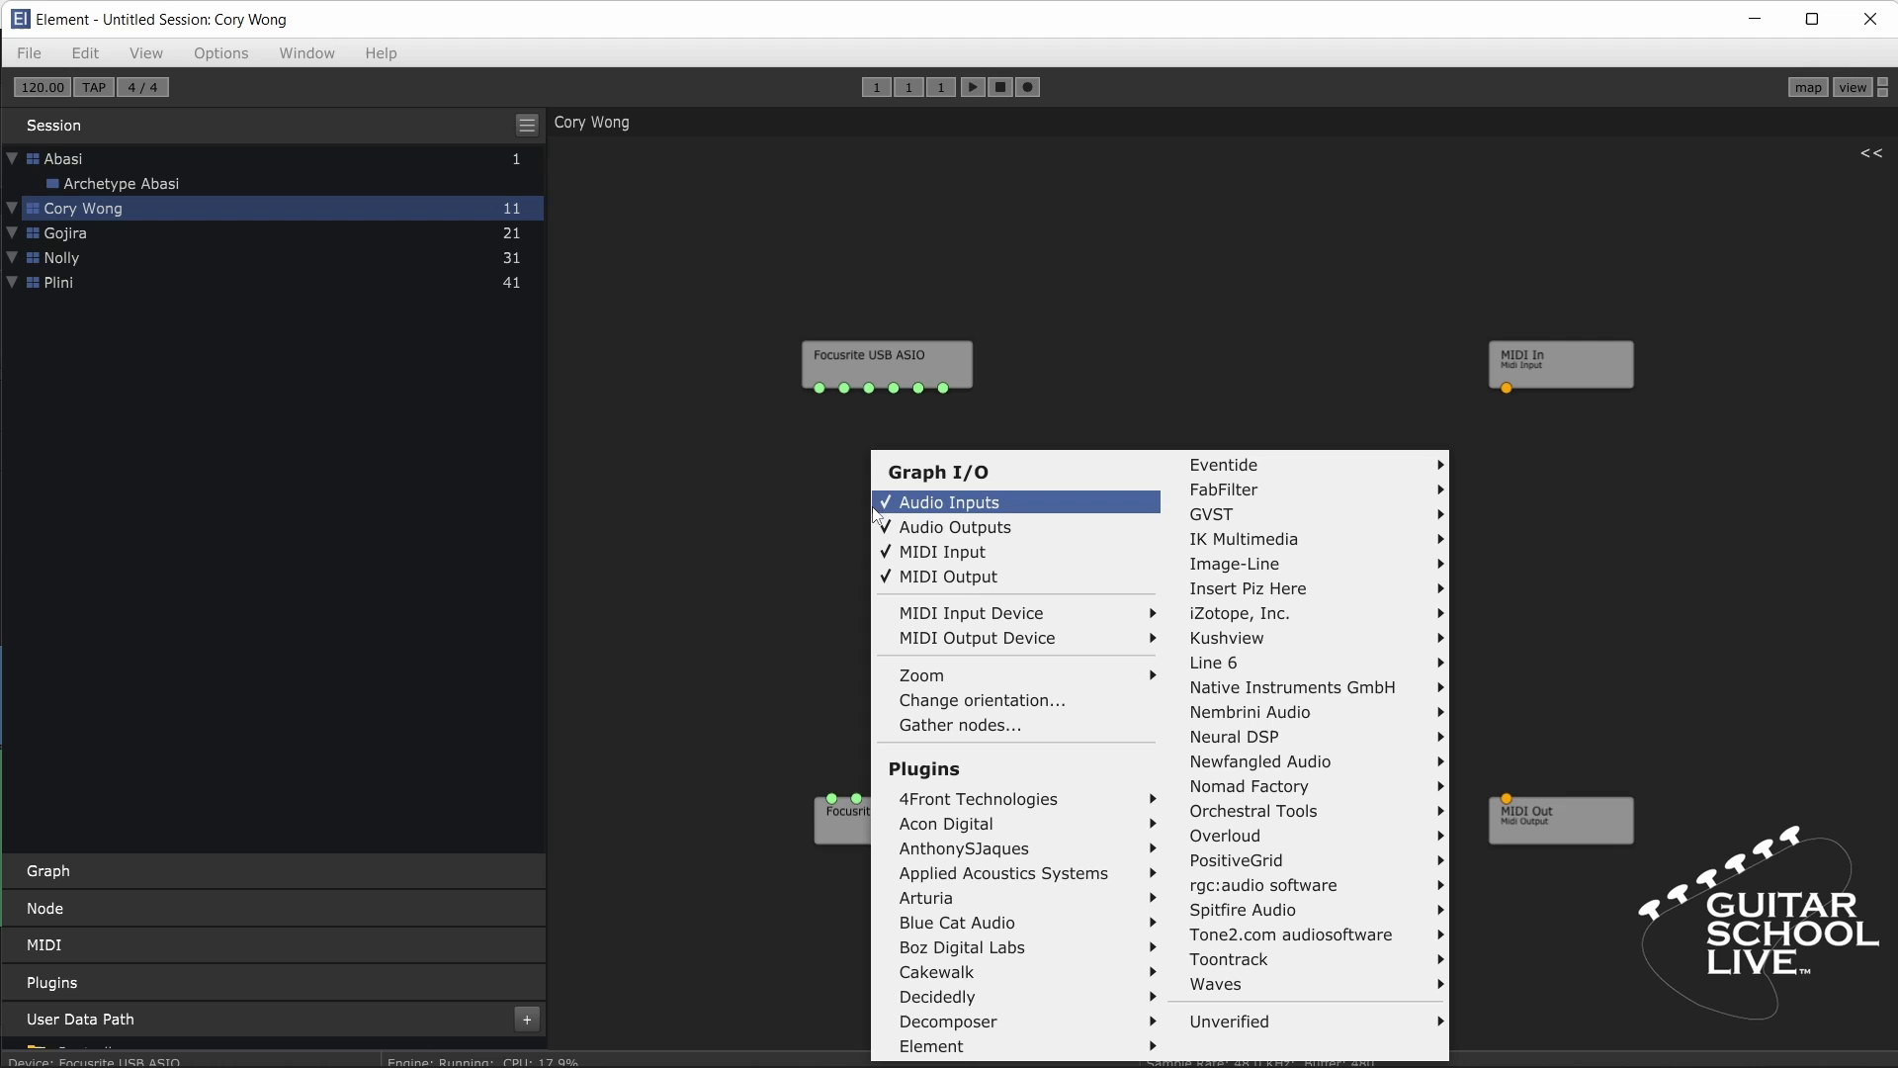
{"action": "mouse_move", "coordinate": [1186, 747]}
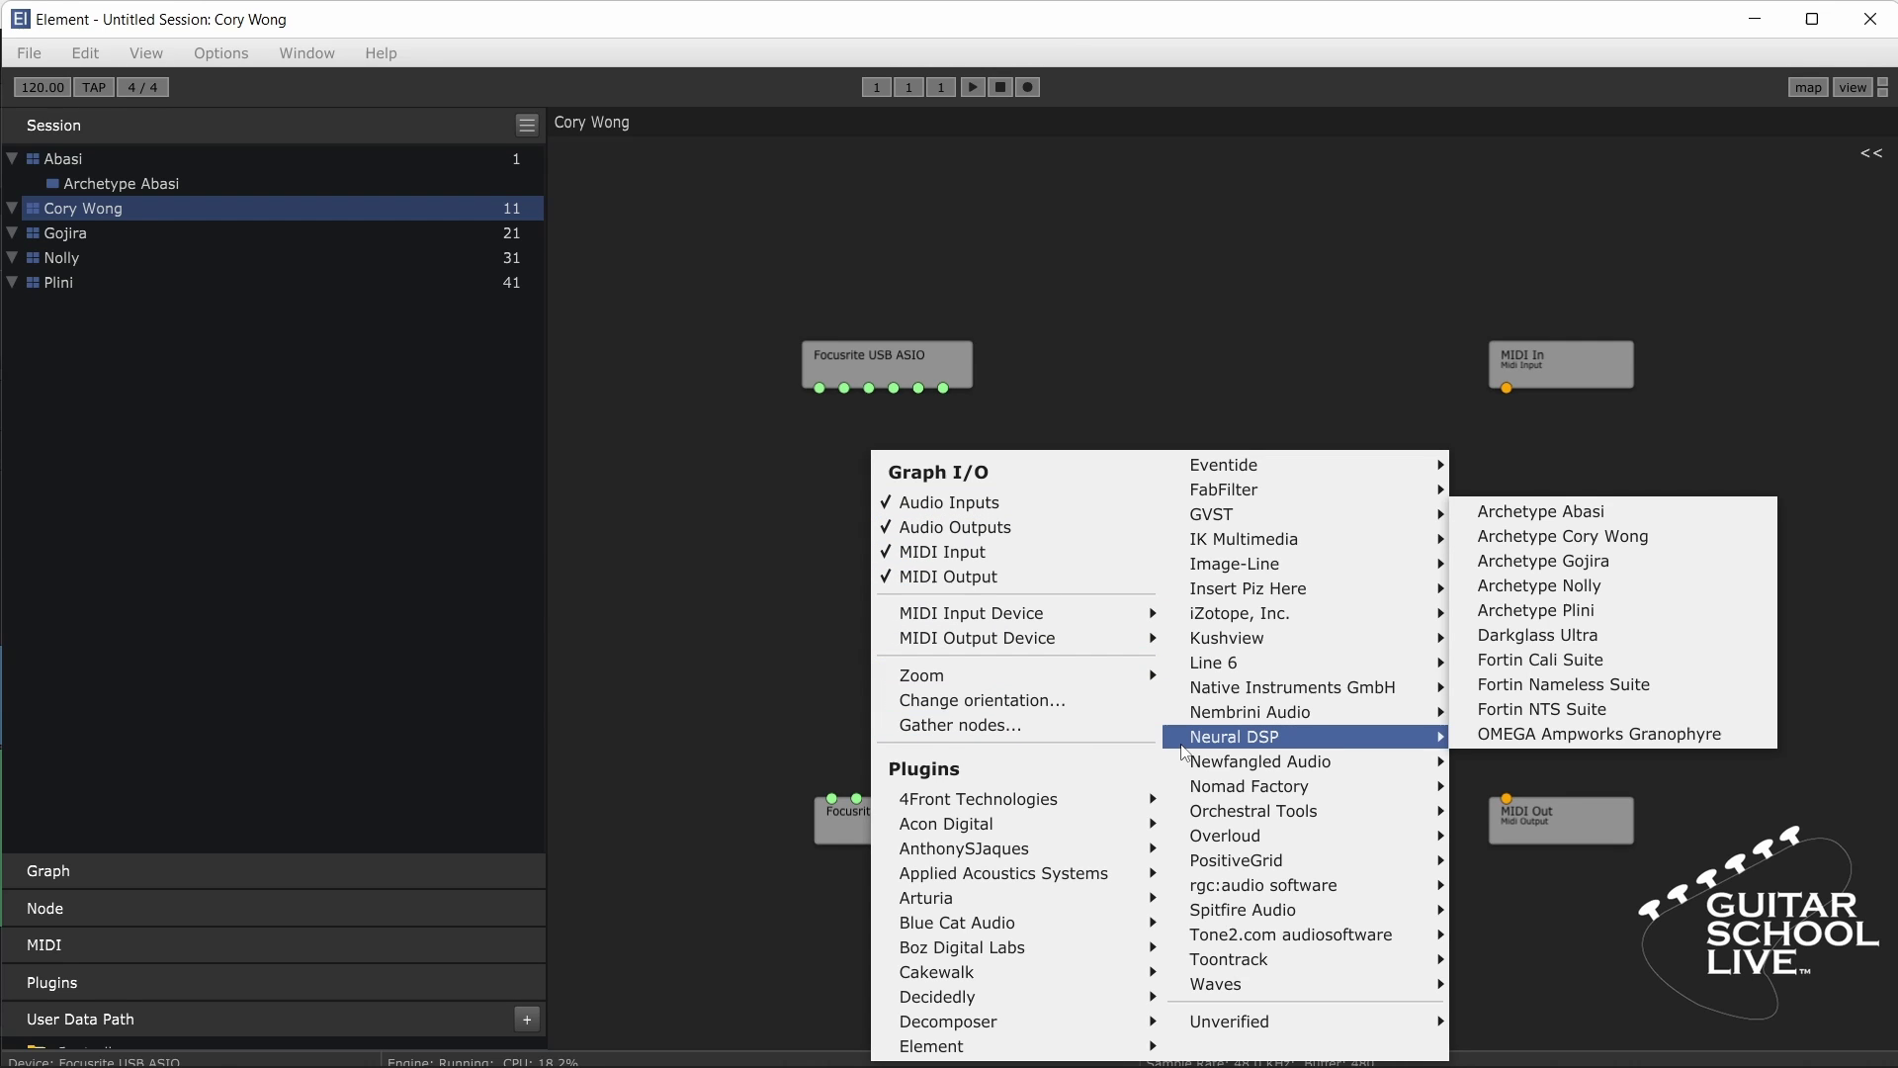
{"action": "left_click", "coordinate": [1498, 537]}
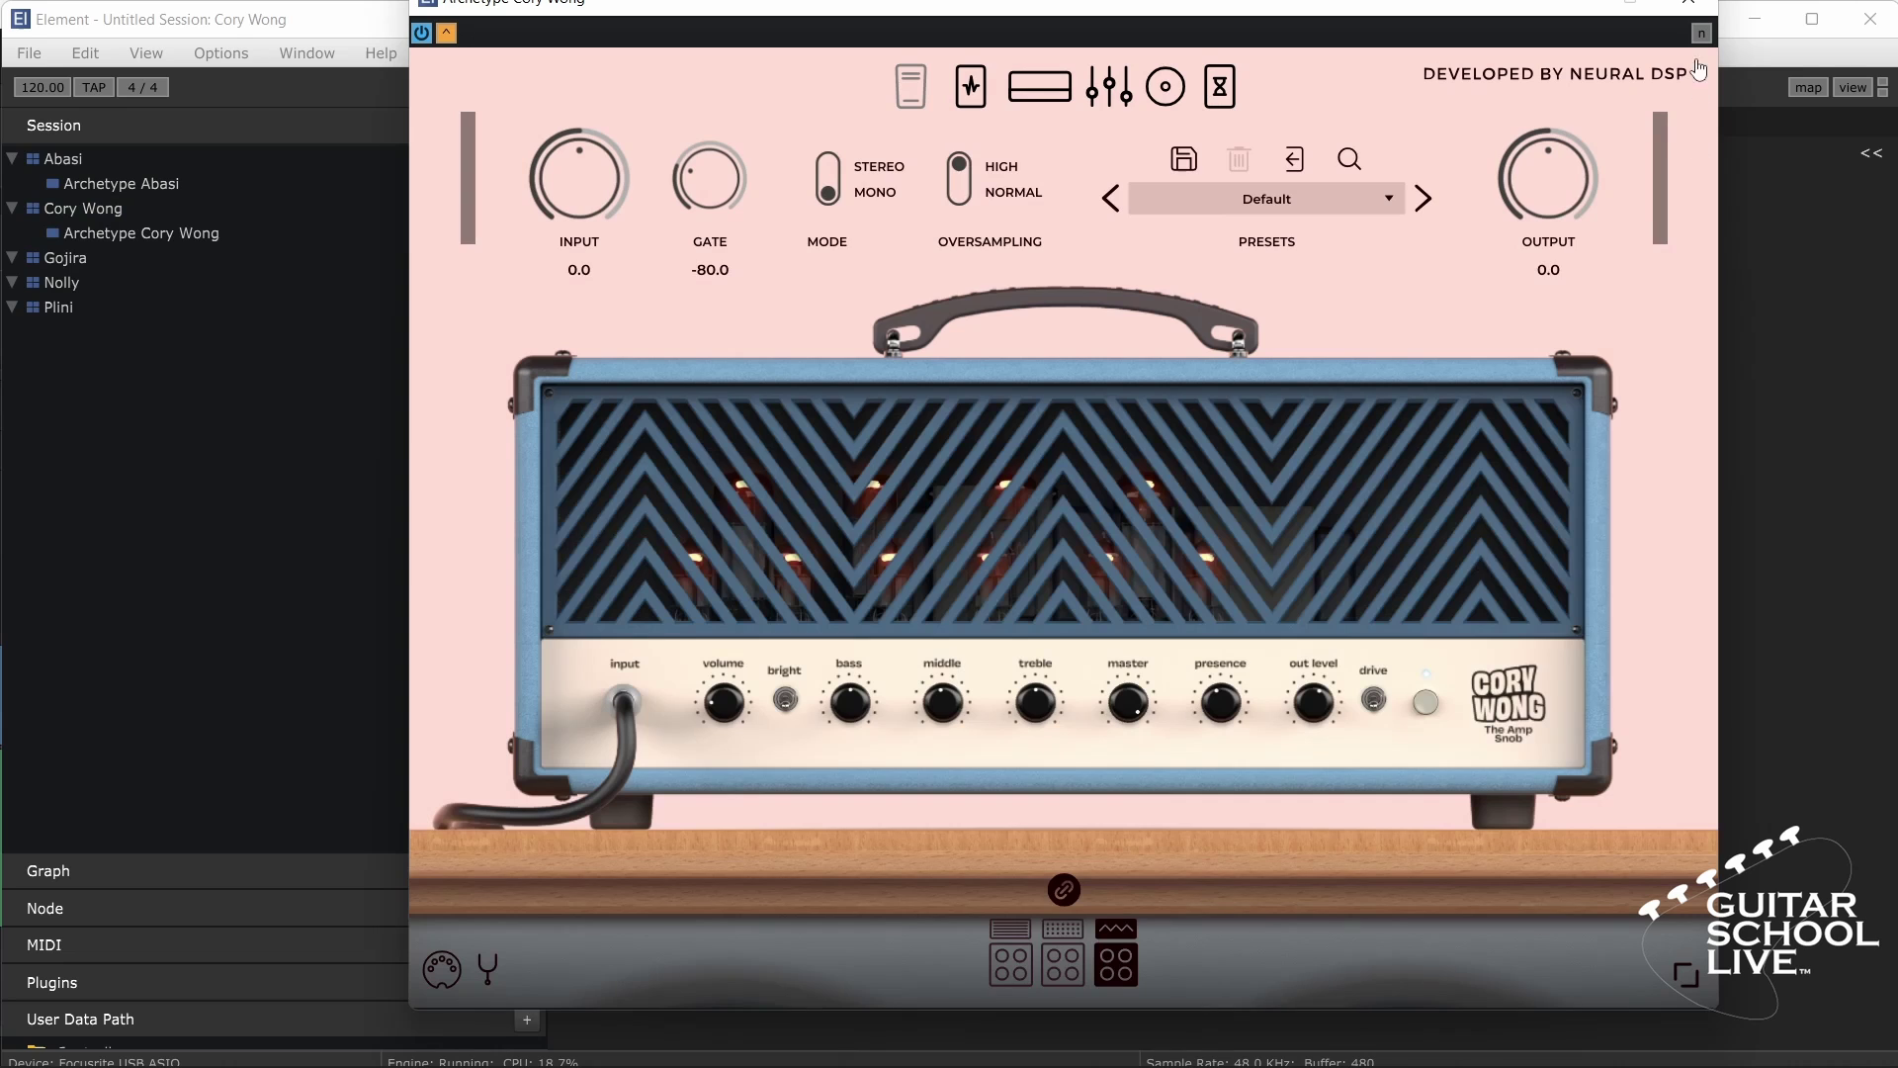
{"action": "left_click", "coordinate": [1689, 2]}
{"action": "left_click_drag", "start_coordinate": [1212, 572], "coordinate": [834, 798]}
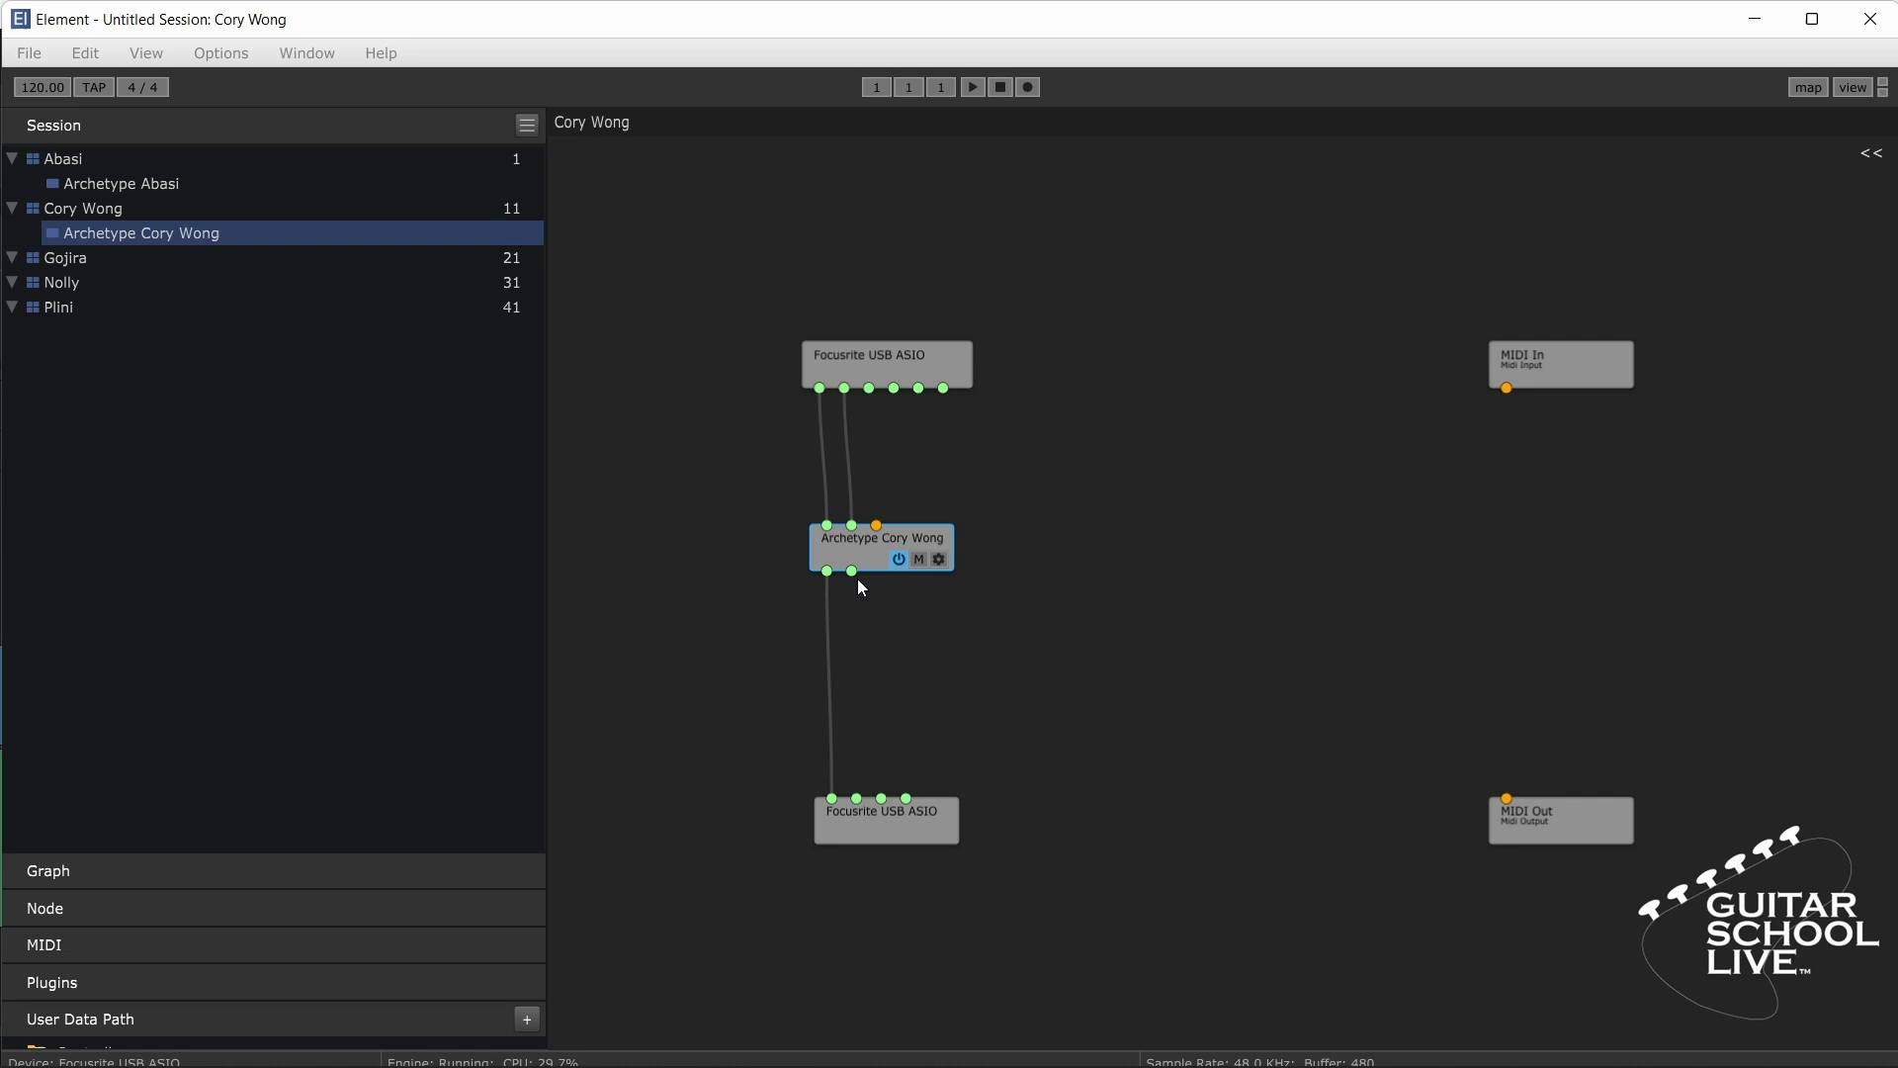
{"action": "left_click_drag", "start_coordinate": [852, 572], "coordinate": [856, 799]}
Step: Connect MIDI In to Archetype Cory Wong's MIDI port and delete the graph's MIDI Out node
{"action": "left_click_drag", "start_coordinate": [1521, 358], "coordinate": [877, 522]}
{"action": "left_click", "coordinate": [875, 494]}
{"action": "left_click", "coordinate": [1505, 818]}
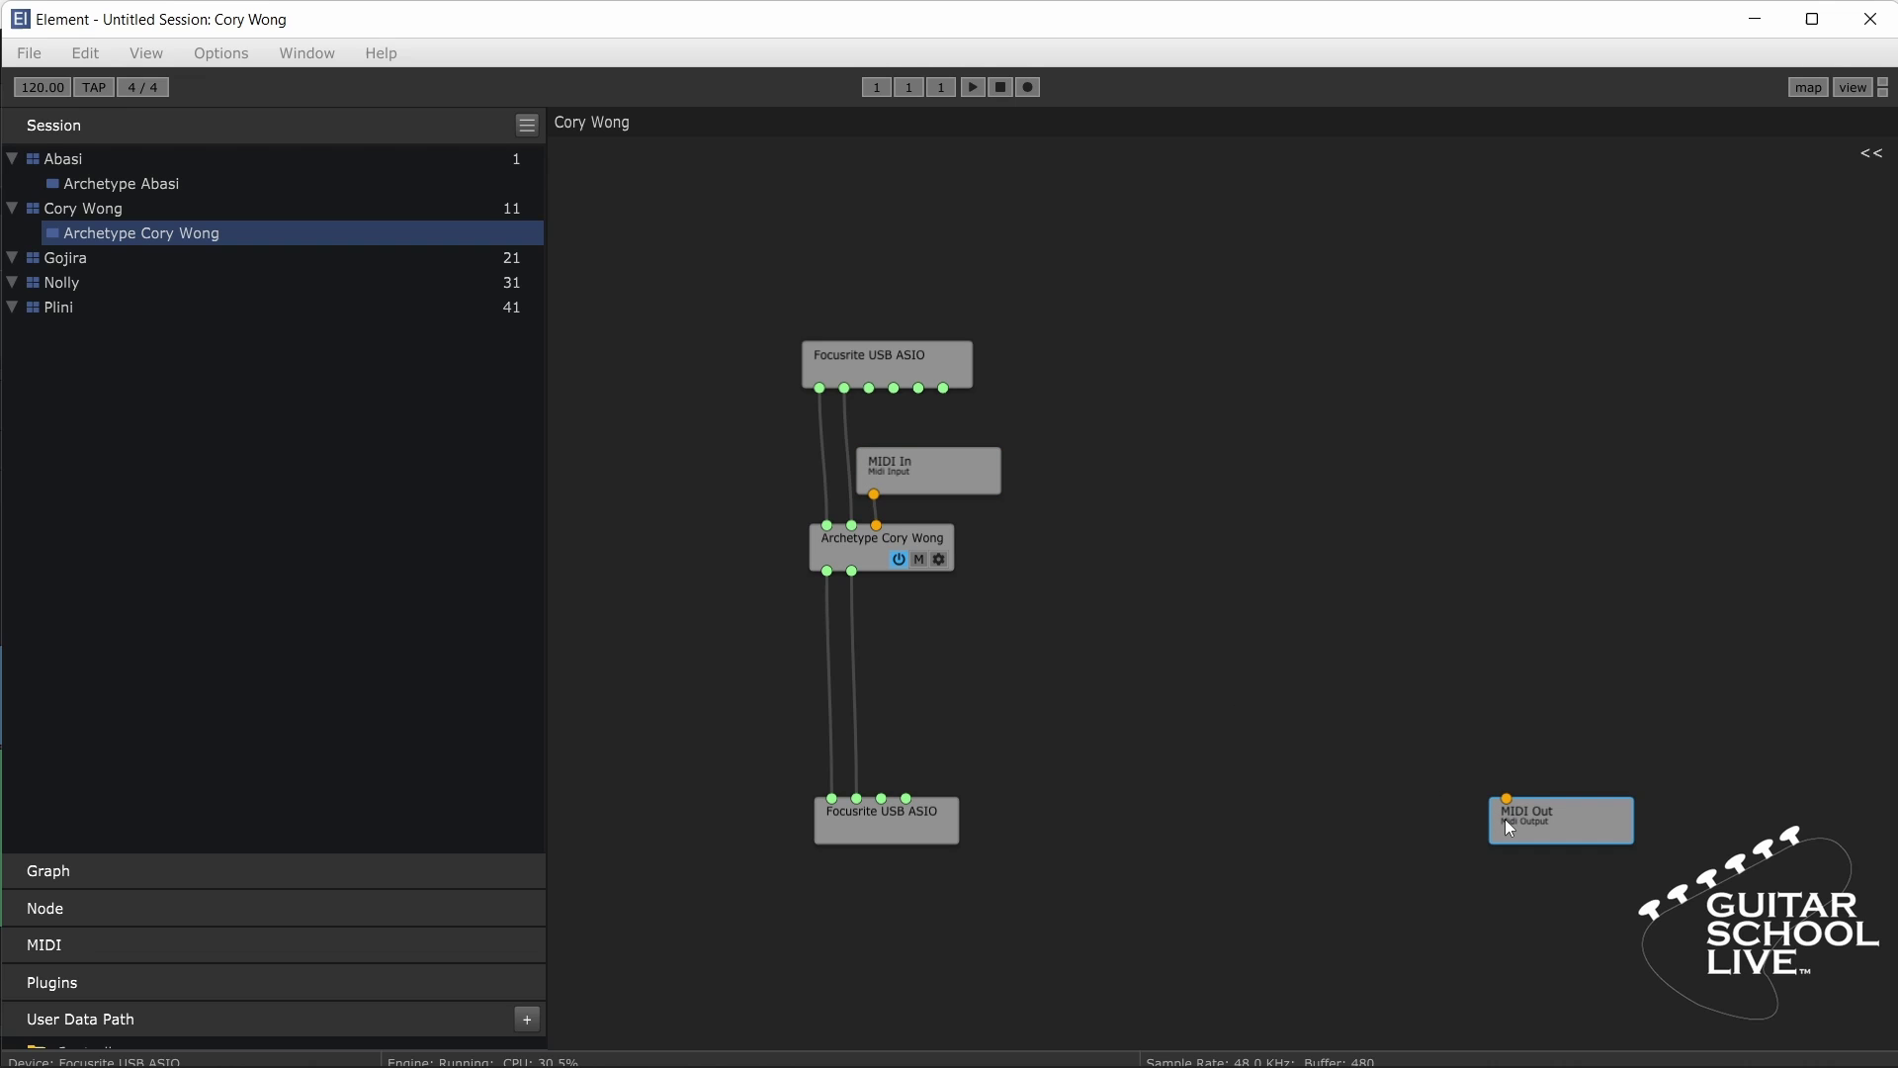
{"action": "key", "text": "Delete"}
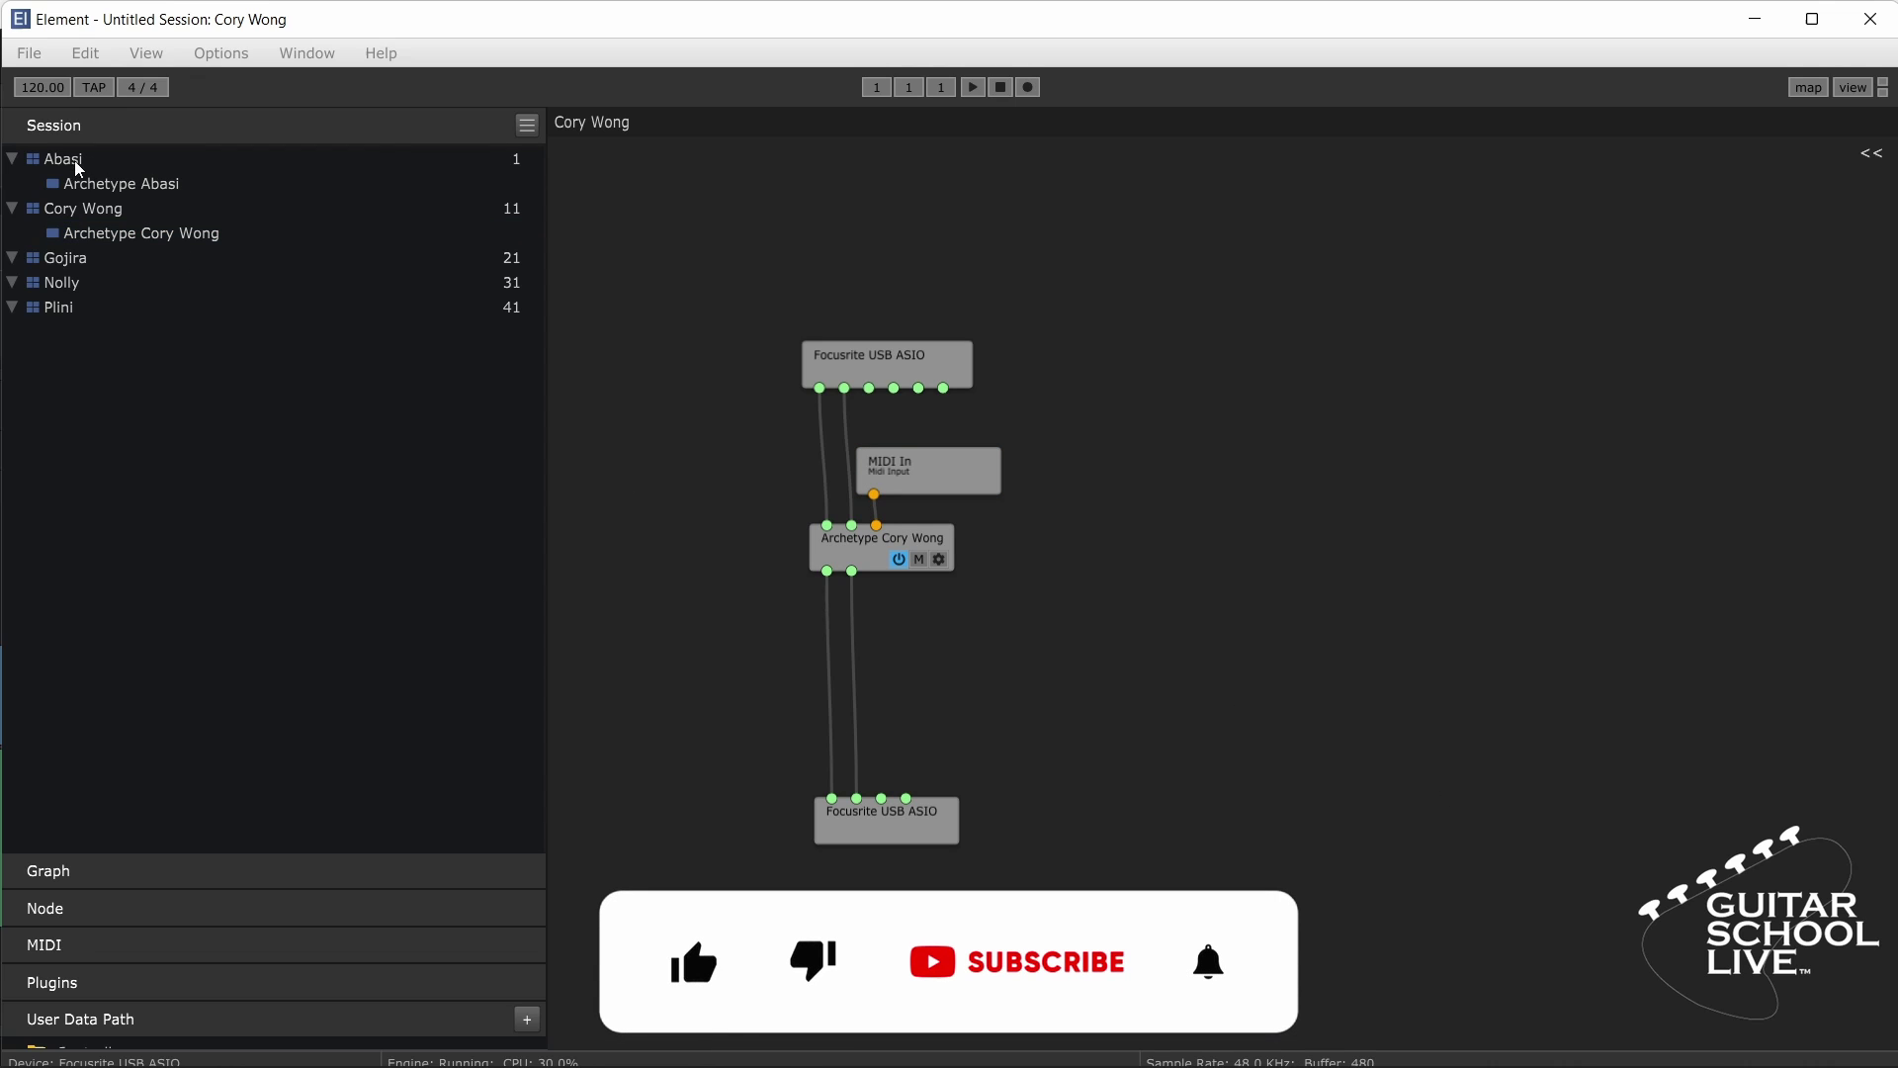
Step: Add Neural DSP's Archetype Gojira plugin to the Gojira graph
{"action": "left_click", "coordinate": [79, 259]}
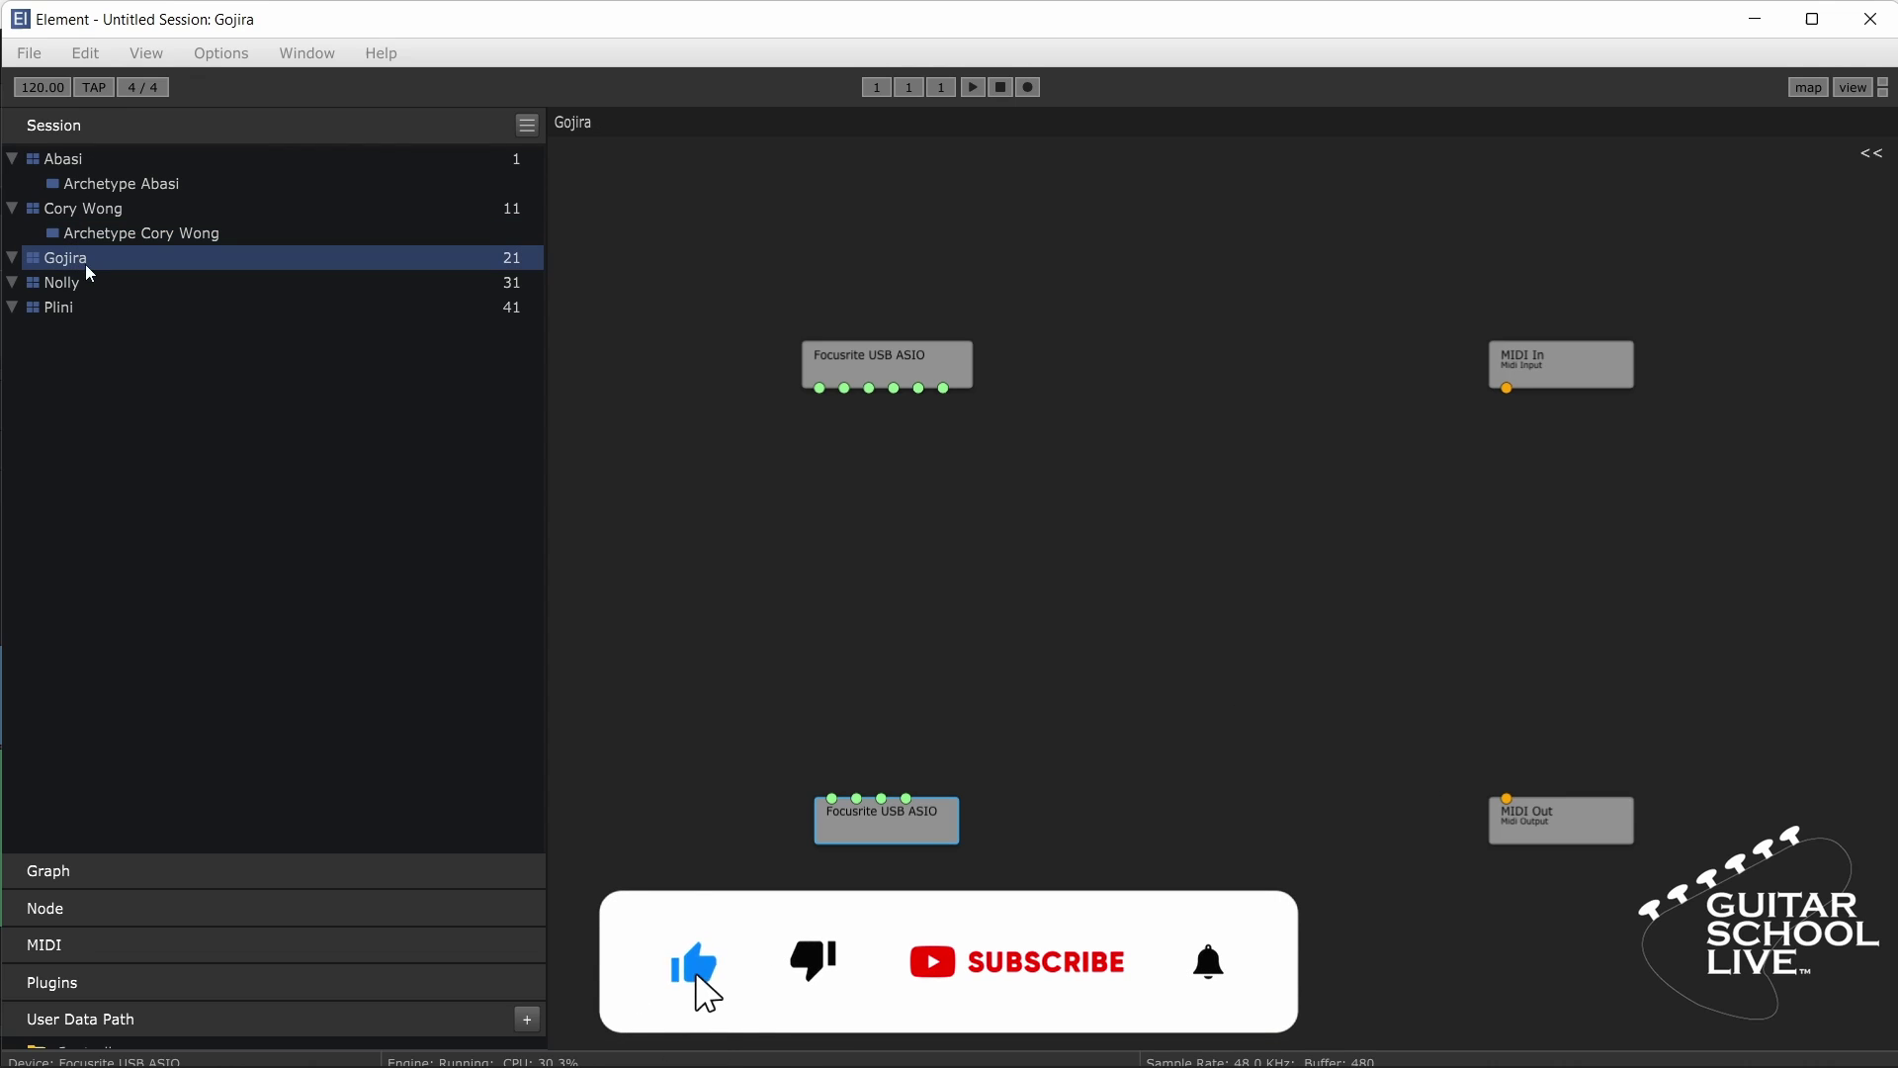
{"action": "right_click", "coordinate": [1074, 619]}
{"action": "left_click", "coordinate": [1117, 337]}
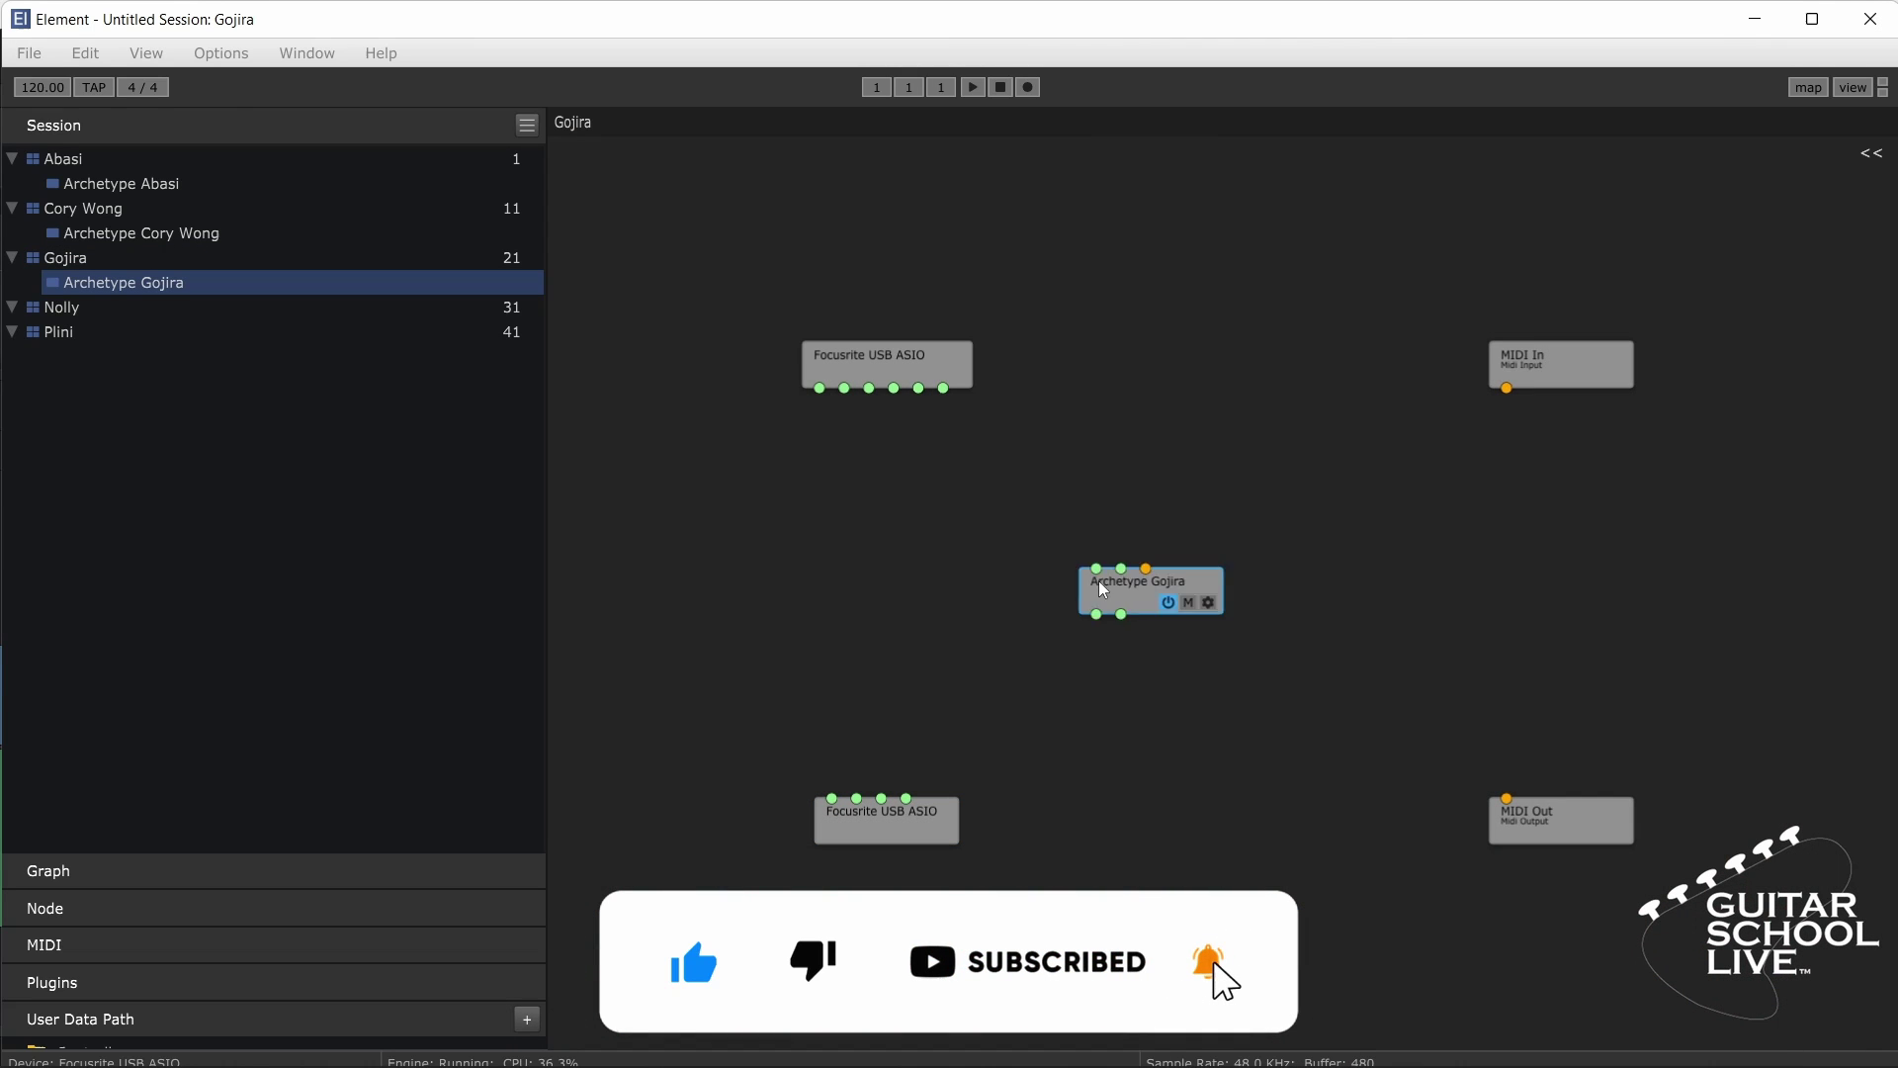
Step: Route the first two Focusrite channels and MIDI In into Archetype Gojira, its outputs to Focusrite, and remove the MIDI Out node
{"action": "left_click_drag", "start_coordinate": [819, 388], "coordinate": [832, 798]}
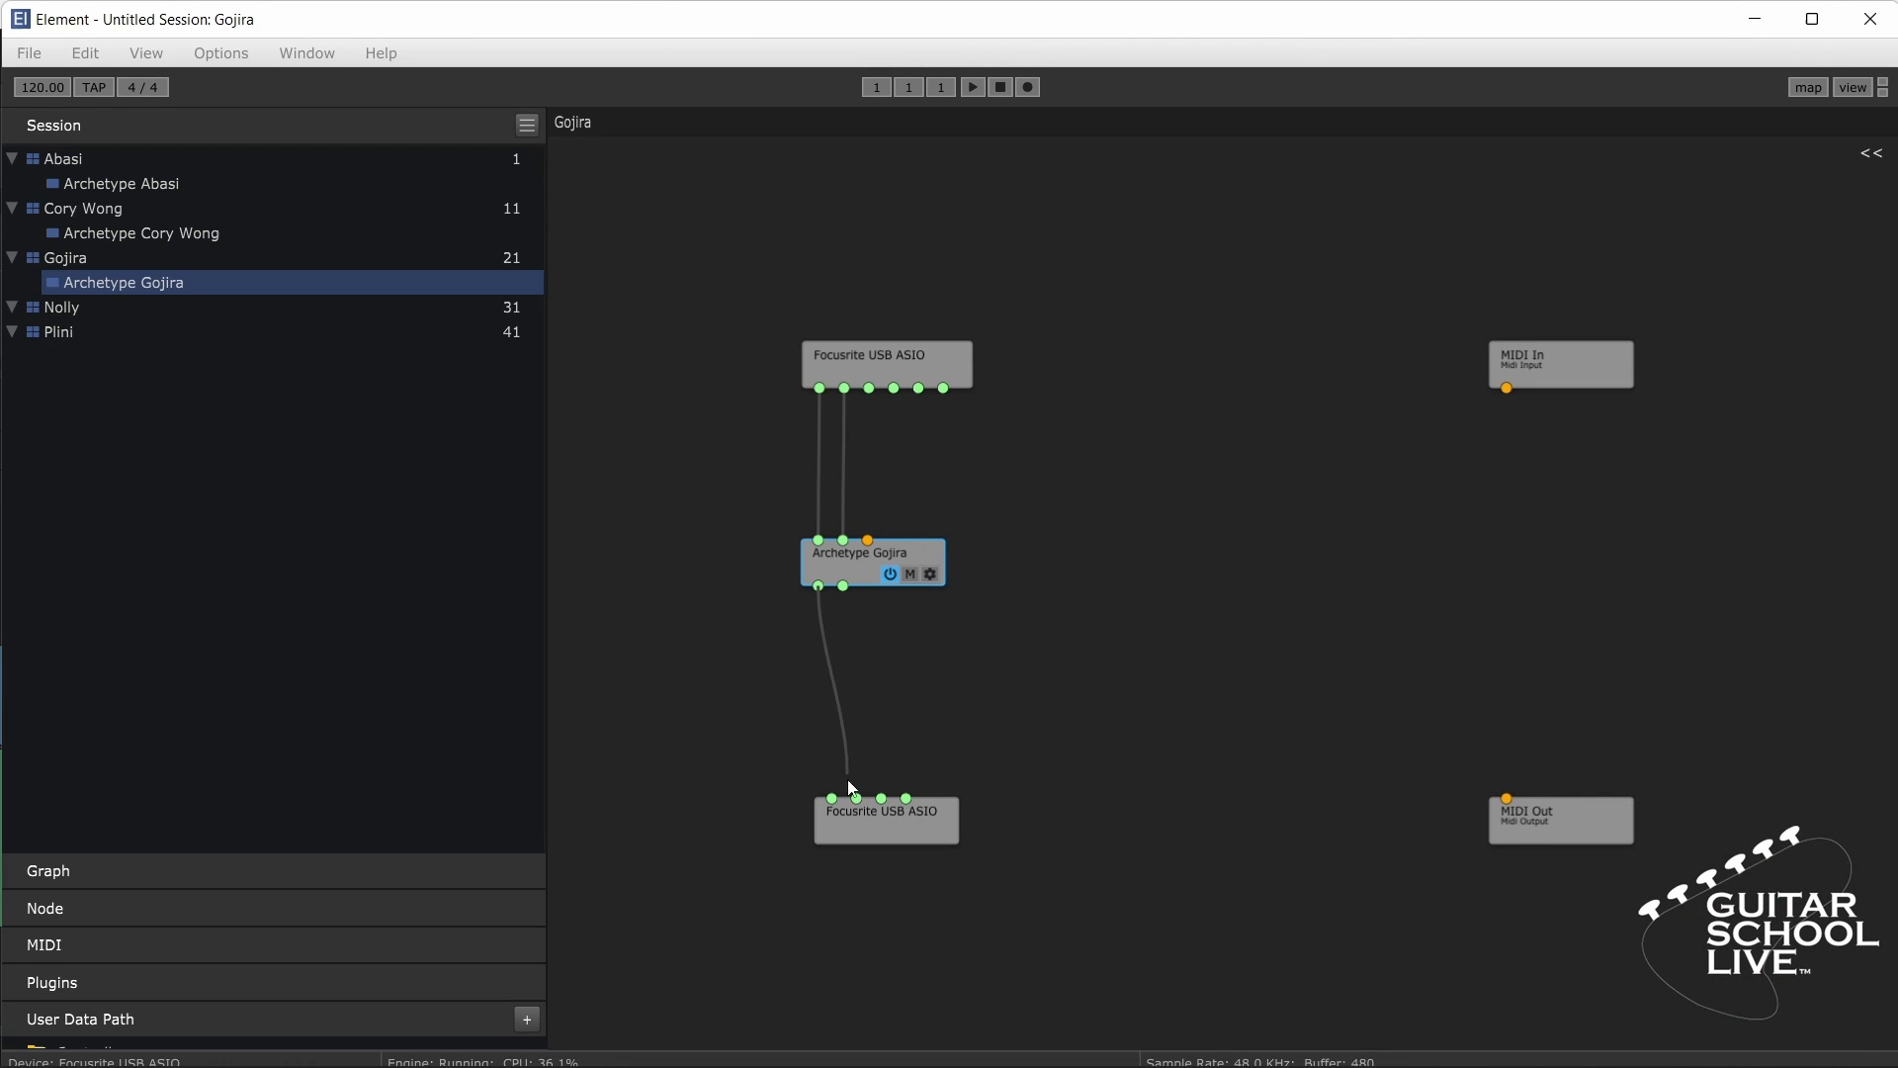
{"action": "left_click_drag", "start_coordinate": [844, 587], "coordinate": [857, 797]}
{"action": "left_click_drag", "start_coordinate": [1542, 364], "coordinate": [868, 540]}
{"action": "left_click", "coordinate": [1513, 825]}
Step: Add Neural DSP's Archetype Nolly plugin to the Nolly graph and close the plugin's window
{"action": "left_click", "coordinate": [97, 306]}
{"action": "right_click", "coordinate": [964, 326]}
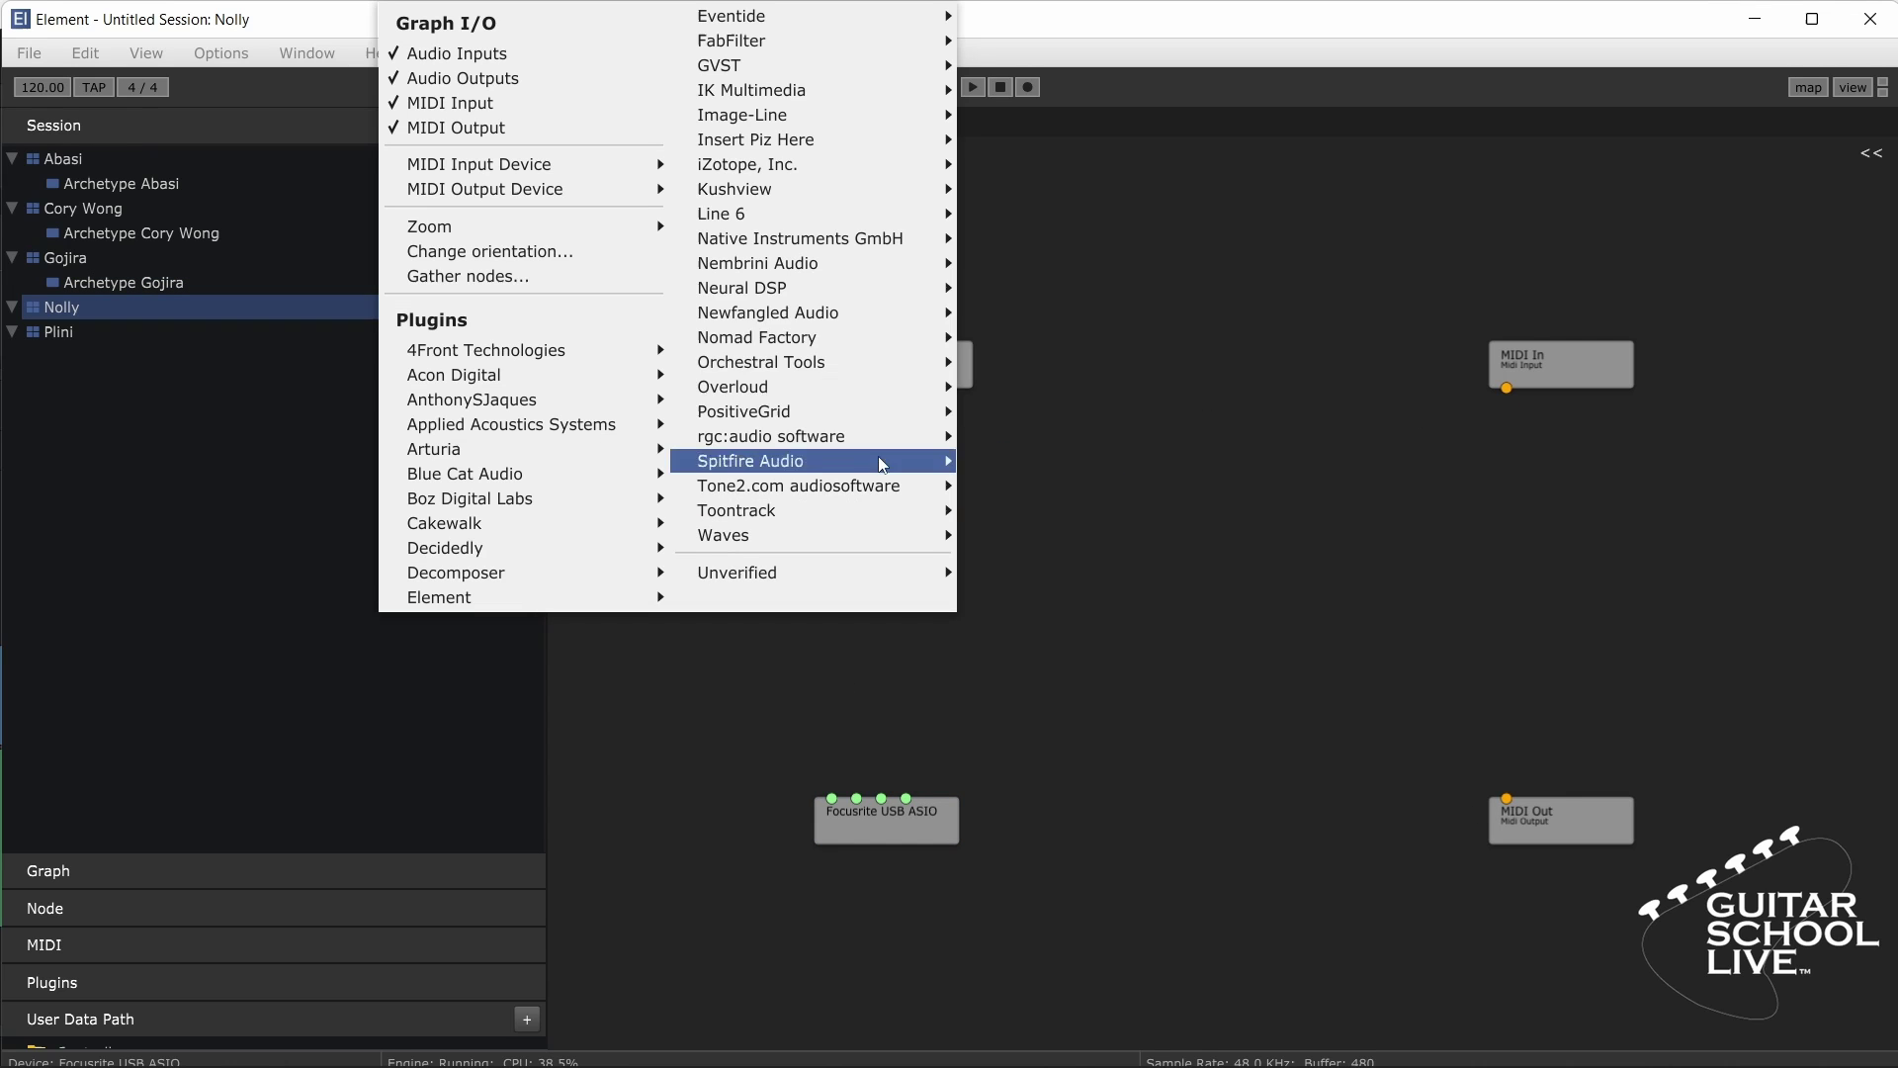
{"action": "mouse_move", "coordinate": [811, 312]}
{"action": "left_click", "coordinate": [1038, 365]}
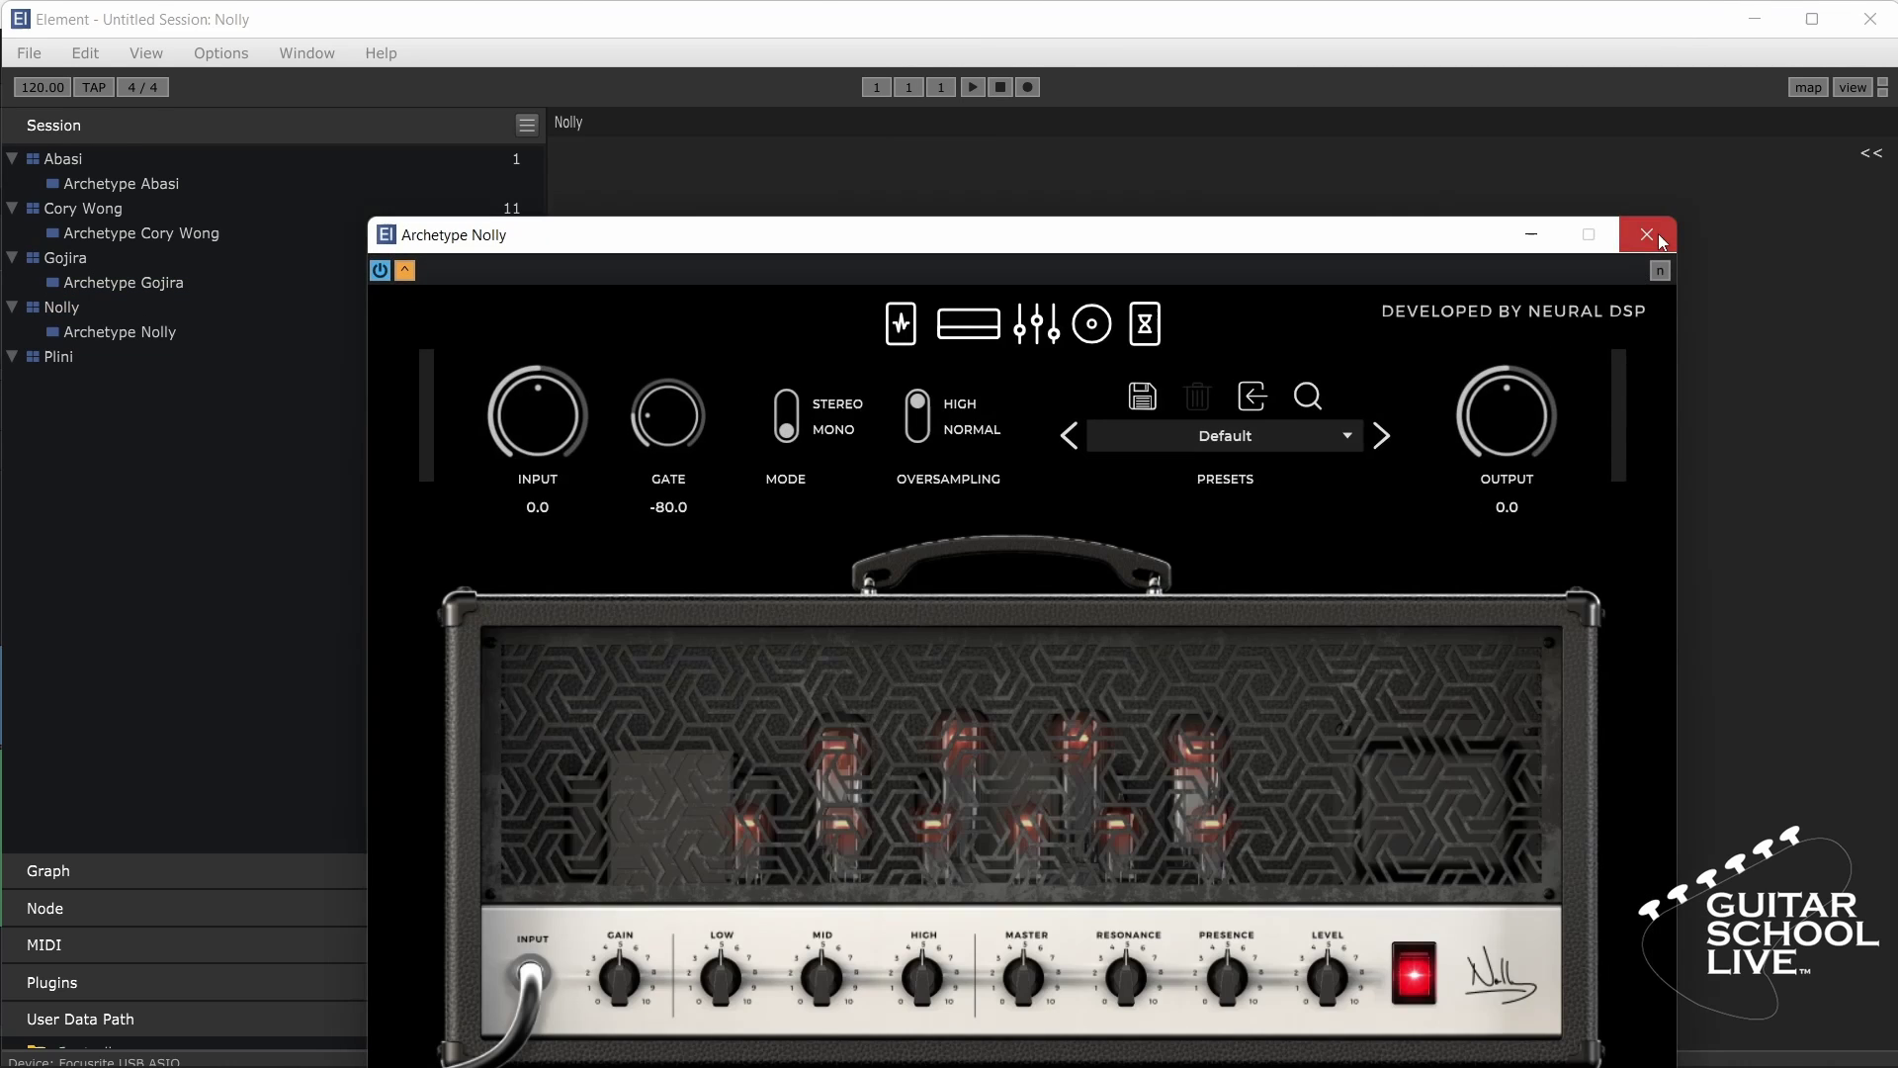
{"action": "left_click", "coordinate": [1651, 237]}
Step: Place Archetype Nolly between the Focusrite nodes and route the first two audio channels through it
{"action": "left_click_drag", "start_coordinate": [822, 553], "coordinate": [871, 560]}
{"action": "left_click_drag", "start_coordinate": [820, 387], "coordinate": [836, 526]}
{"action": "left_click_drag", "start_coordinate": [844, 388], "coordinate": [836, 797]}
{"action": "left_click_drag", "start_coordinate": [860, 572], "coordinate": [856, 797]}
Step: Connect MIDI In to Archetype Nolly's MIDI port and delete the Nolly graph's MIDI Out node
{"action": "left_click_drag", "start_coordinate": [1528, 361], "coordinate": [885, 526]}
{"action": "left_click", "coordinate": [1528, 836]}
{"action": "key", "text": "Delete"}
Step: Add Neural DSP's Archetype Plini plugin to the Plini graph
{"action": "left_click", "coordinate": [135, 357]}
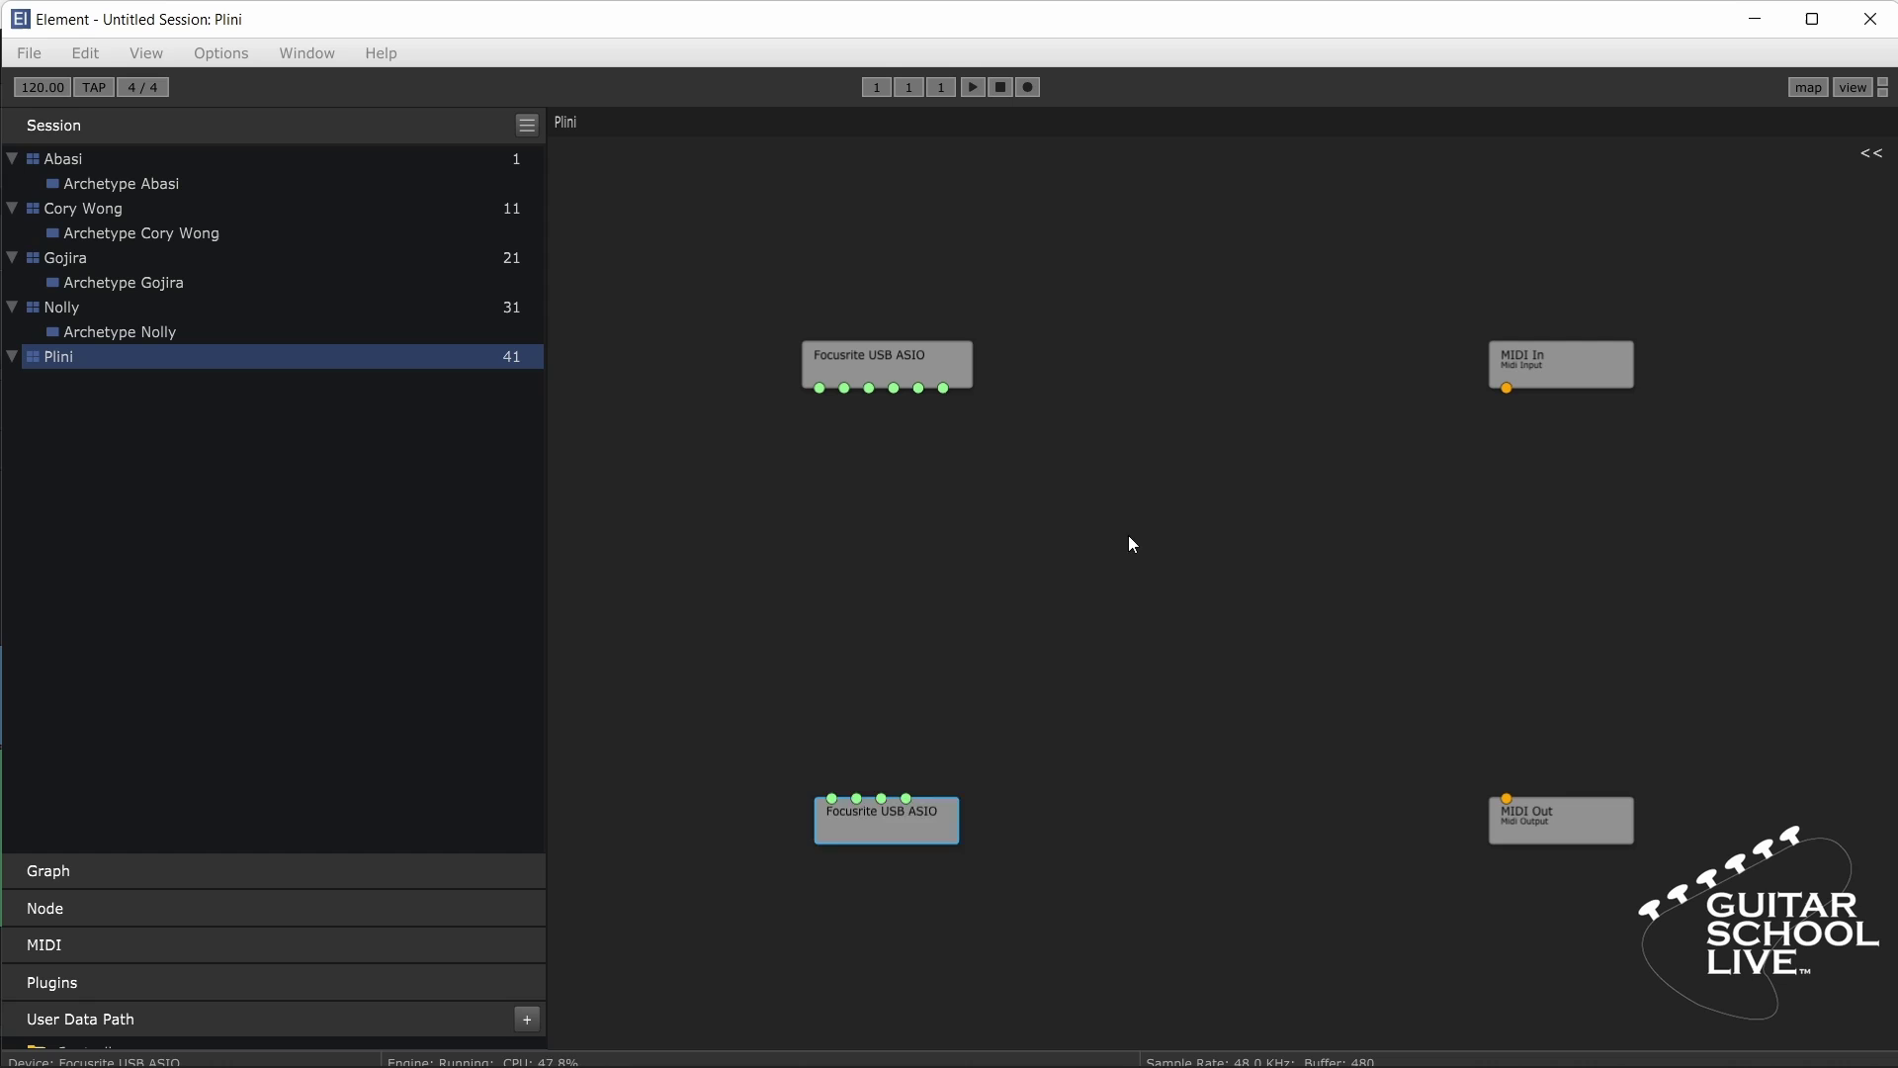
{"action": "right_click", "coordinate": [1131, 543]}
{"action": "mouse_move", "coordinate": [1050, 748]}
{"action": "left_click", "coordinate": [1214, 610]}
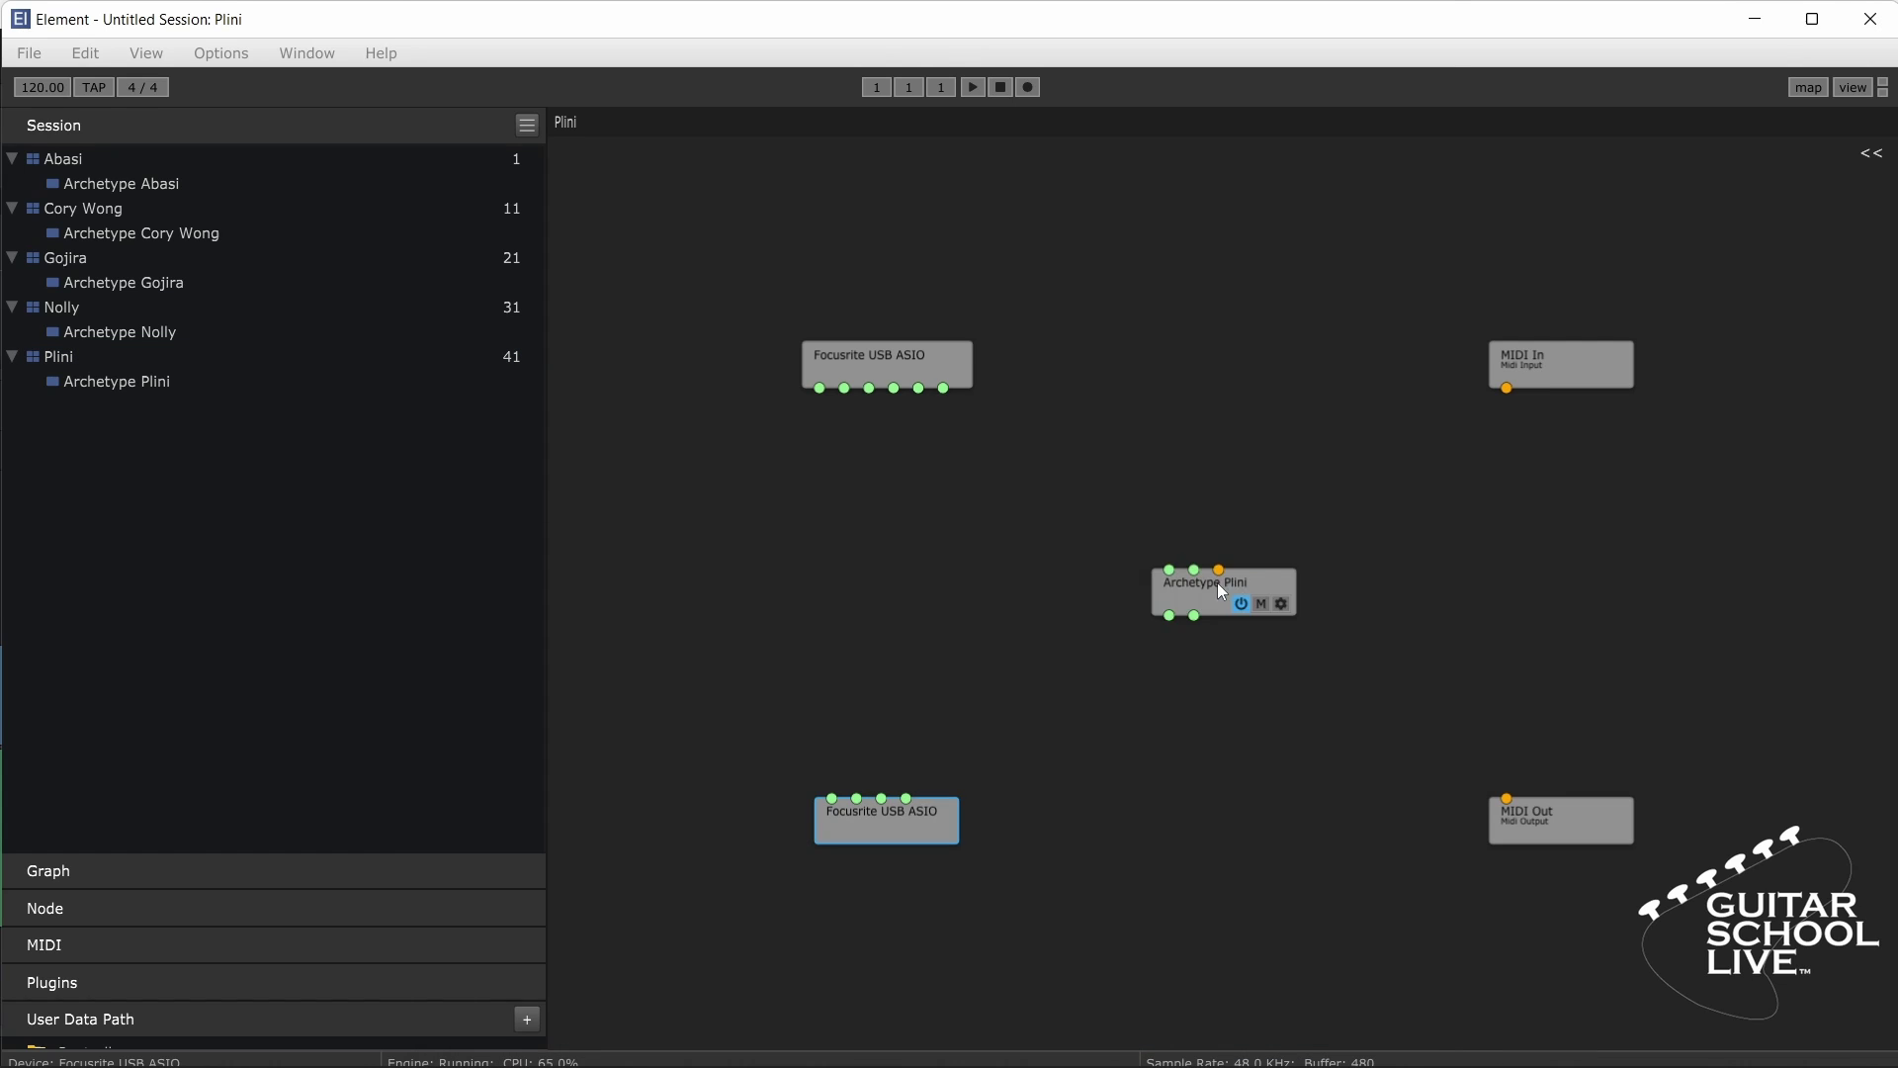
Step: Route the first two Focusrite inputs through Archetype Plini to the first two Focusrite outputs
{"action": "left_click_drag", "start_coordinate": [819, 389], "coordinate": [825, 539]}
{"action": "left_click_drag", "start_coordinate": [853, 431], "coordinate": [863, 552]}
{"action": "left_click_drag", "start_coordinate": [838, 598], "coordinate": [856, 798]}
Step: Connect MIDI In to Archetype Plini's MIDI port and delete the Plini graph's MIDI Out node
{"action": "left_click_drag", "start_coordinate": [1557, 384], "coordinate": [888, 552]}
{"action": "left_click", "coordinate": [1539, 821]}
{"action": "key", "text": "Delete"}
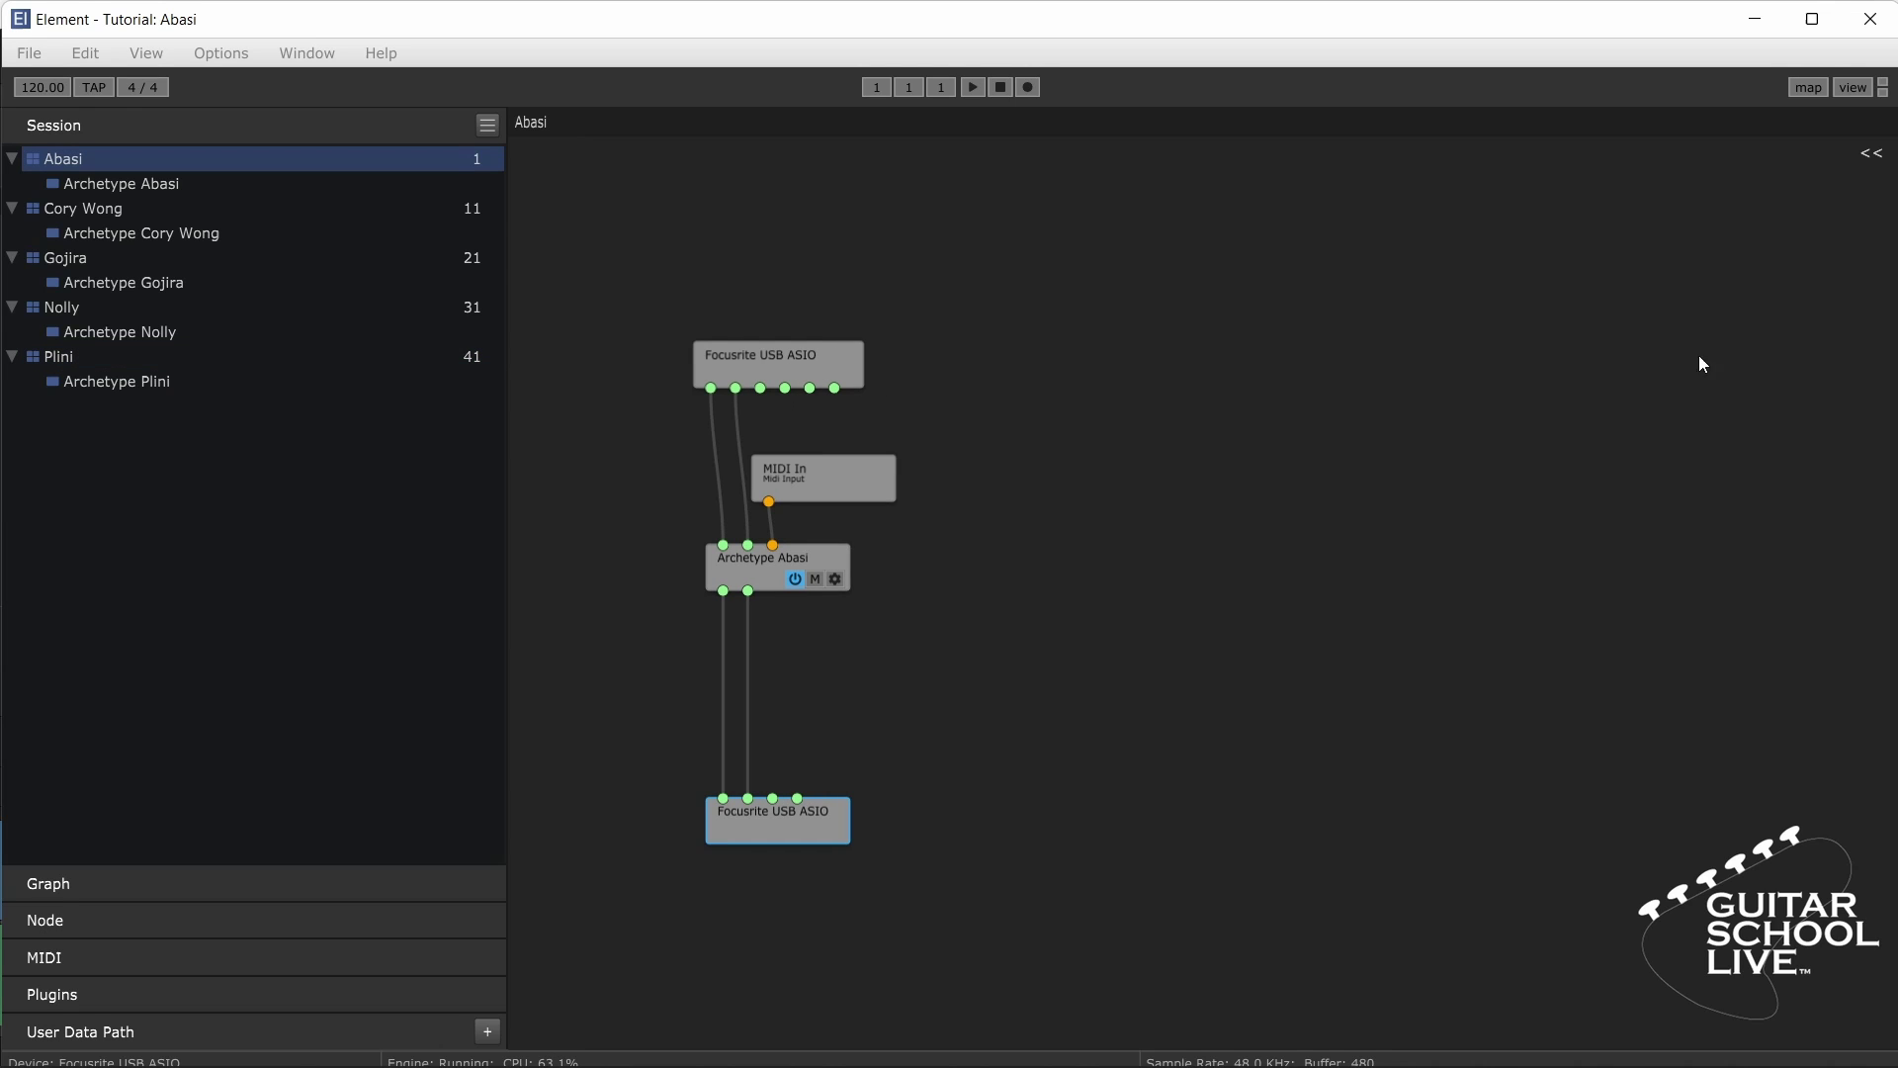
Step: Open Archetype Abasi from the Abasi graph and load Nolly Getgood's artist preset The Quack
{"action": "double_click", "coordinate": [764, 568]}
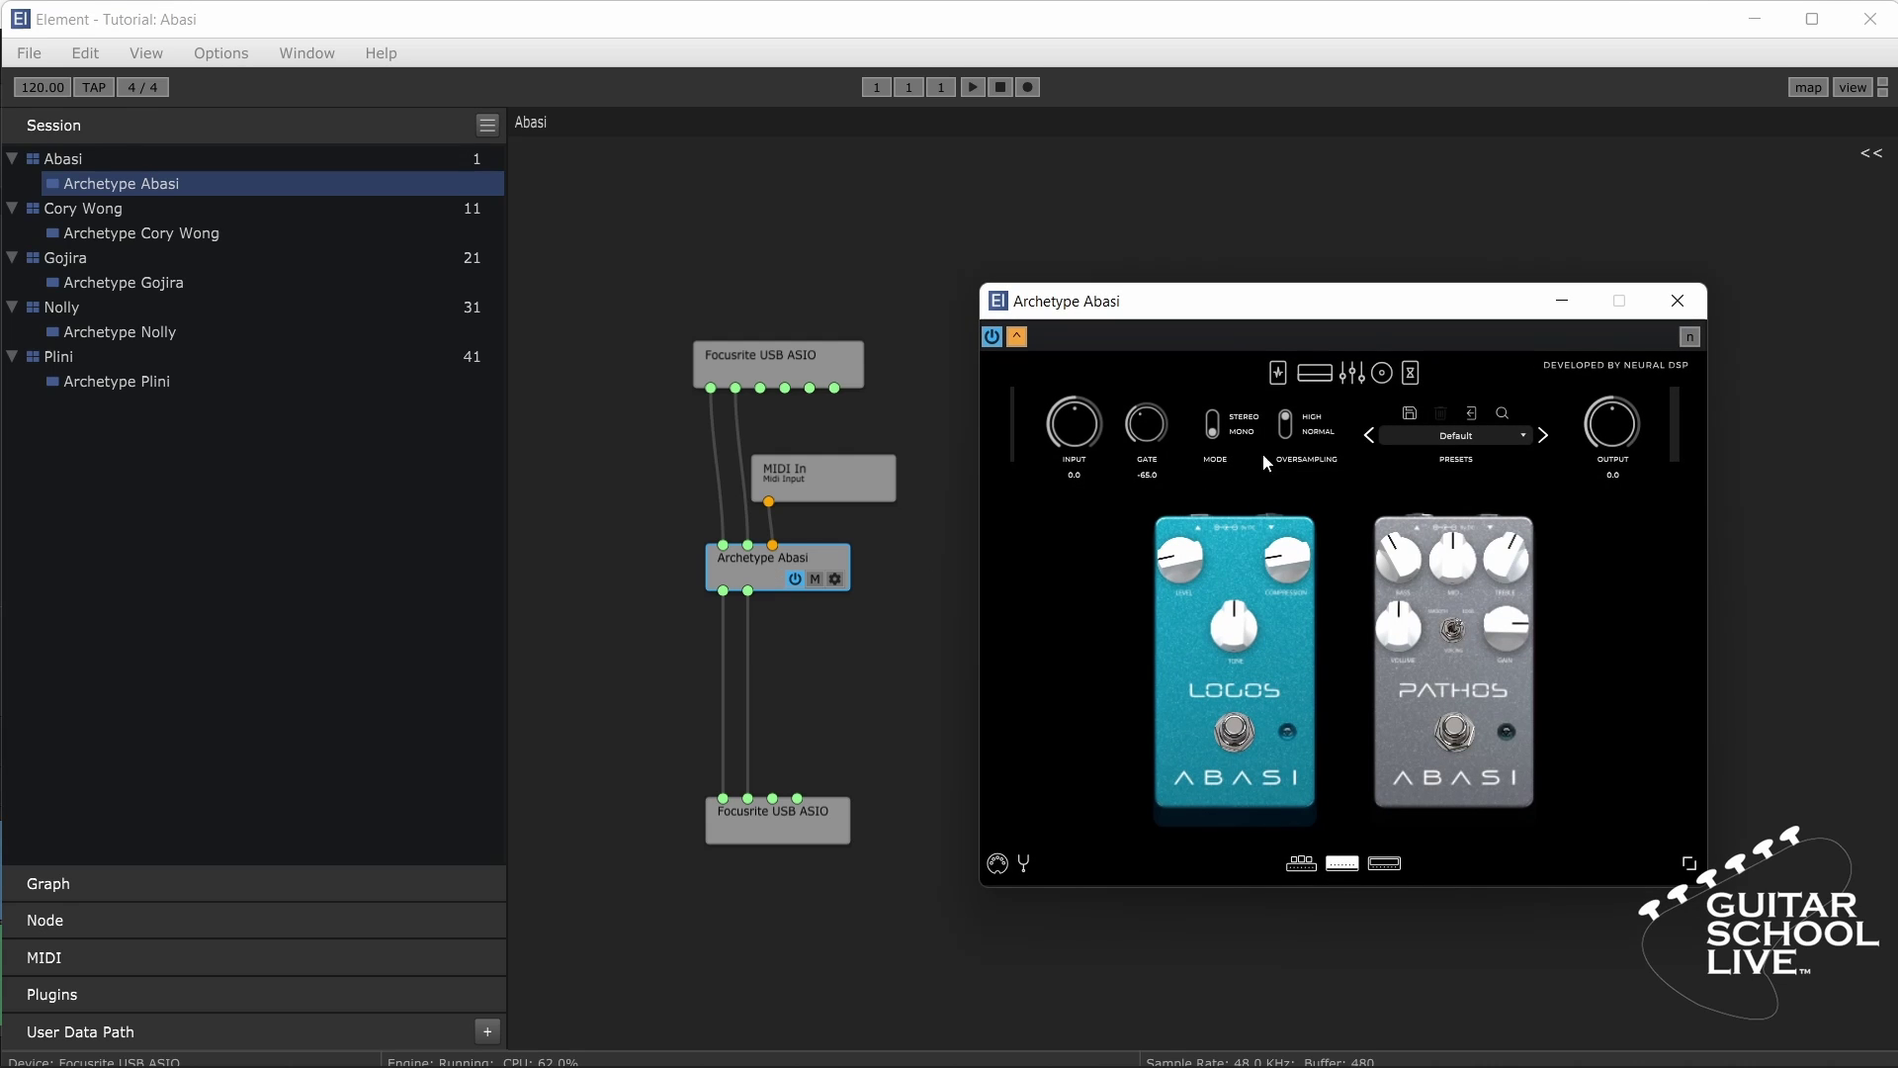
{"action": "left_click", "coordinate": [1455, 435]}
{"action": "mouse_move", "coordinate": [1439, 532]}
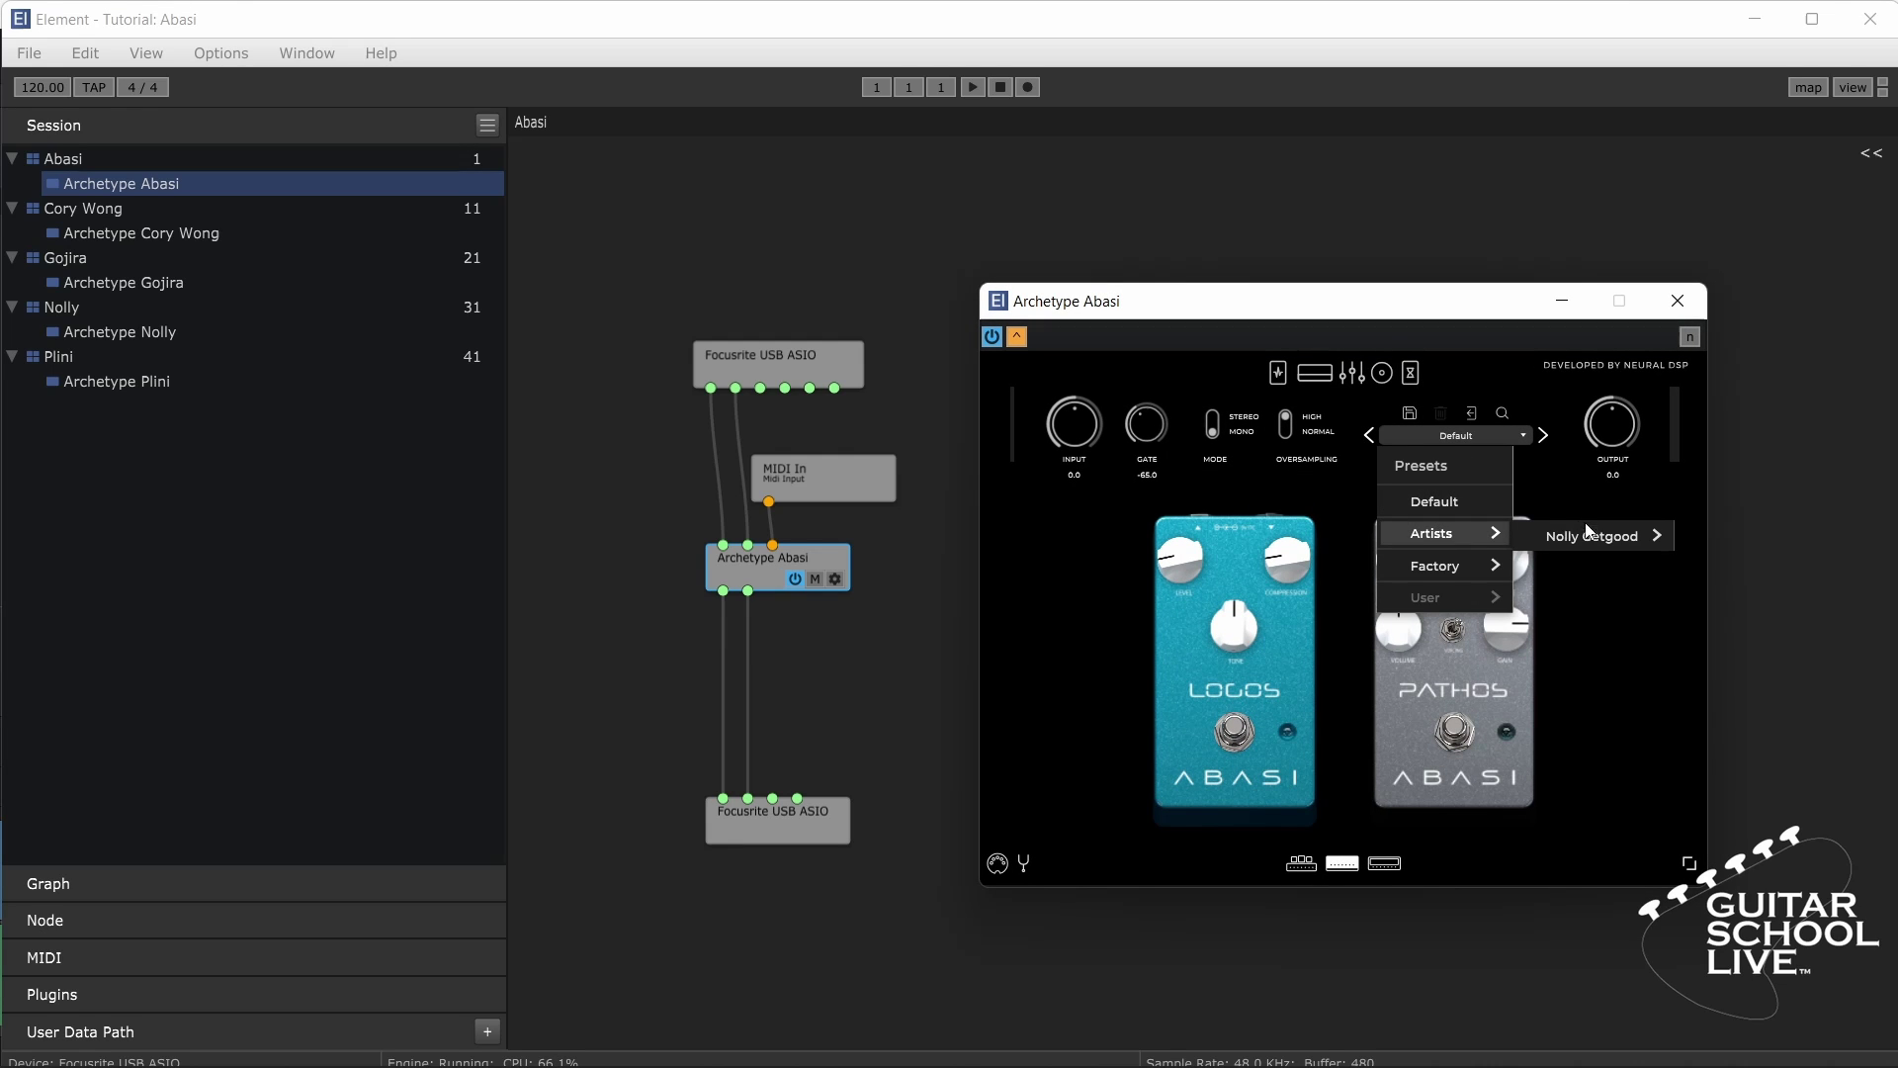
{"action": "mouse_move", "coordinate": [1603, 535]}
{"action": "left_click", "coordinate": [1711, 534]}
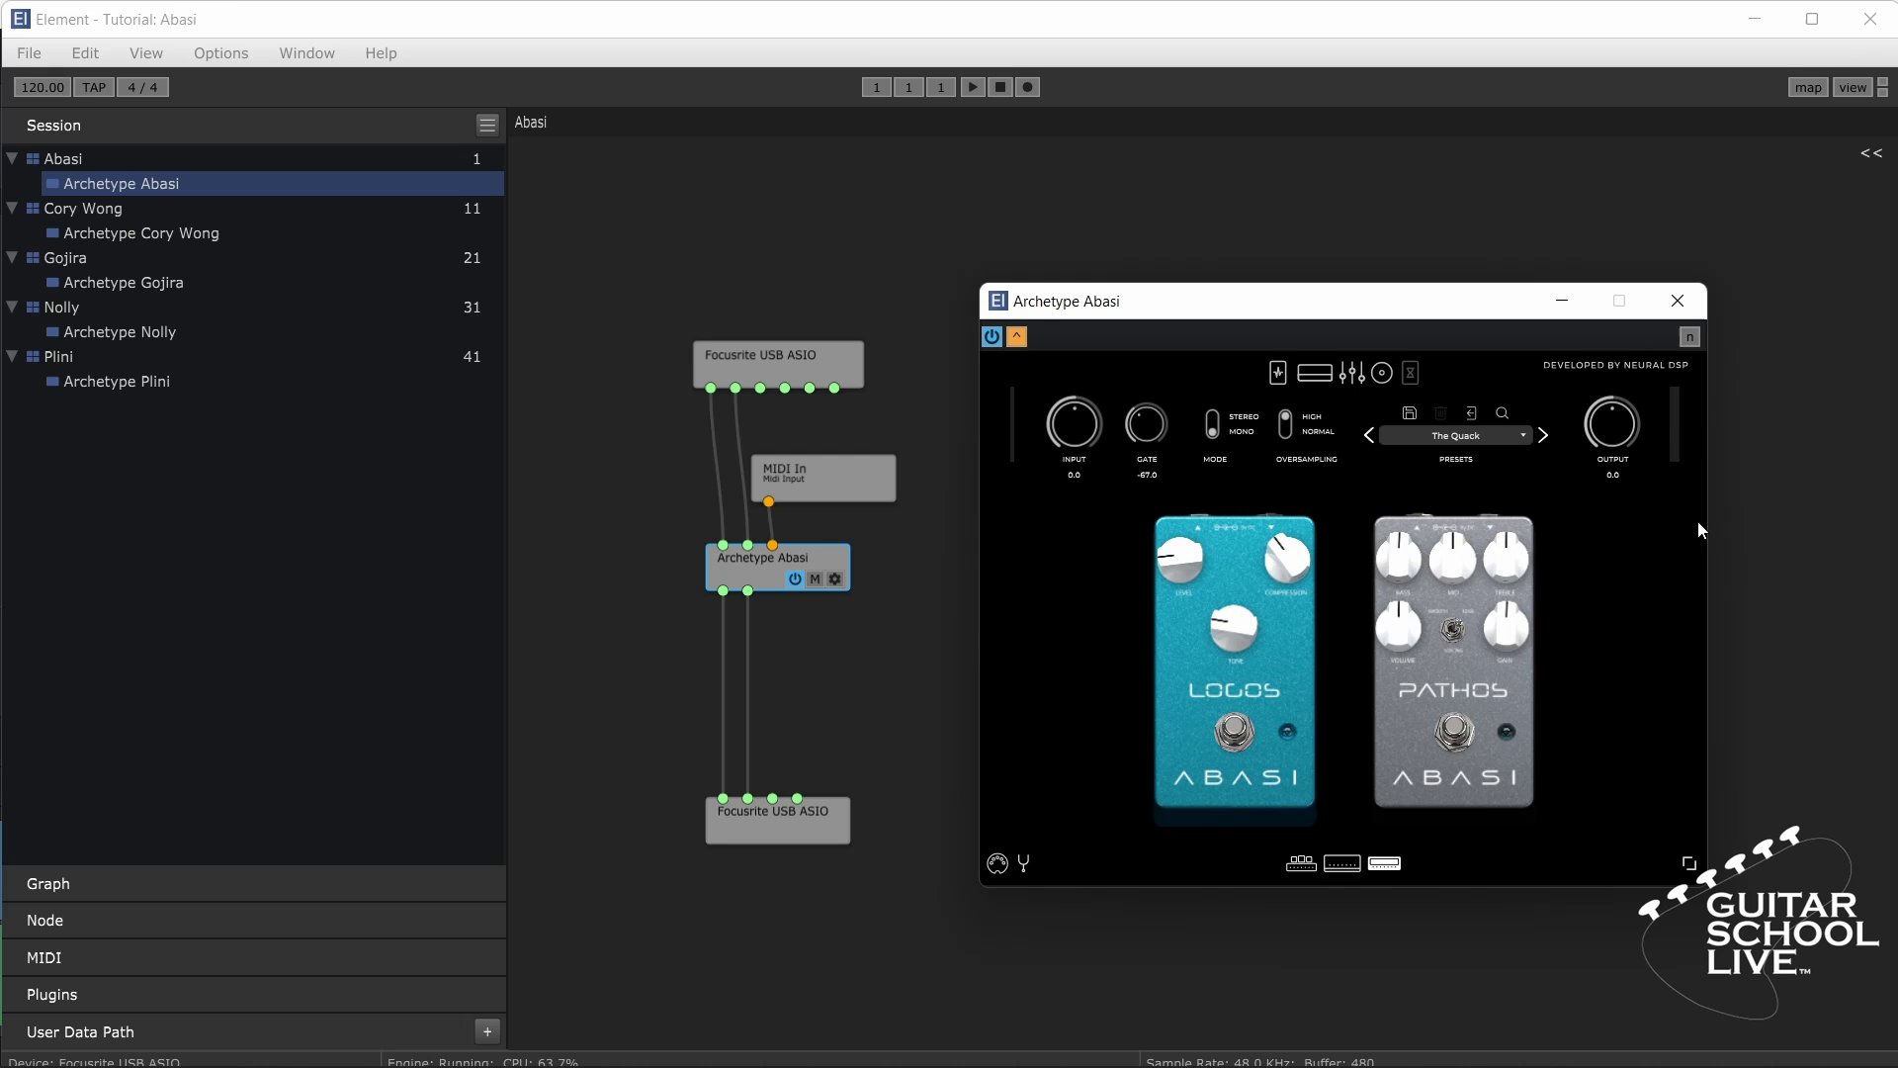
Step: MIDI-learn a foot controller switch to recall The Quack preset, then end MIDI Learn
{"action": "right_click", "coordinate": [1464, 441]}
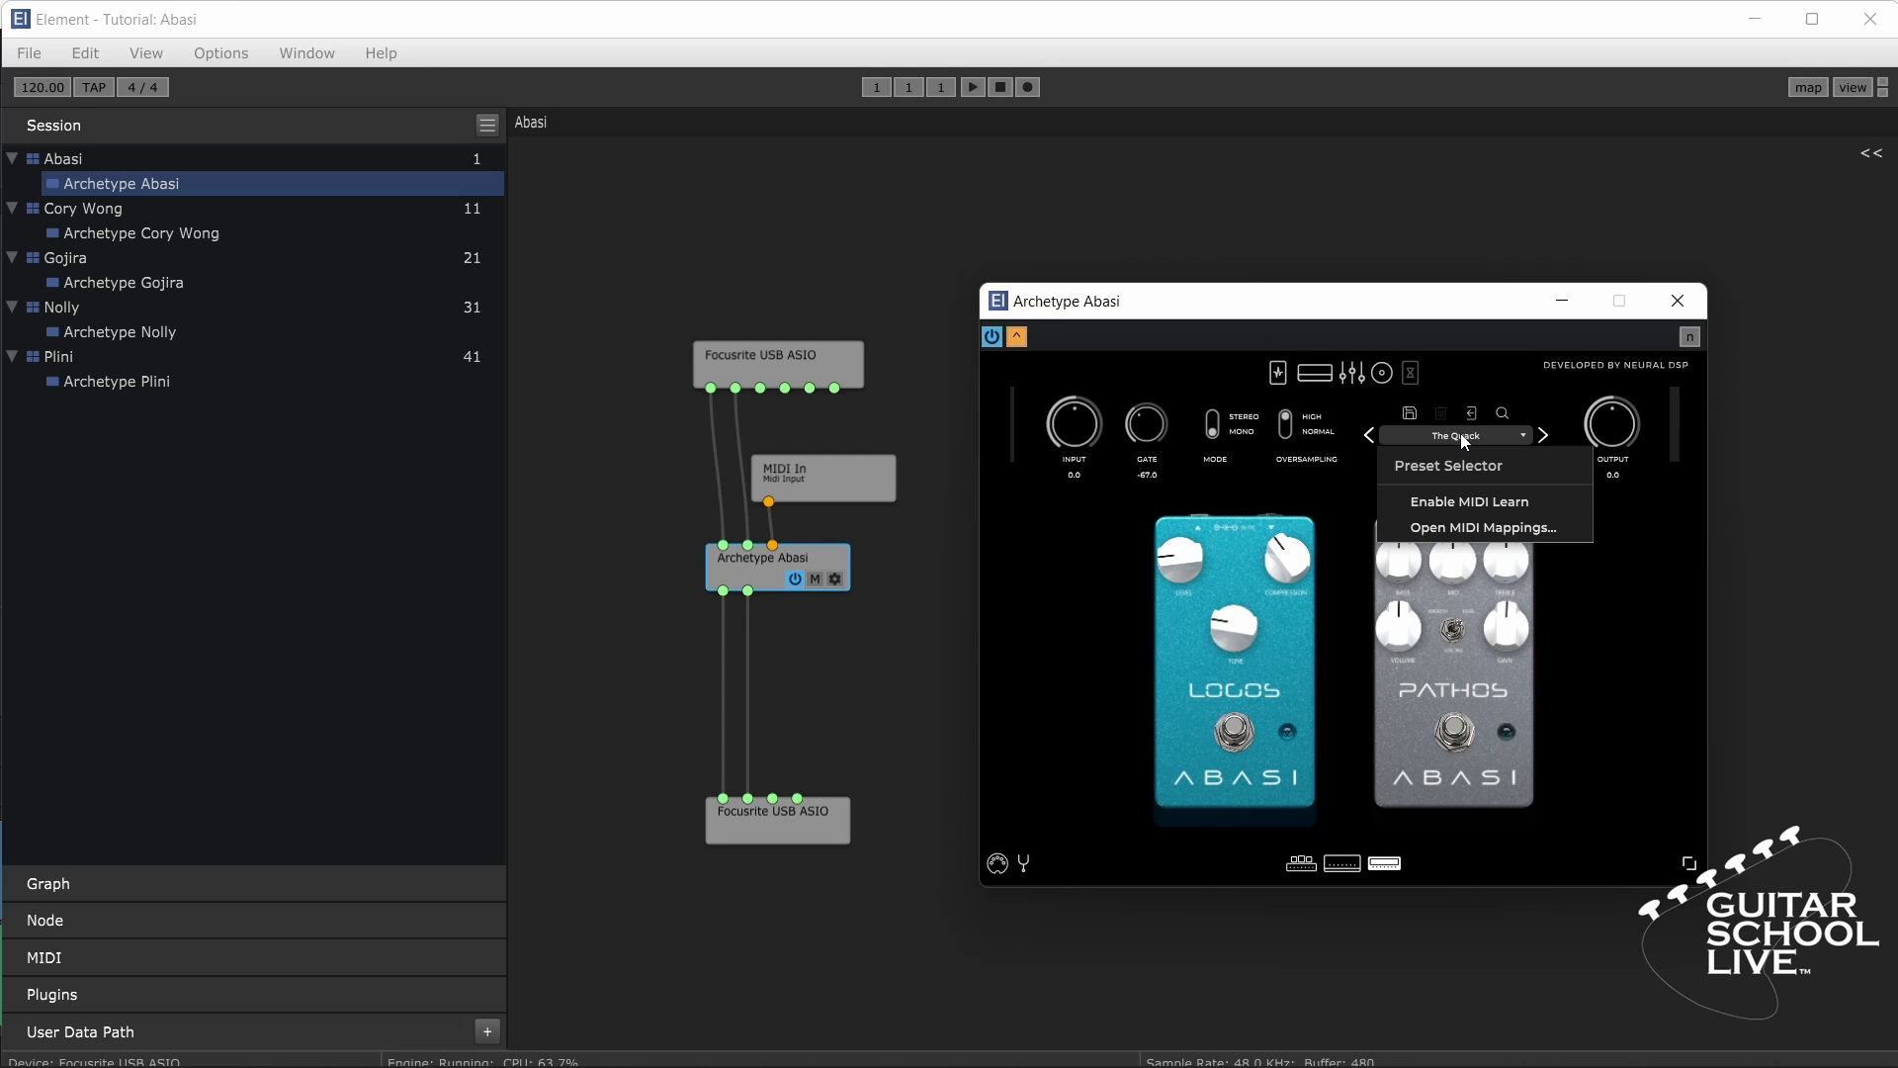
{"action": "left_click", "coordinate": [1468, 503]}
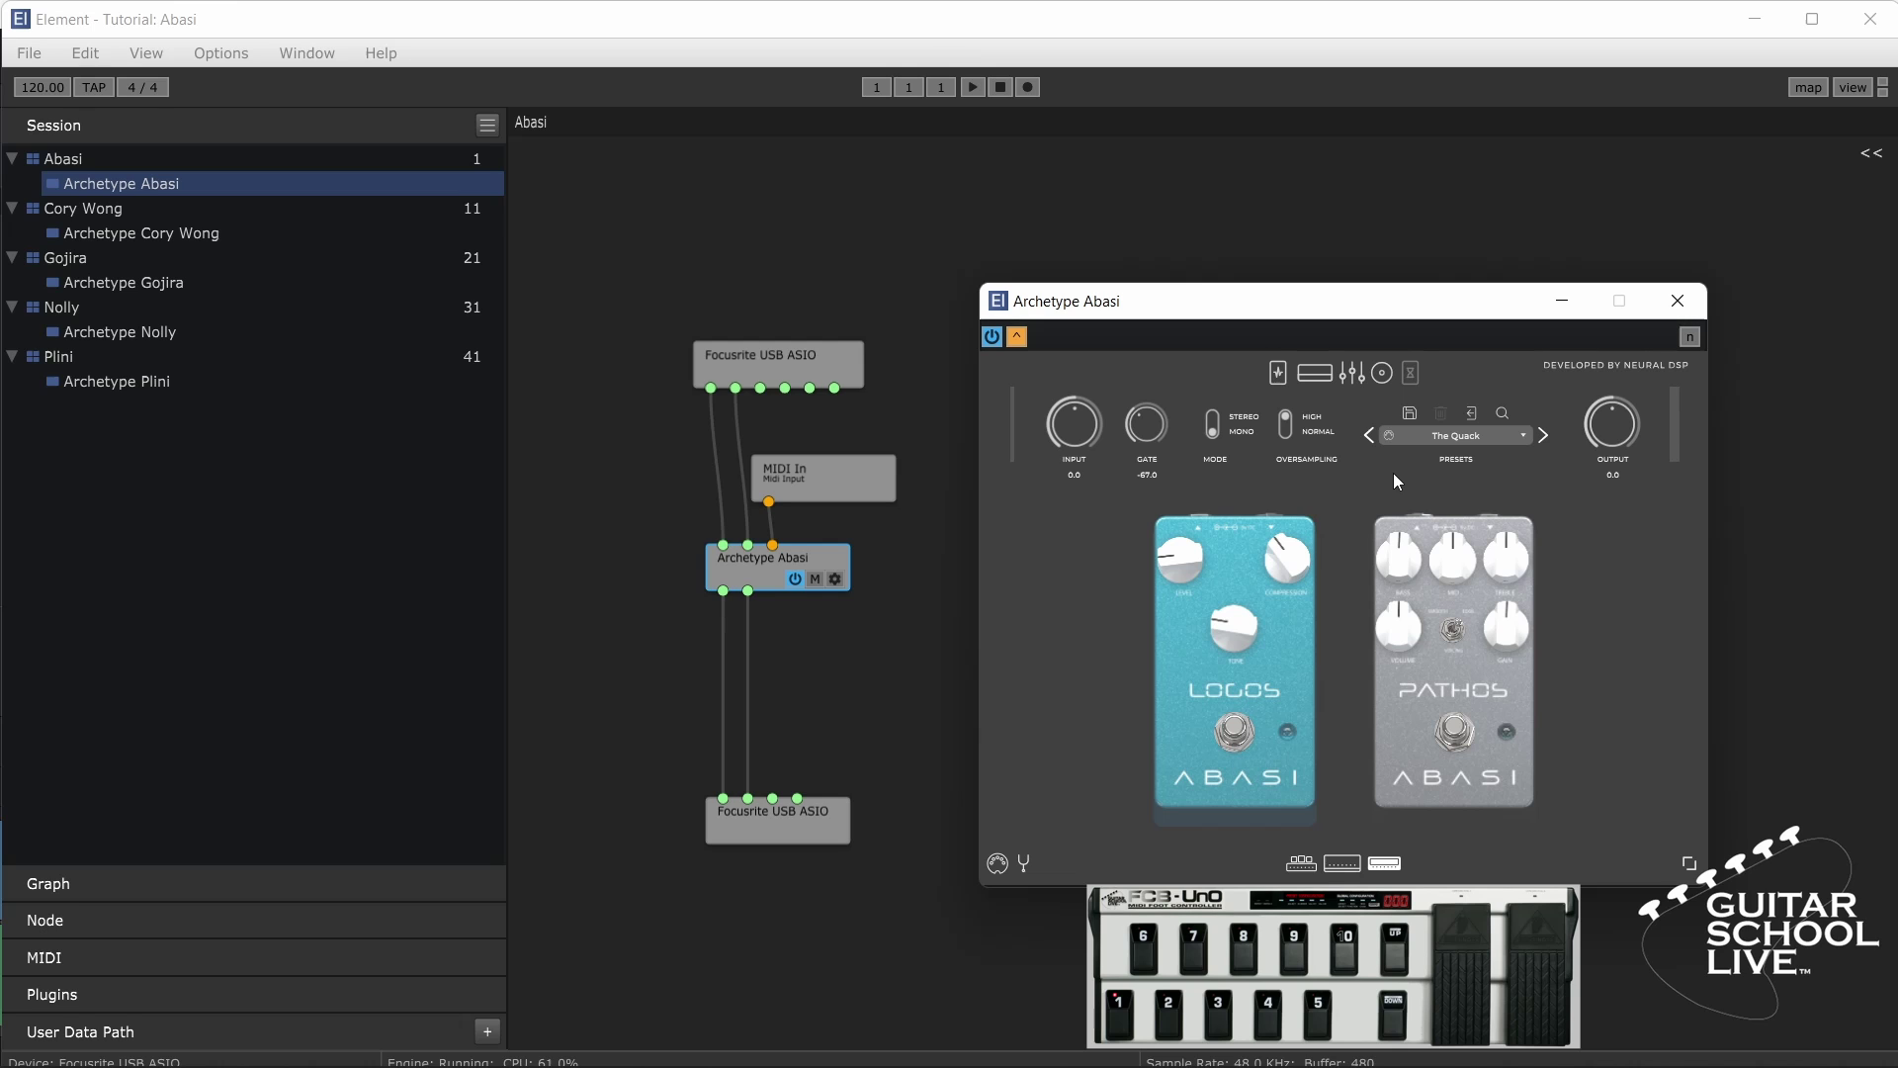
{"action": "right_click", "coordinate": [1410, 437]}
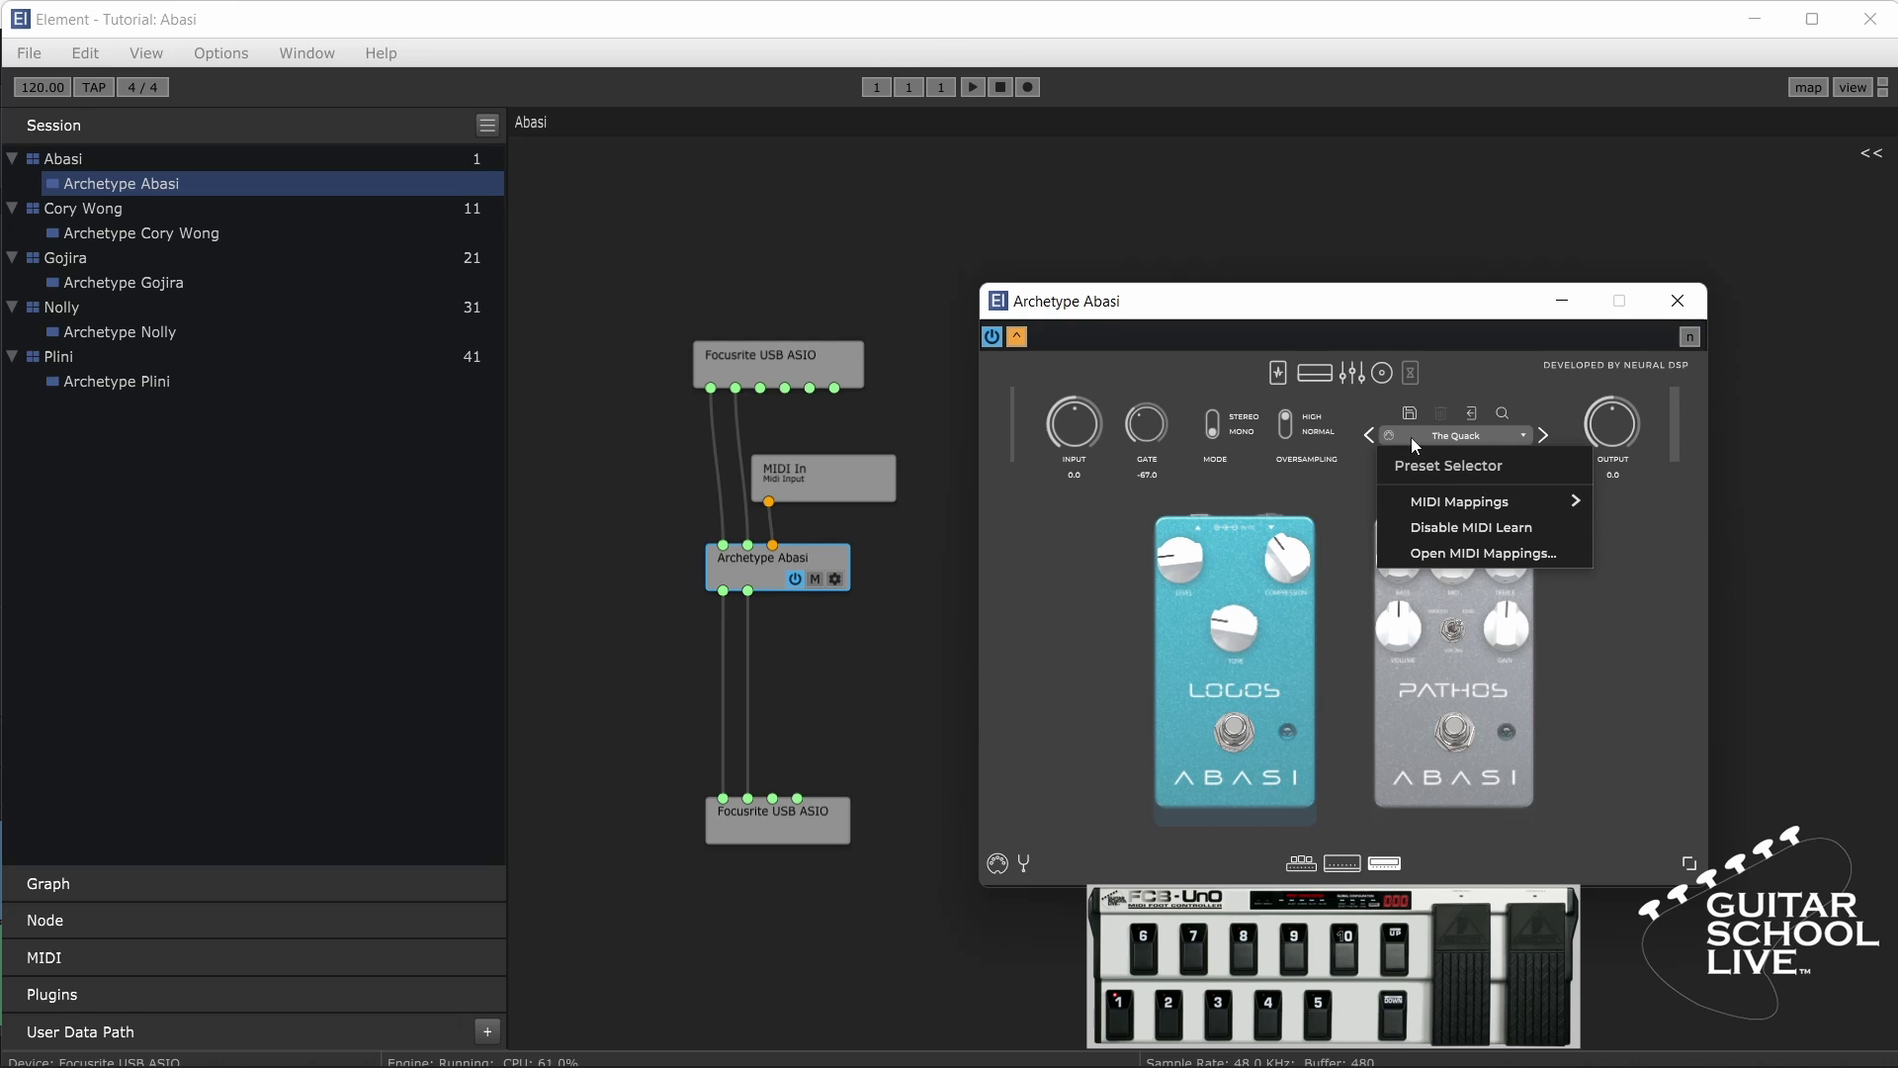
{"action": "left_click", "coordinate": [1457, 529]}
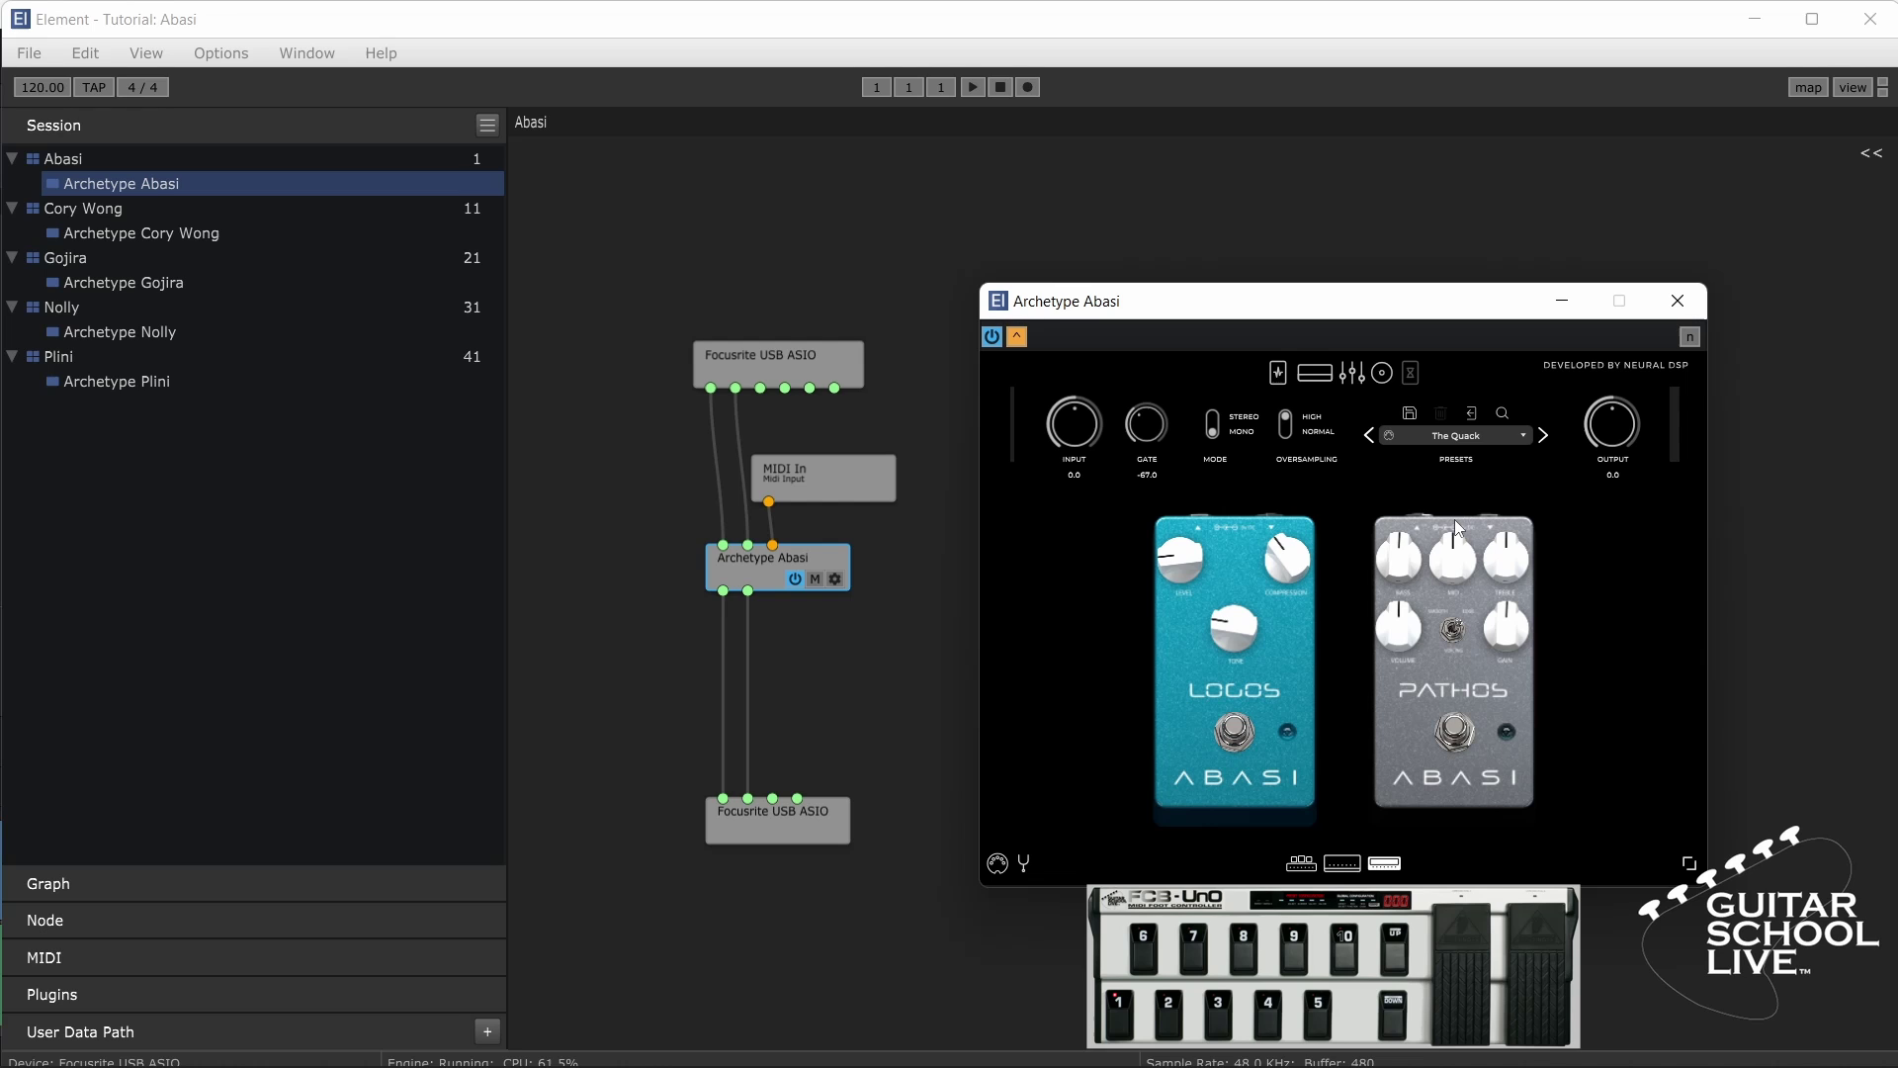
Step: Load Tosin Abasi's factory preset Tightanic and assign it to a foot controller switch with MIDI Learn
{"action": "left_click", "coordinate": [1454, 441]}
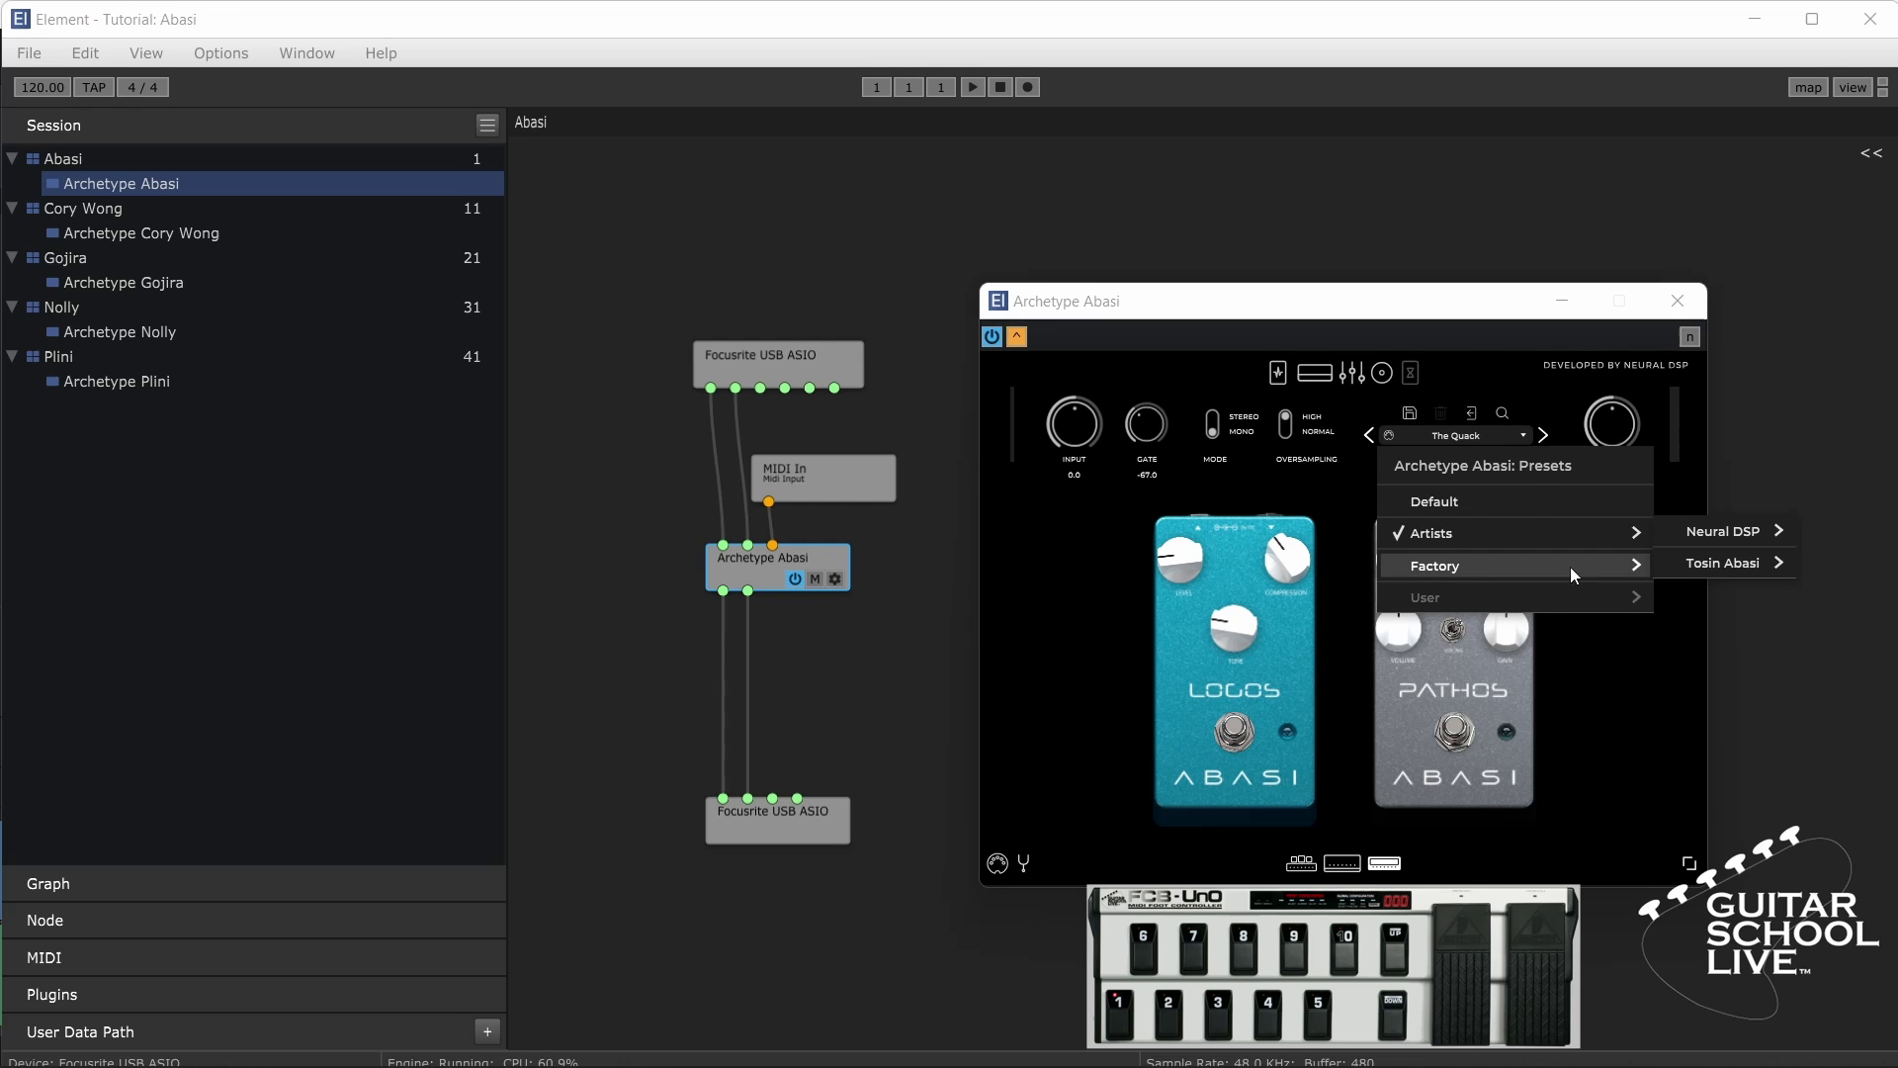
{"action": "mouse_move", "coordinate": [1588, 553]}
{"action": "mouse_move", "coordinate": [1684, 561]}
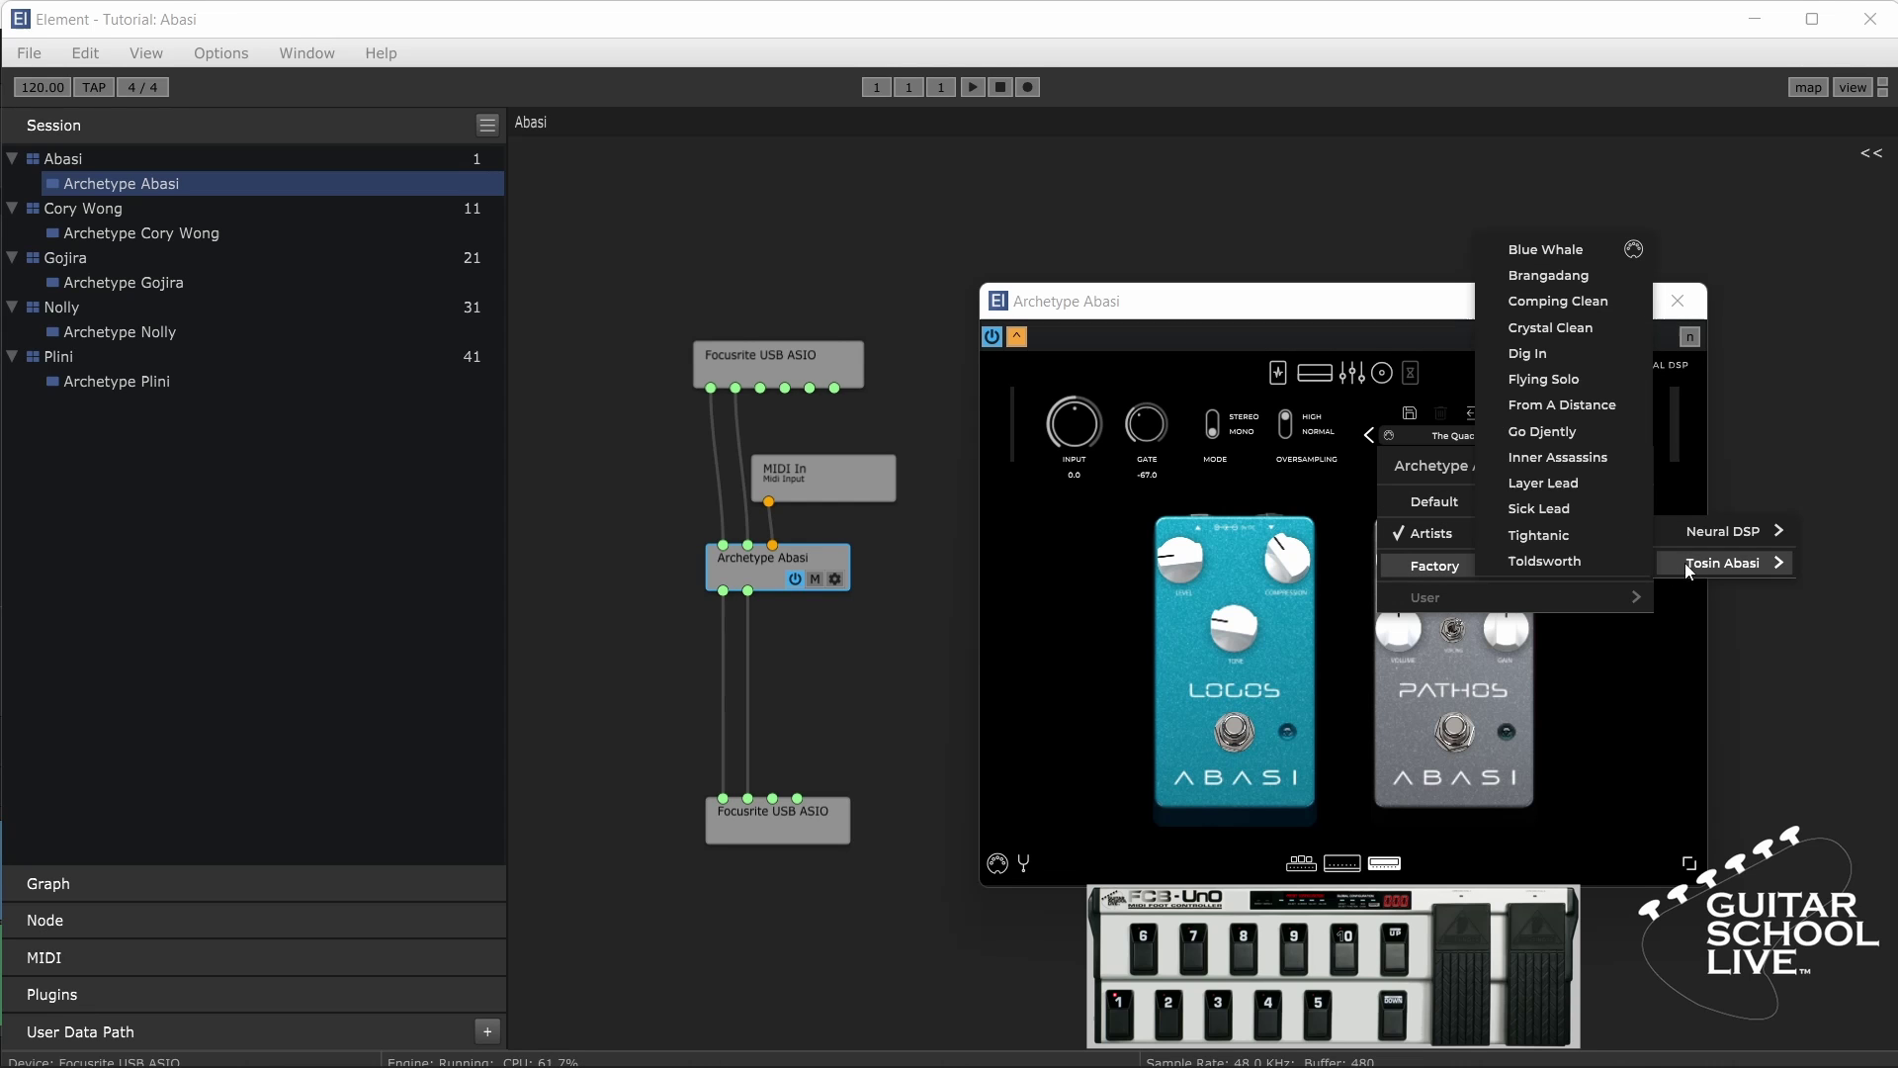
{"action": "left_click", "coordinate": [1560, 539]}
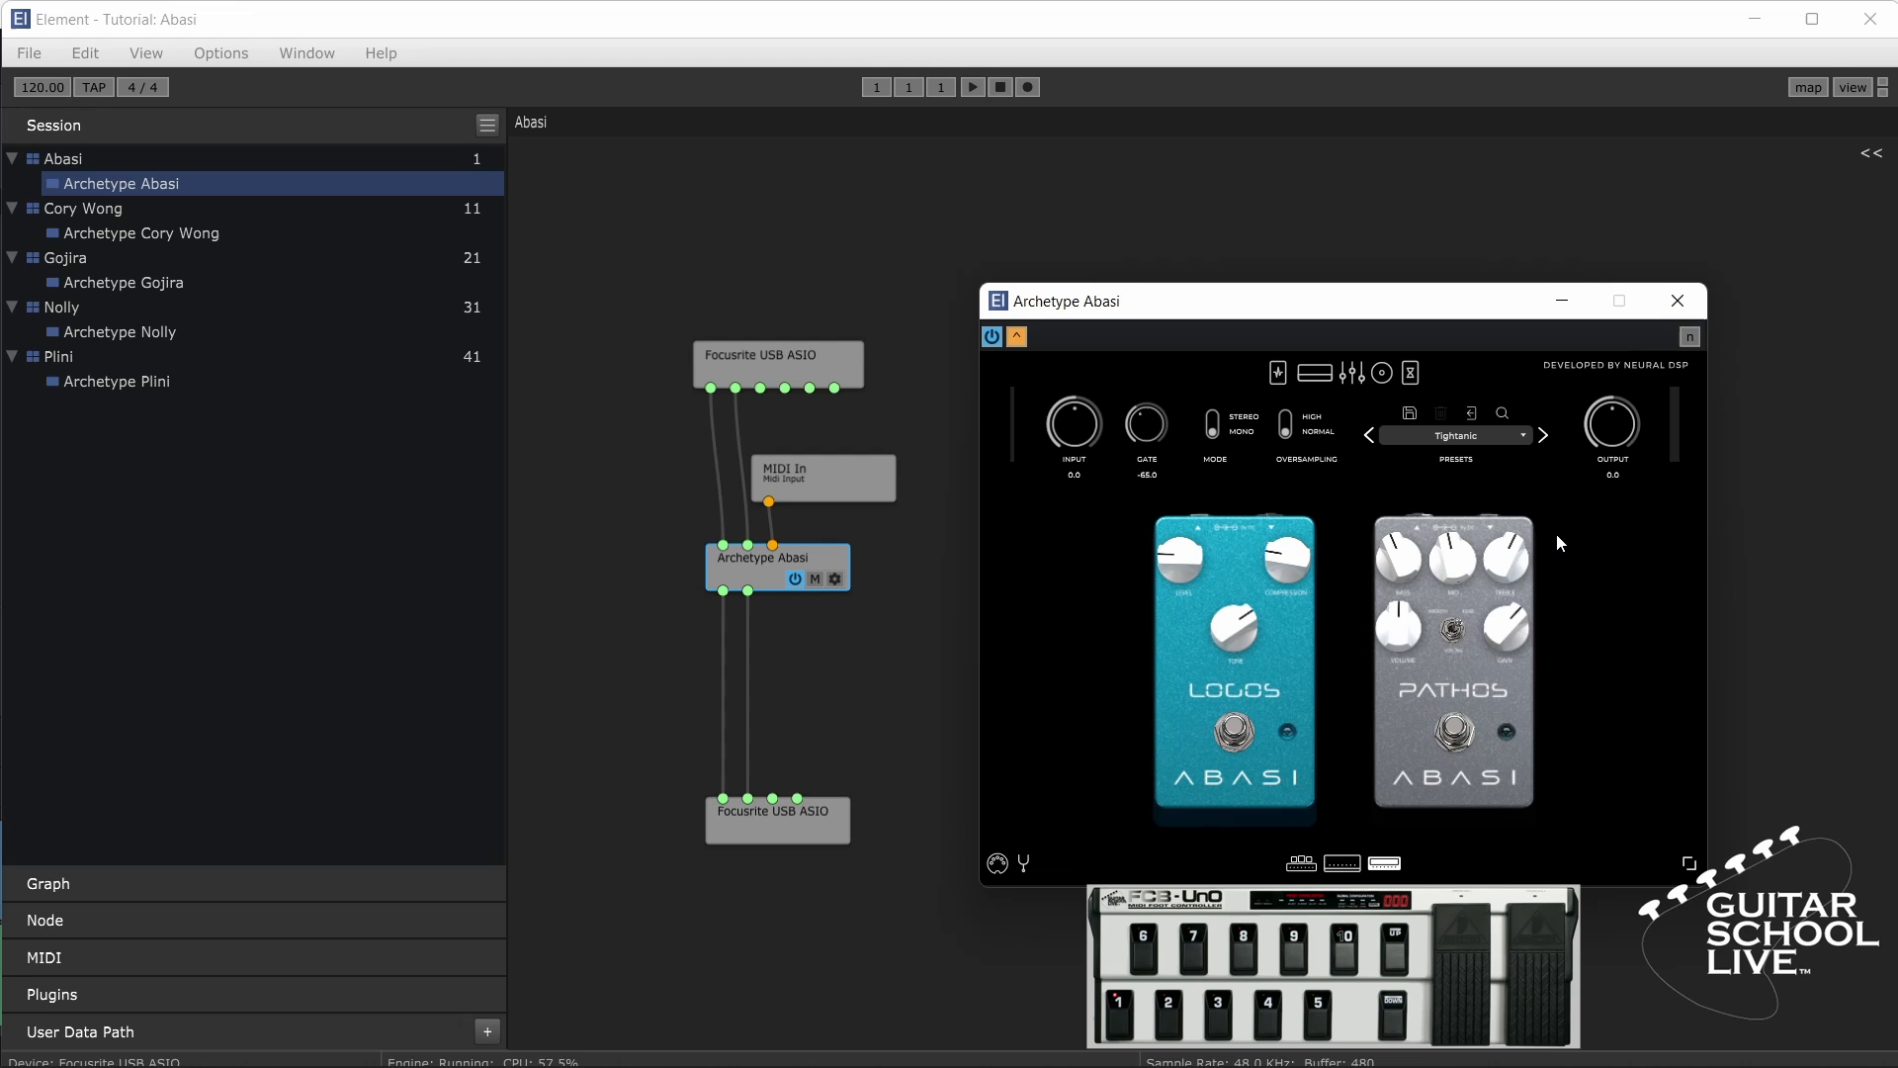
{"action": "right_click", "coordinate": [1435, 435]}
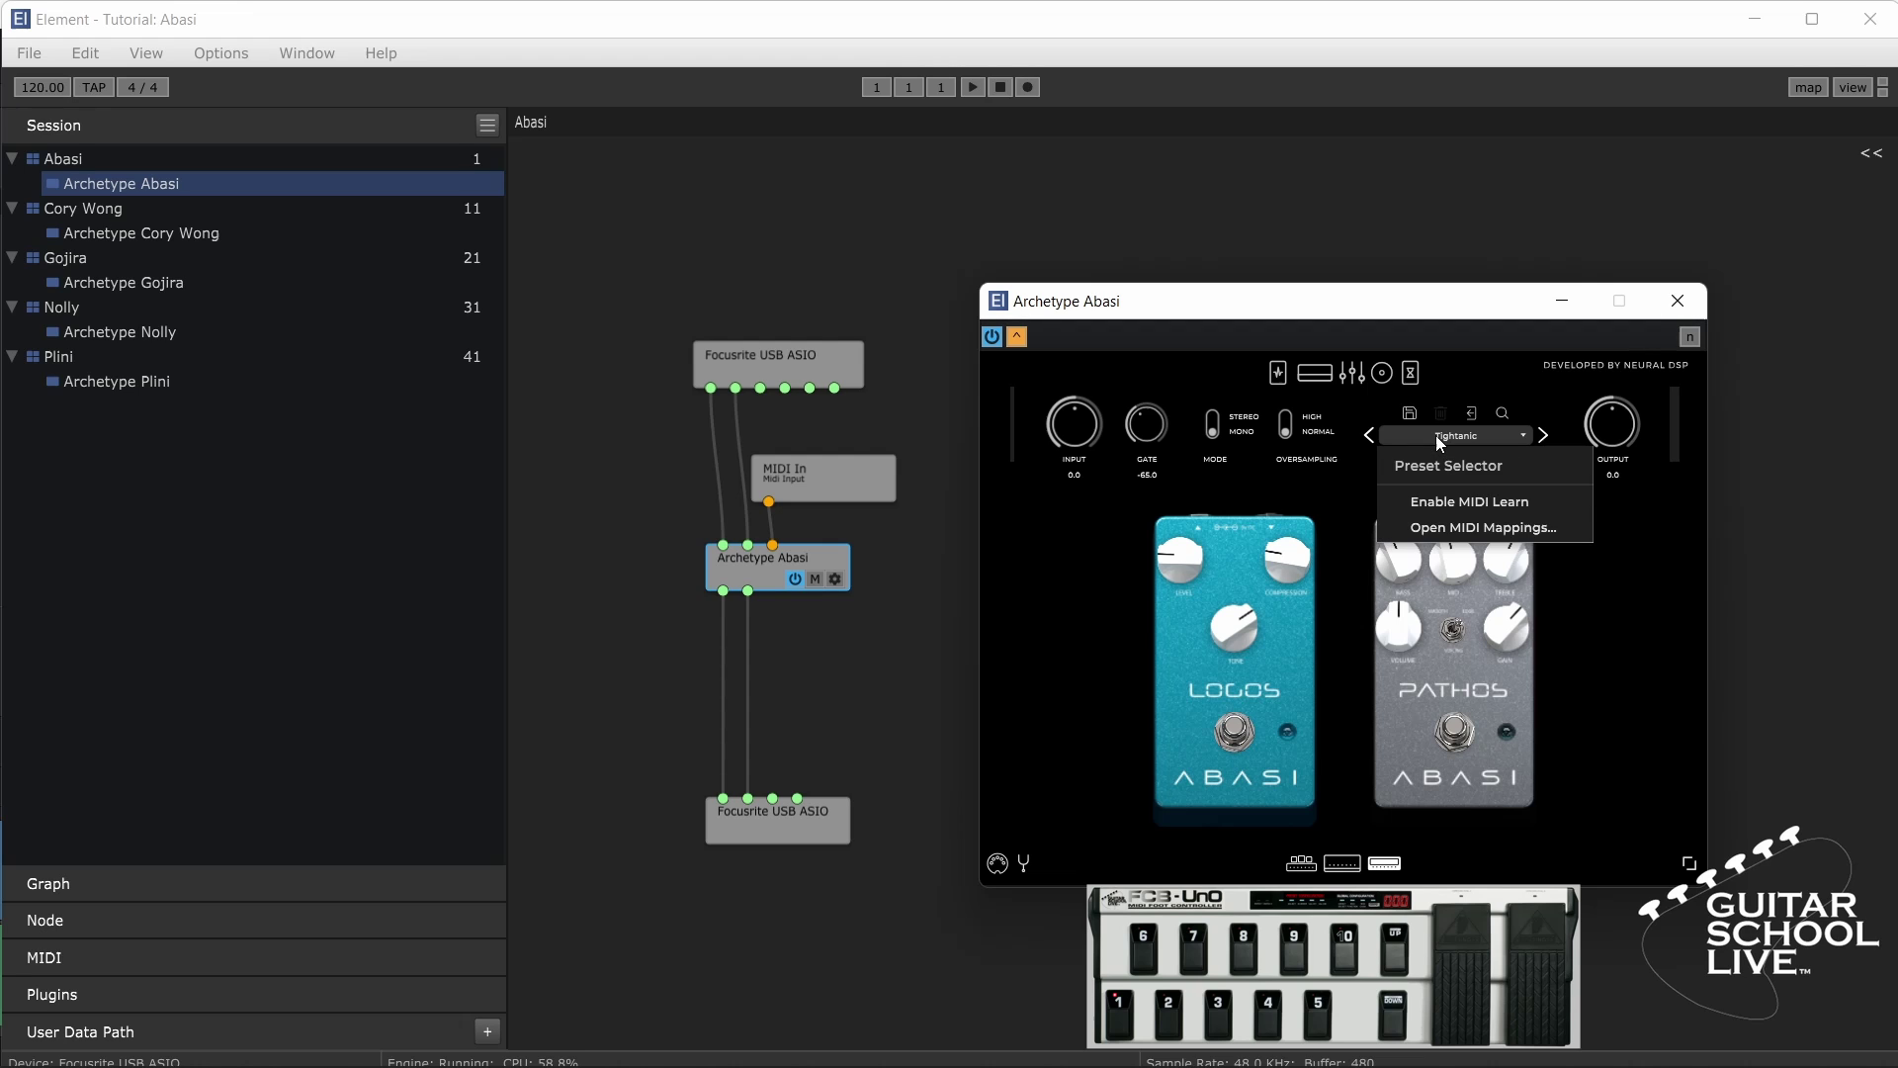
{"action": "left_click", "coordinate": [1451, 496]}
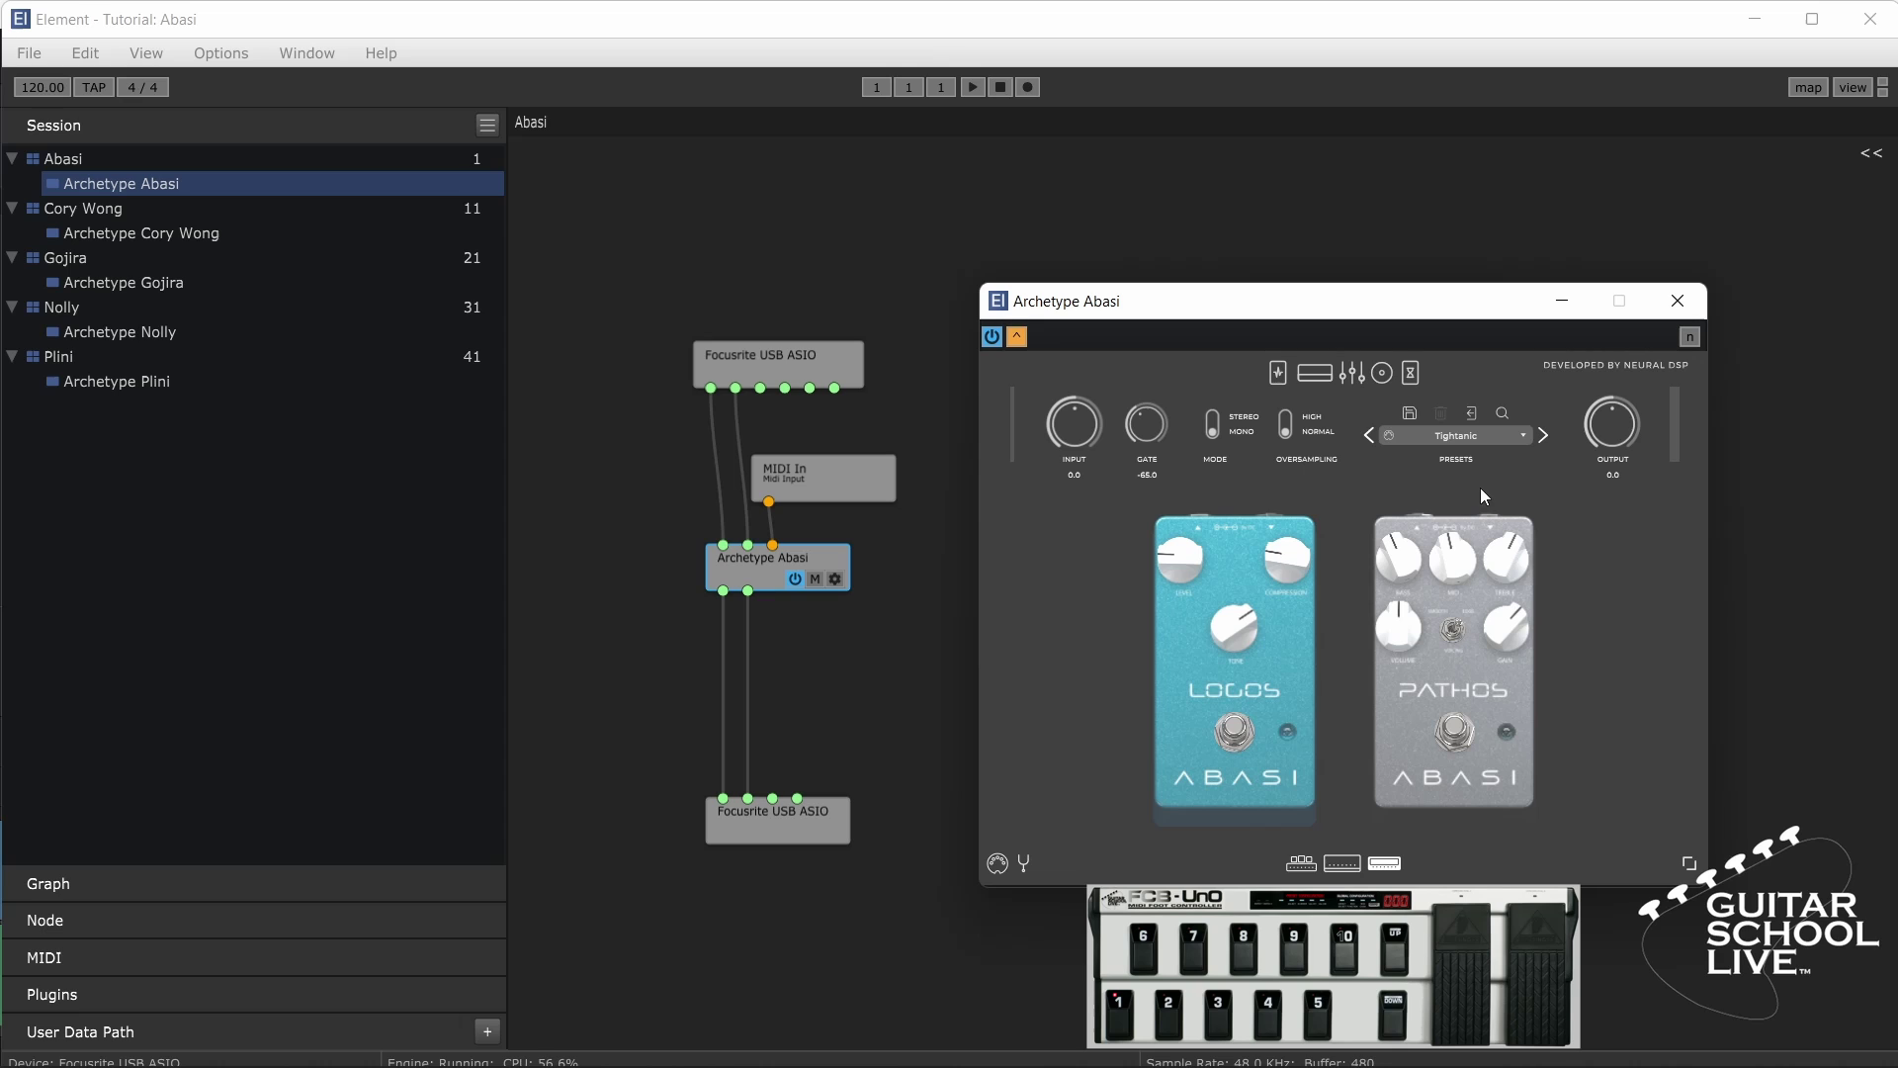
{"action": "right_click", "coordinate": [1392, 436]}
{"action": "left_click", "coordinate": [1434, 542]}
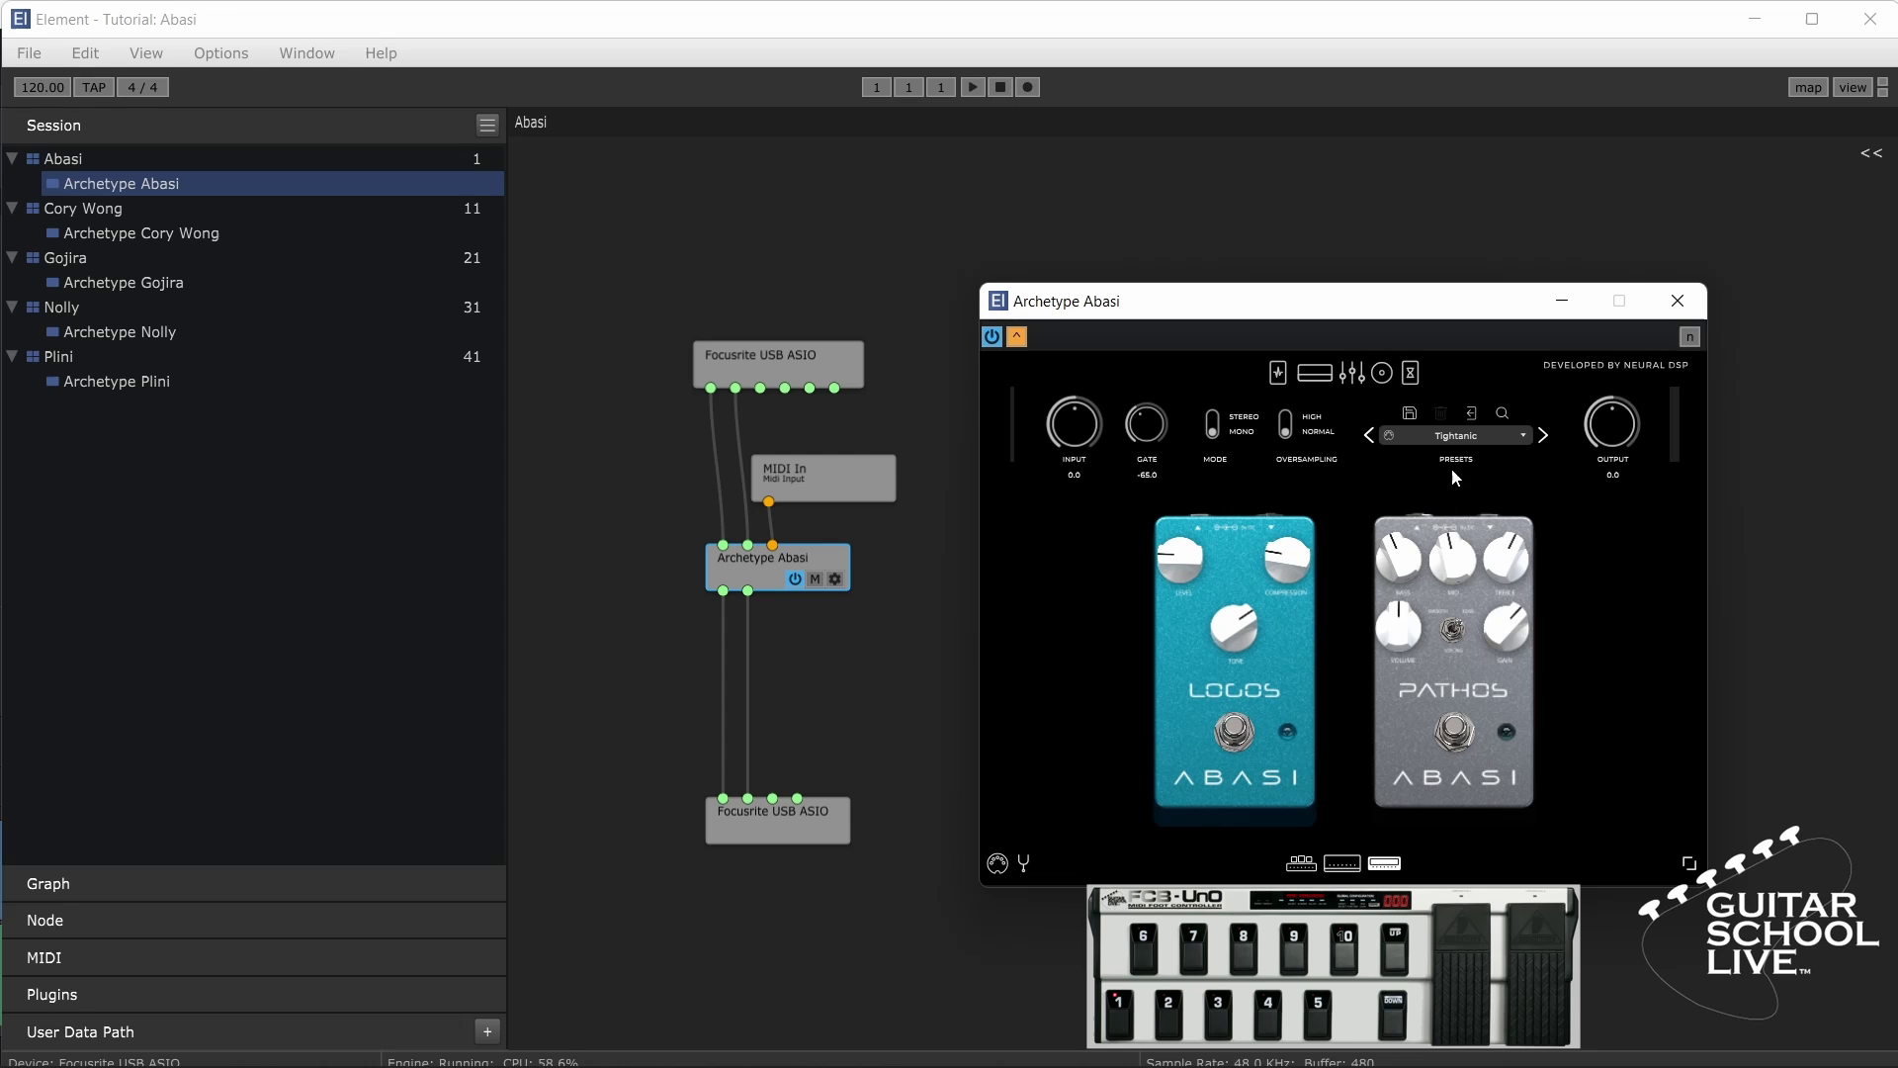
Step: Load Nolly Getgood's artist preset Monster Attack and assign it to a foot controller switch with MIDI Learn
{"action": "left_click", "coordinate": [1456, 437]}
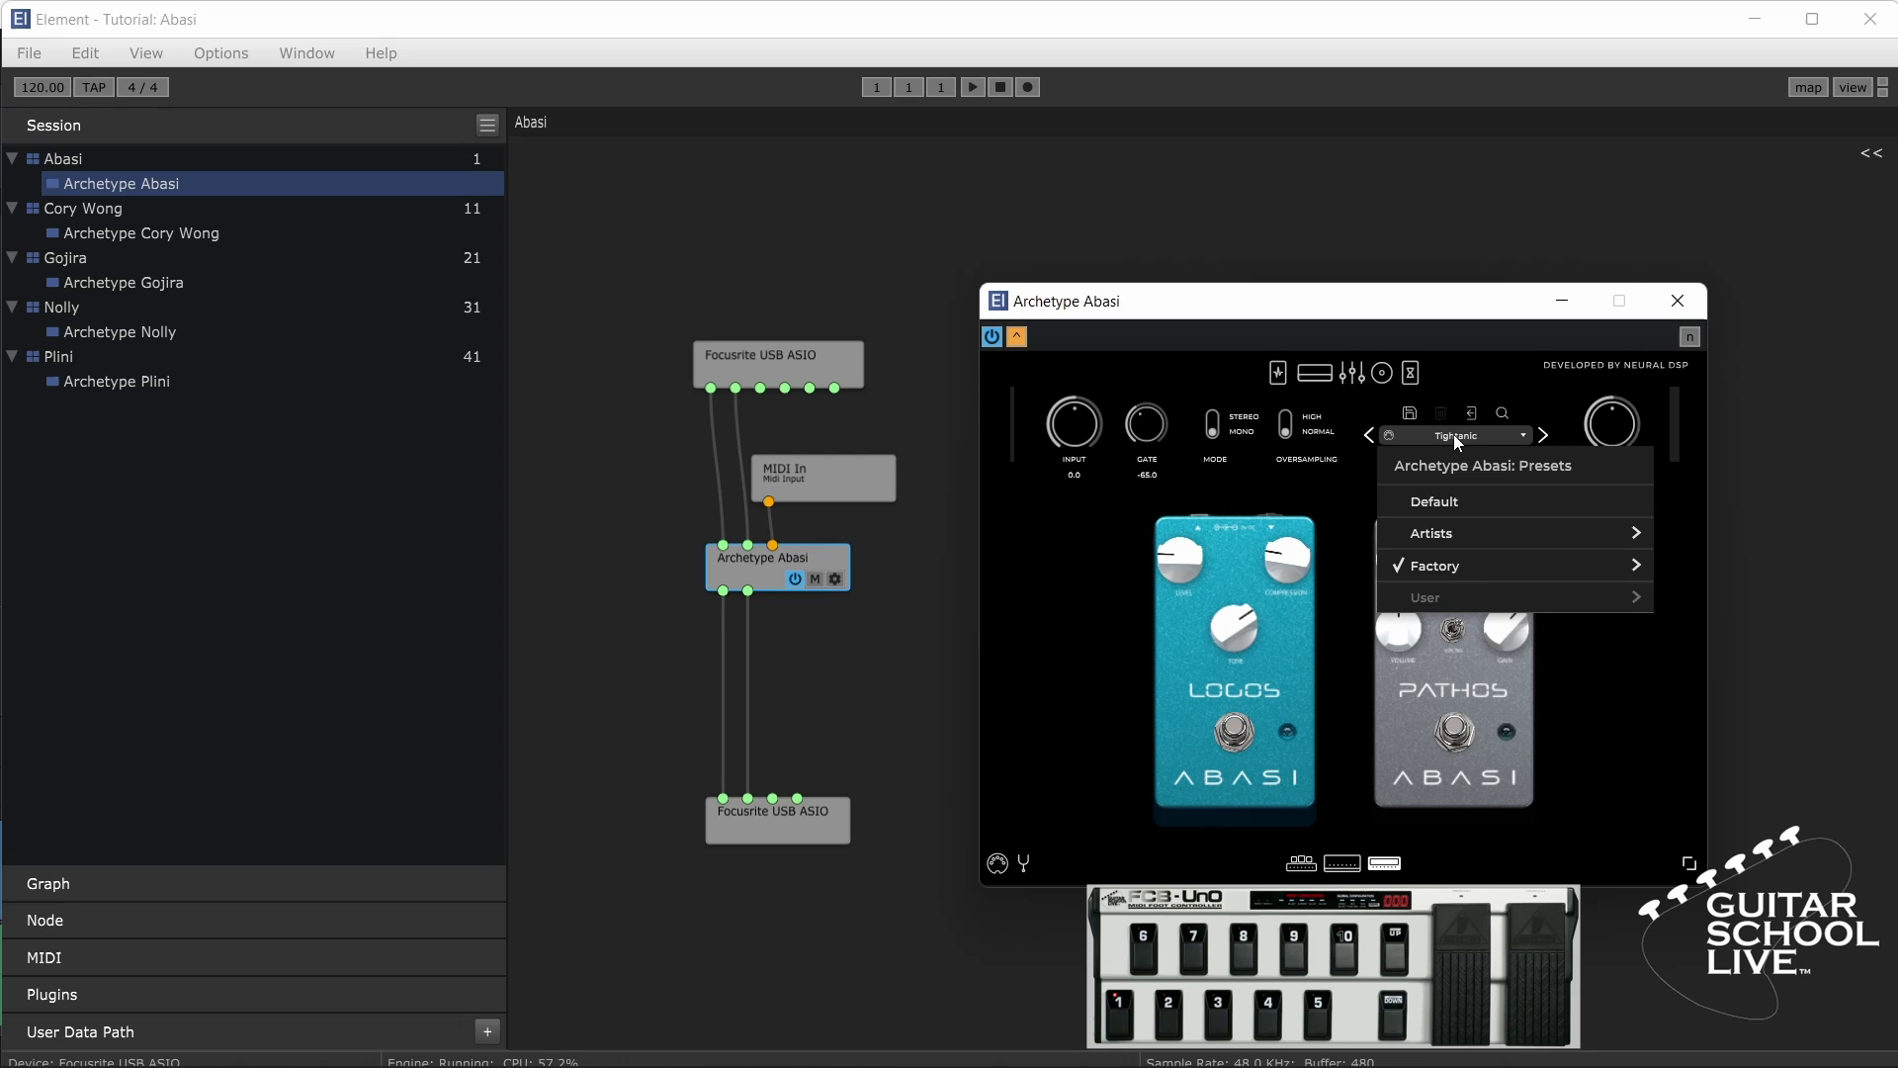
{"action": "mouse_move", "coordinate": [1474, 532]}
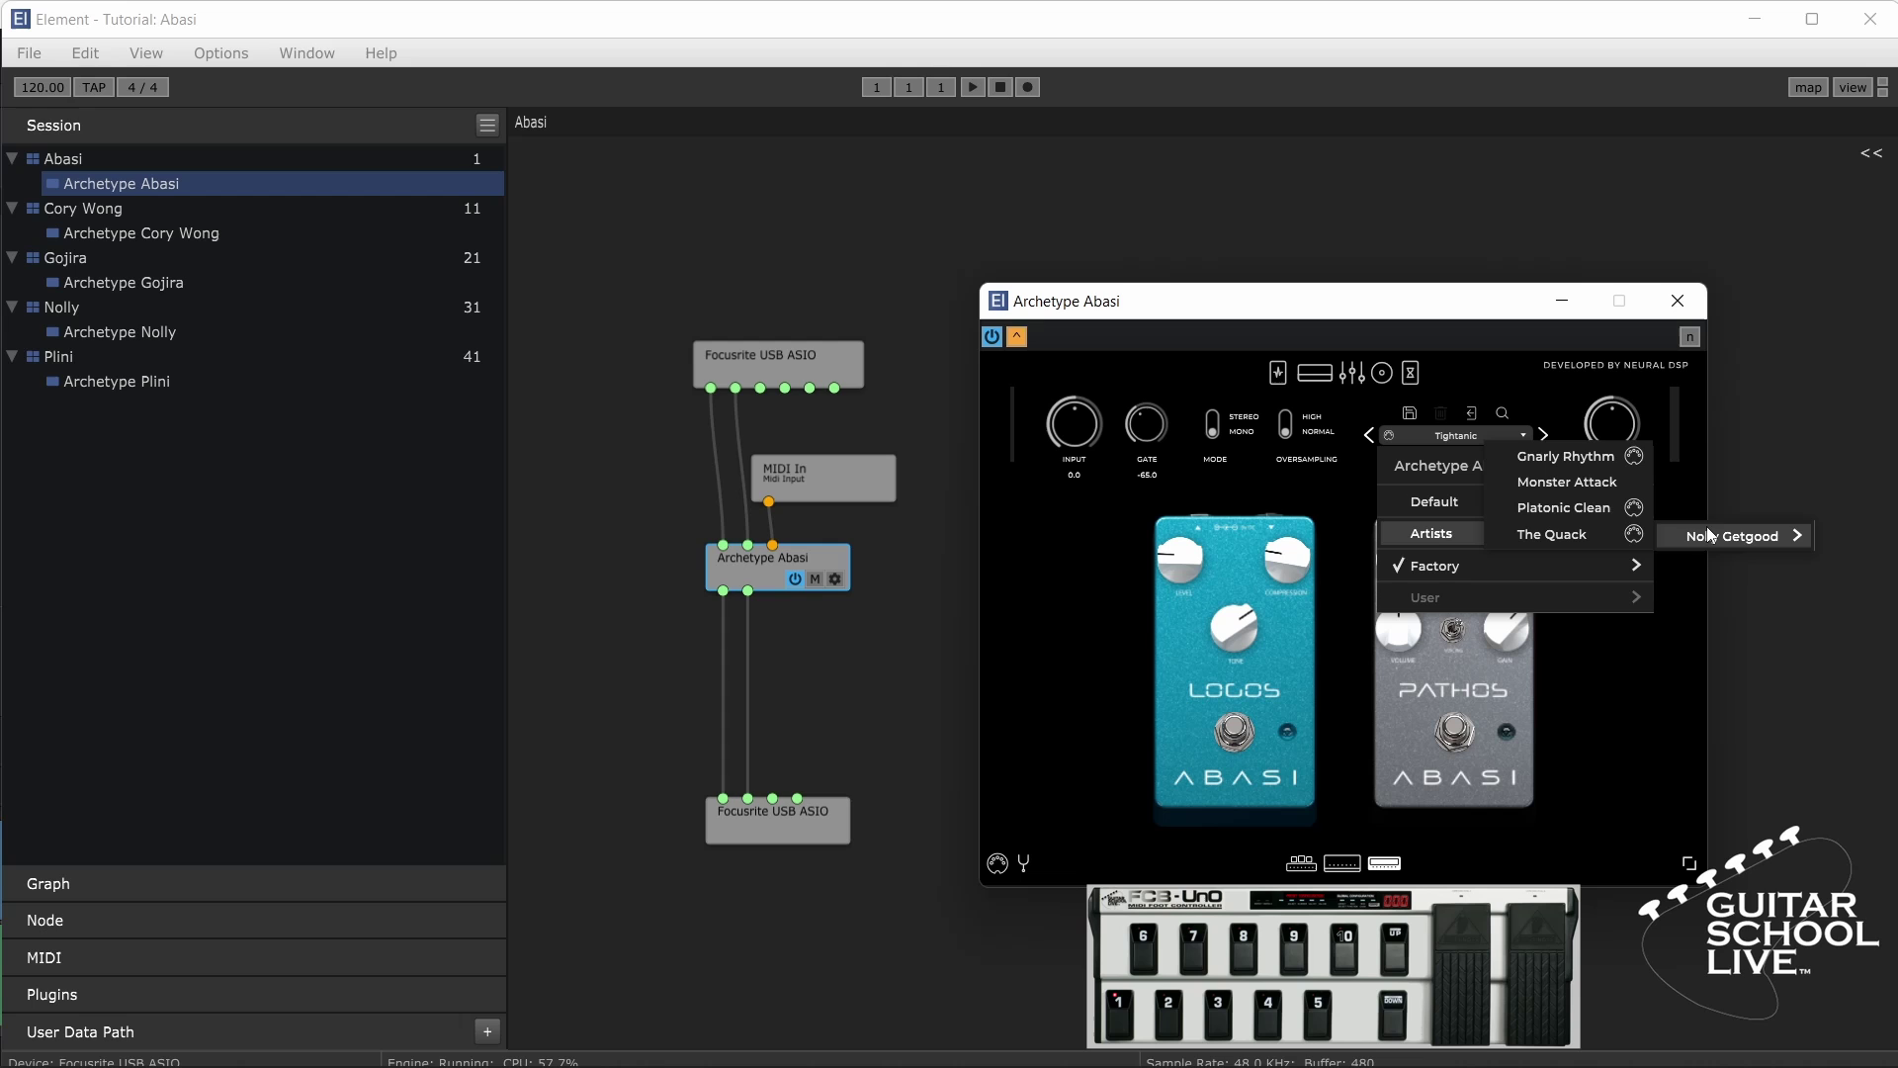
{"action": "left_click", "coordinate": [1581, 483]}
{"action": "right_click", "coordinate": [1451, 445]}
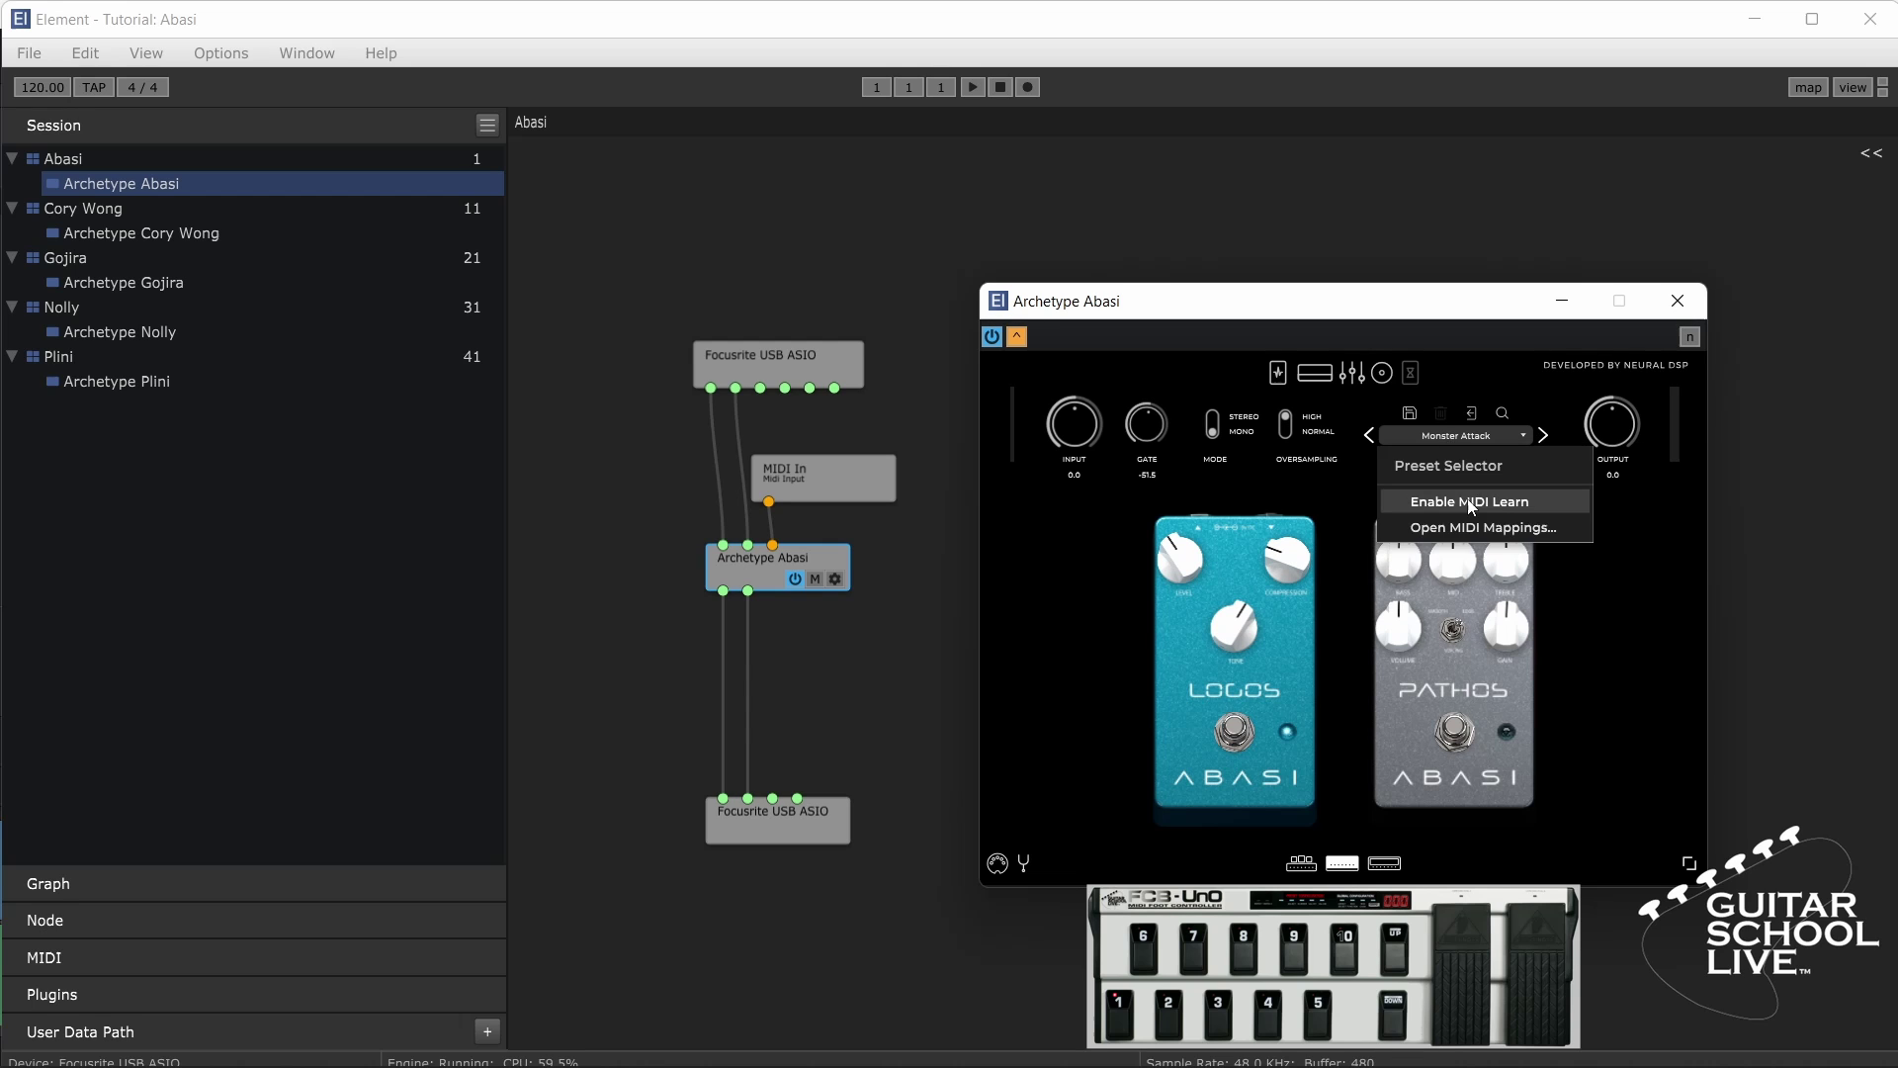
{"action": "left_click", "coordinate": [1473, 497]}
{"action": "right_click", "coordinate": [1444, 439]}
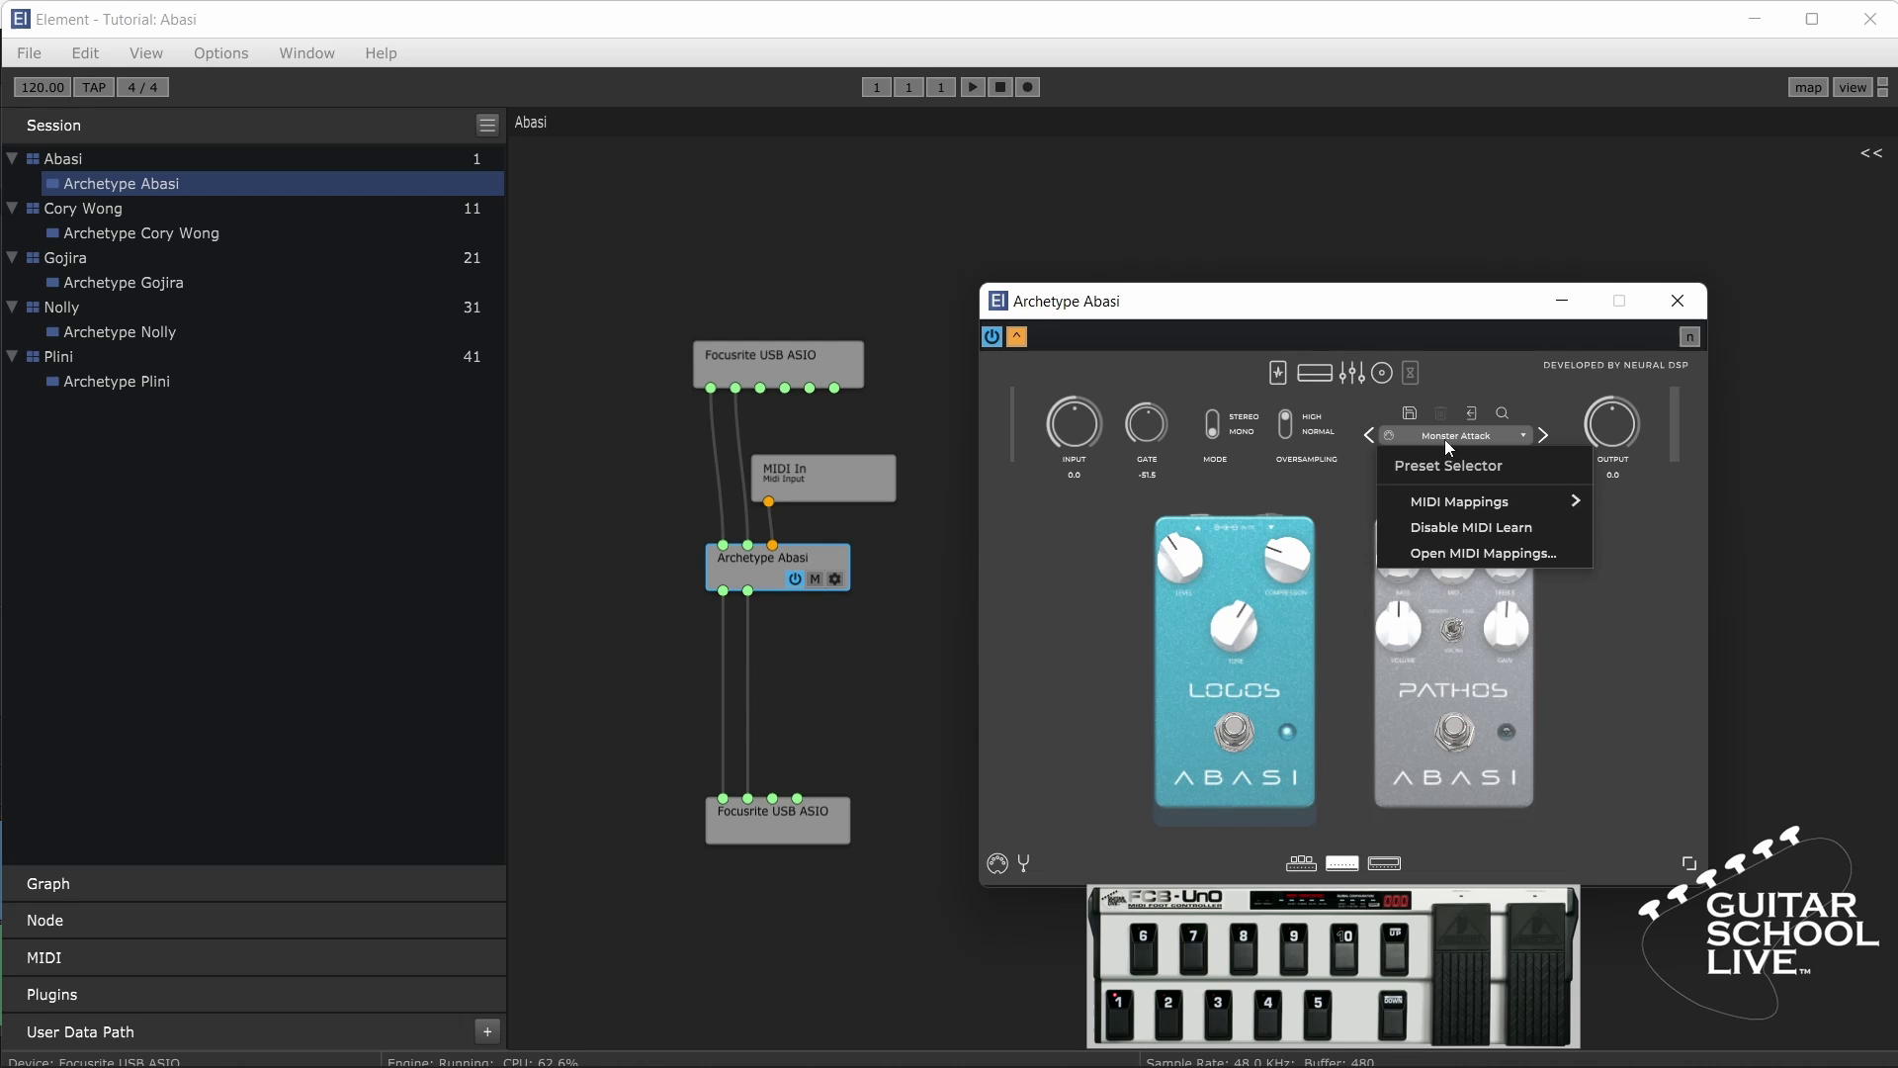
{"action": "left_click", "coordinate": [1473, 521]}
Step: Load Neural DSP's factory preset Dreamy Impro and assign it to a foot controller switch with MIDI Learn
{"action": "left_click", "coordinate": [1526, 439]}
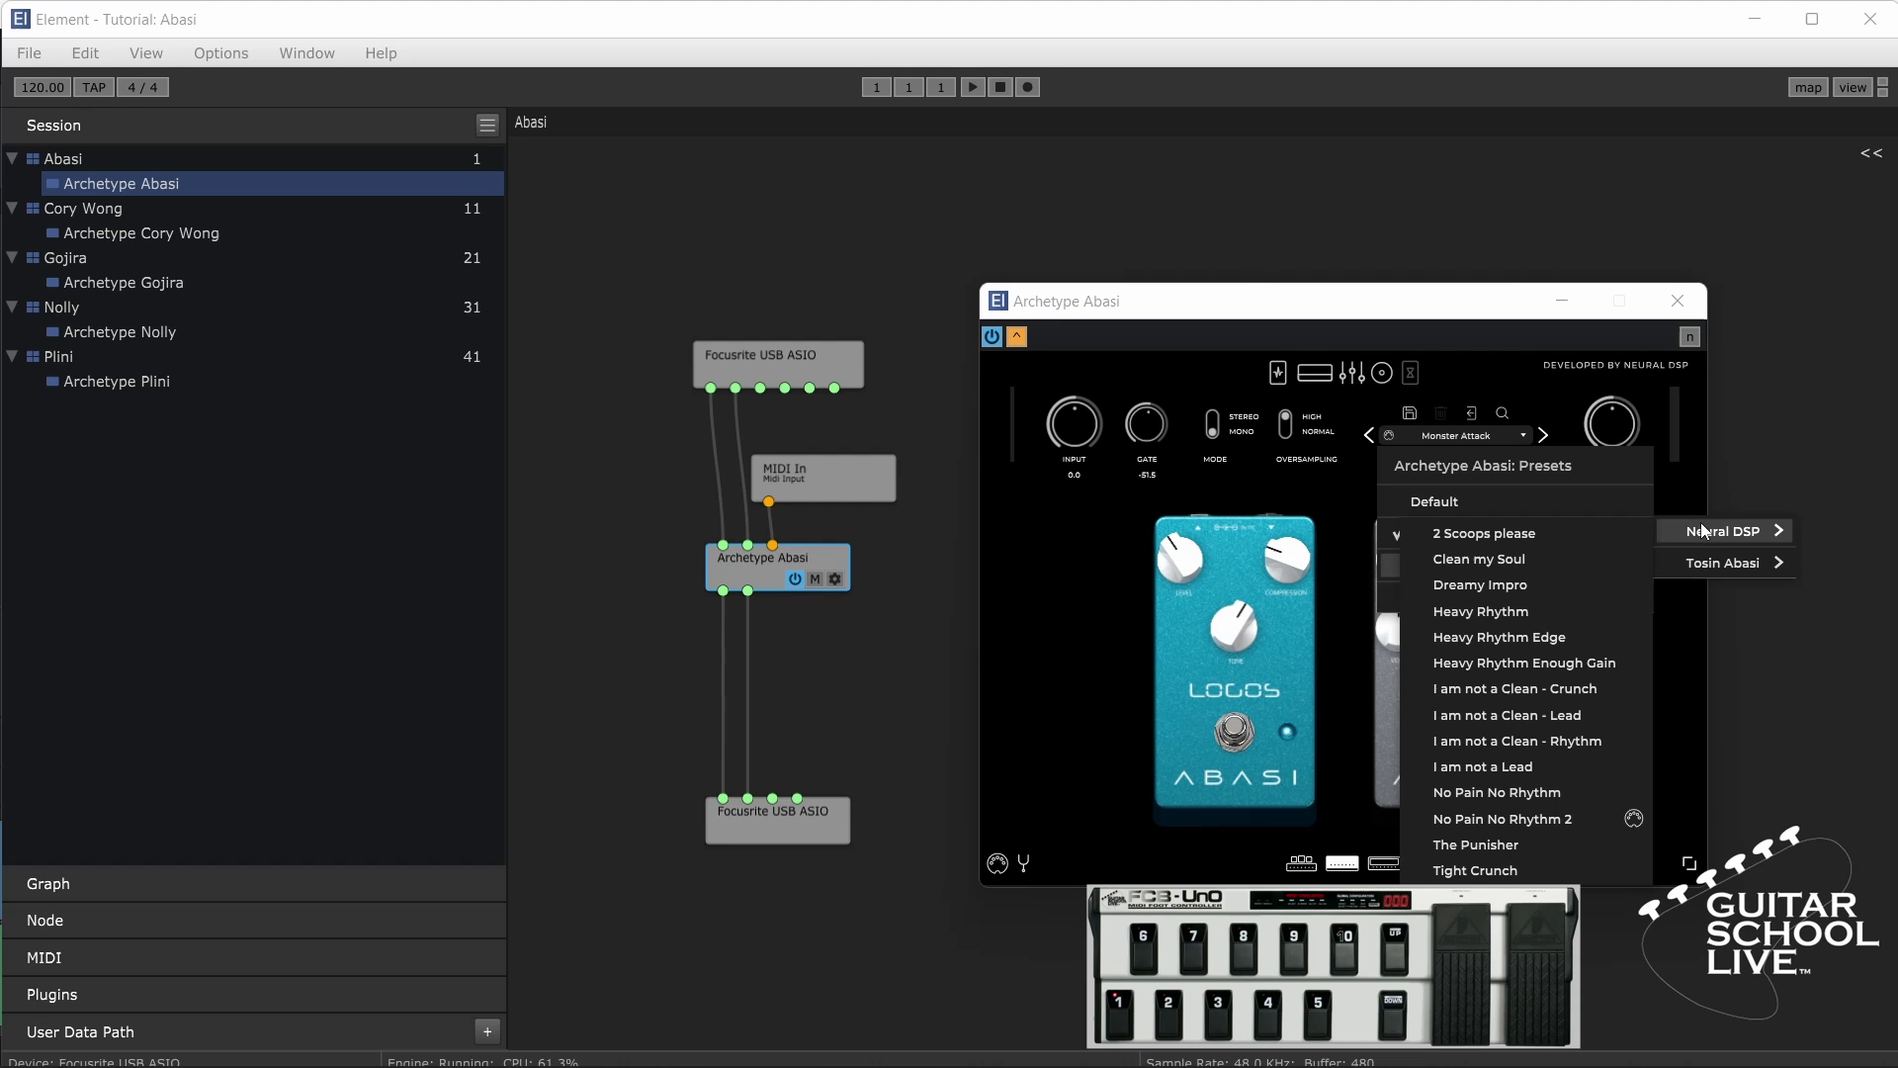
{"action": "left_click", "coordinate": [1473, 581]}
{"action": "right_click", "coordinate": [1470, 438]}
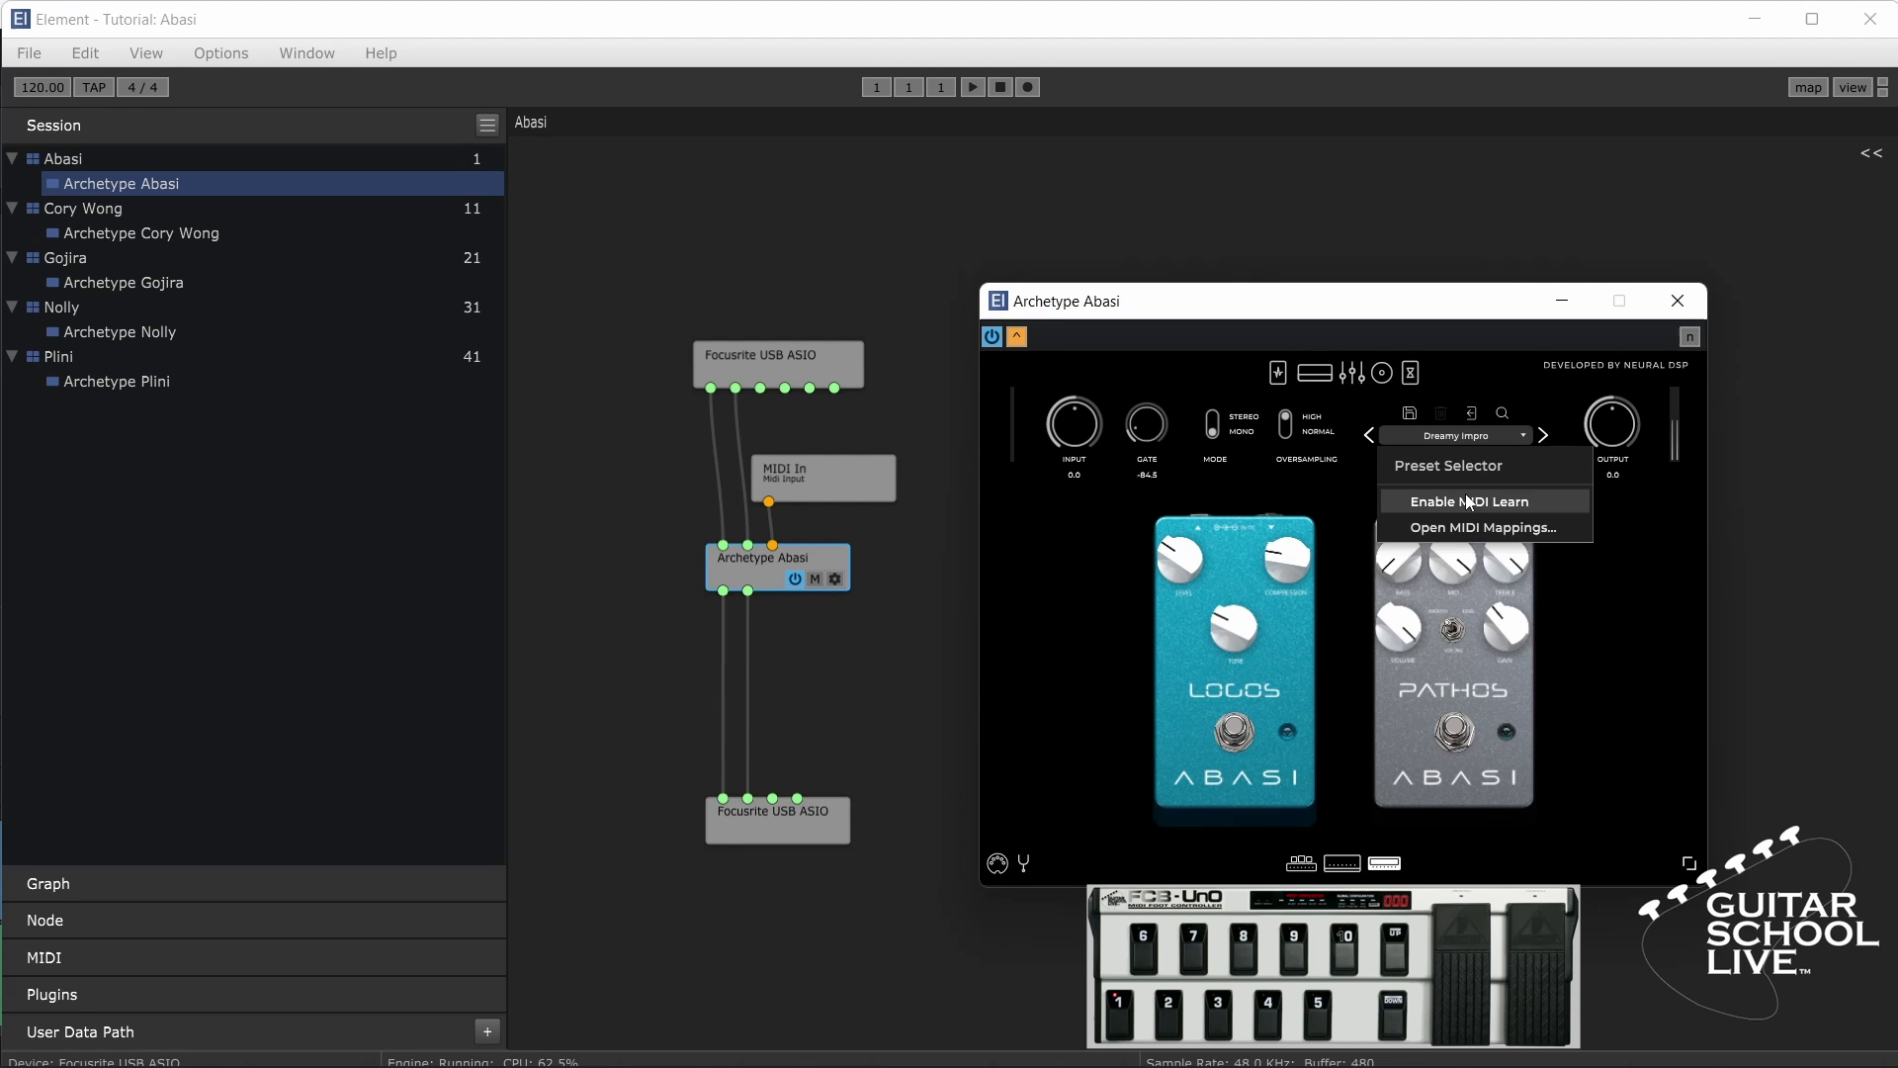
{"action": "left_click", "coordinate": [1465, 494]}
{"action": "right_click", "coordinate": [1467, 432]}
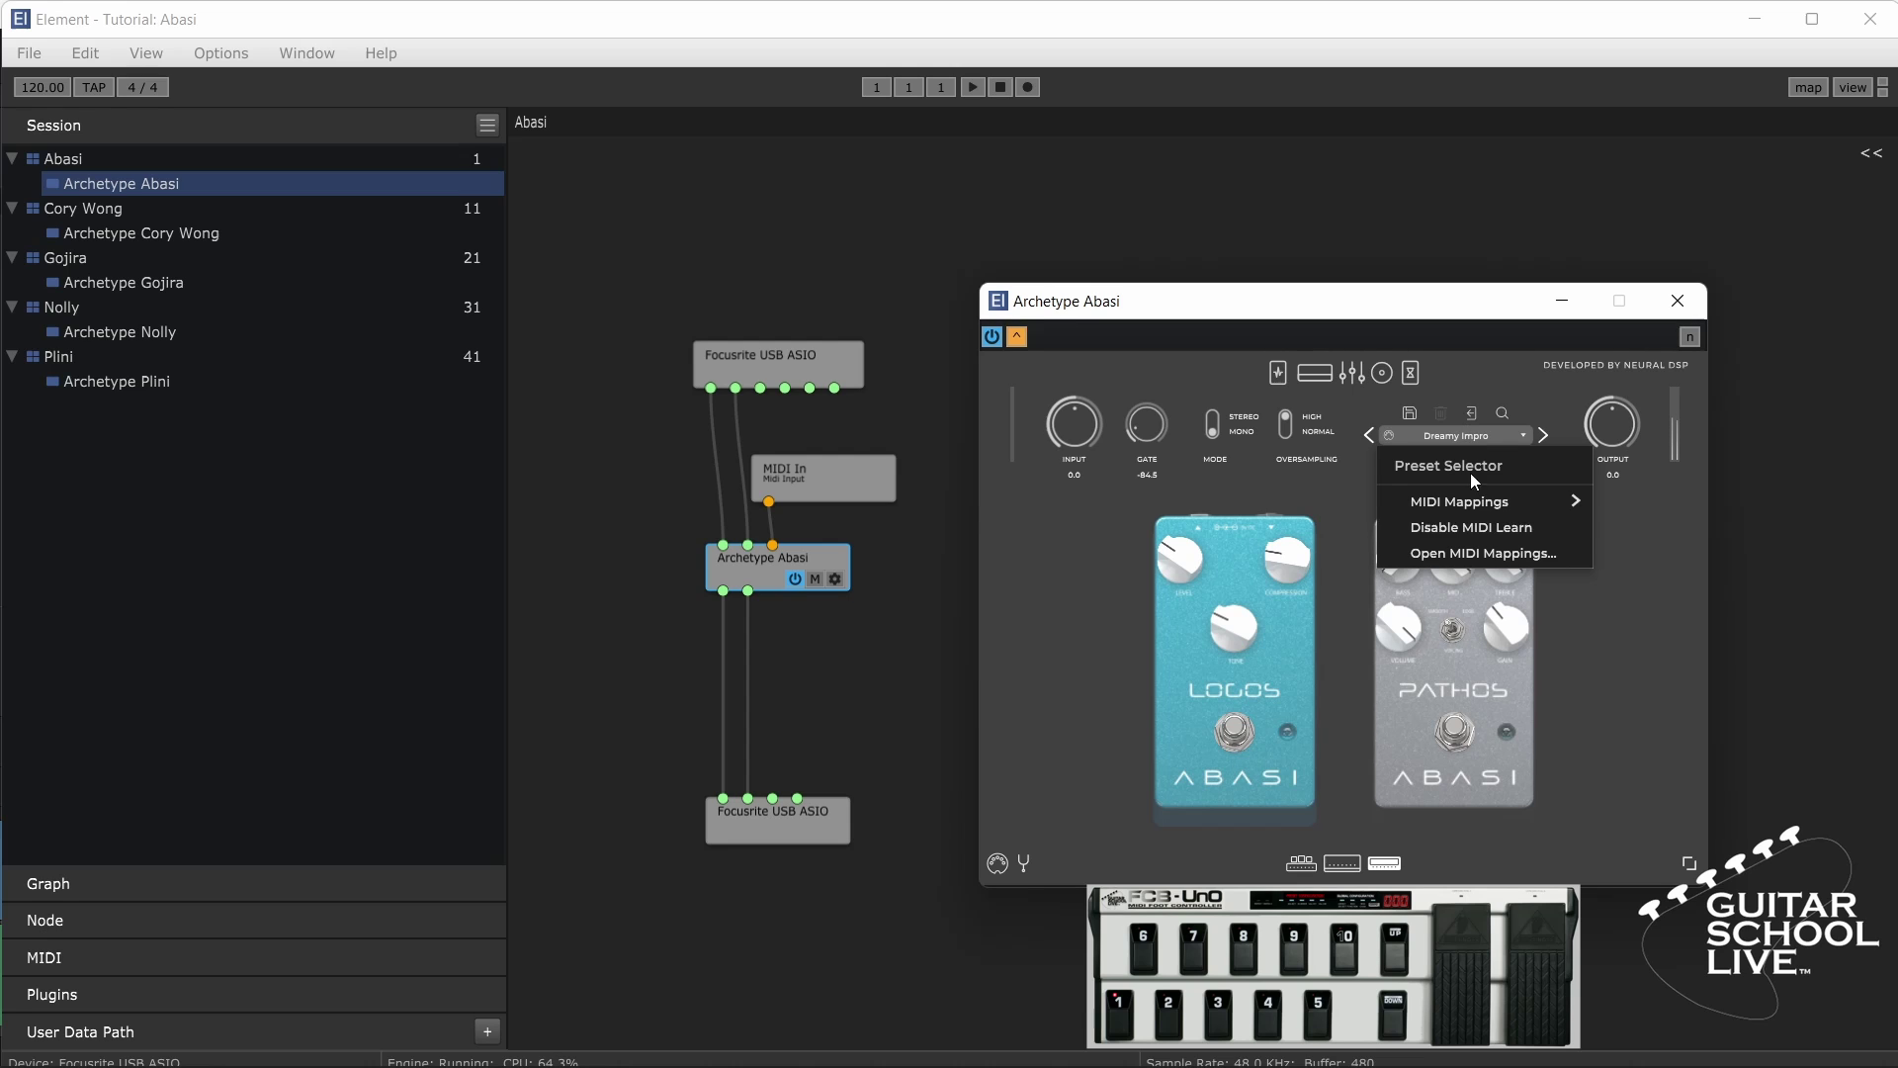
{"action": "left_click", "coordinate": [1474, 525]}
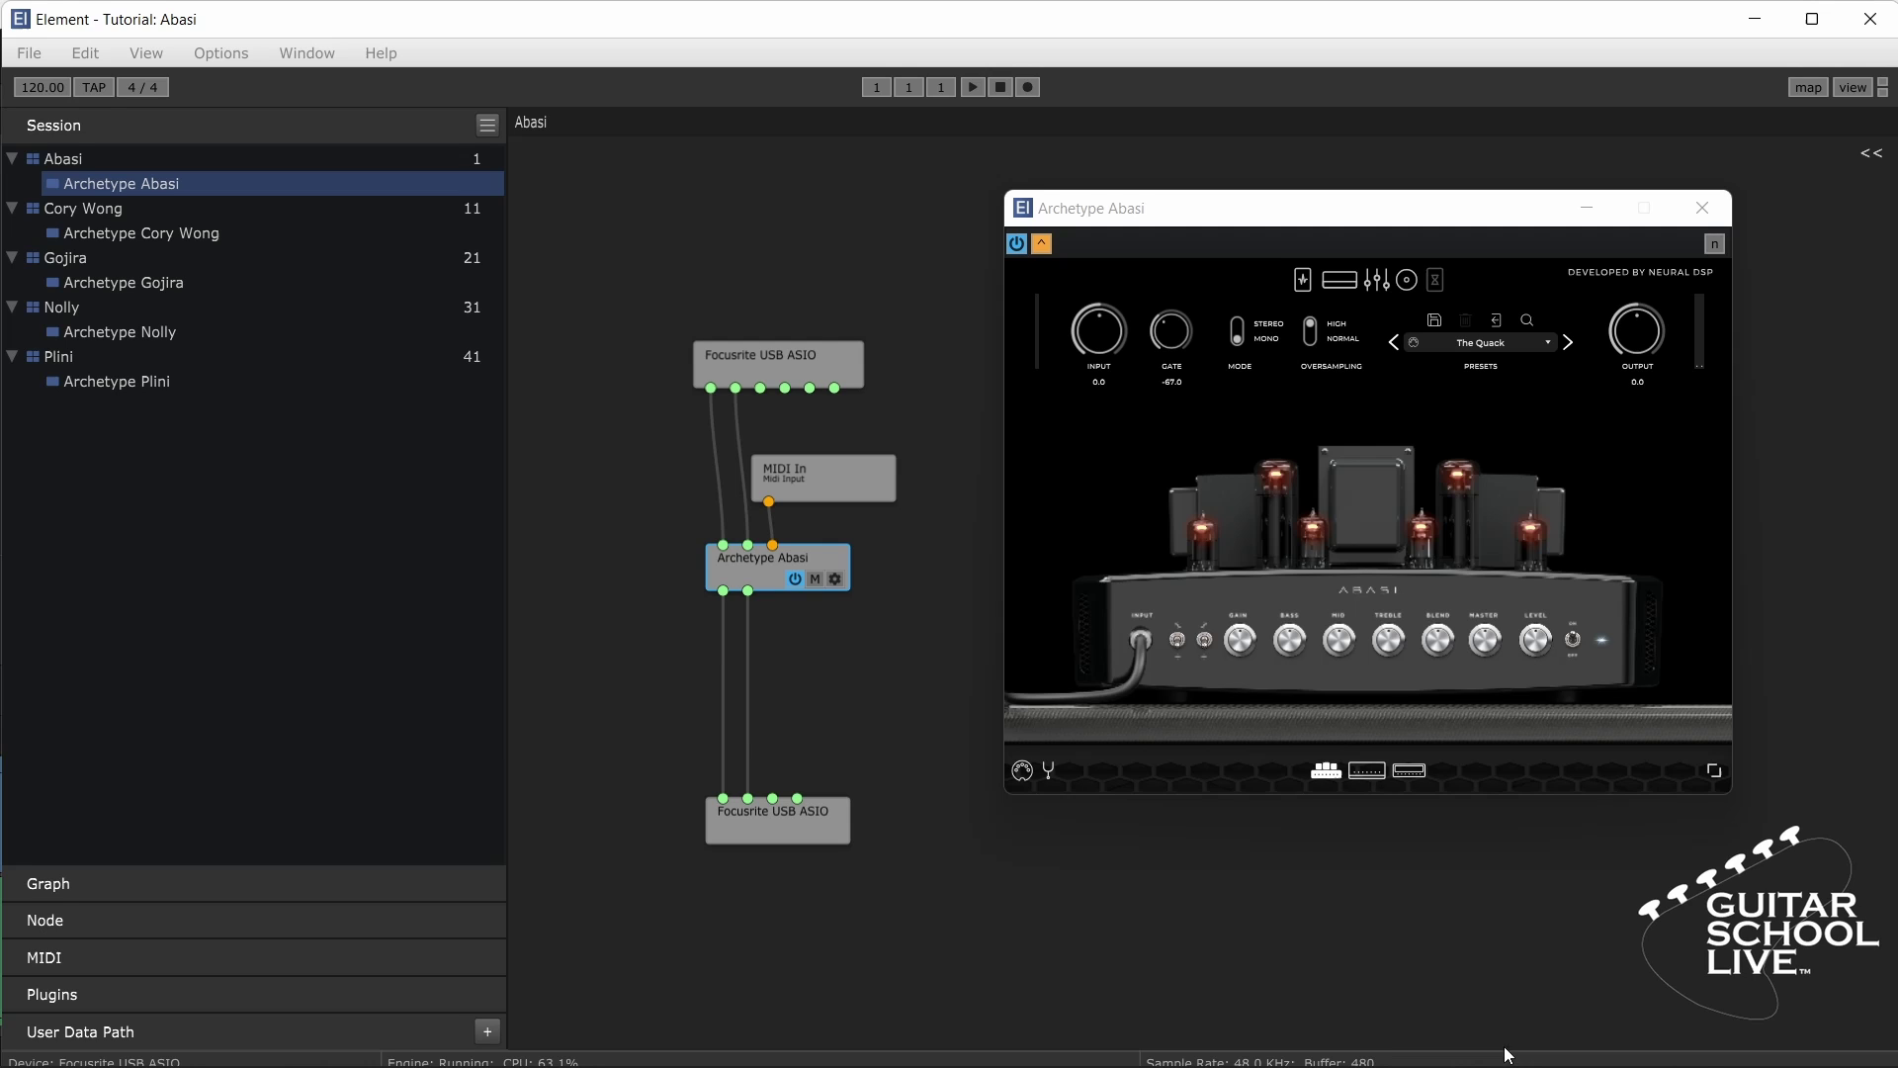
Step: Map the Amp Type parameter's first amp, the head with exposed tubes, to the foot controller with MIDI Learn
{"action": "left_click", "coordinate": [1330, 785]}
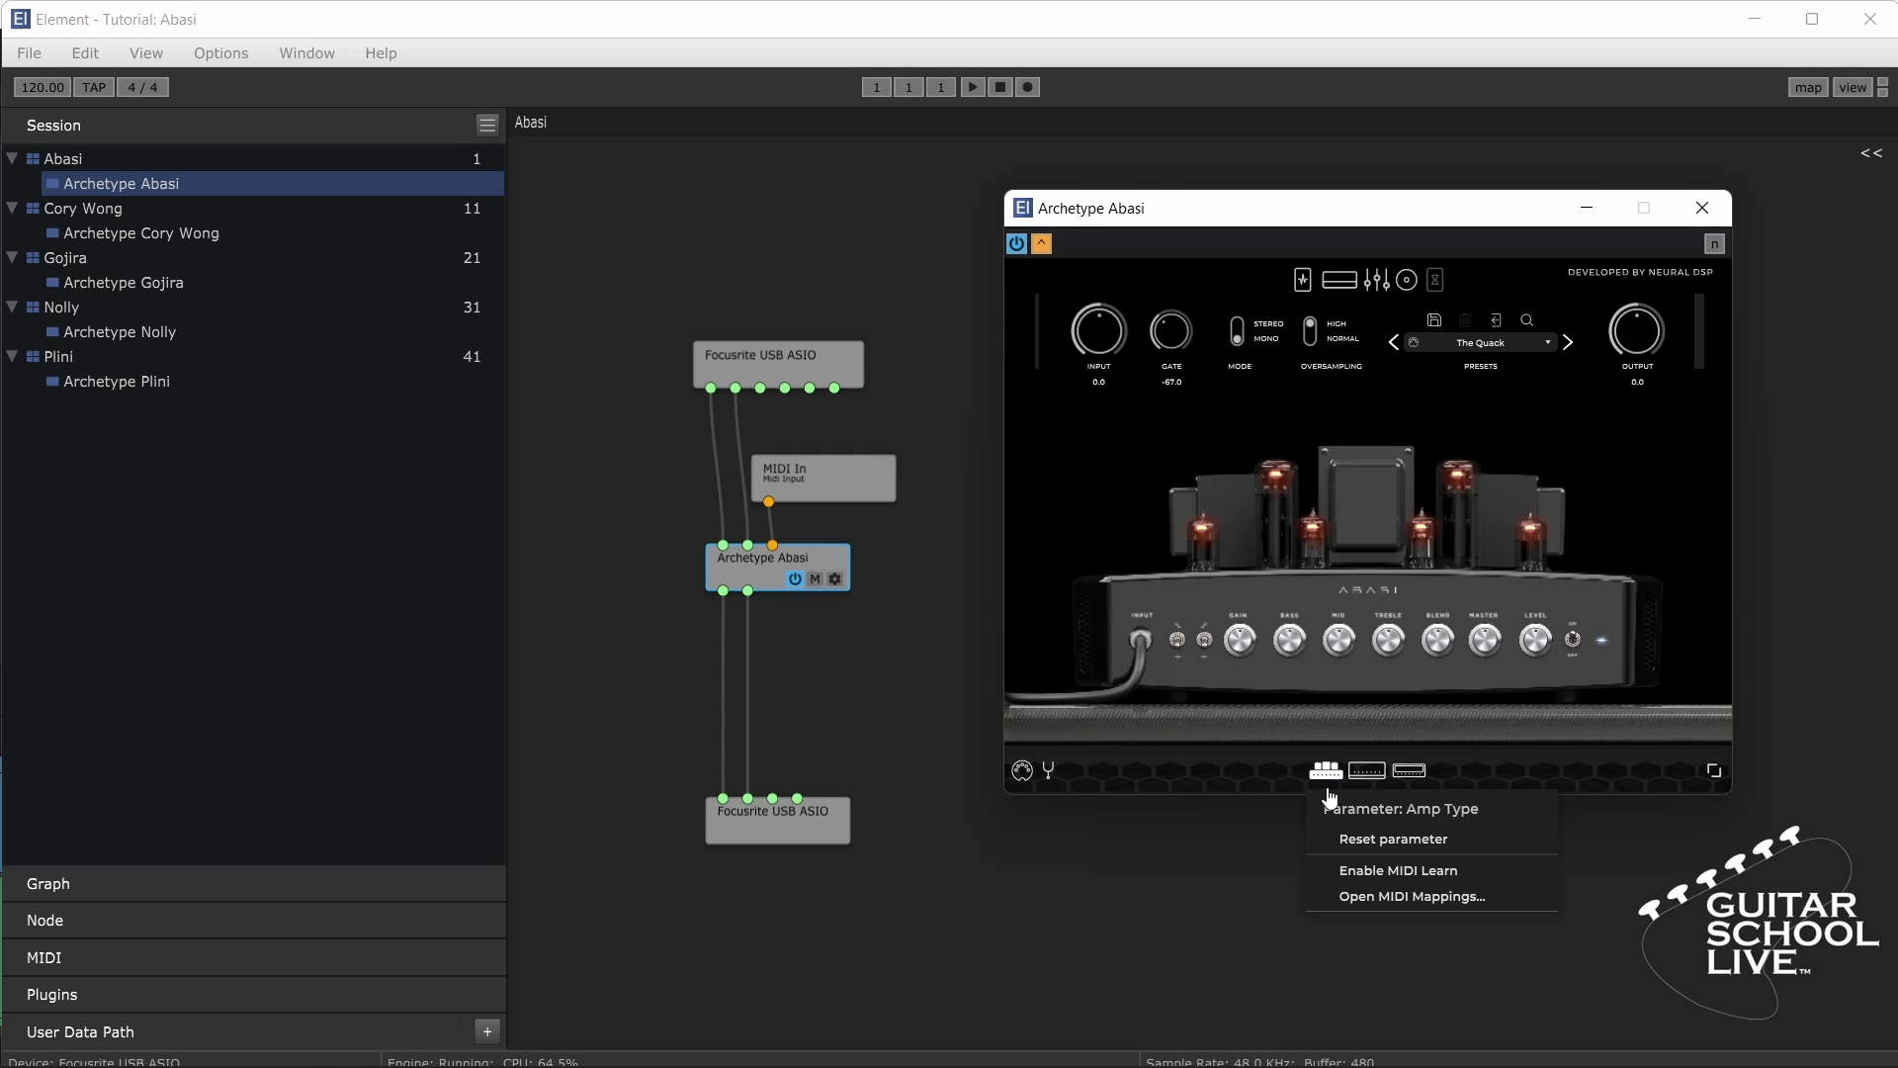
{"action": "left_click", "coordinate": [1360, 872]}
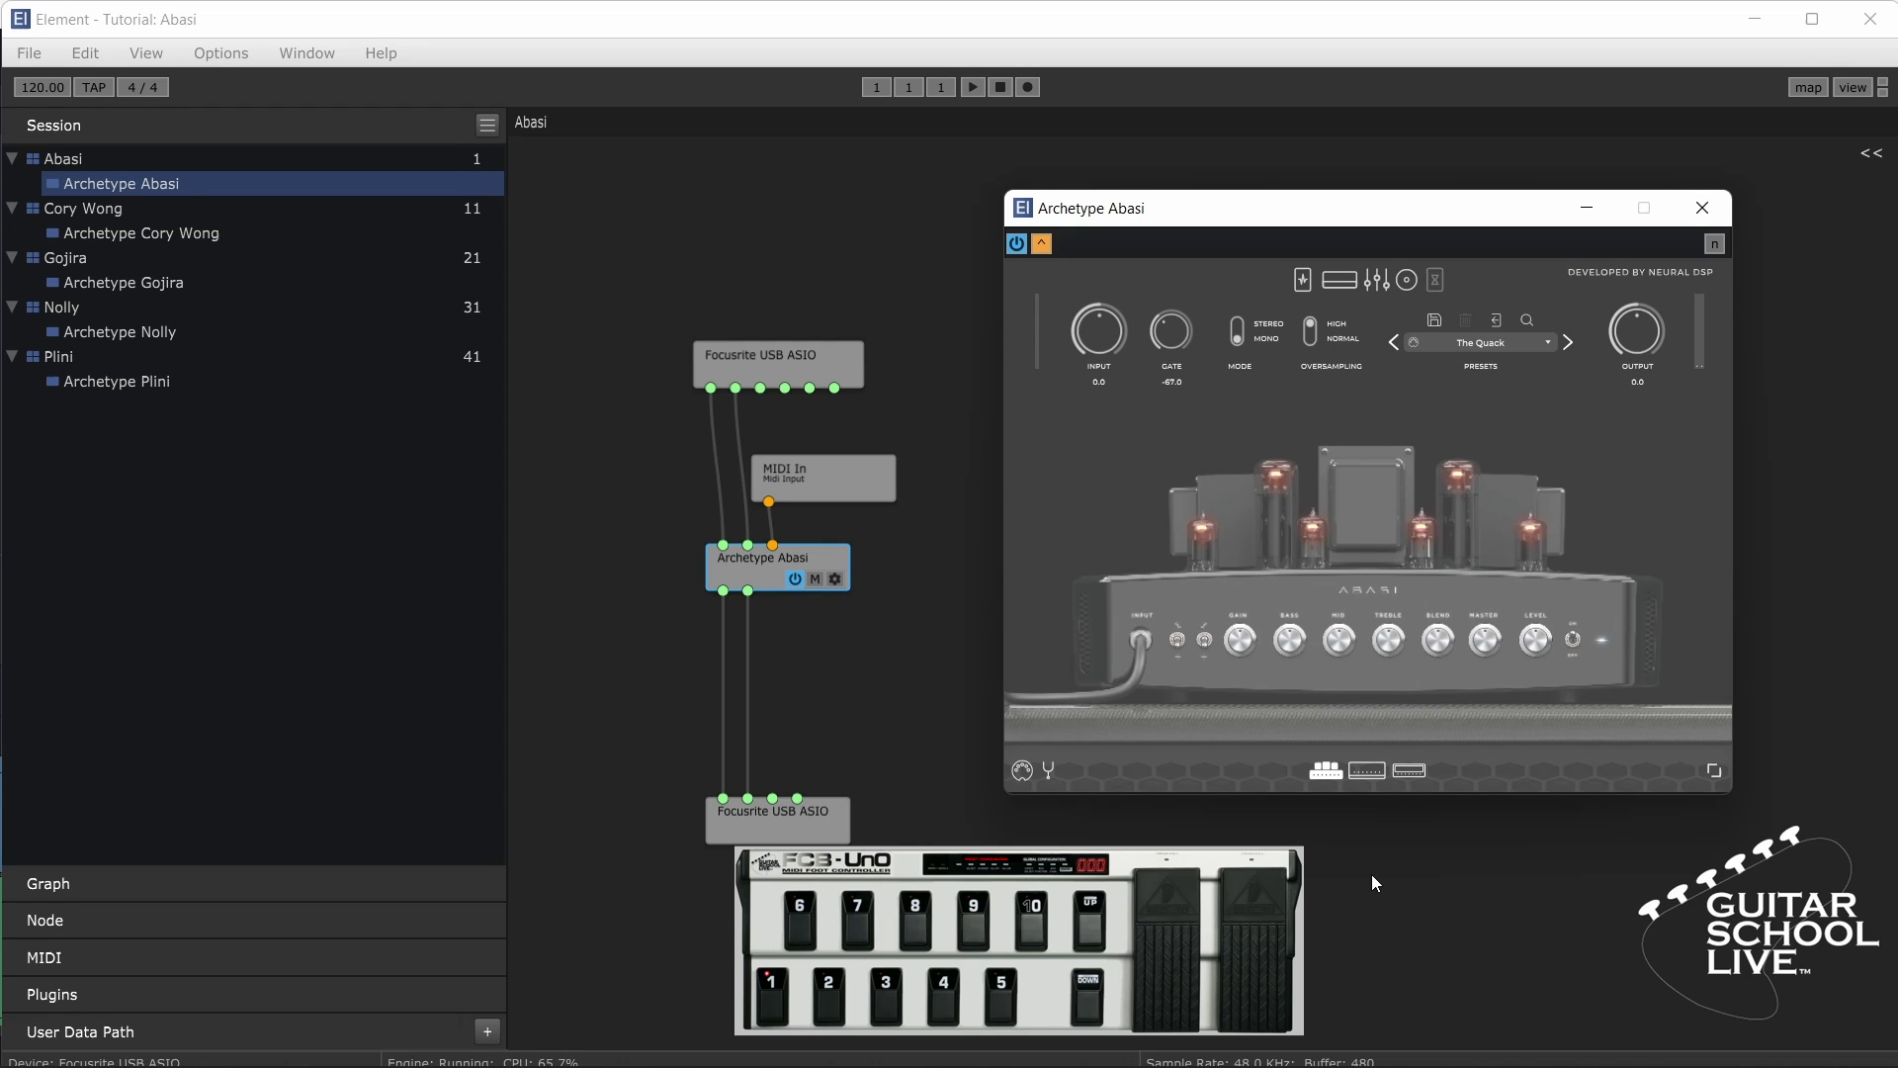
{"action": "right_click", "coordinate": [1321, 779]}
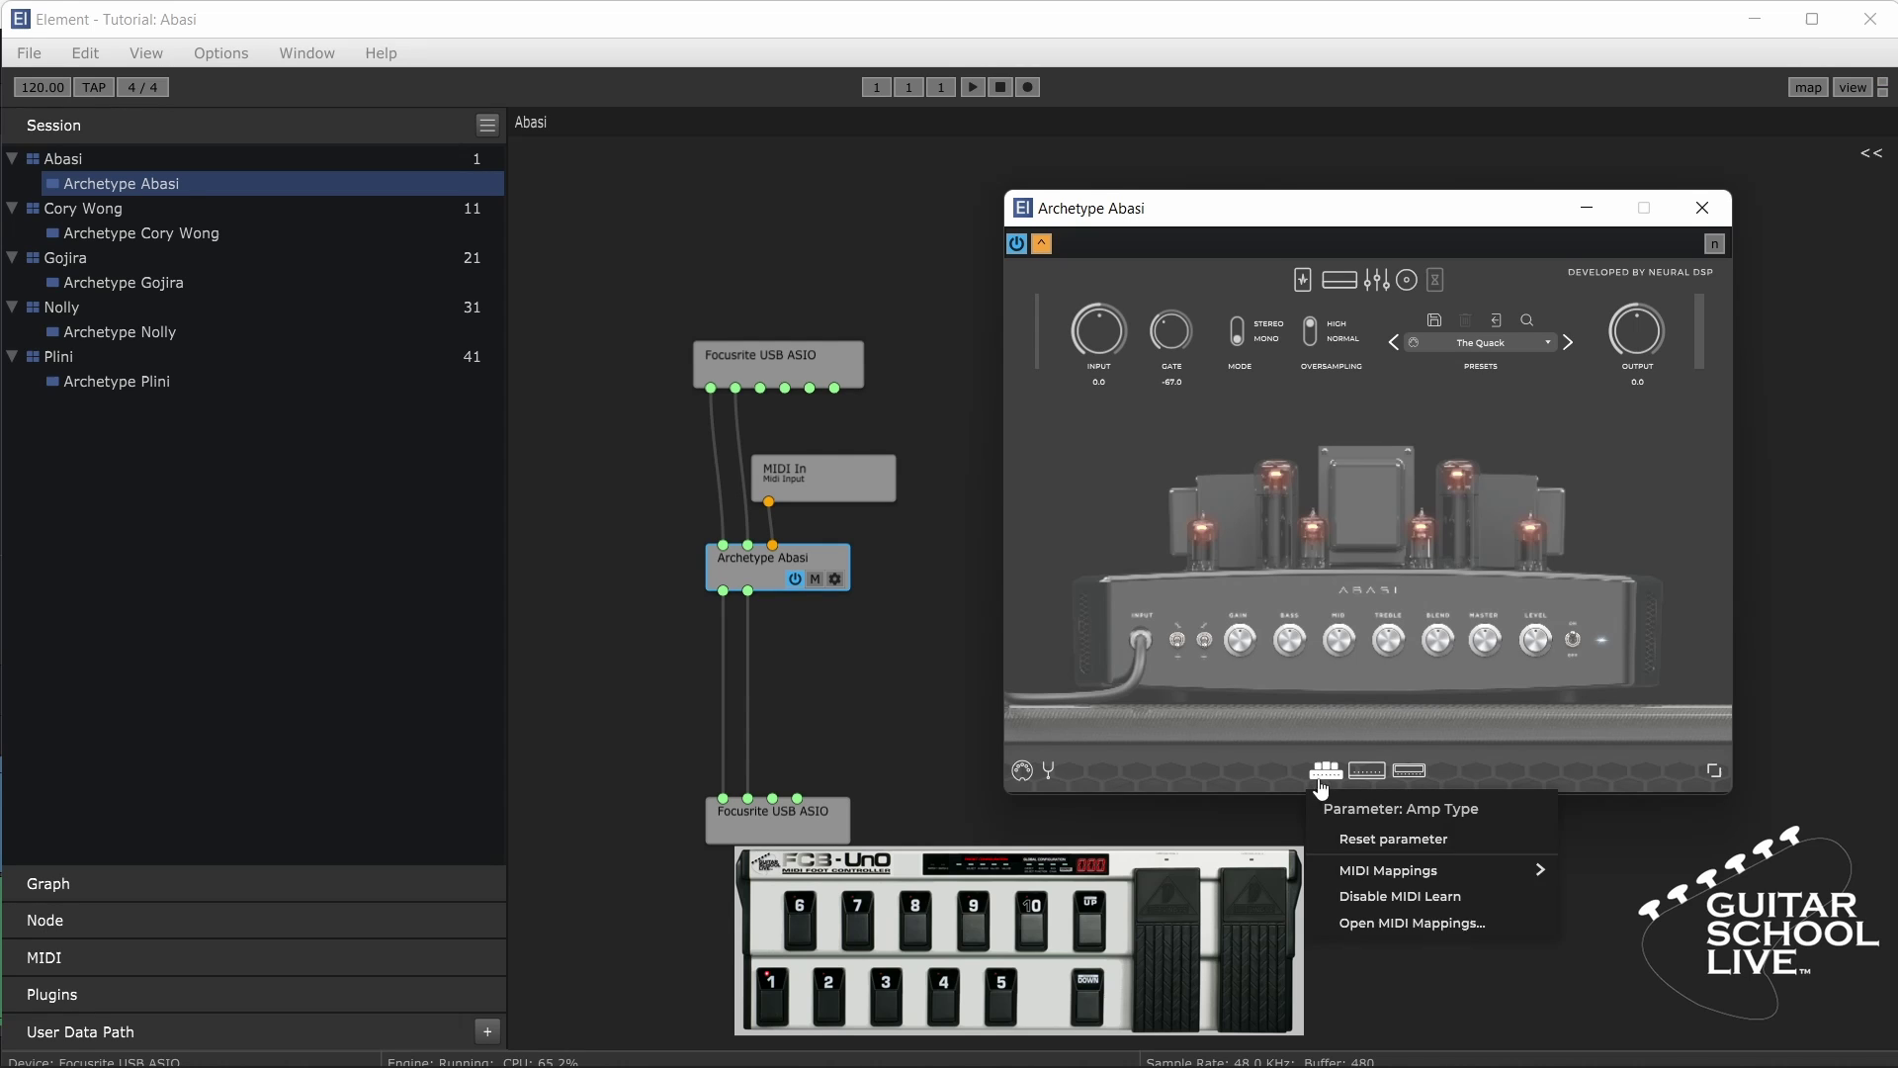
{"action": "left_click", "coordinate": [1373, 886]}
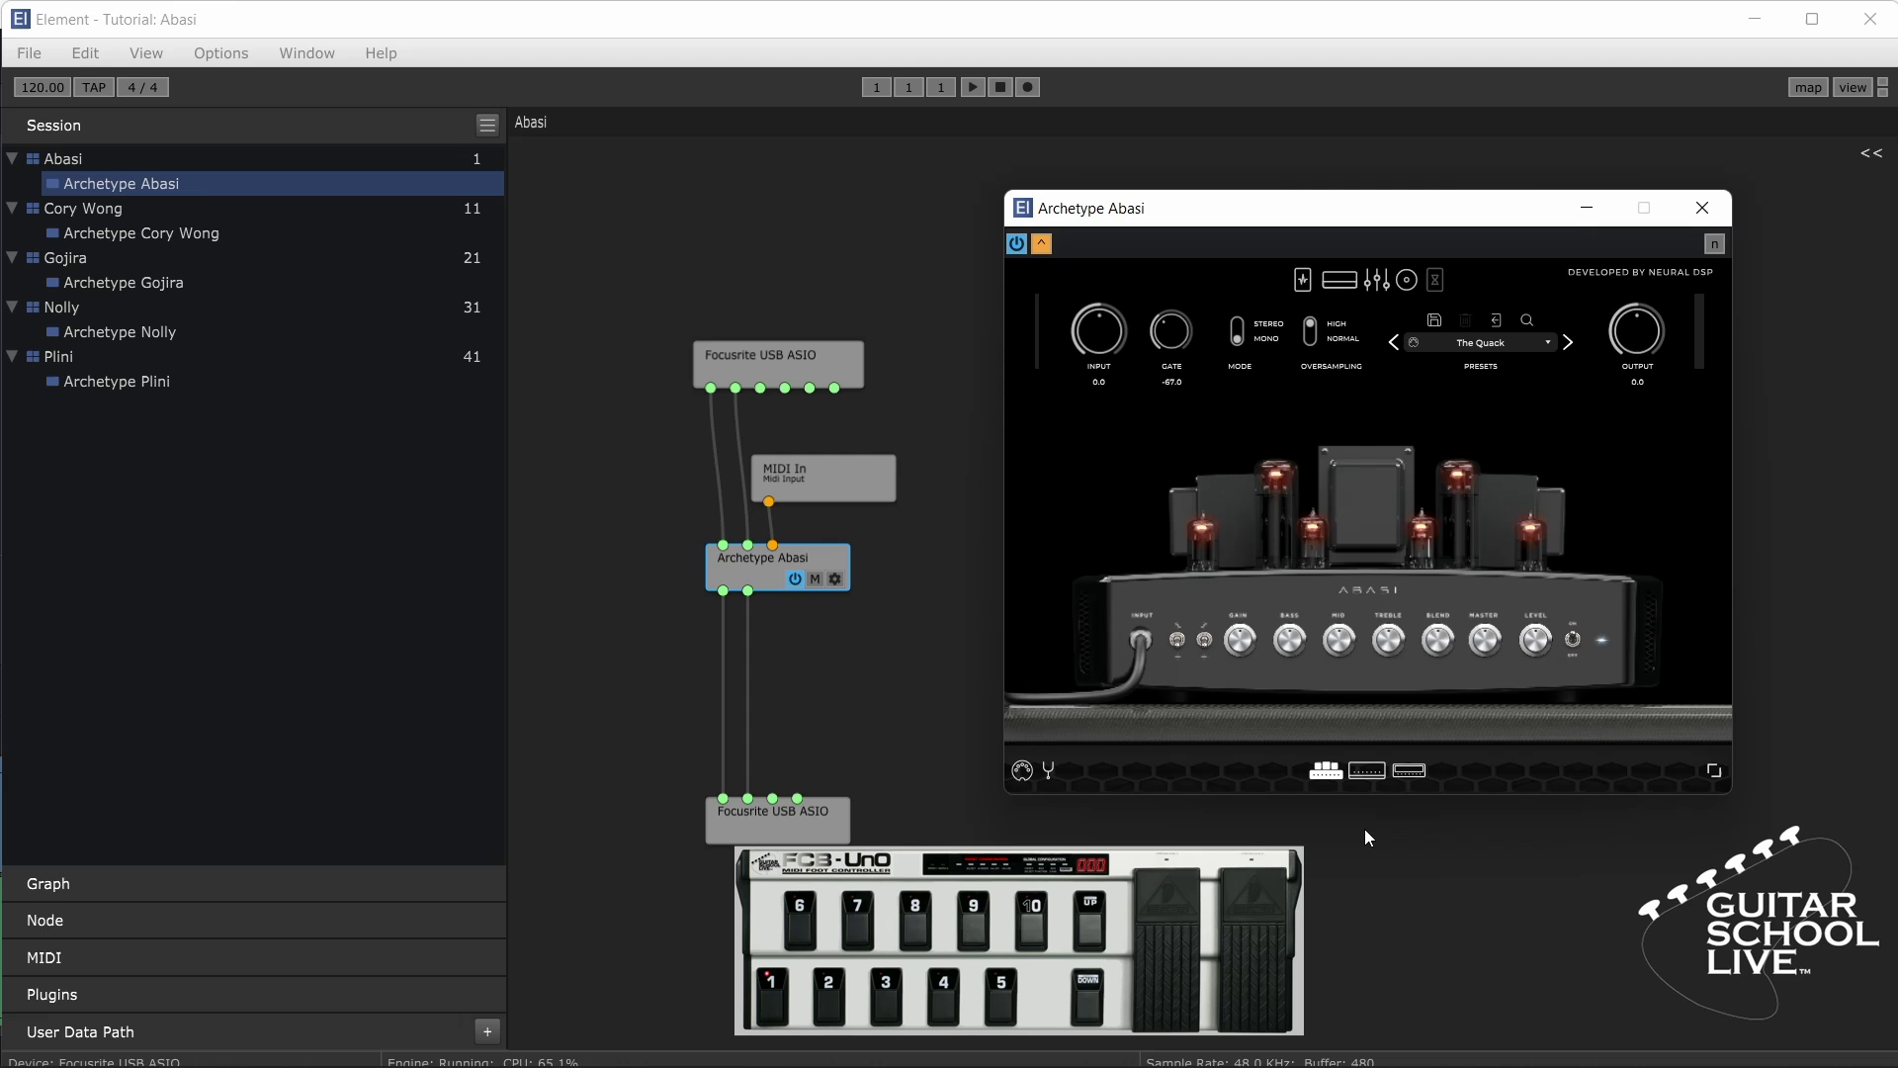
Step: Switch to the second amp, the white head, and map its Amp Type selection to the foot controller with MIDI Learn
{"action": "left_click", "coordinate": [1367, 773]}
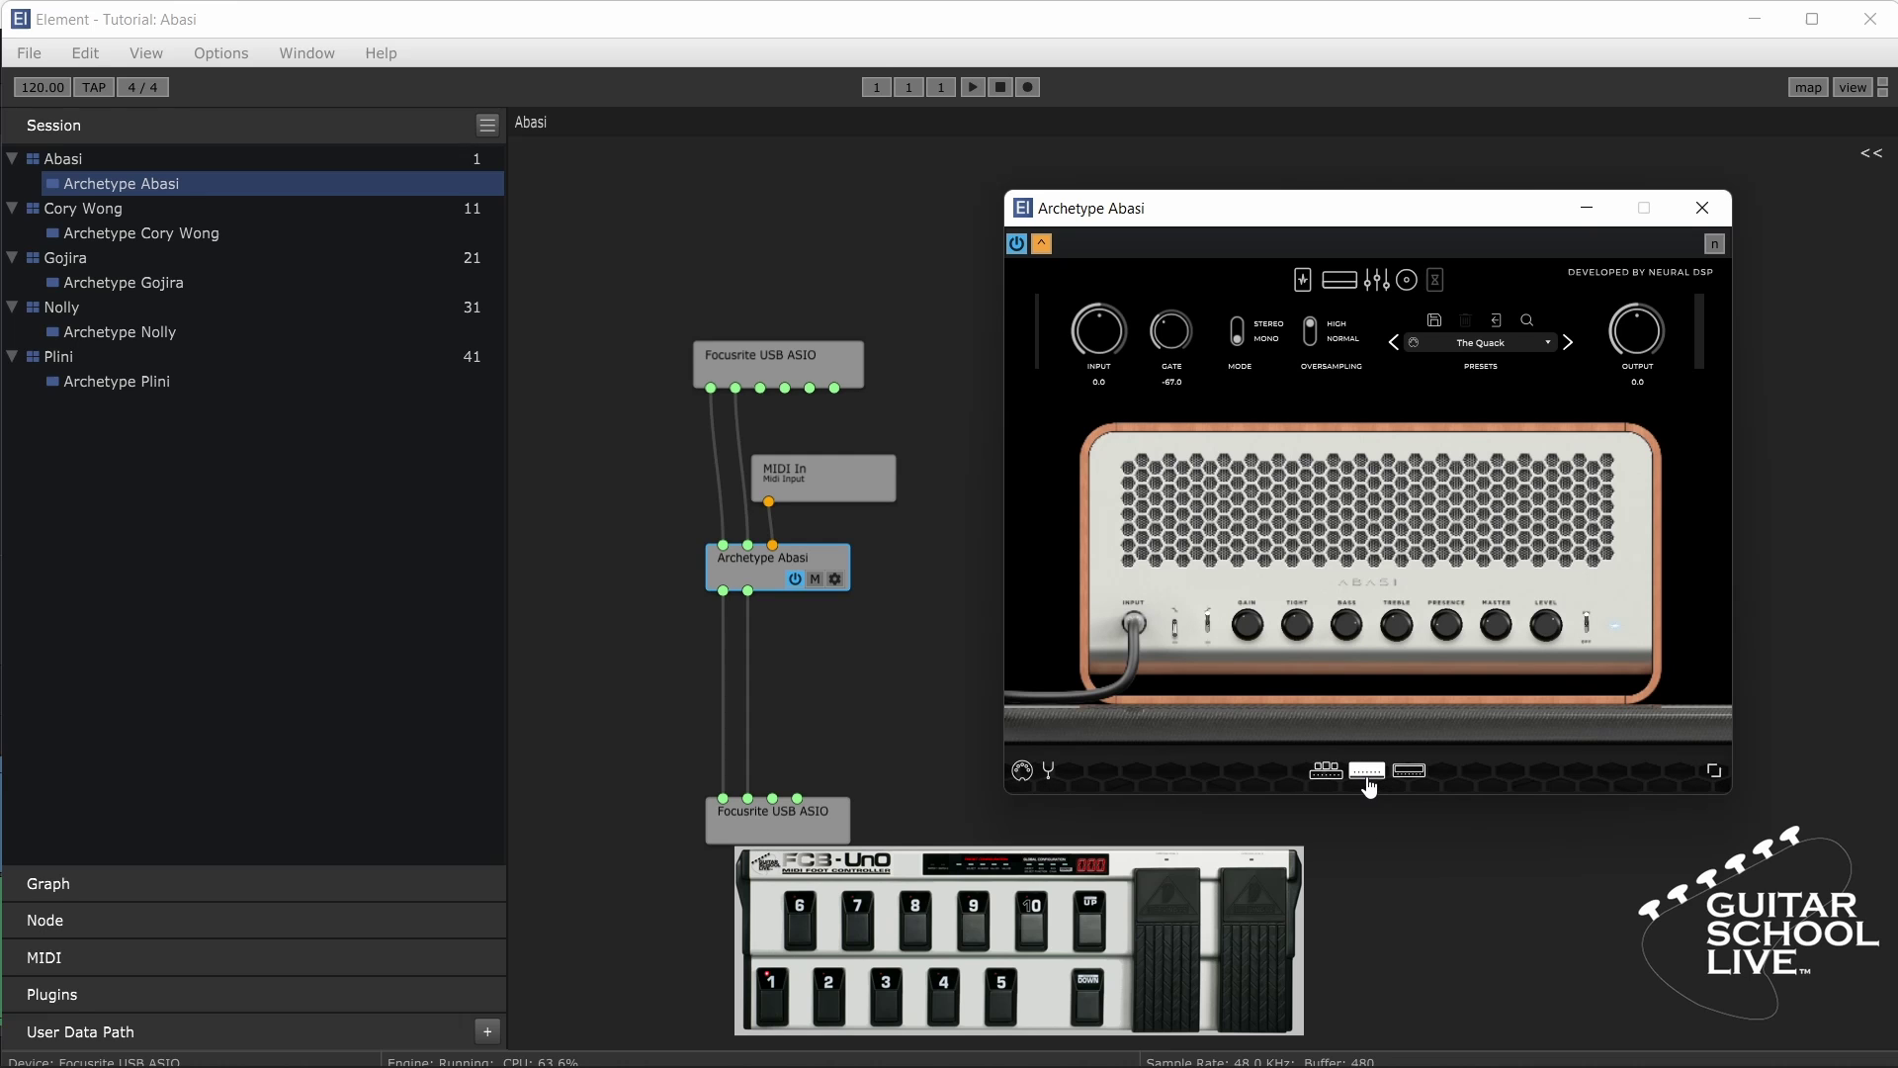
{"action": "right_click", "coordinate": [1369, 788]}
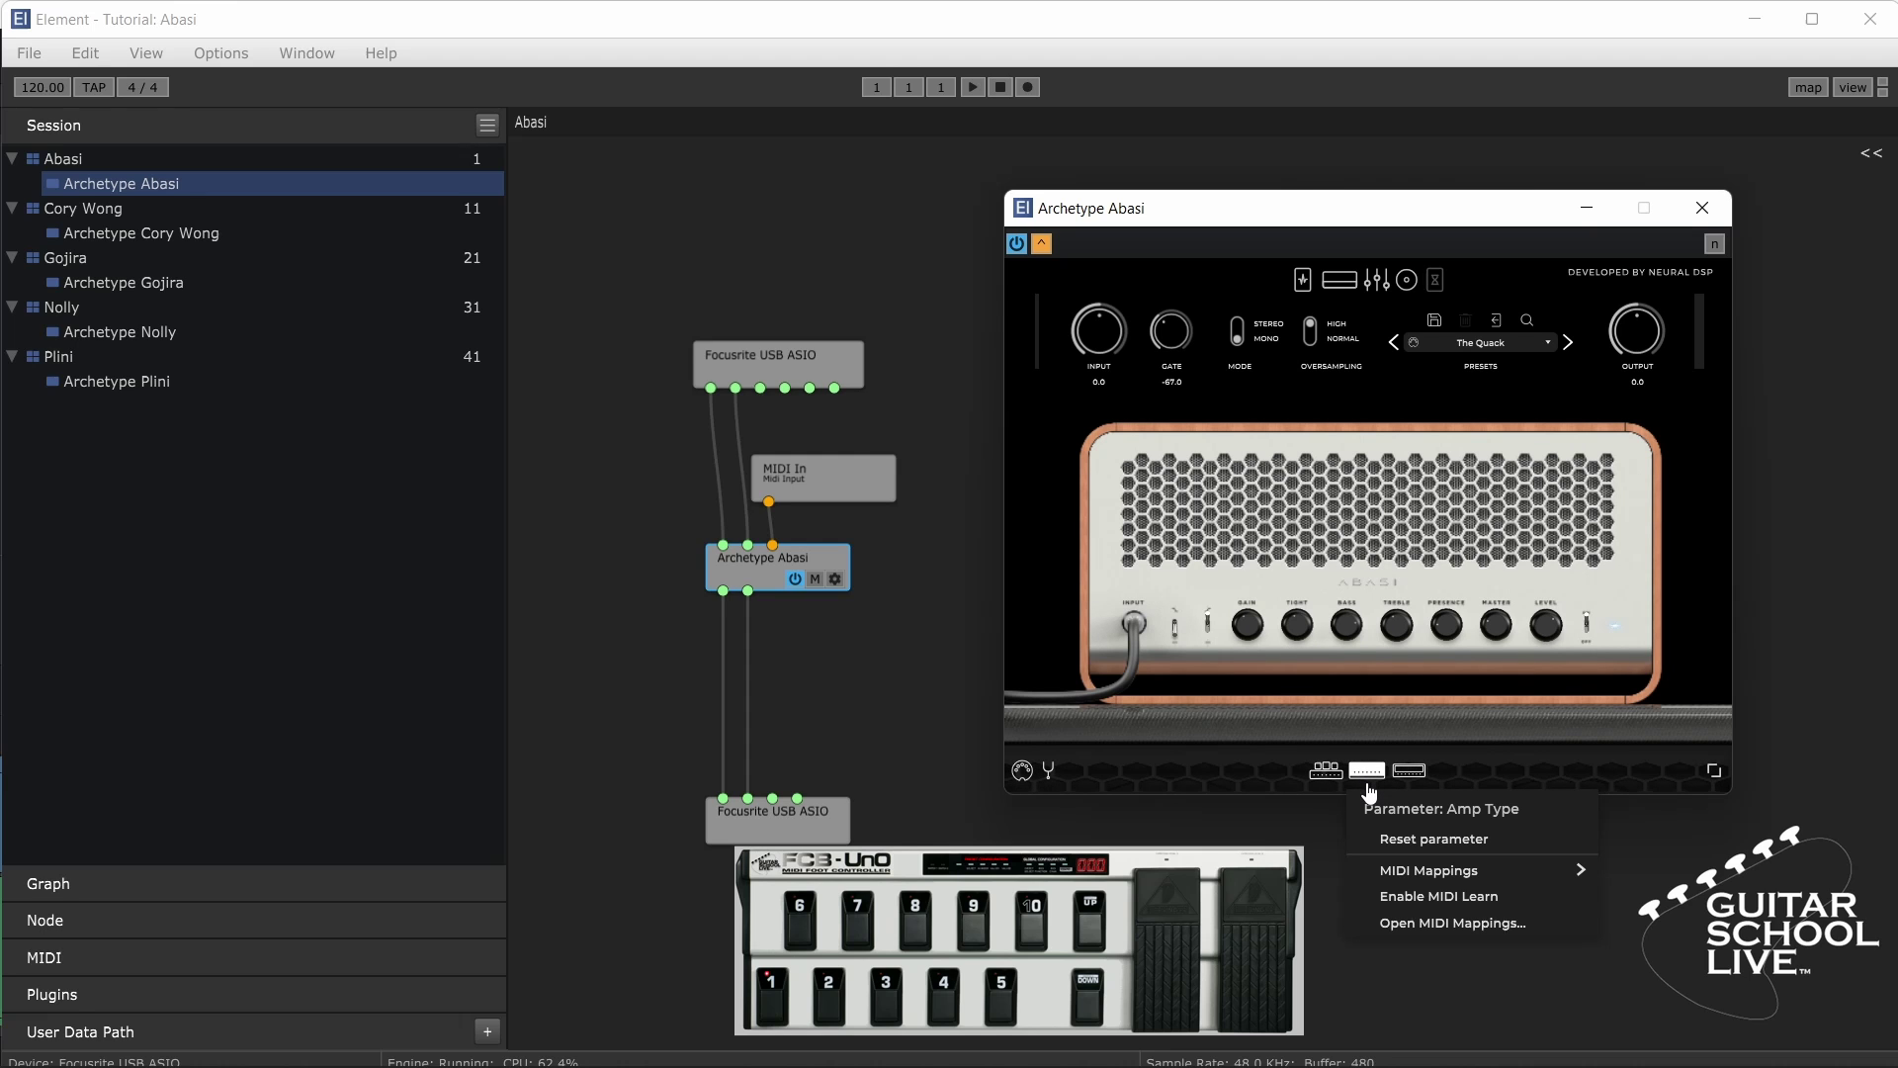
{"action": "left_click", "coordinate": [1410, 897]}
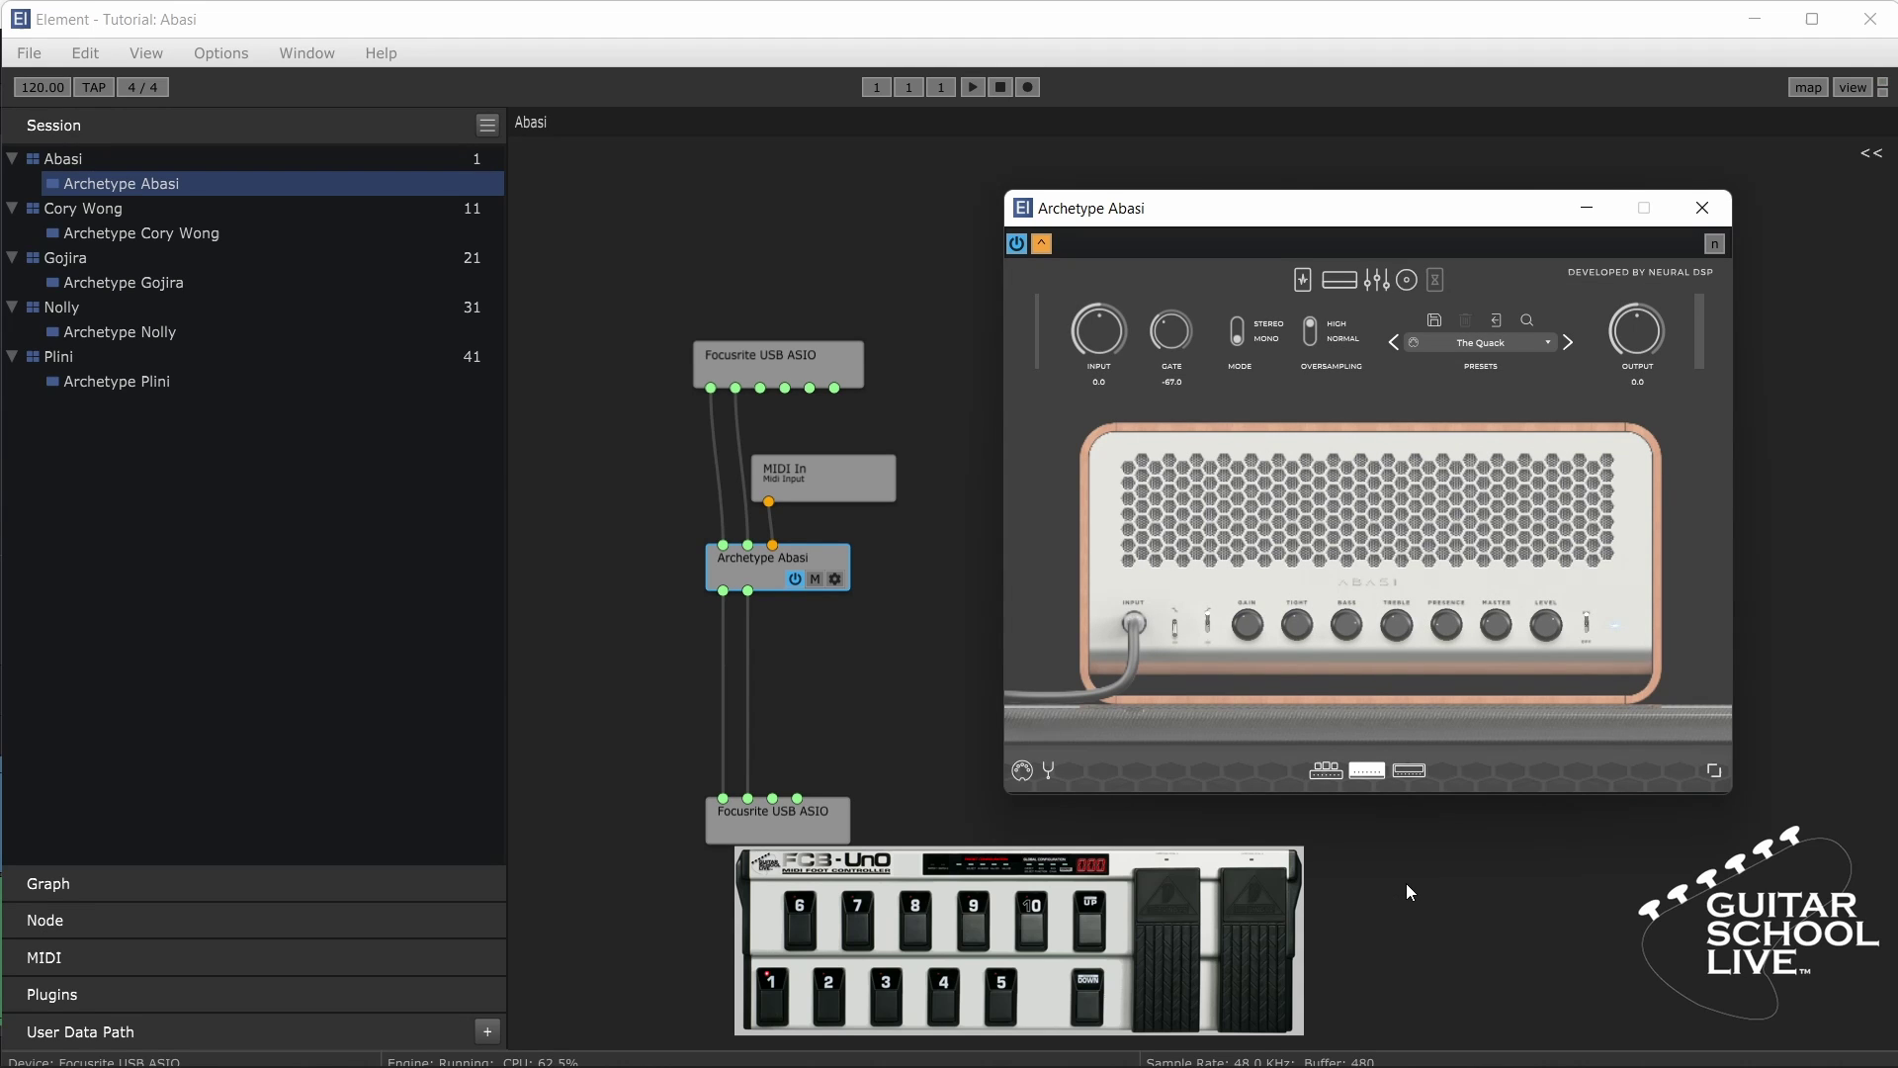
{"action": "right_click", "coordinate": [1368, 781]}
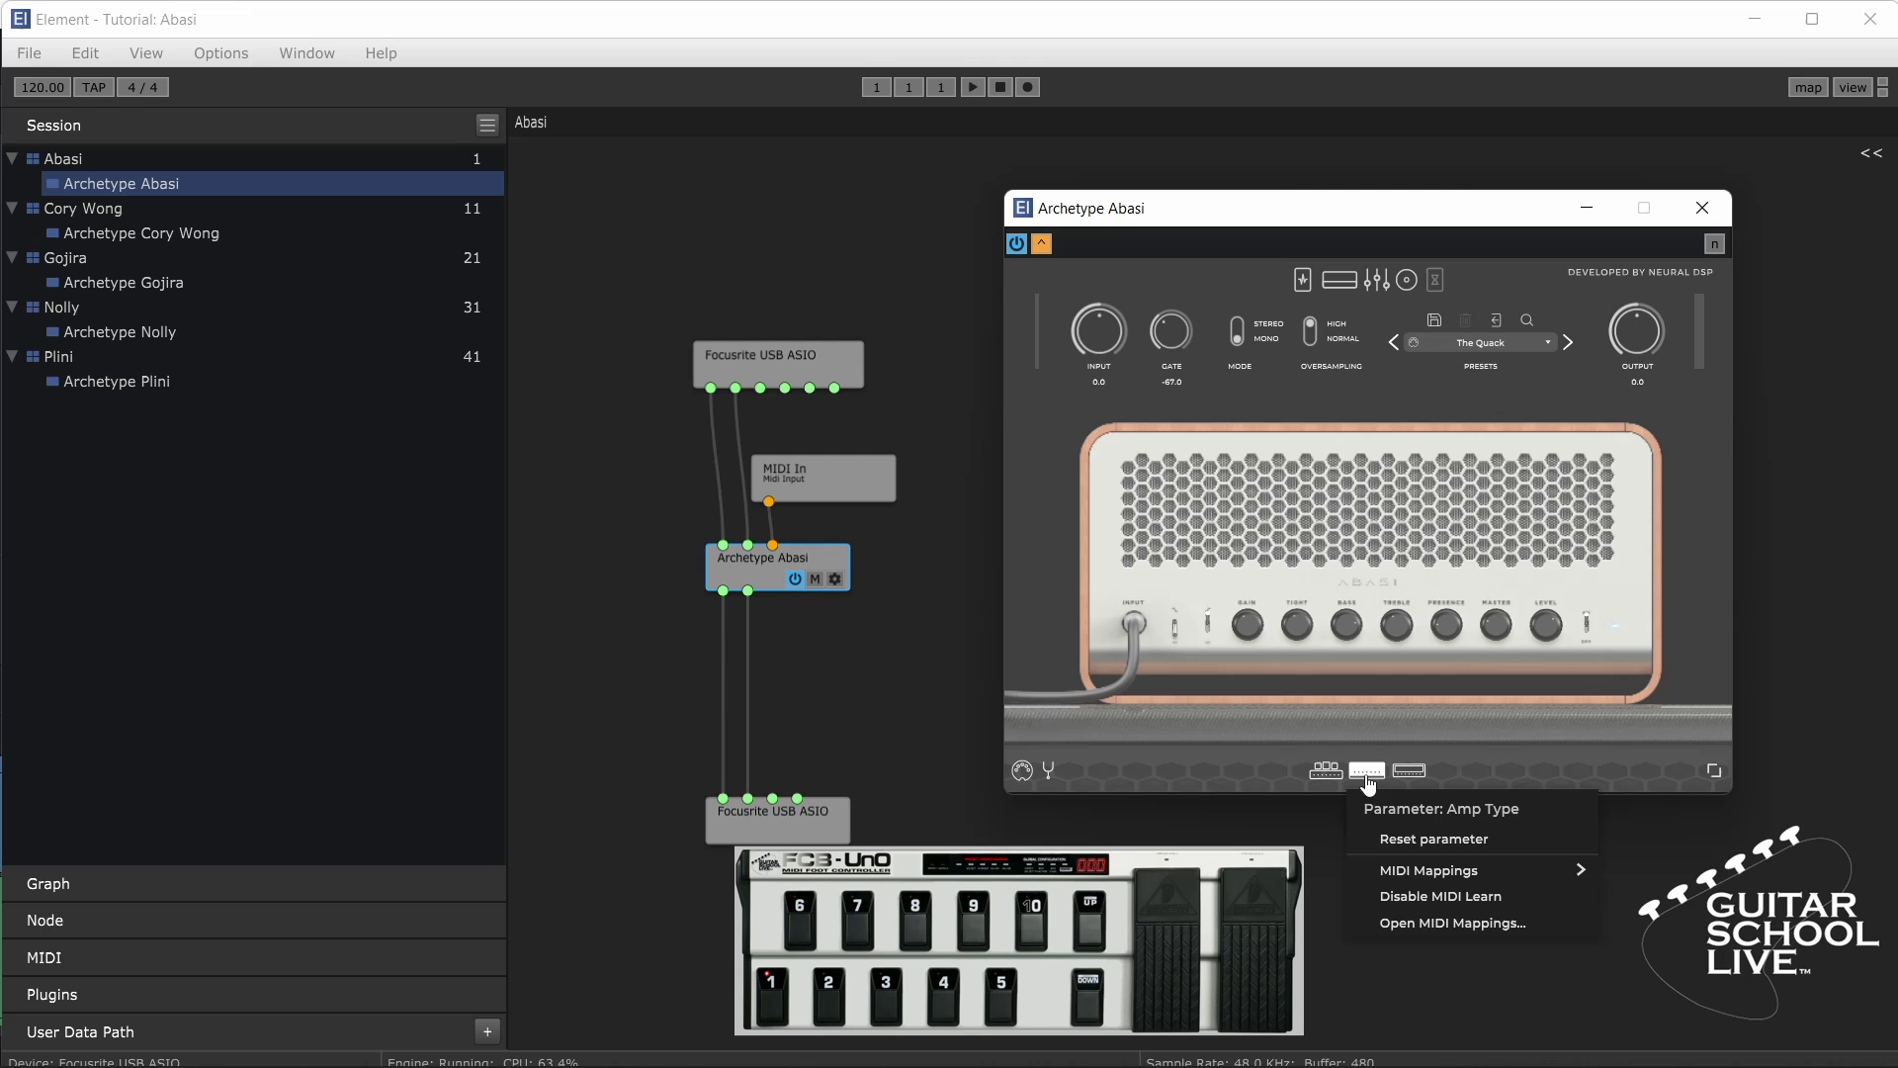
{"action": "left_click", "coordinate": [1402, 893]}
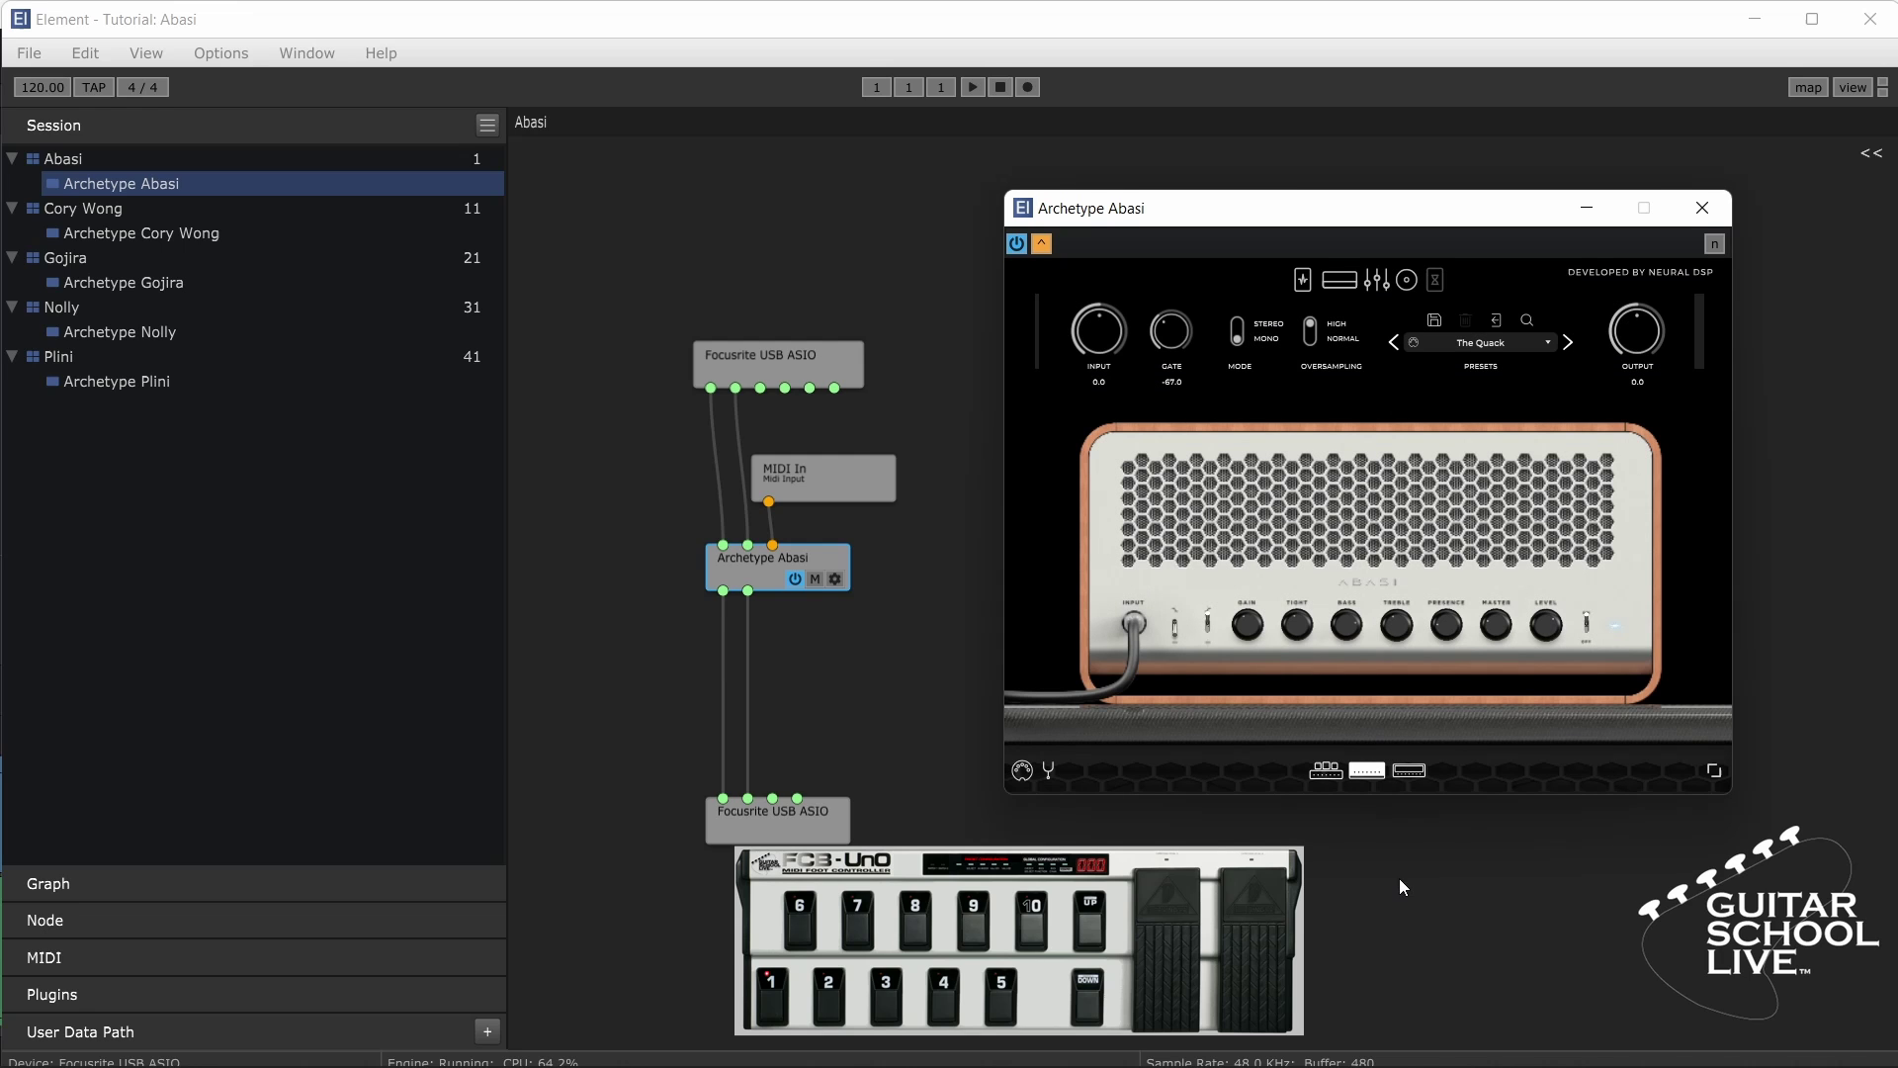
Step: Switch to the third amp, the yellow head, and map its Amp Type selection to the foot controller with MIDI Learn
{"action": "left_click", "coordinate": [1409, 773]}
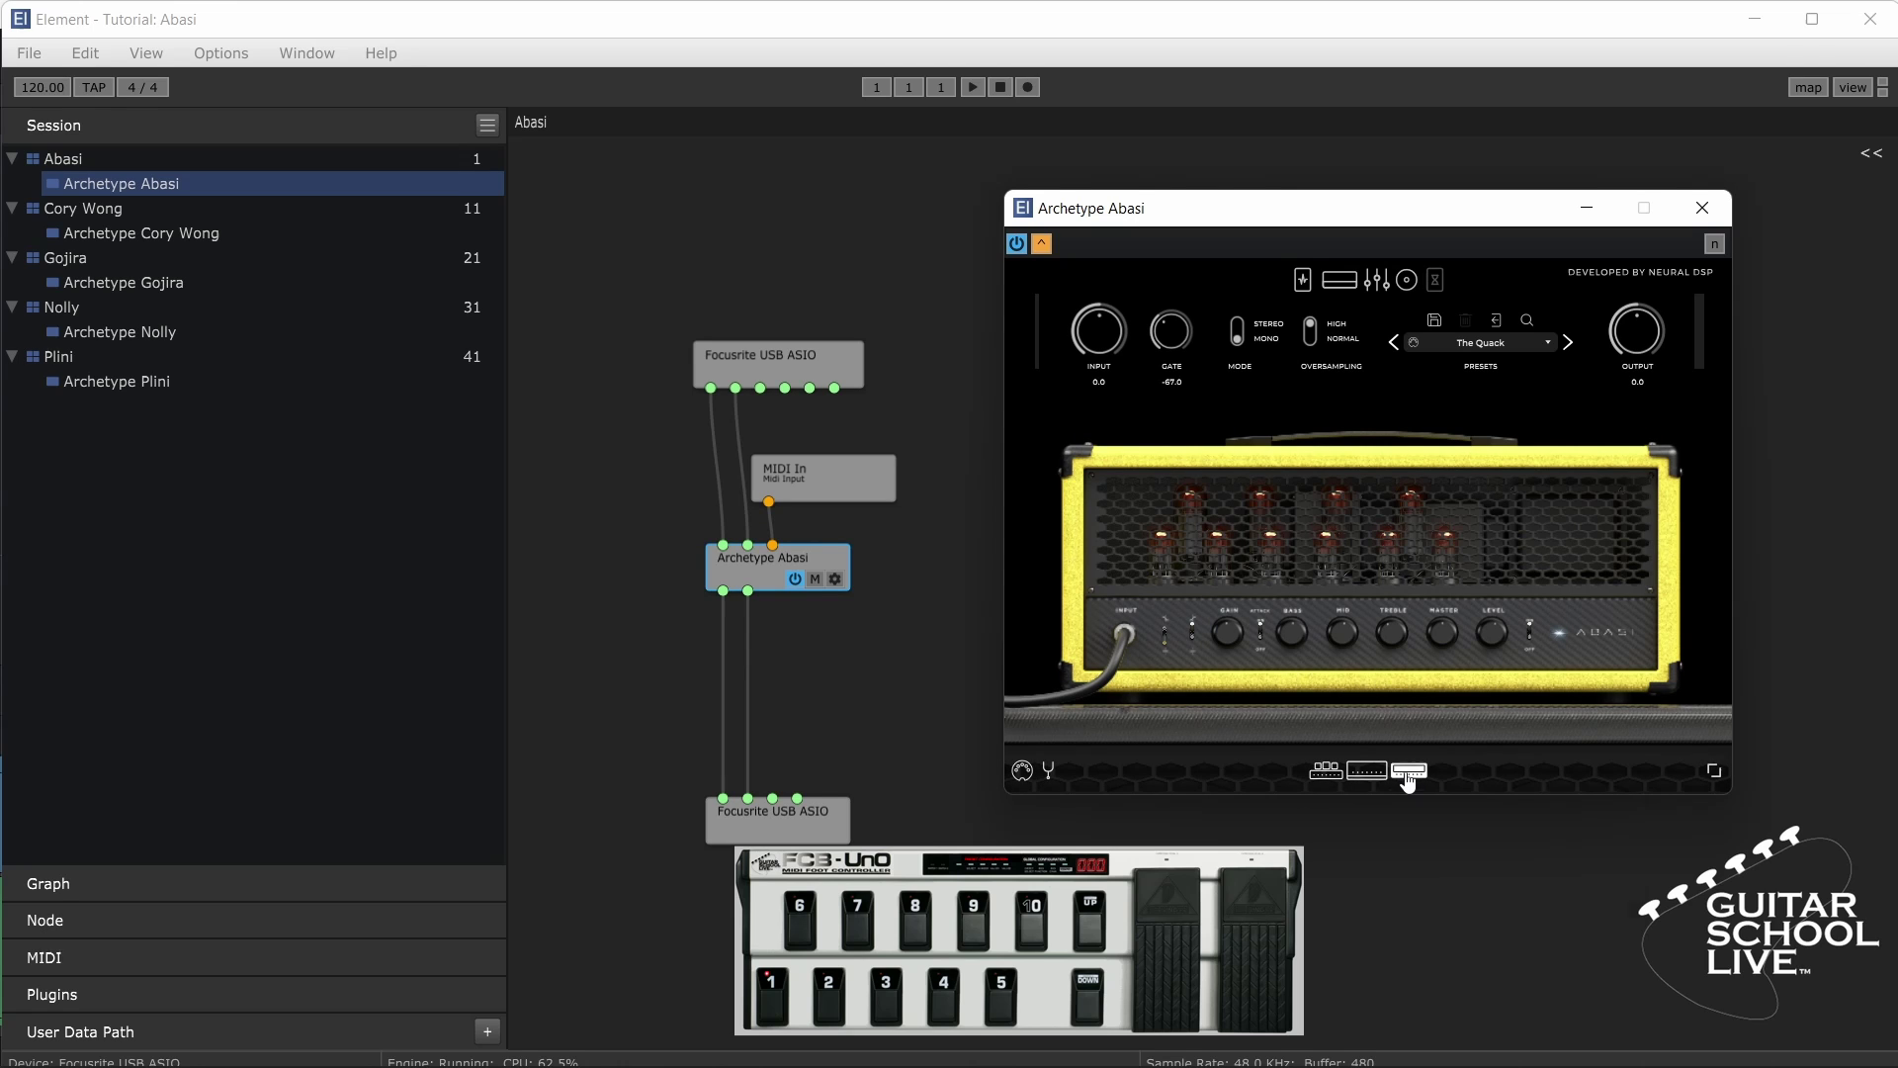
{"action": "right_click", "coordinate": [1409, 779]}
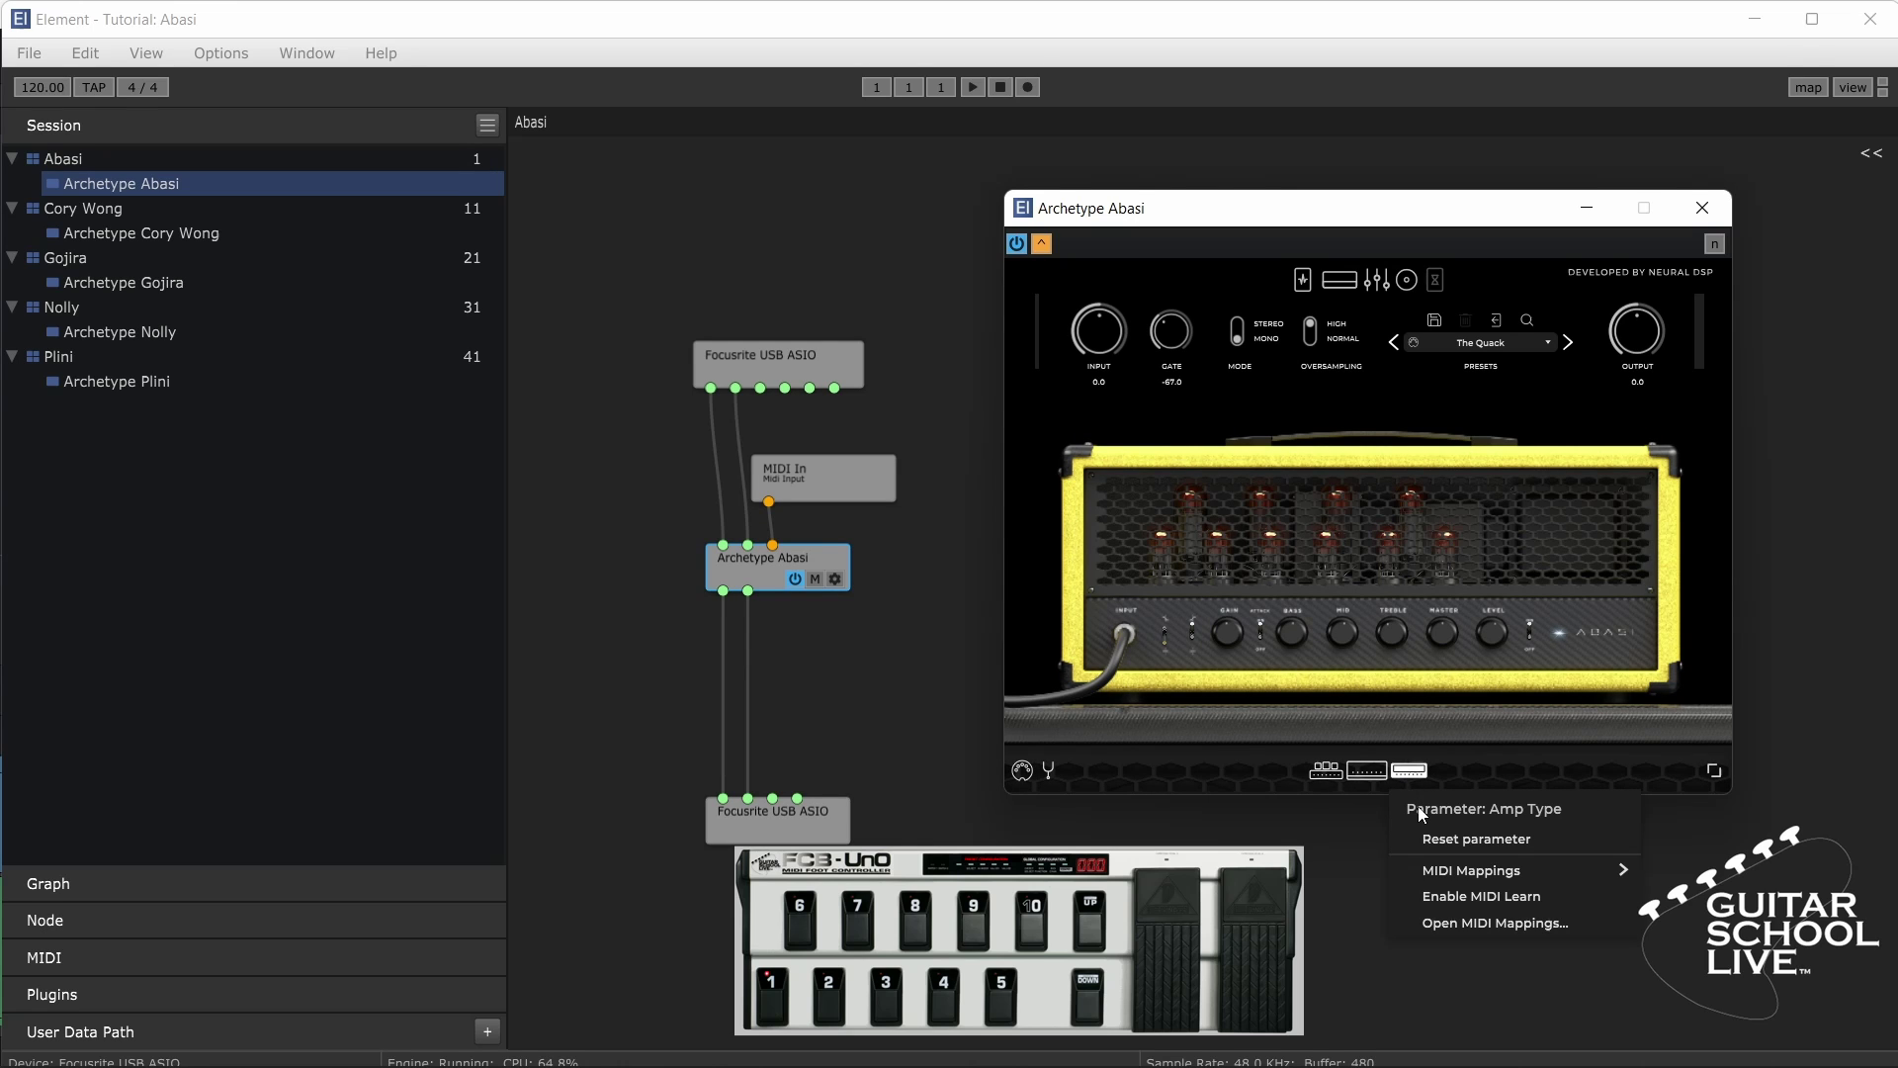
{"action": "left_click", "coordinate": [1451, 896]}
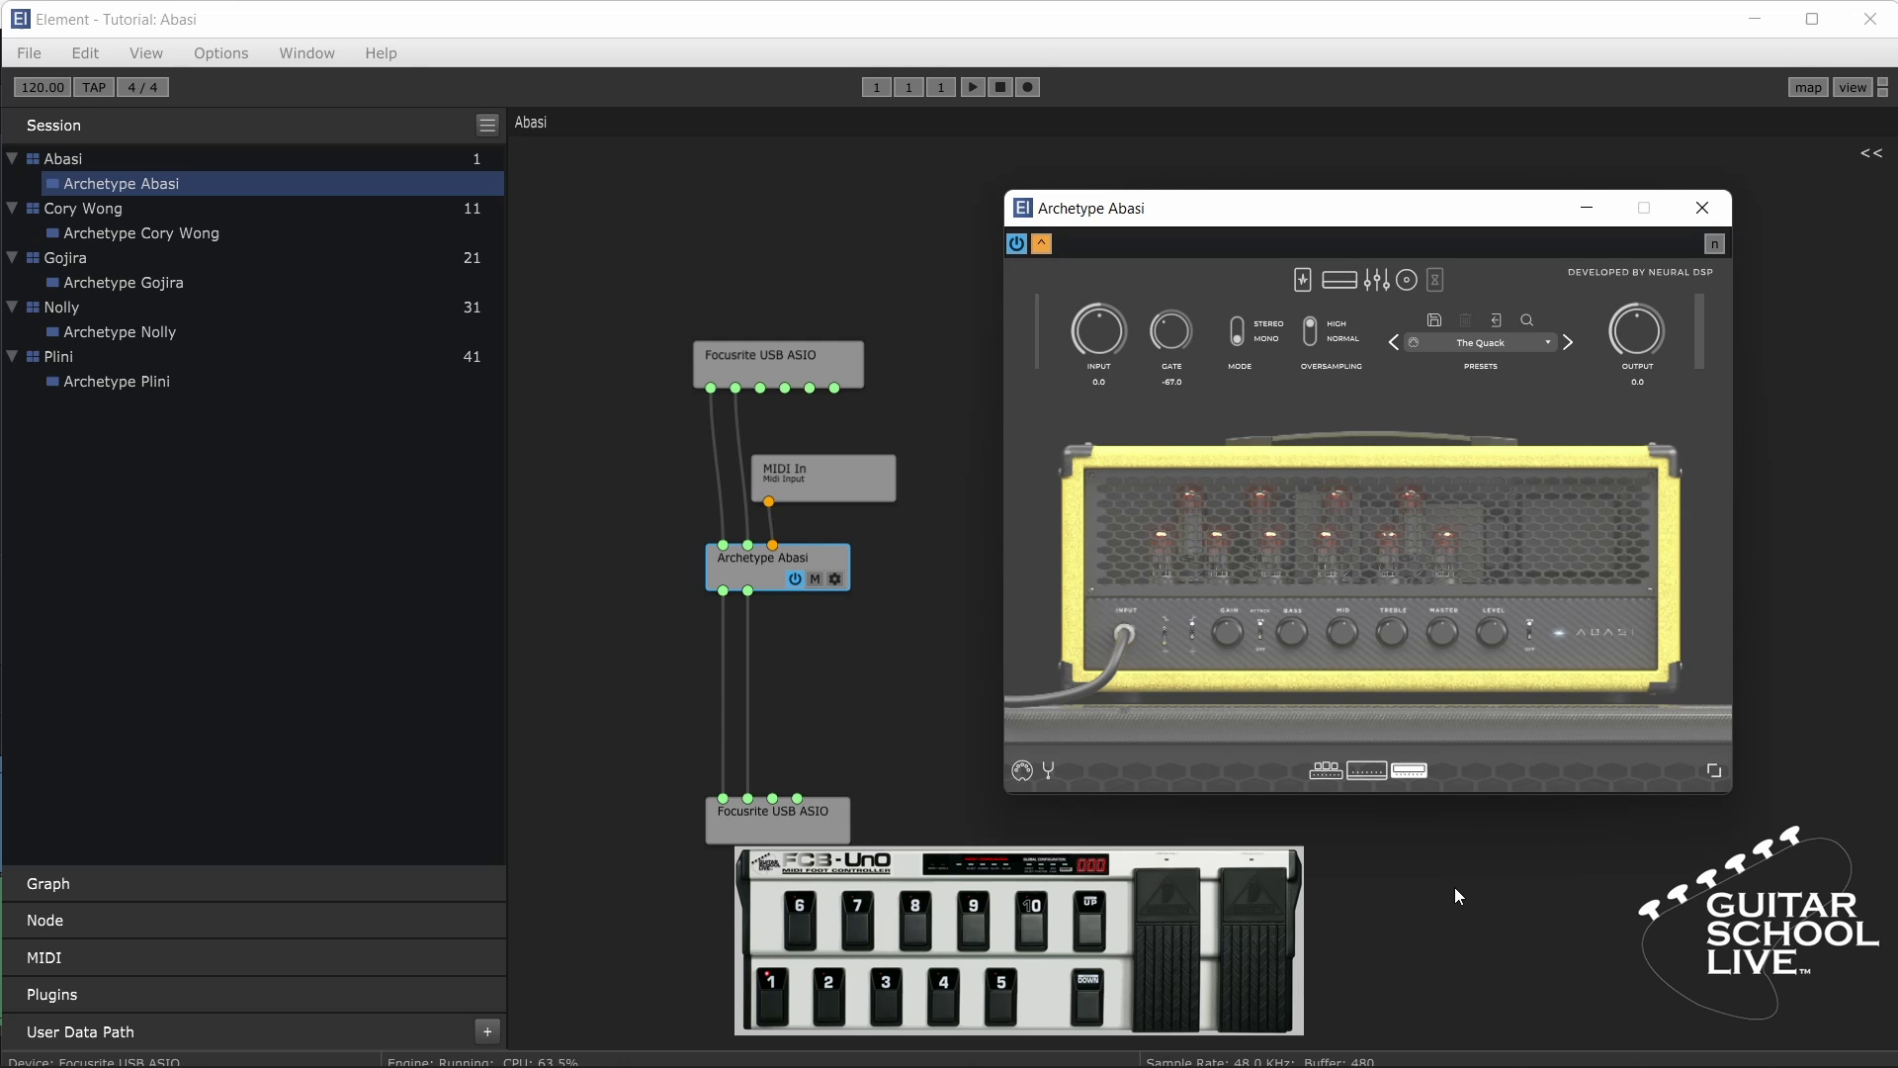
{"action": "right_click", "coordinate": [1409, 775]}
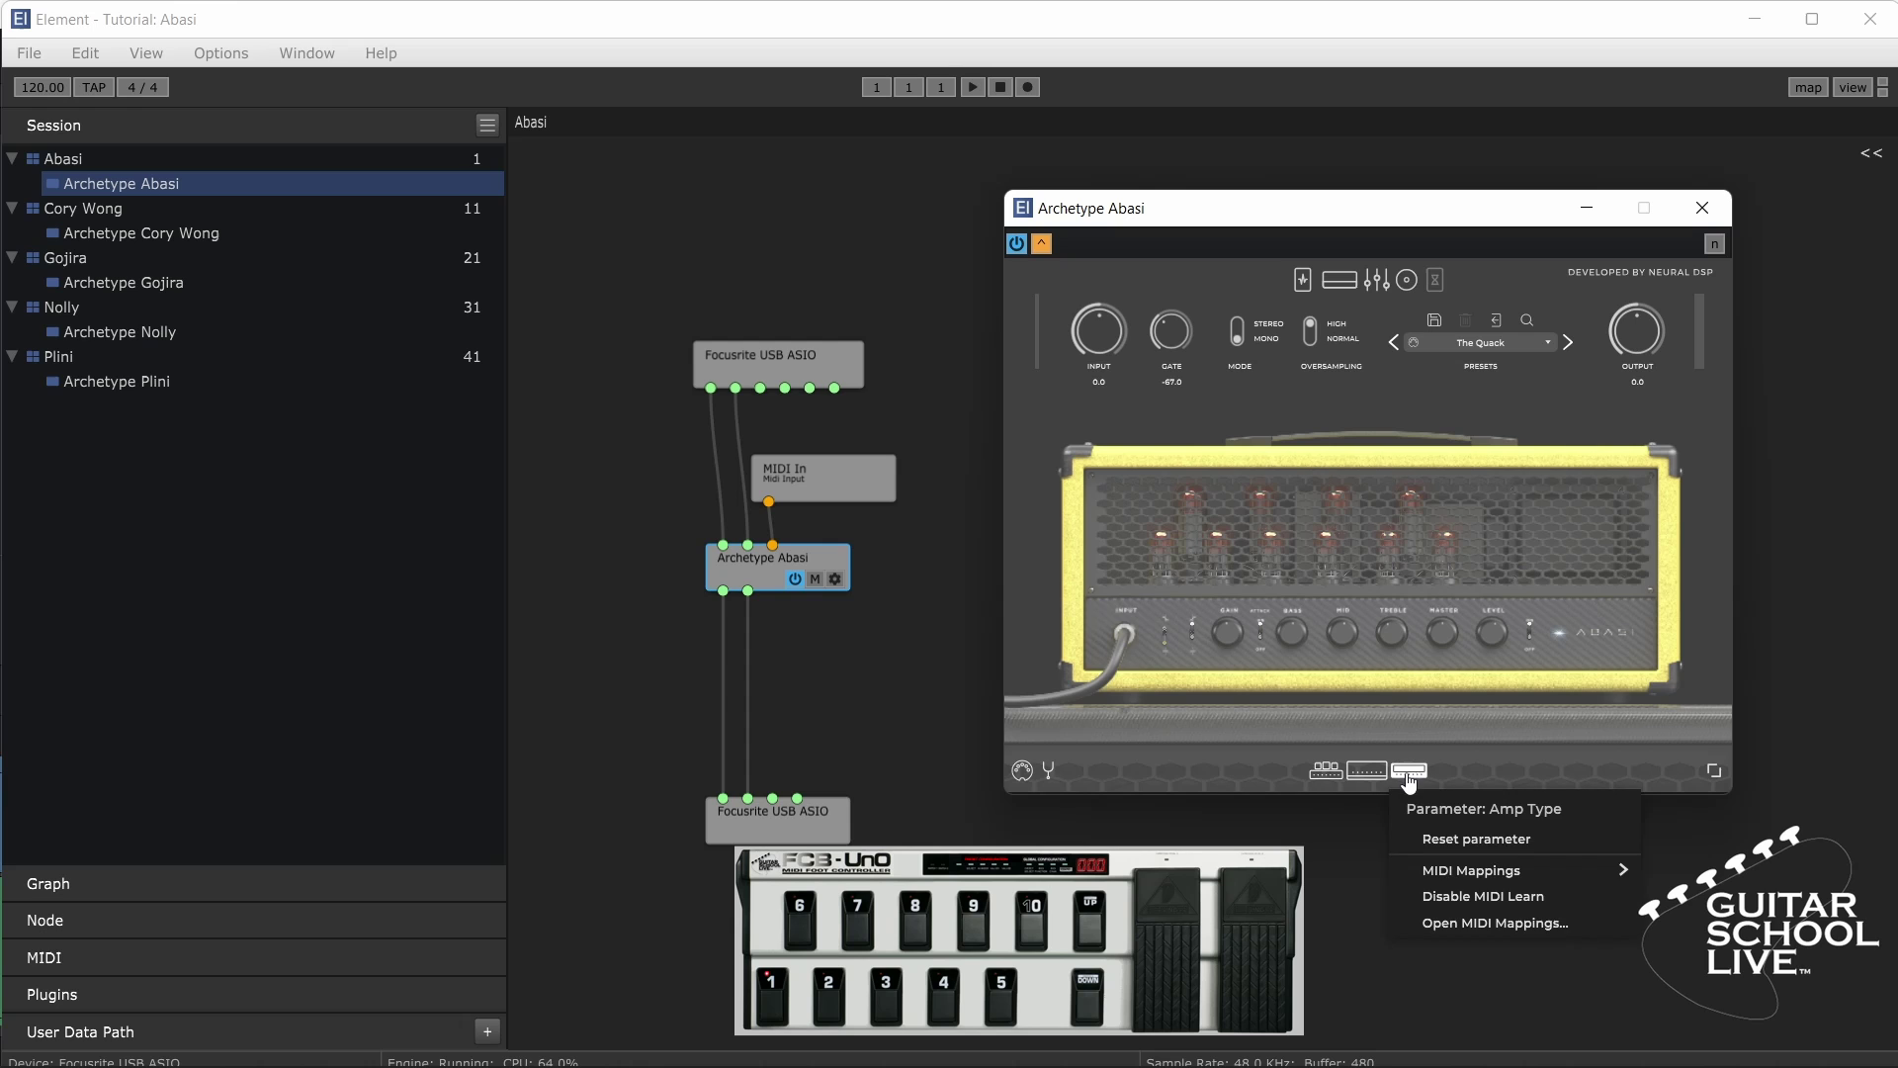
{"action": "left_click", "coordinate": [1462, 896]}
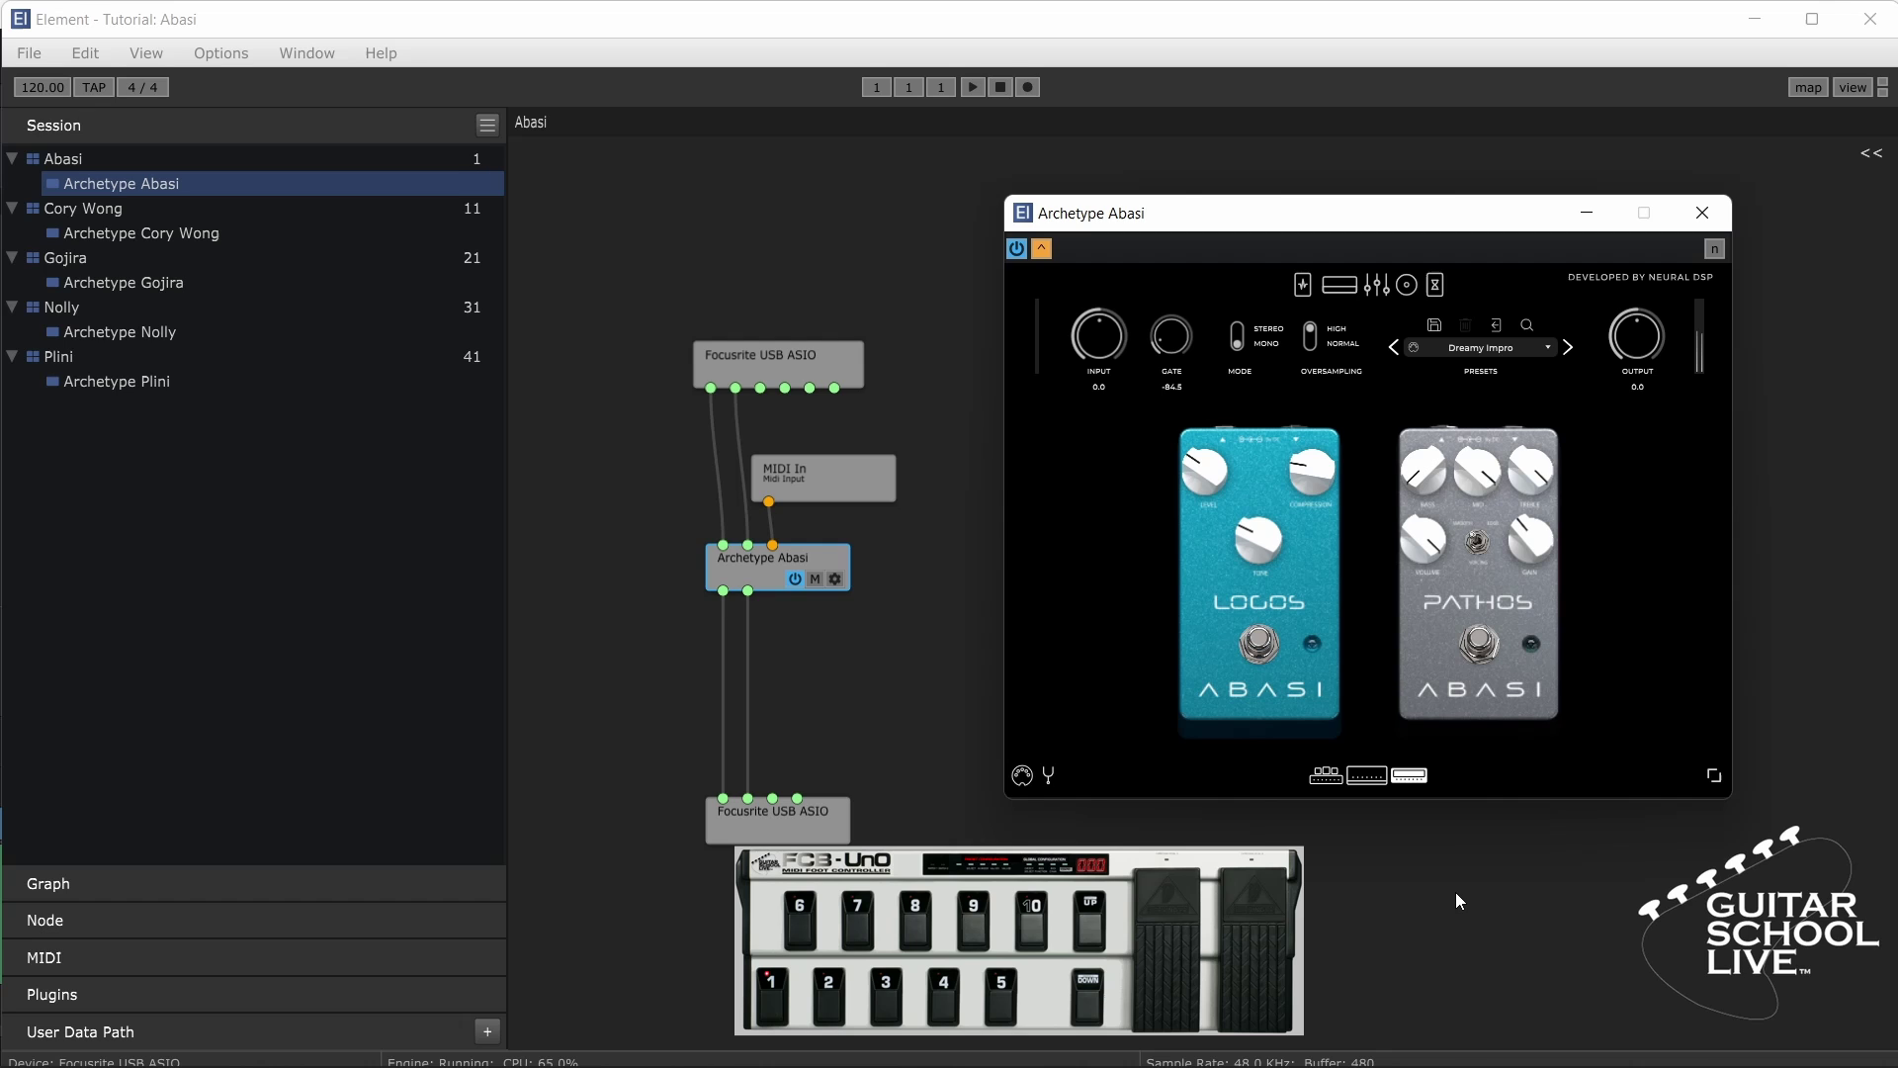
Step: Map the Logos pedal's footswitch, the Logos Active parameter, to the foot controller with MIDI Learn
{"action": "right_click", "coordinate": [1258, 648]}
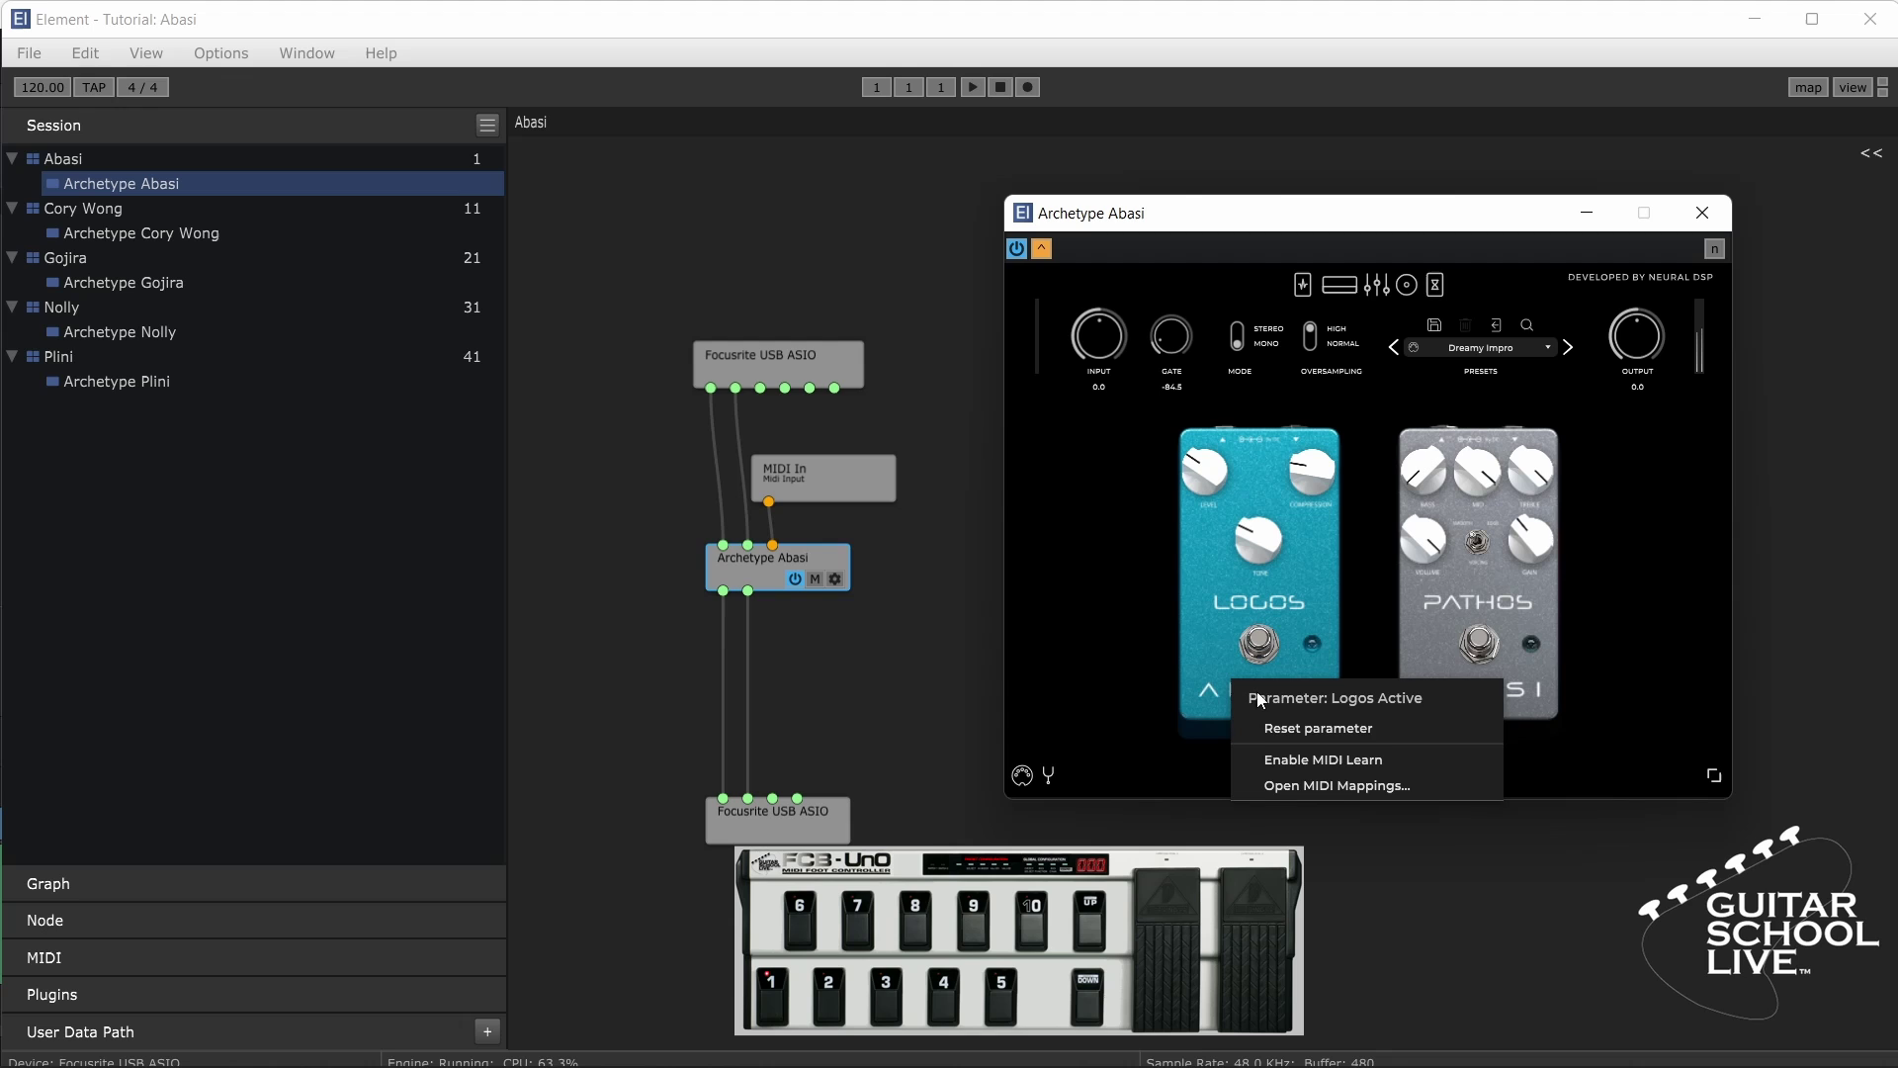
{"action": "left_click", "coordinate": [1281, 761]}
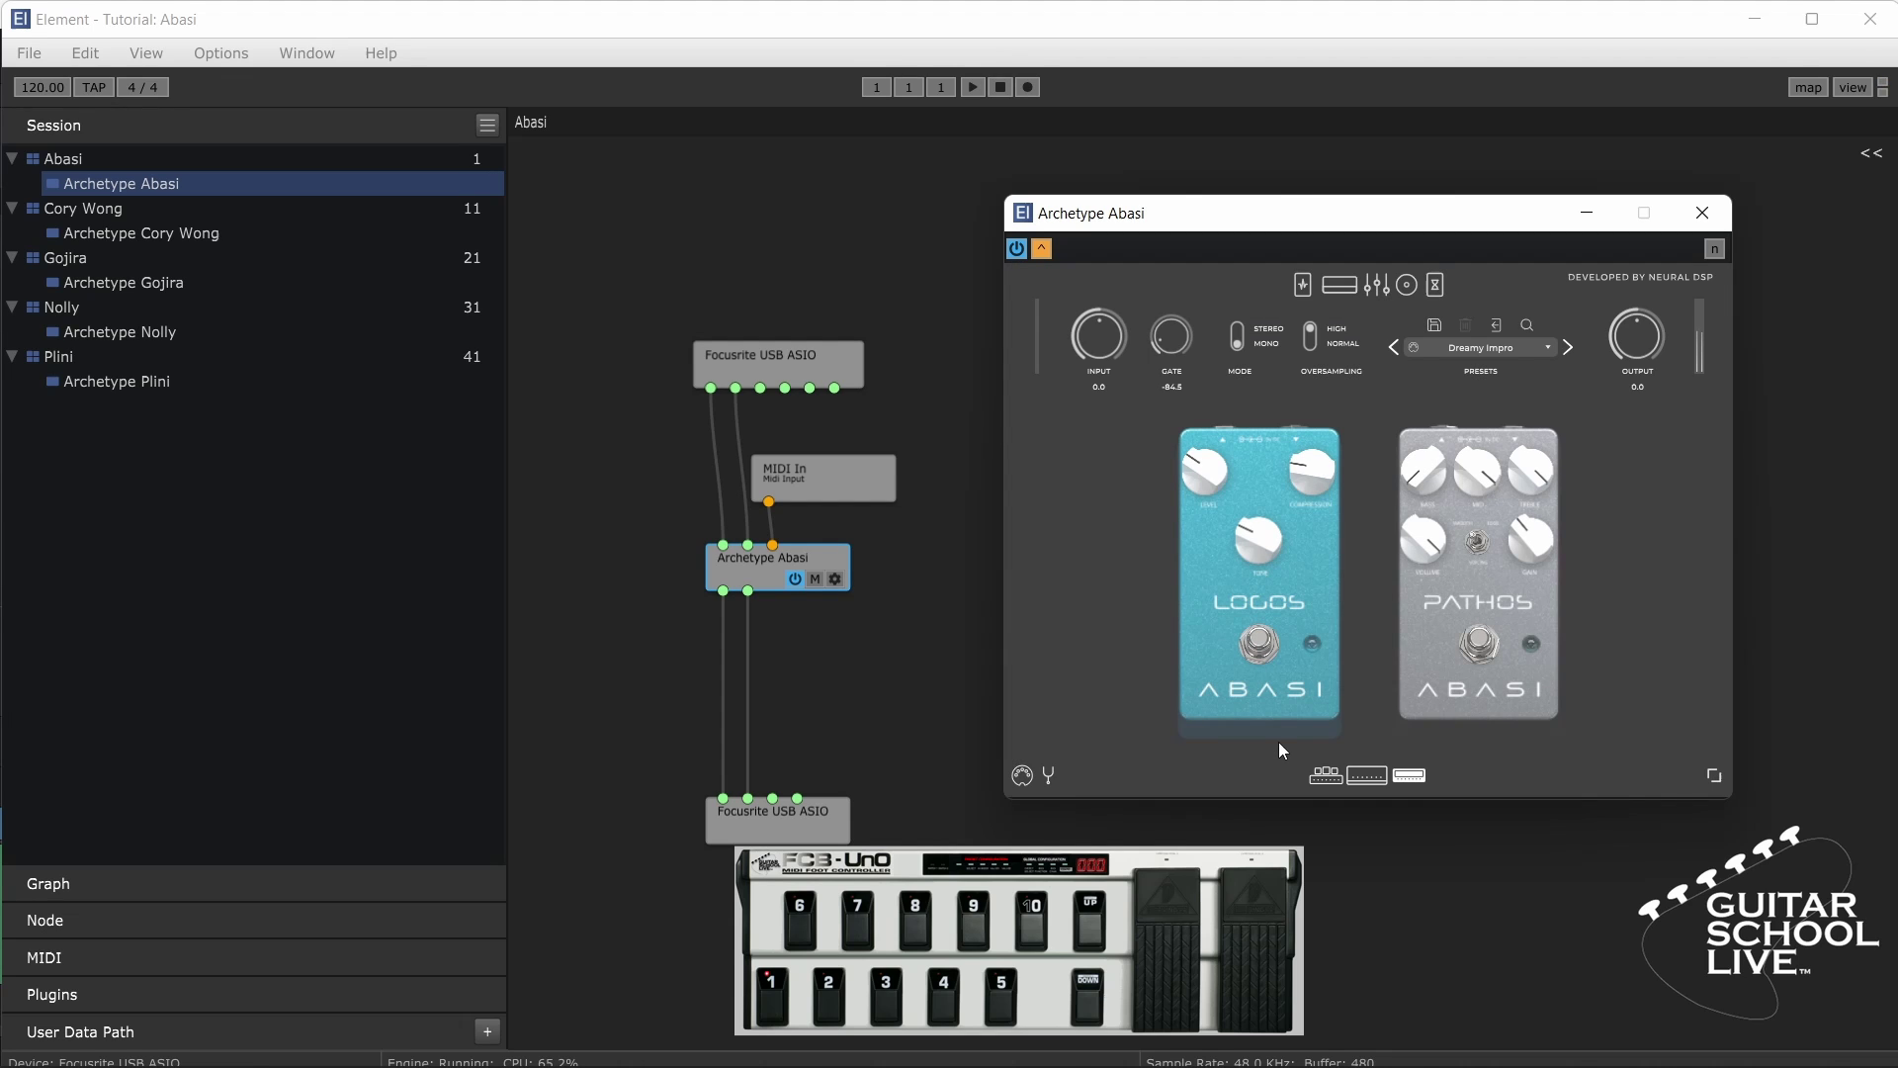
{"action": "right_click", "coordinate": [1258, 644]}
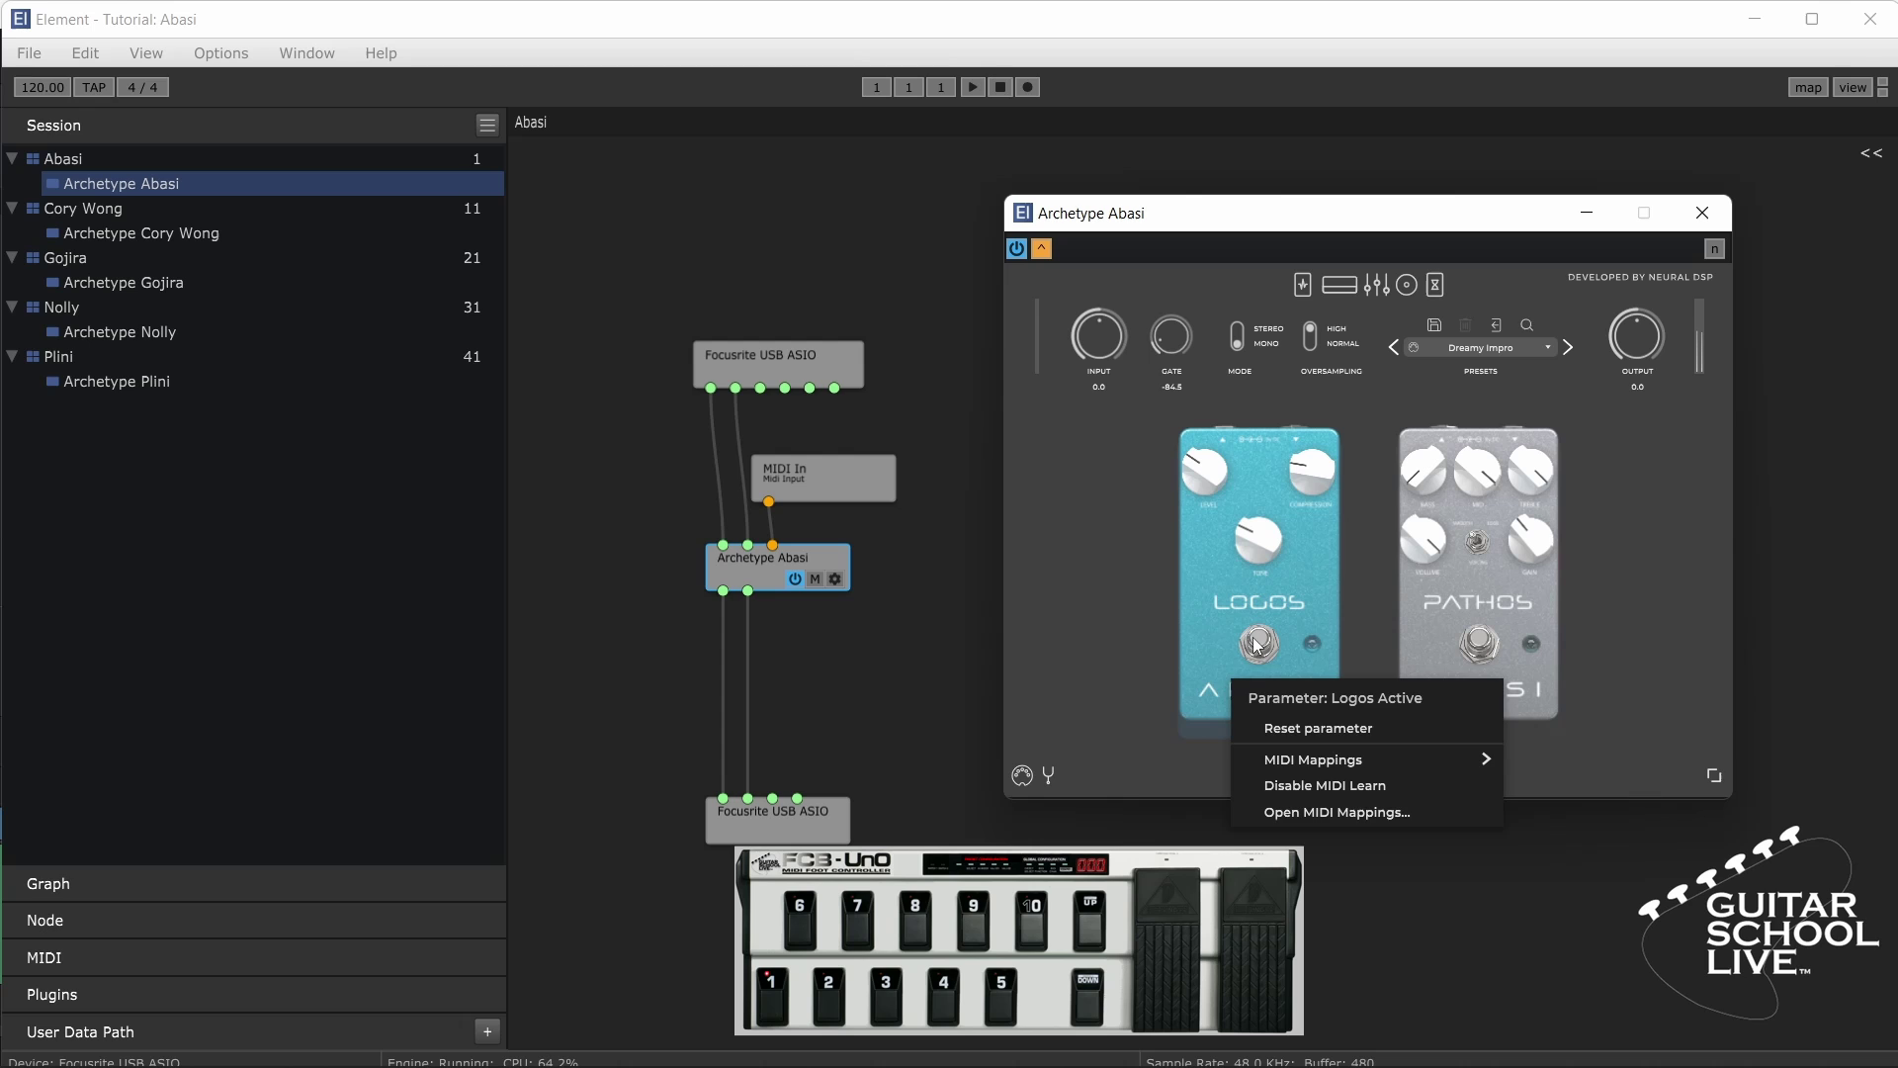
{"action": "left_click", "coordinate": [1291, 784]}
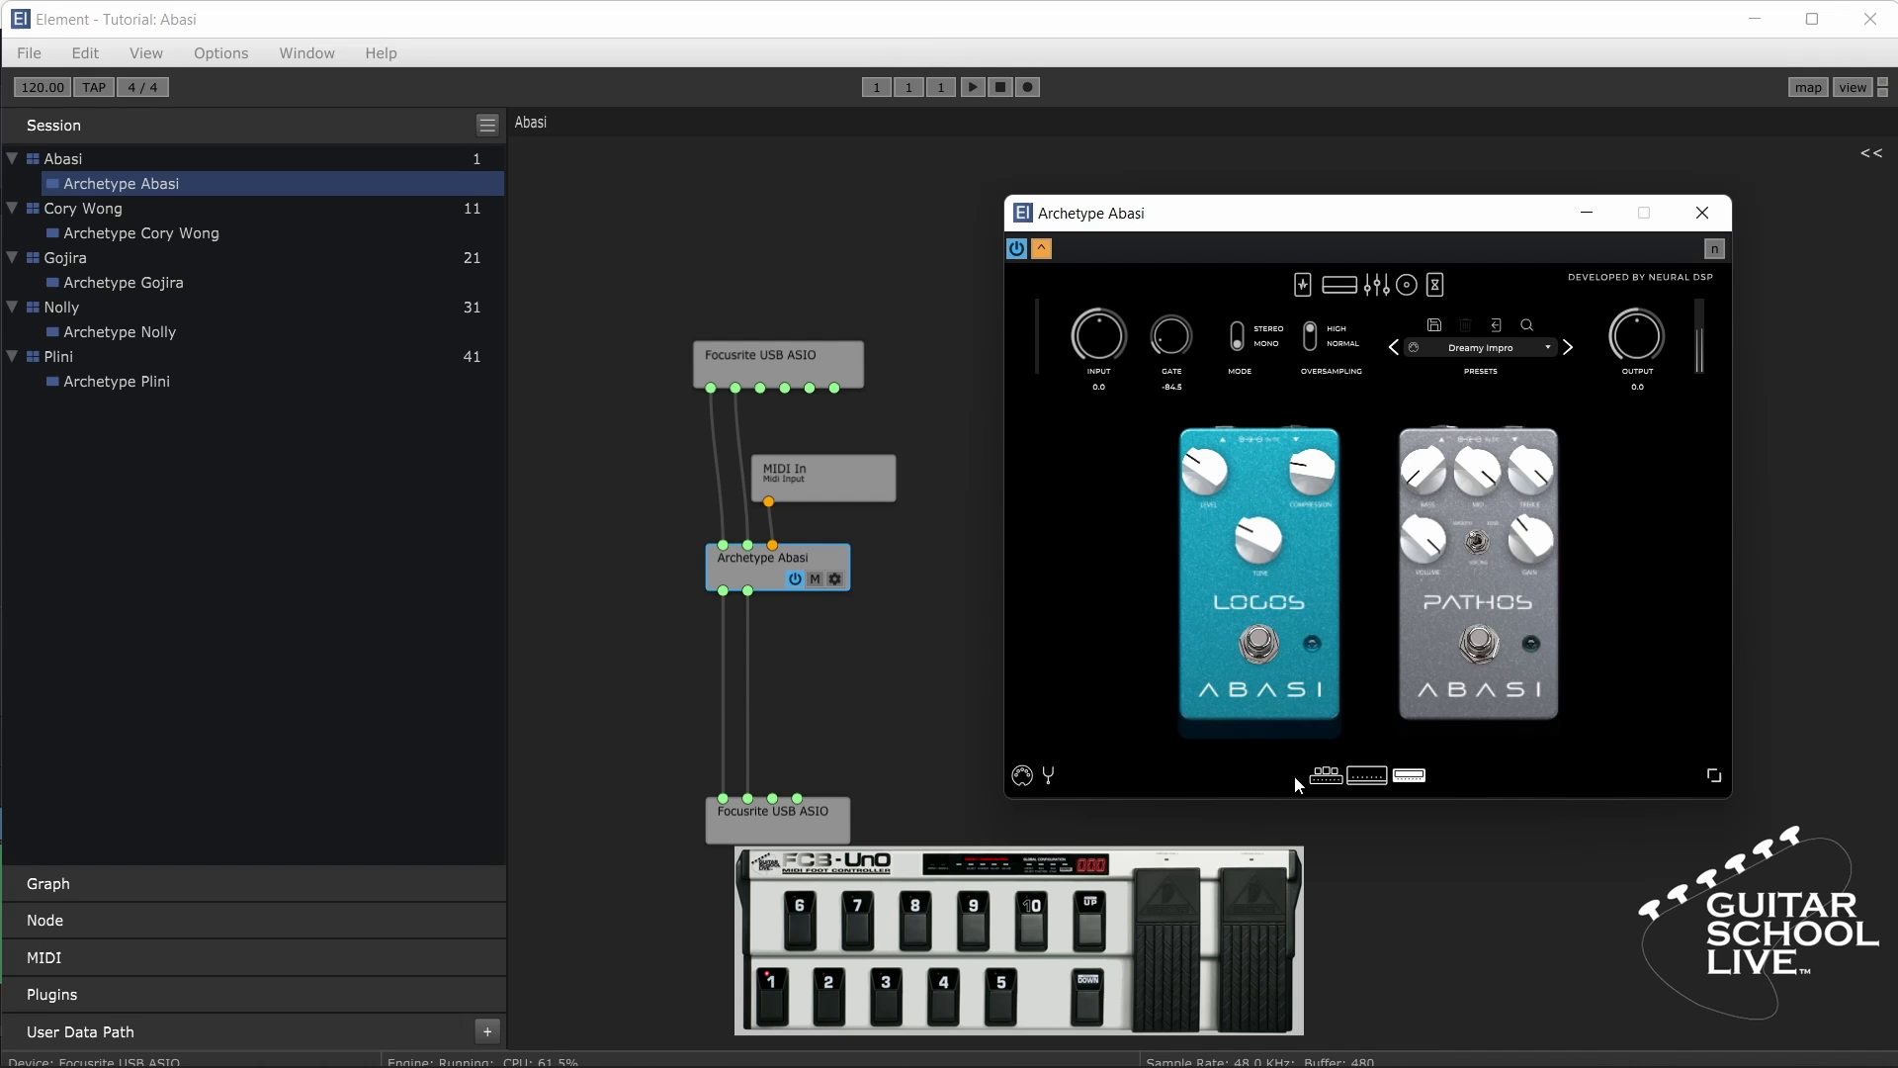
Step: Show the cabinet section and map the Cab 1 Distance knob to the foot controller with MIDI Learn
{"action": "left_click", "coordinate": [1437, 289]}
{"action": "left_click", "coordinate": [1408, 289]}
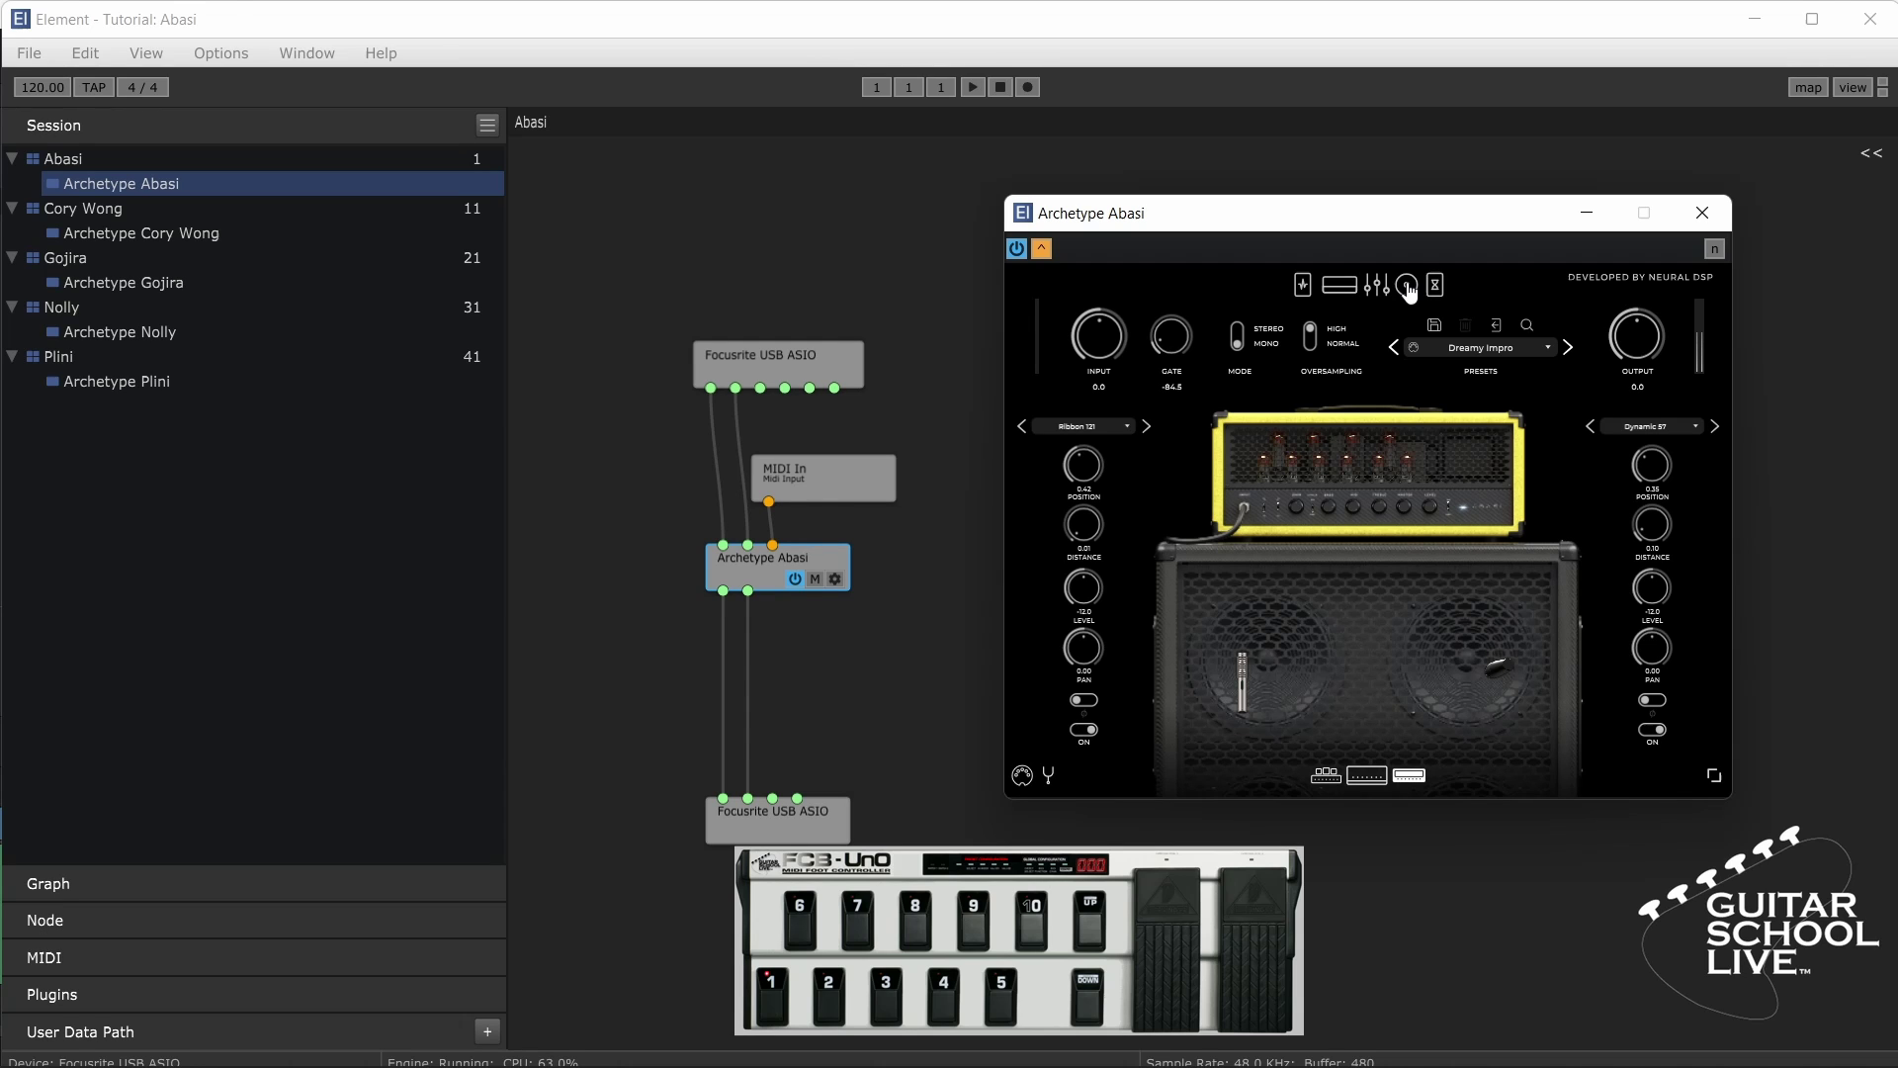
{"action": "right_click", "coordinate": [1084, 535]}
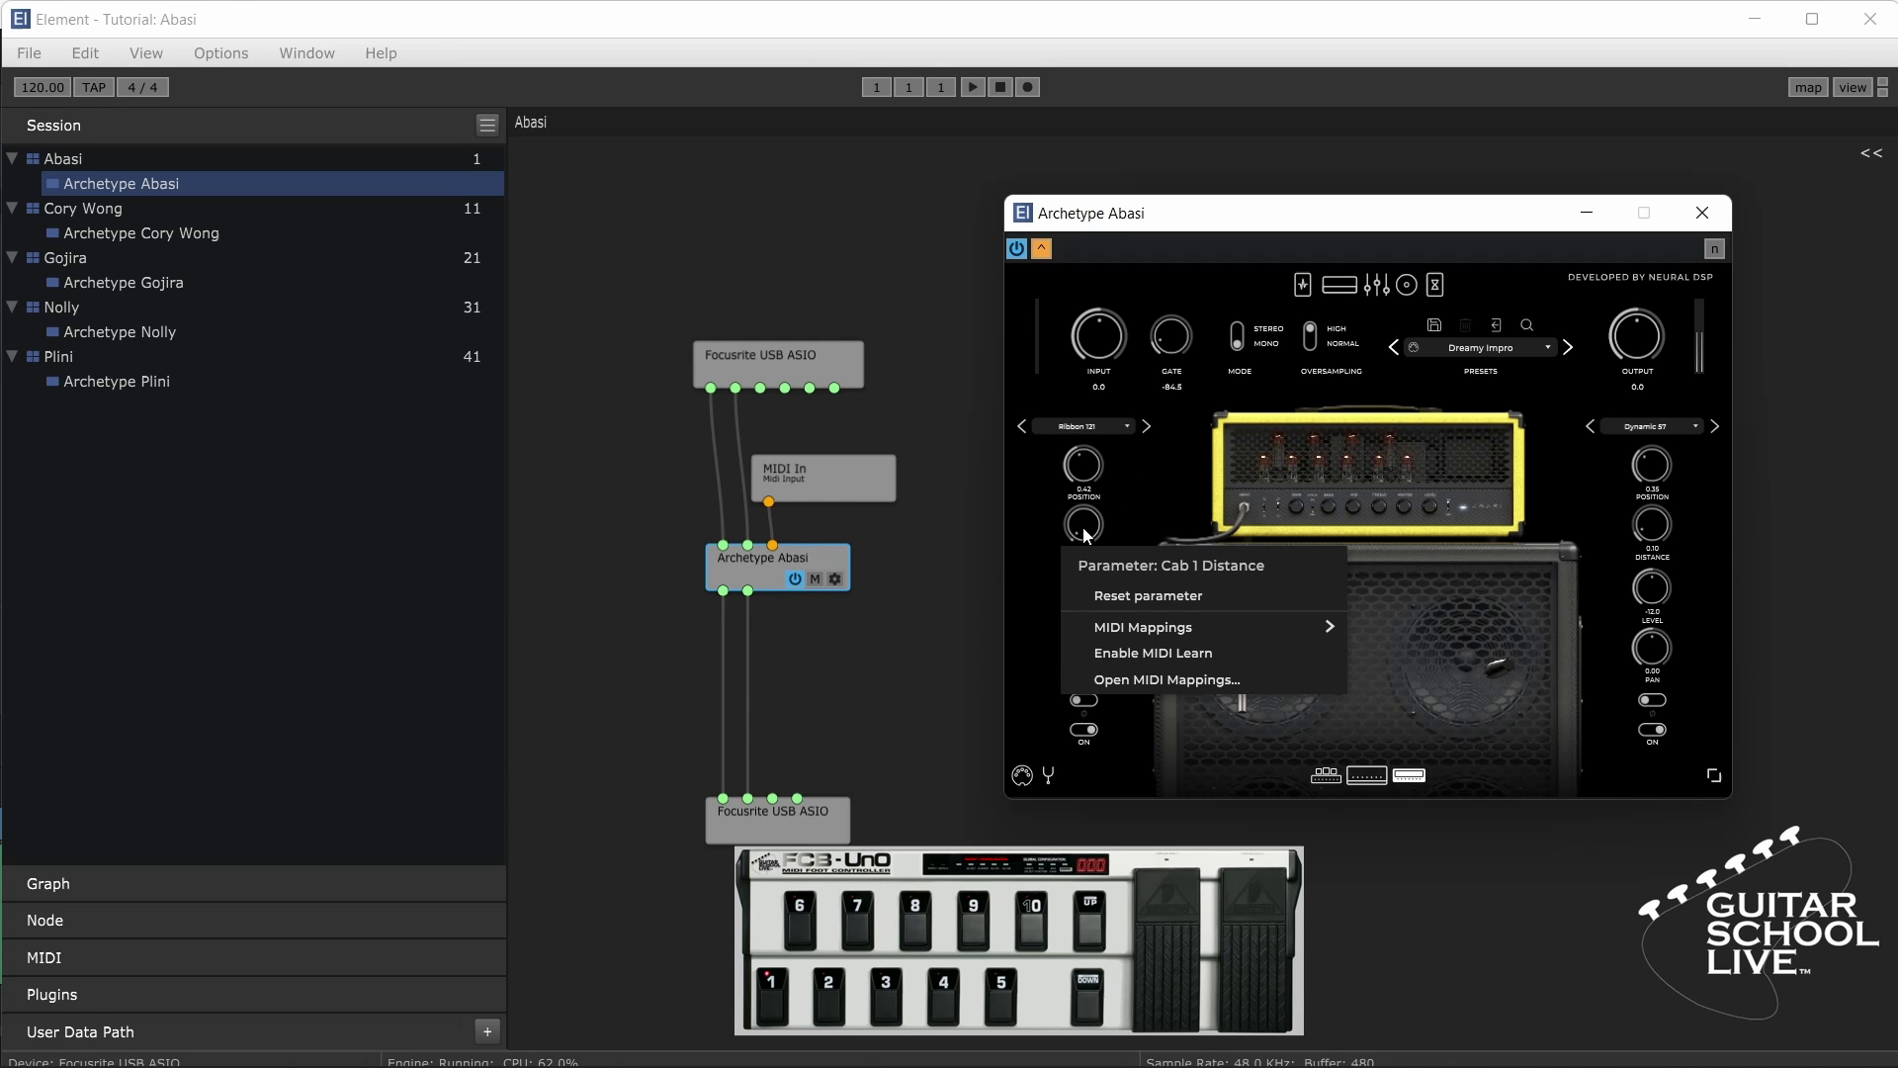
{"action": "left_click", "coordinate": [1133, 654]}
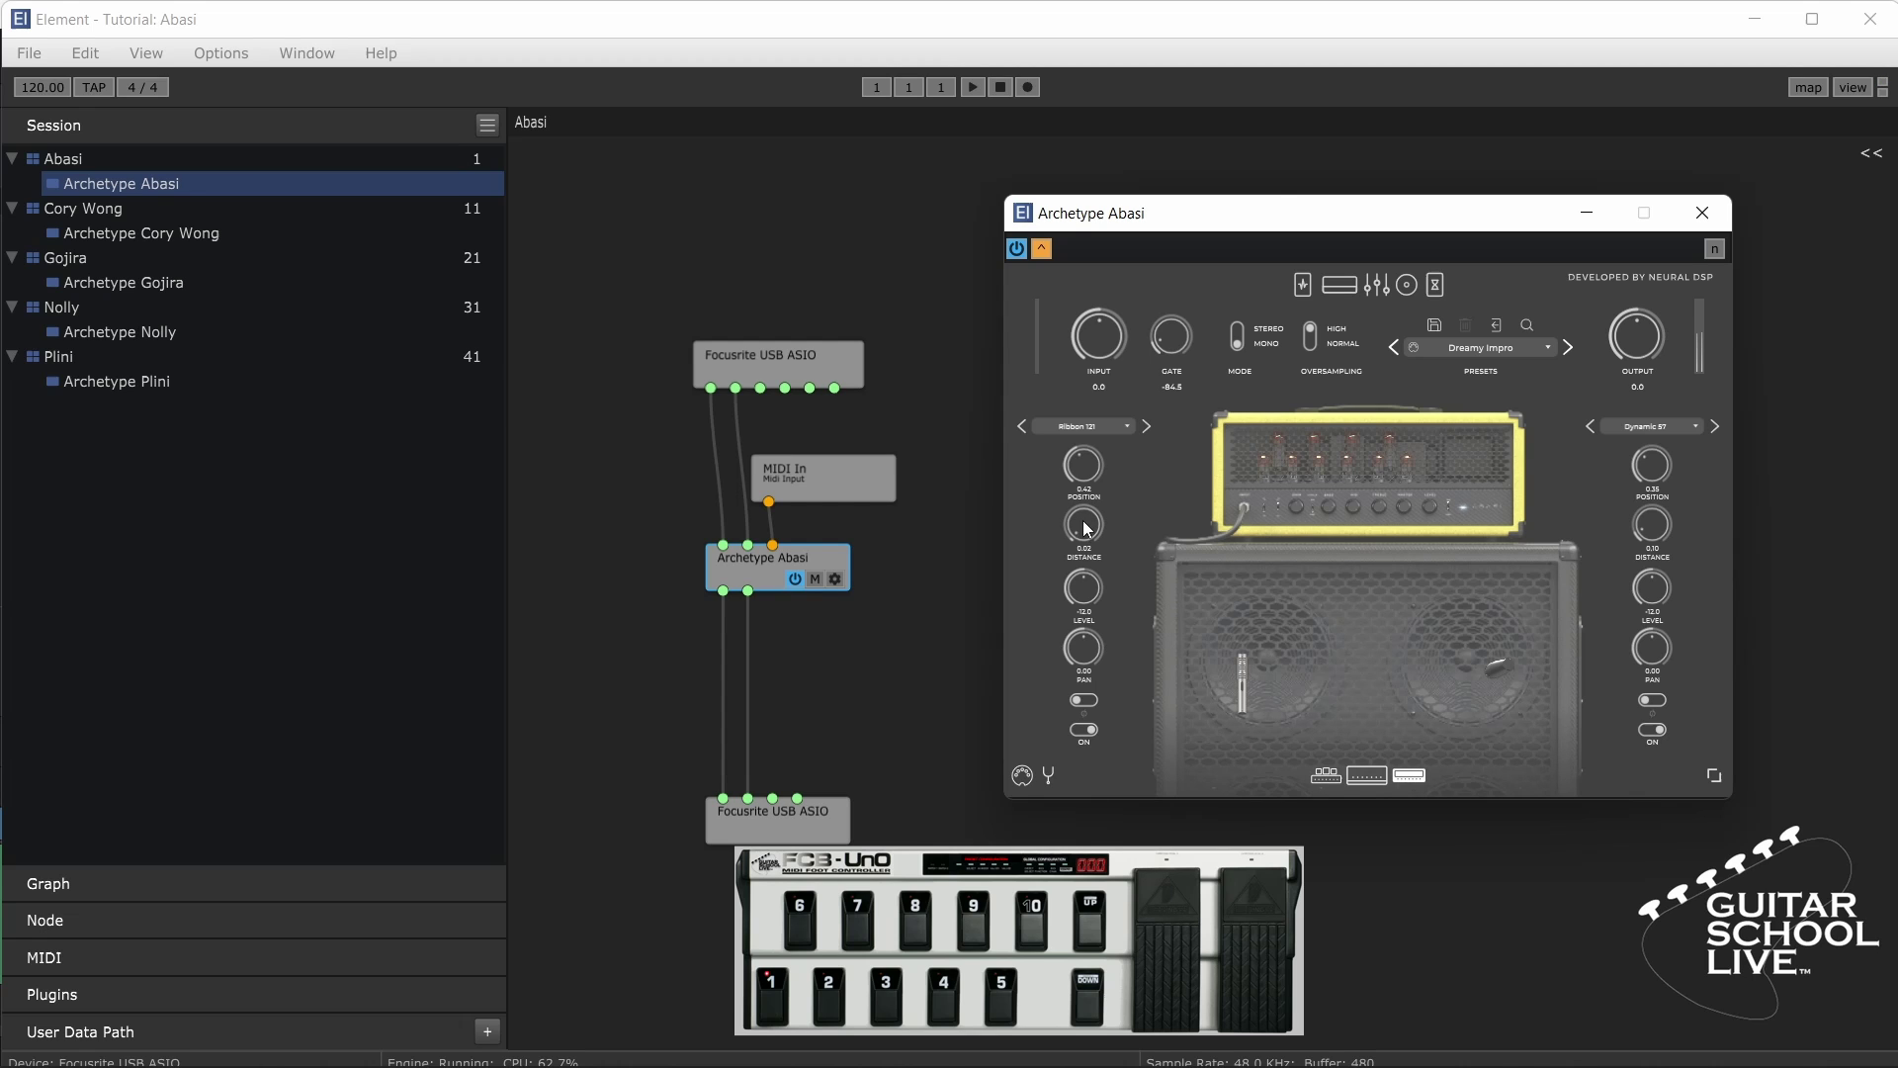
{"action": "right_click", "coordinate": [1105, 538]}
{"action": "left_click", "coordinate": [1121, 653]}
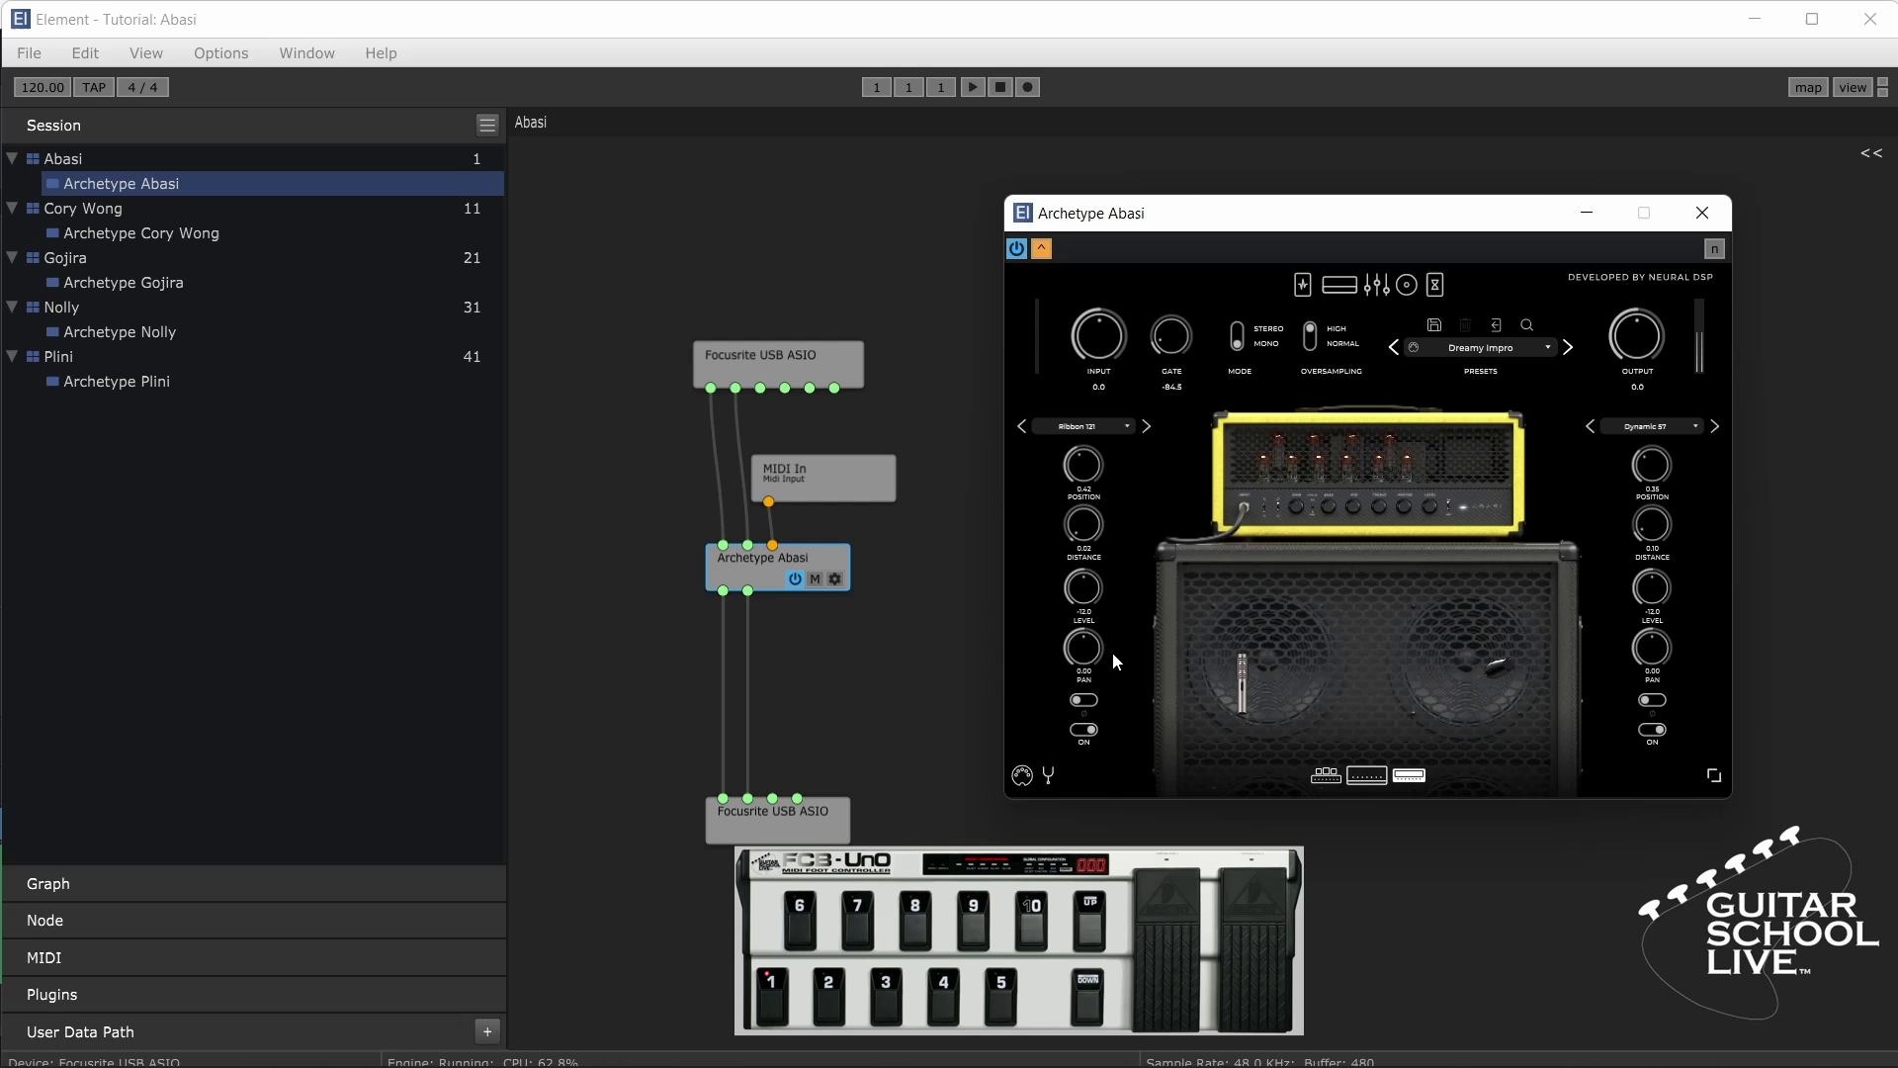